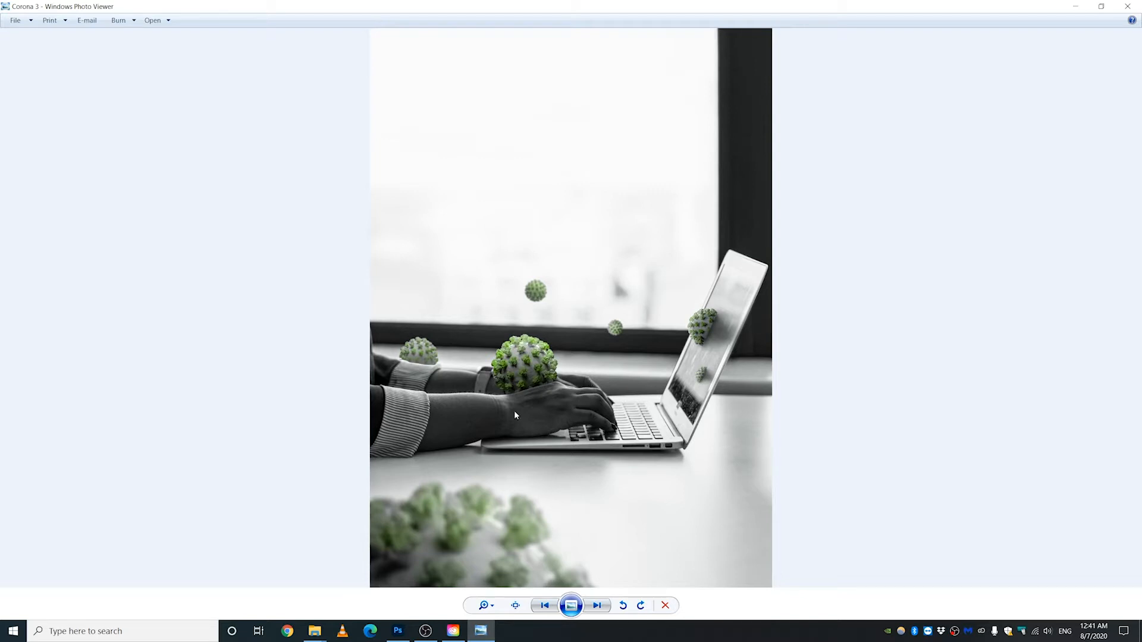
Step: Place the gray laptop photo into the Corona 3 document, scale it to the canvas width and align its base with the canvas's lower edge
click(1135, 6)
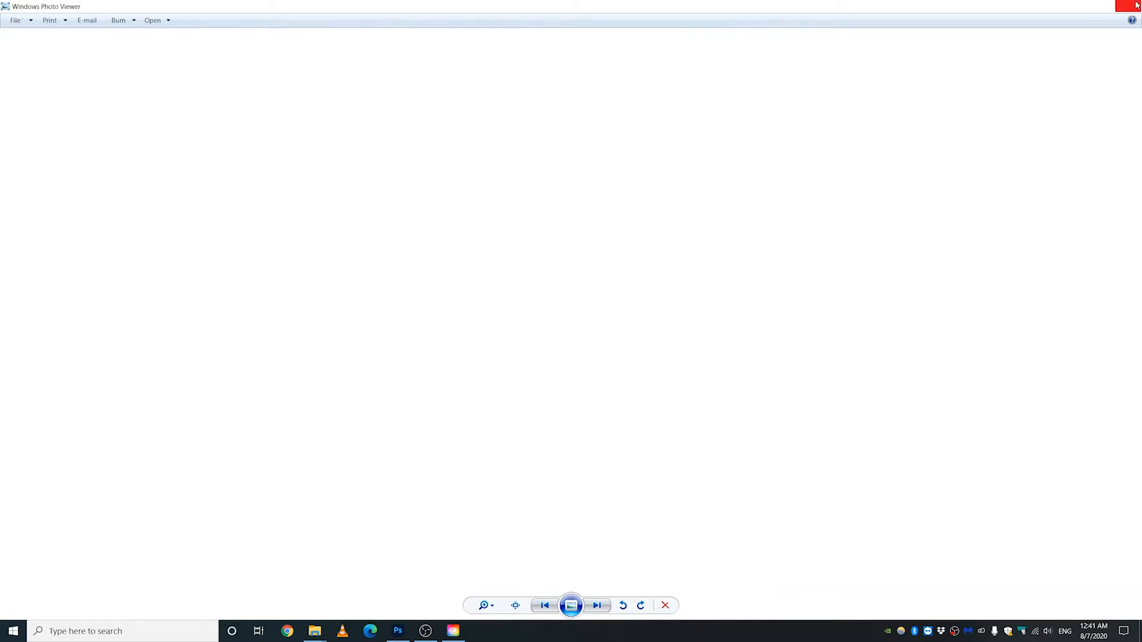
drag(842, 262, 492, 341)
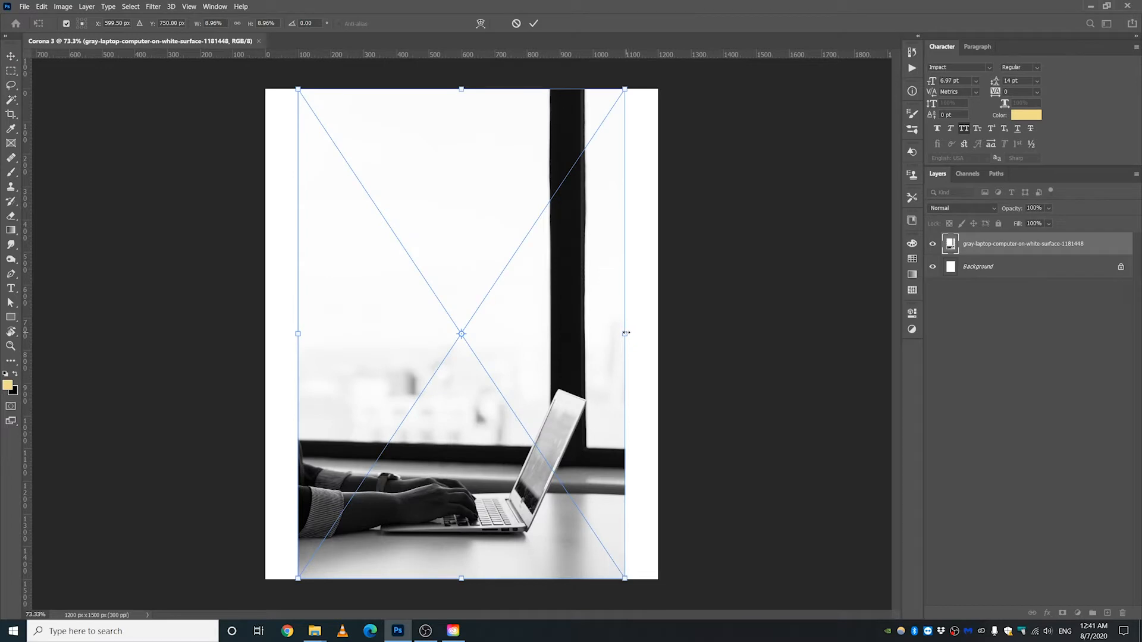
drag(626, 333, 657, 338)
drag(620, 461, 619, 434)
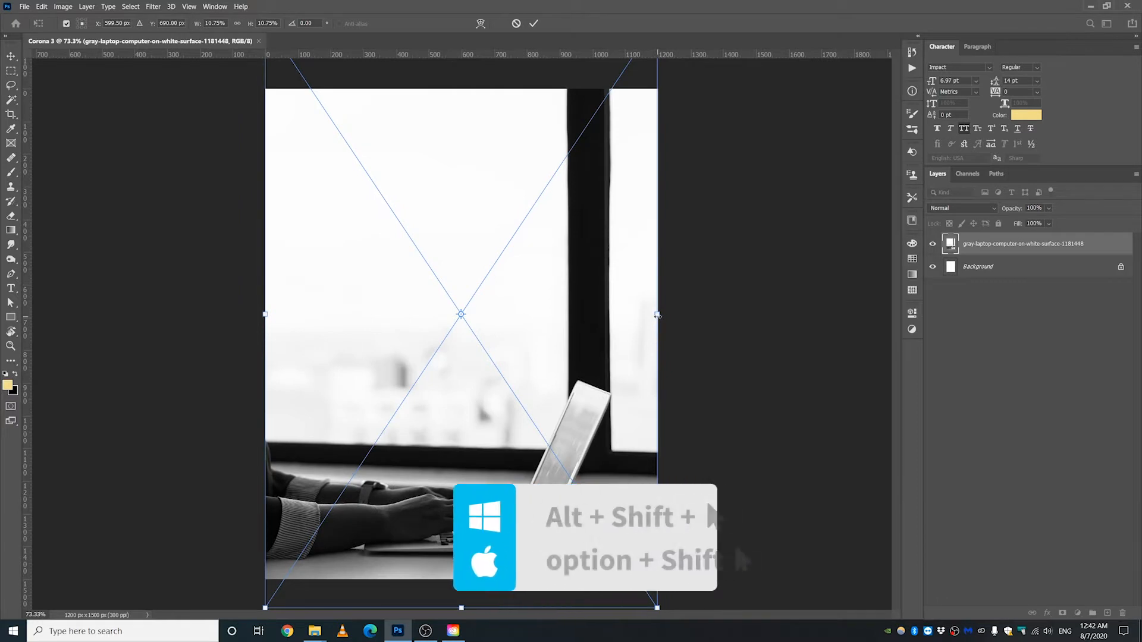
mouse_move(657, 315)
mouse_down()
mouse_move(631, 317)
mouse_move(656, 317)
mouse_up()
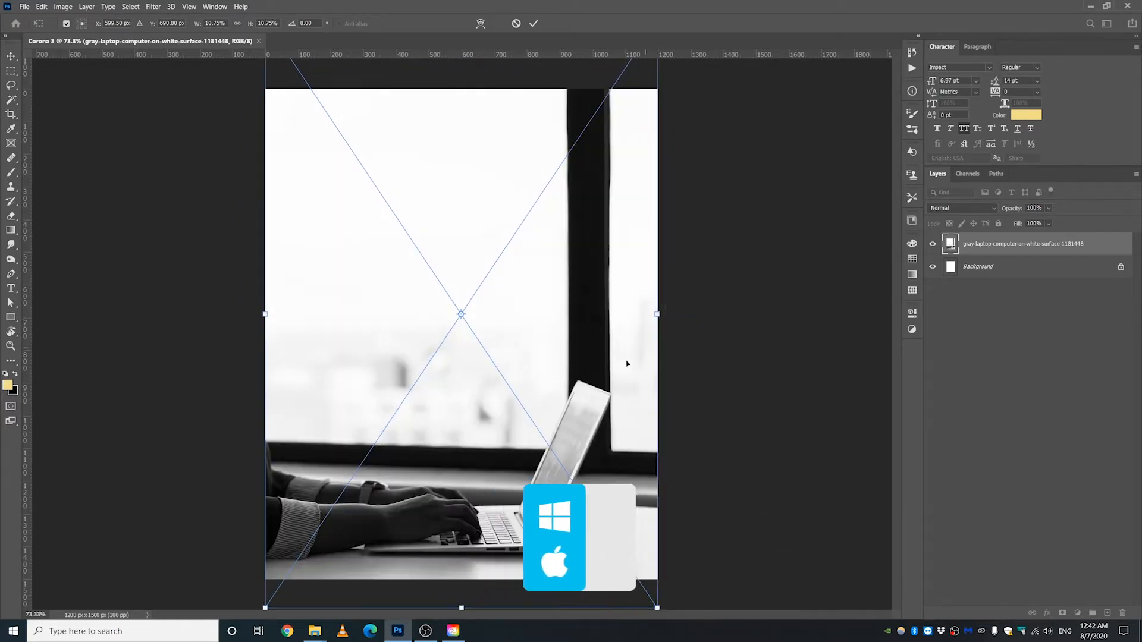
drag(601, 458, 600, 435)
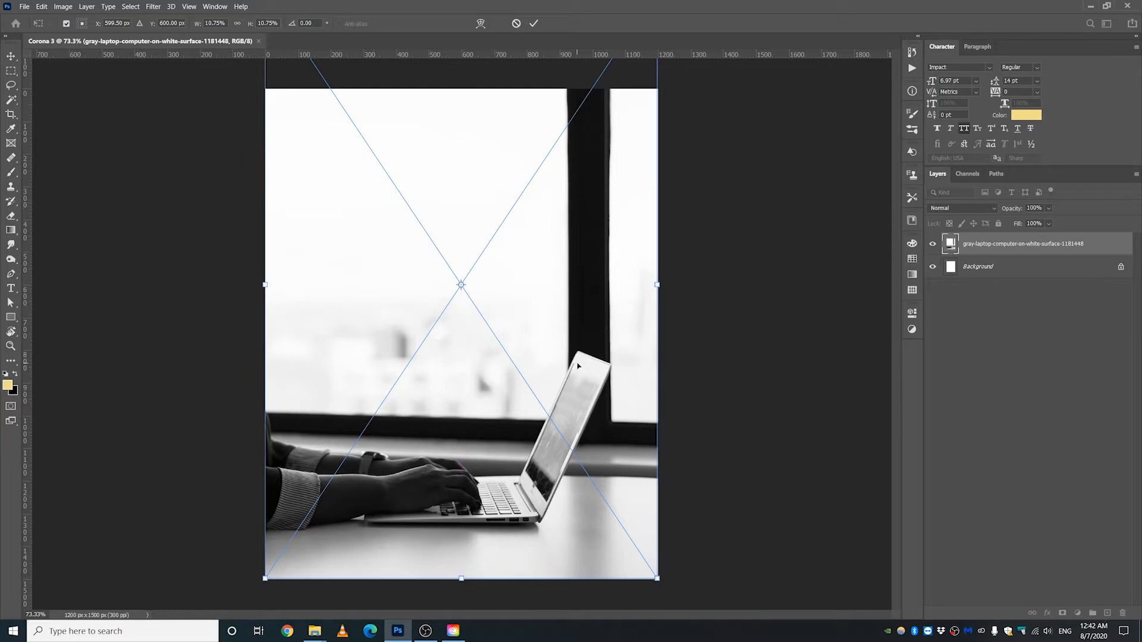
key(Return)
Step: Move the laptop photo upward, leaving an empty white strip along the canvas's lower edge
scroll(578, 366, down, 2)
drag(517, 486, 524, 418)
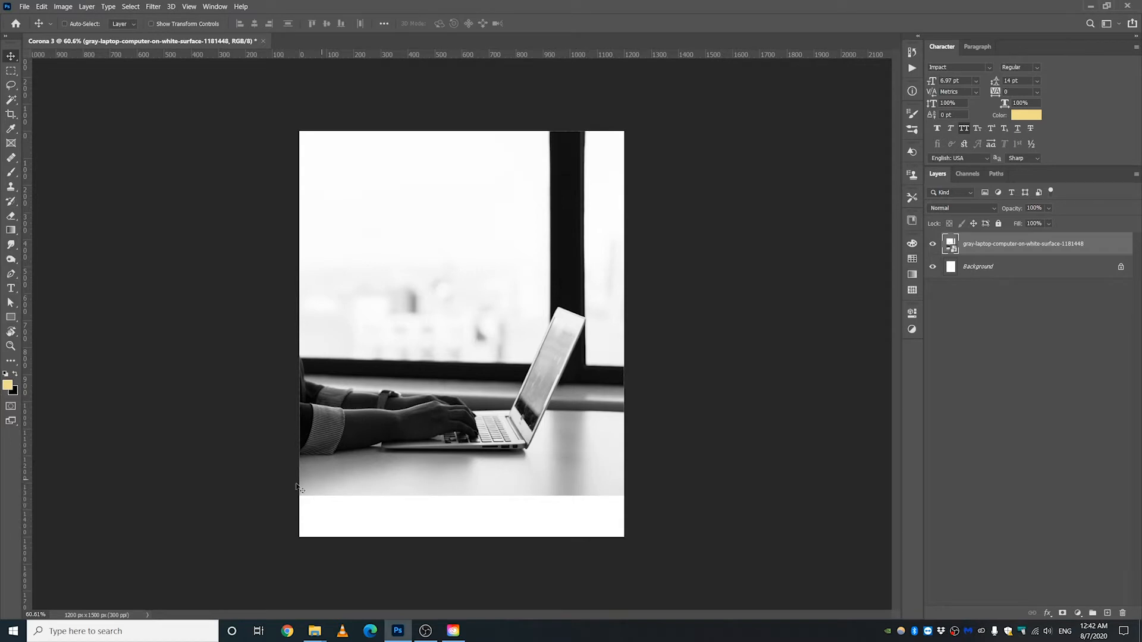
drag(551, 469, 551, 466)
Step: Open the laptop photo's smart object and extend it downward to about 4496 px high with a content-aware crop
double_click(955, 250)
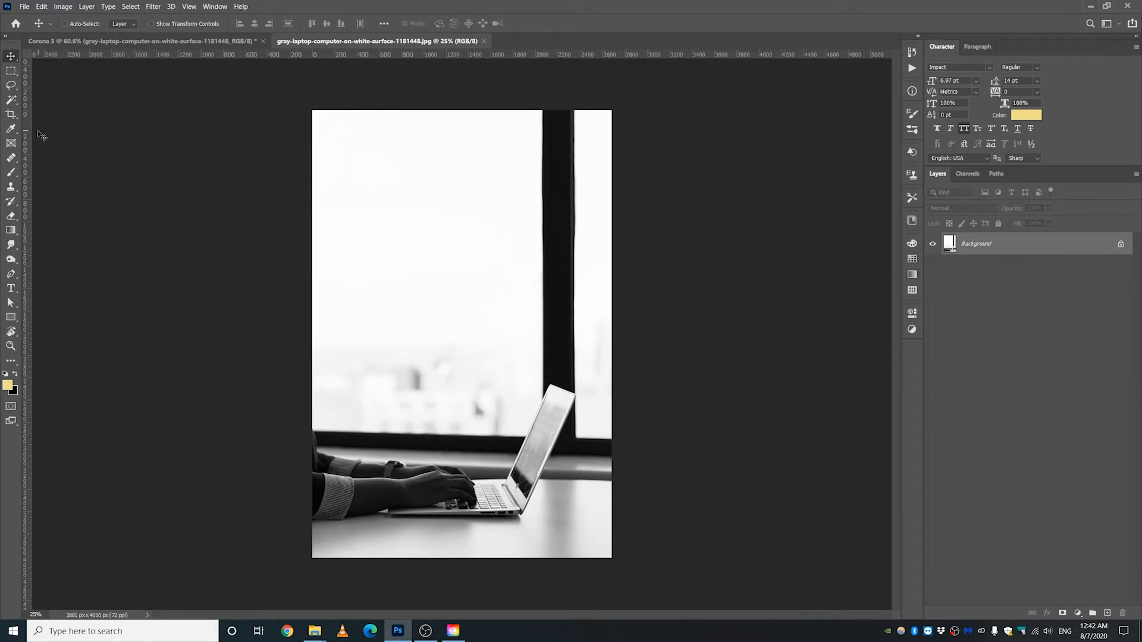
click(11, 115)
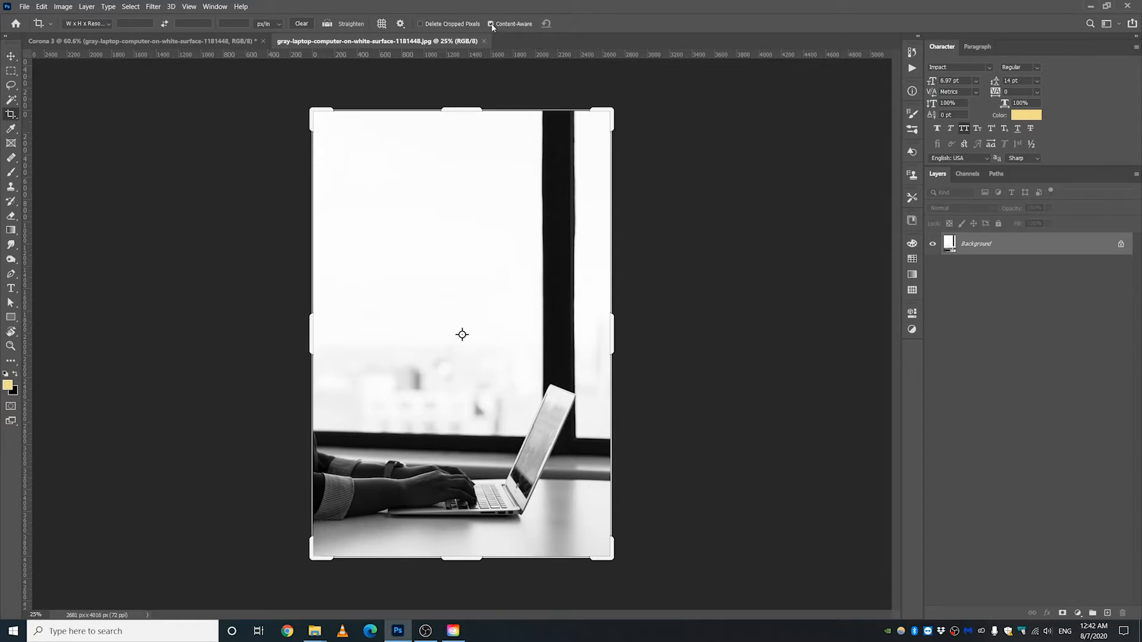
drag(463, 556, 464, 584)
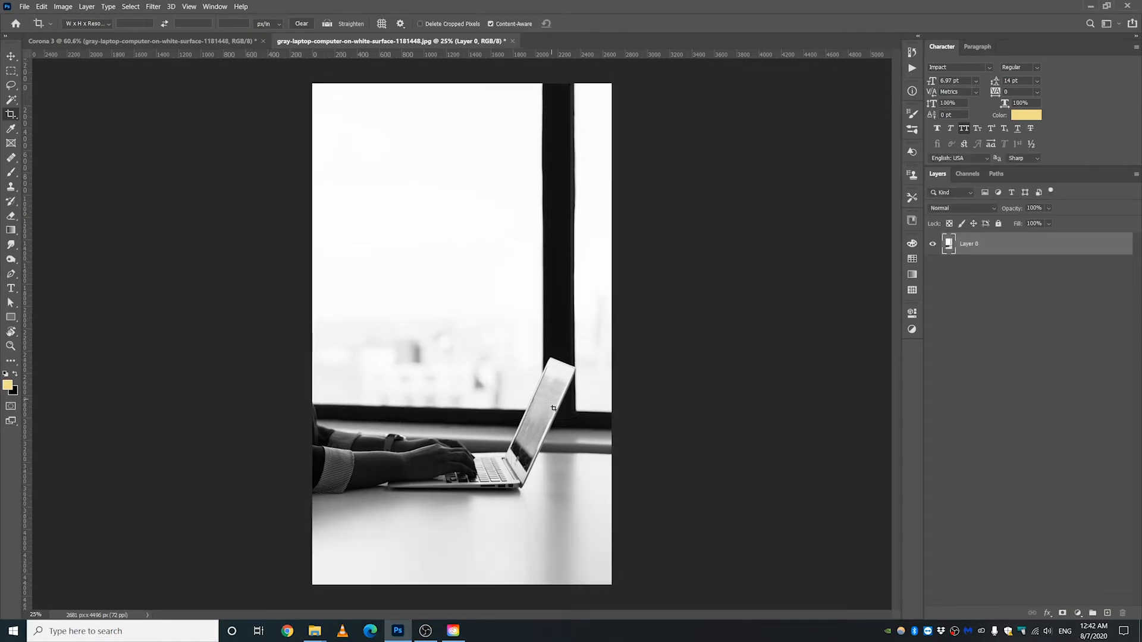
scroll(443, 543, up, 3)
scroll(497, 524, up, 2)
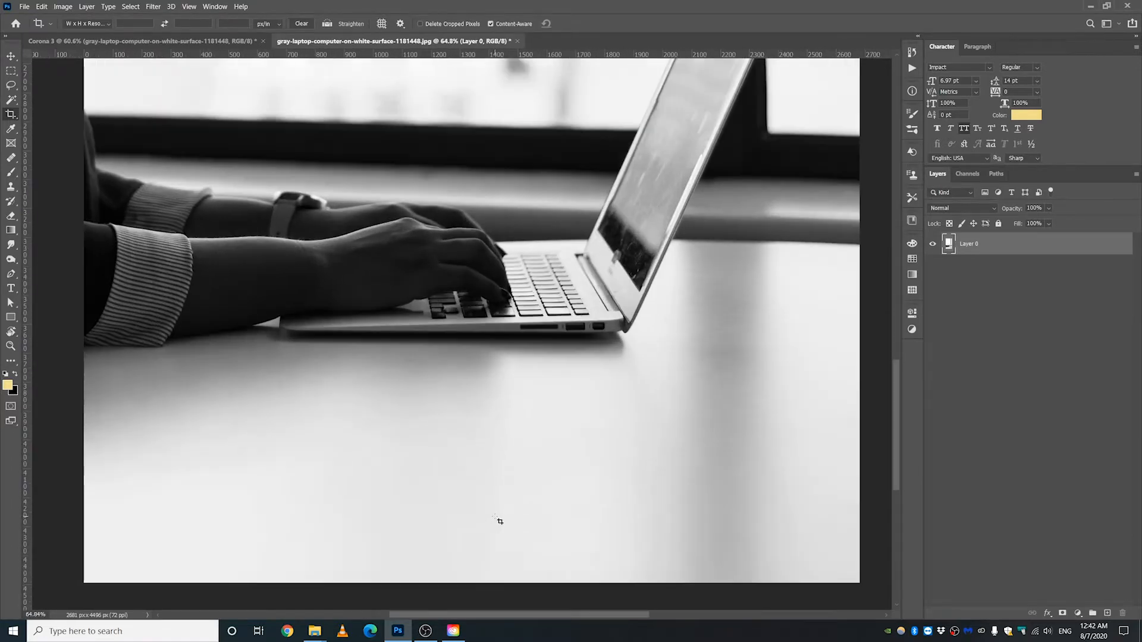
scroll(459, 516, down, 4)
Step: Flatten the extended laptop image, then close it and save it as a progressive JPEG at quality 10
click(10, 63)
right_click(976, 243)
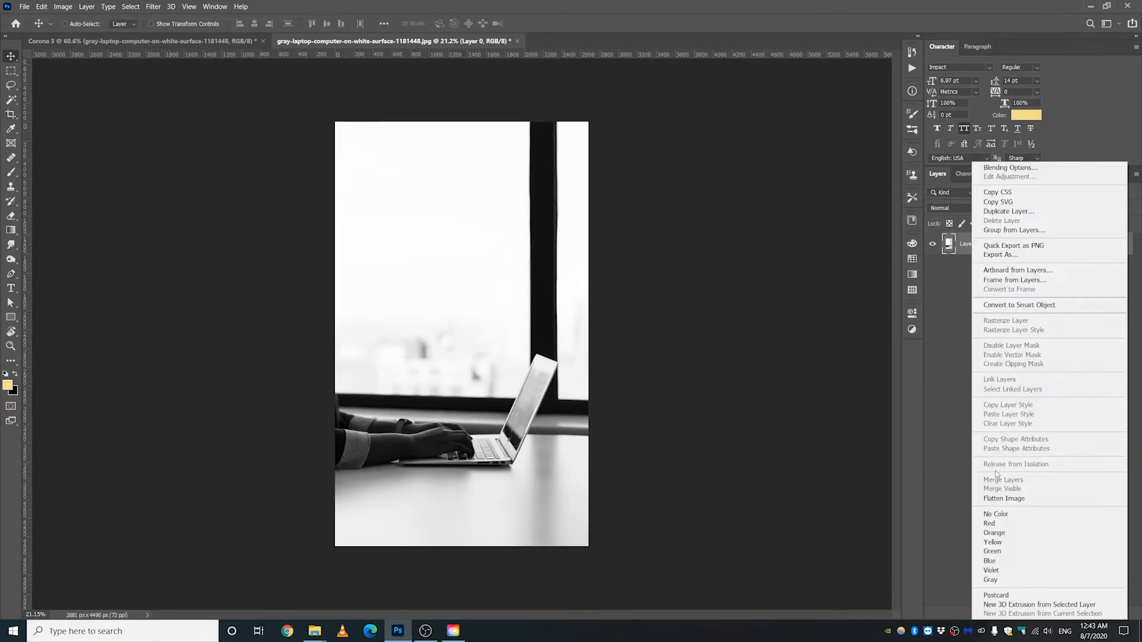
click(1011, 499)
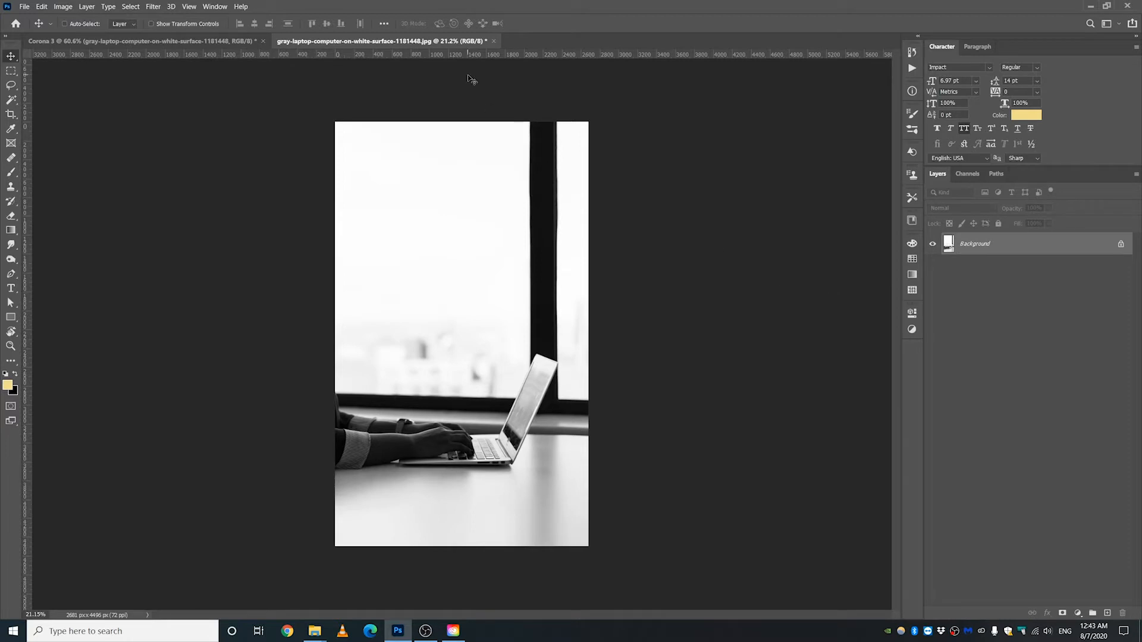
click(494, 41)
click(539, 238)
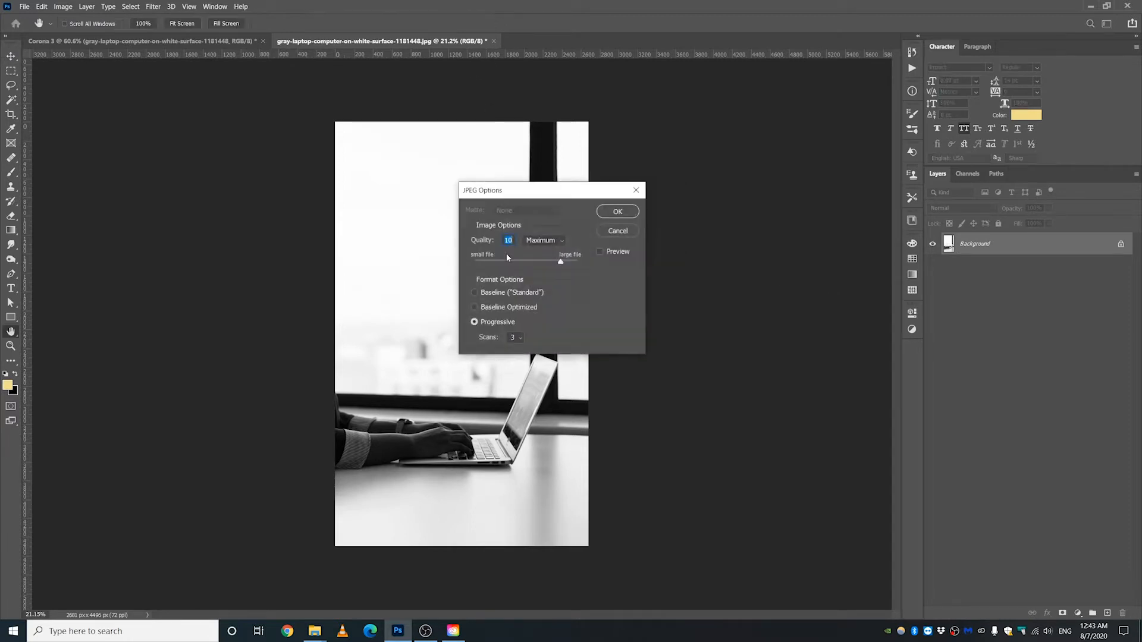
click(617, 213)
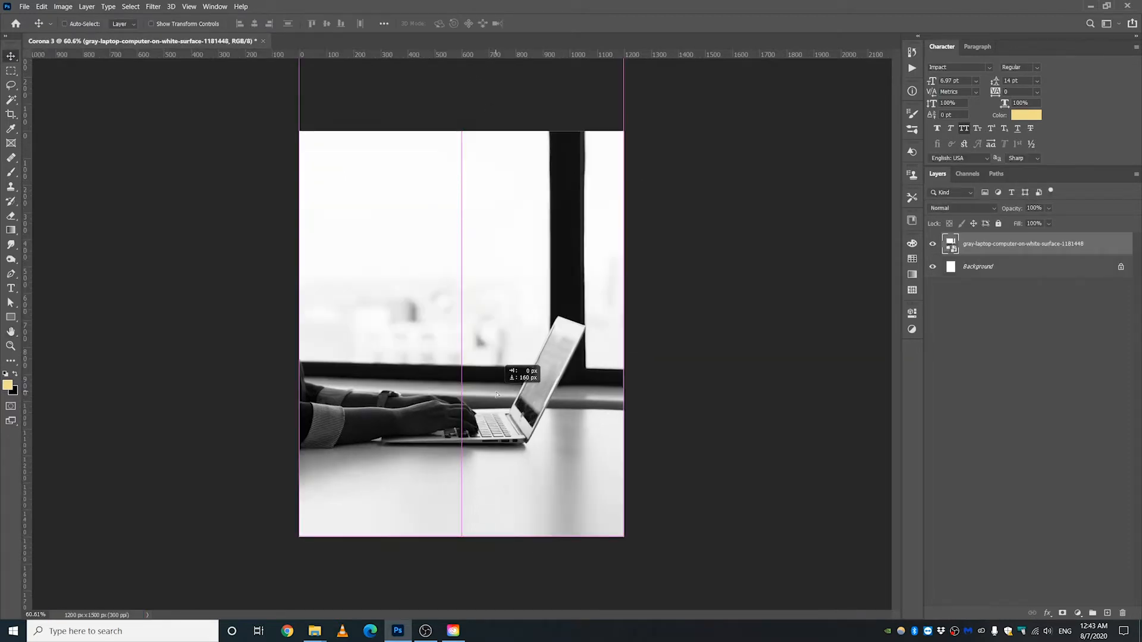
Step: Place the Coronovirus_v3_Fotor-1x1-1 image into the document above the laptop photo at 100% size
scroll(498, 396, up, 2)
scroll(499, 396, down, 1)
key(alt+Tab)
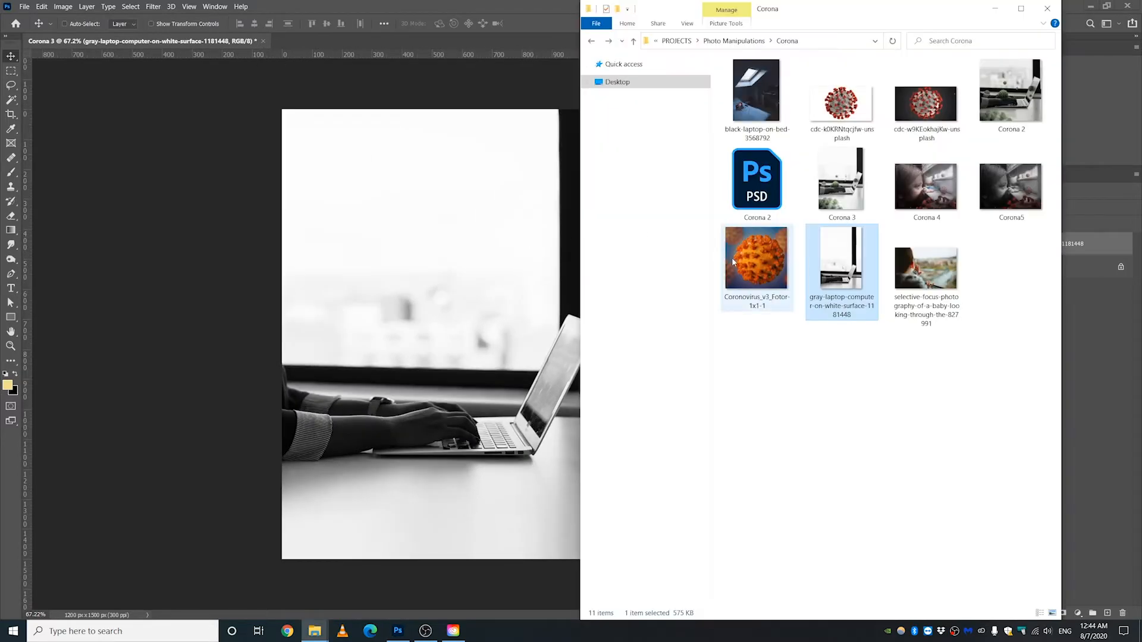
drag(756, 274, 495, 337)
scroll(477, 305, up, 2)
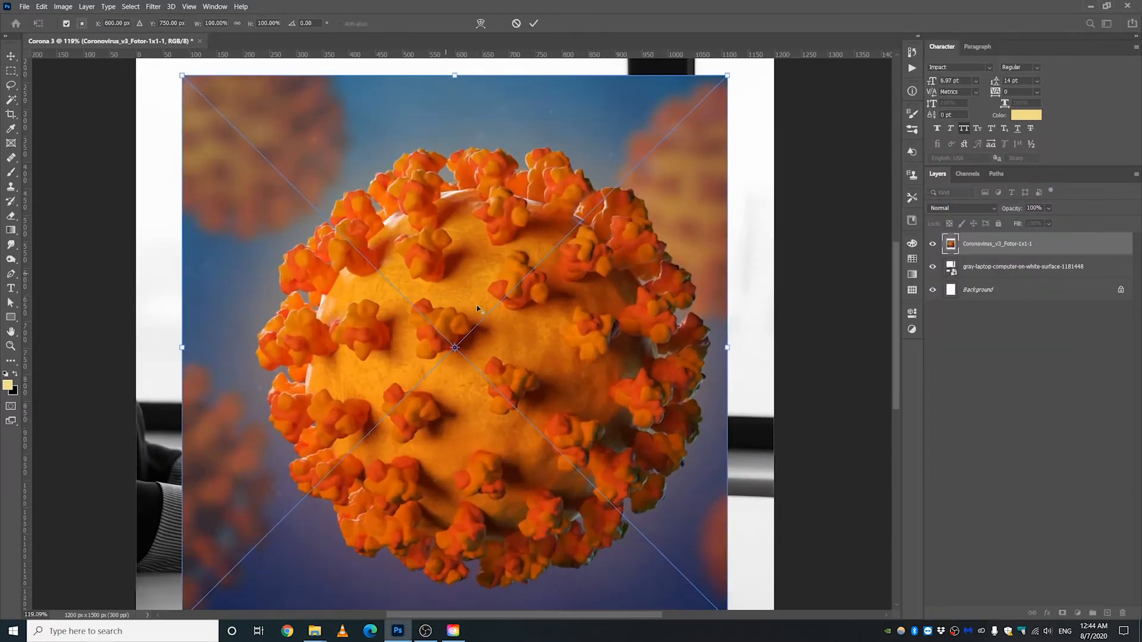
scroll(477, 305, down, 1)
scroll(477, 305, up, 1)
scroll(448, 357, down, 1)
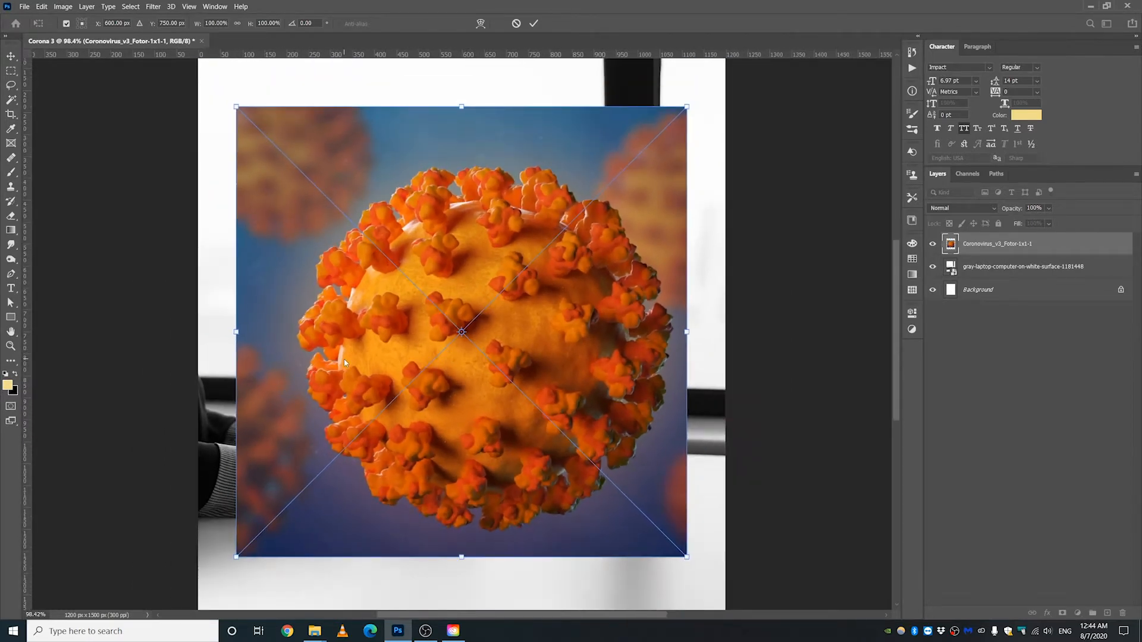
key(alt+space)
key(Escape)
click(534, 23)
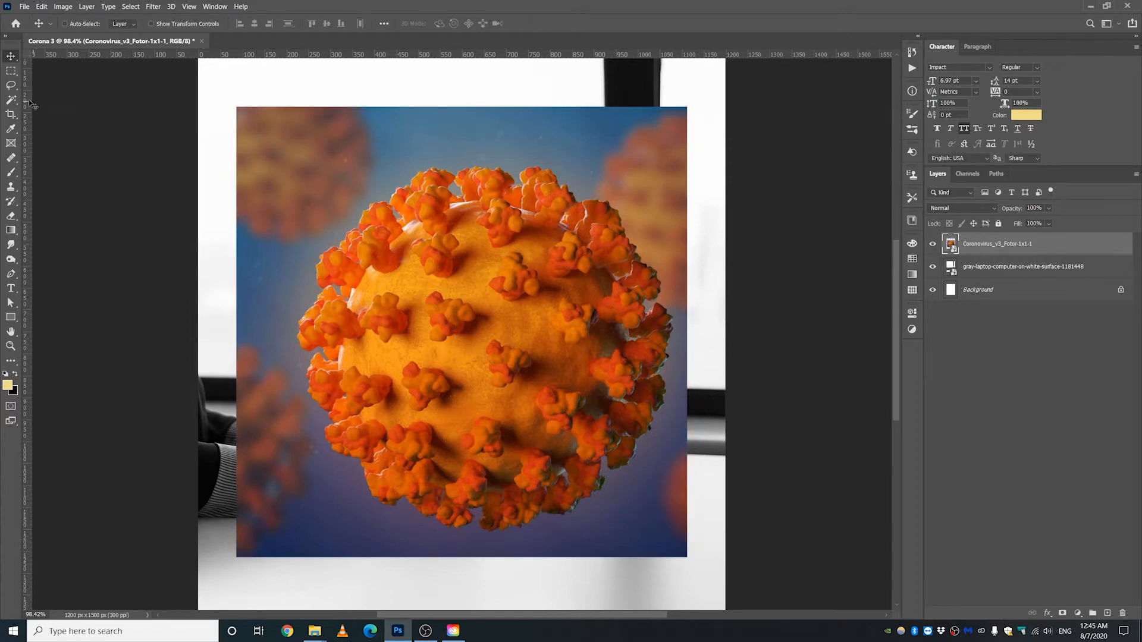
Step: Select the orange virus automatically using Select Subject with the Object Selection Tool
click(10, 101)
right_click(9, 104)
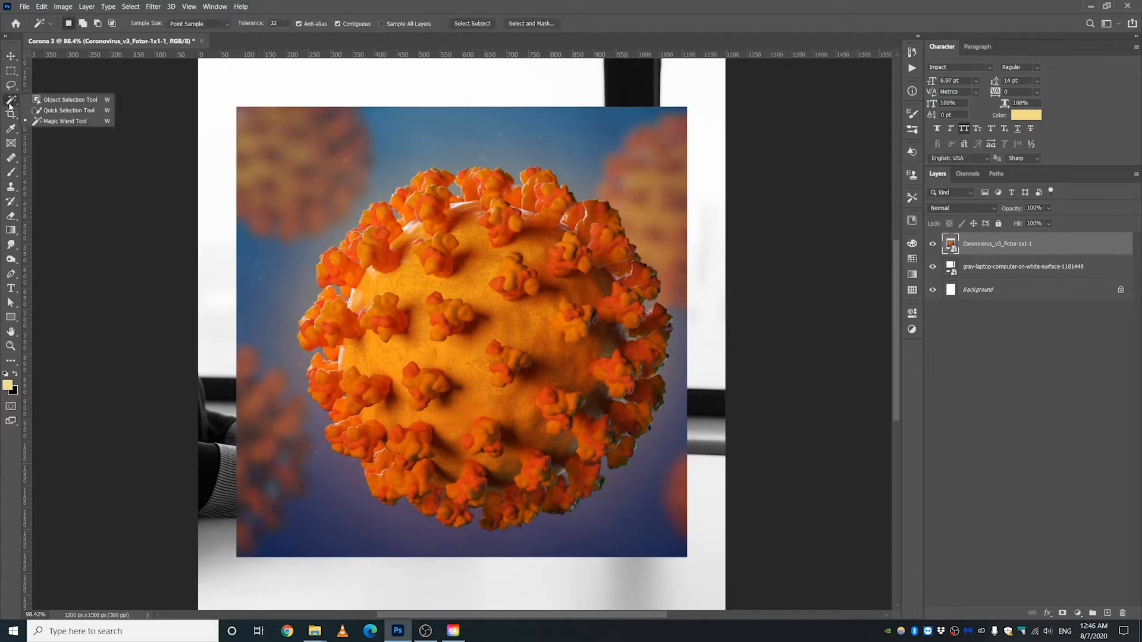
click(60, 99)
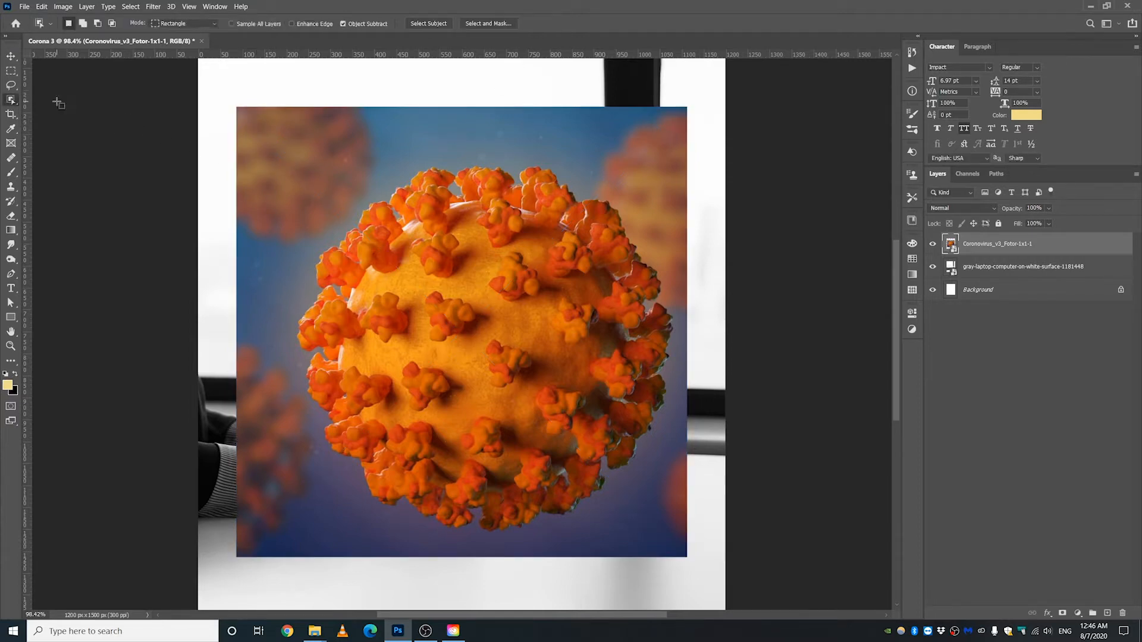
click(424, 24)
Step: Examine the selection outline around the virus for background gaps left between the spikes
scroll(414, 191, up, 5)
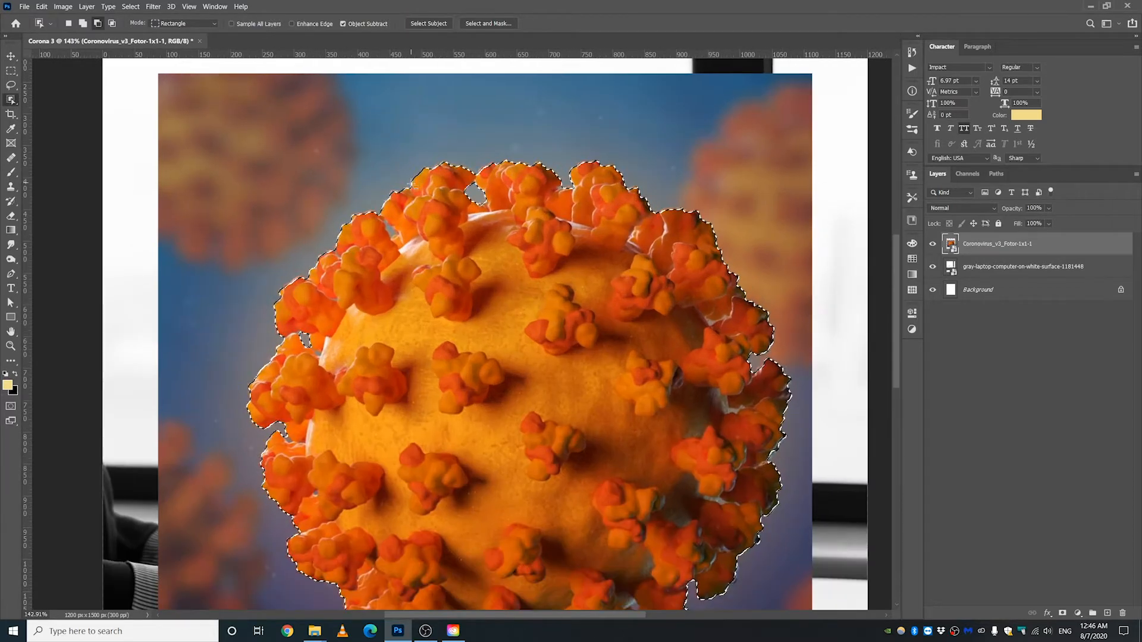
drag(737, 262, 601, 134)
drag(857, 299, 732, 270)
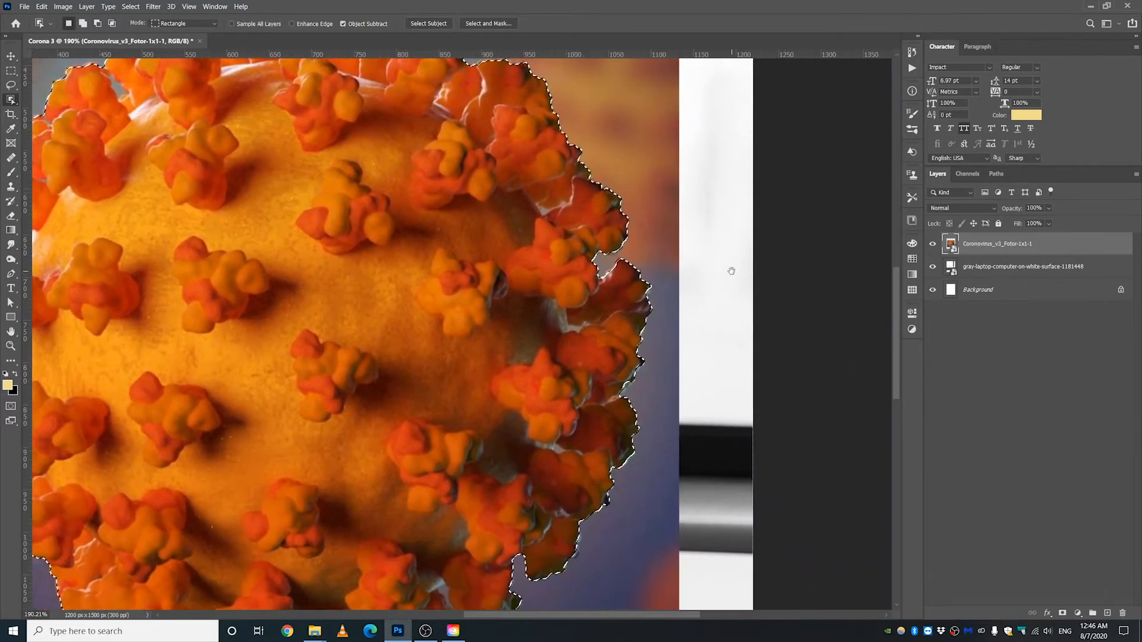
drag(607, 352, 710, 239)
drag(616, 391, 703, 293)
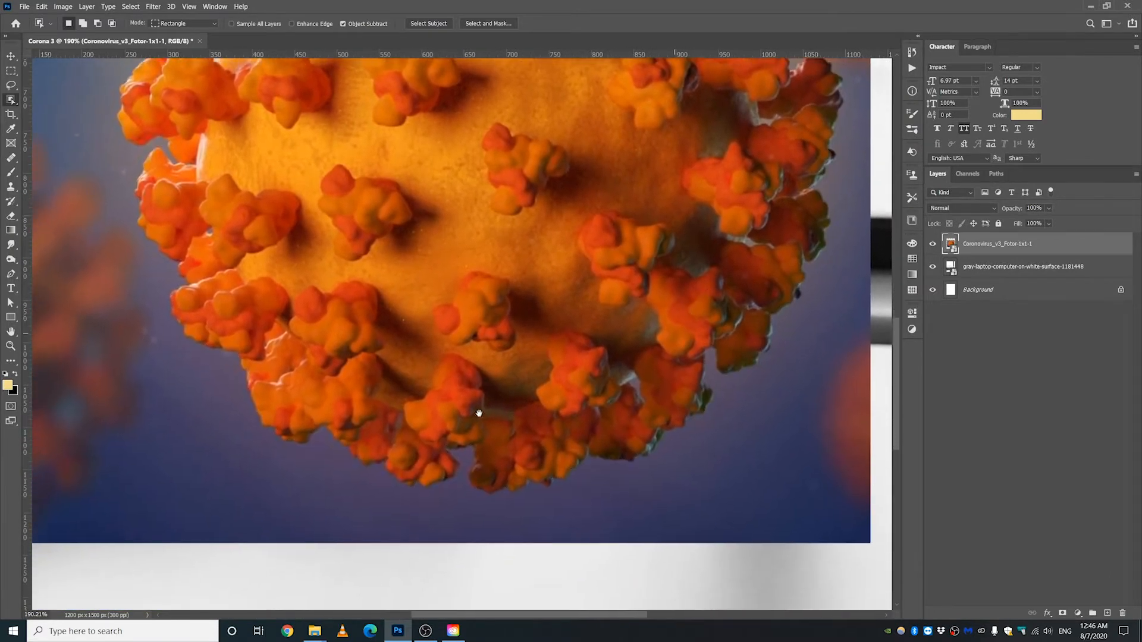
drag(476, 412, 512, 435)
drag(226, 170, 326, 424)
Step: Subtract the background gap between the spikes on the virus's left edge from the selection with the Lasso tool
click(10, 84)
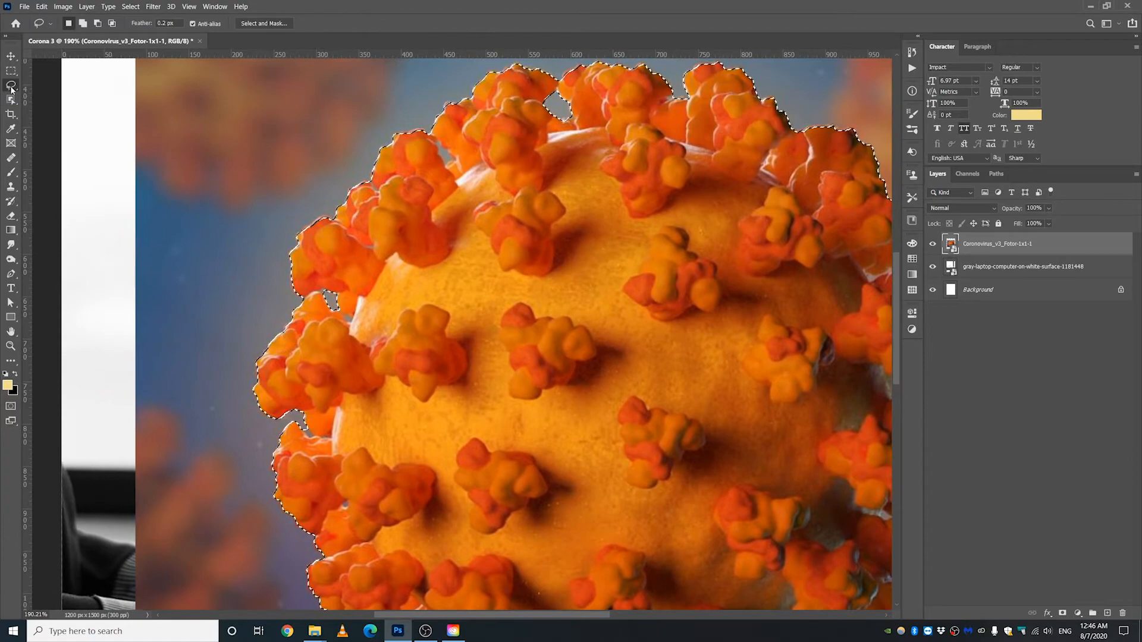
scroll(320, 491, up, 8)
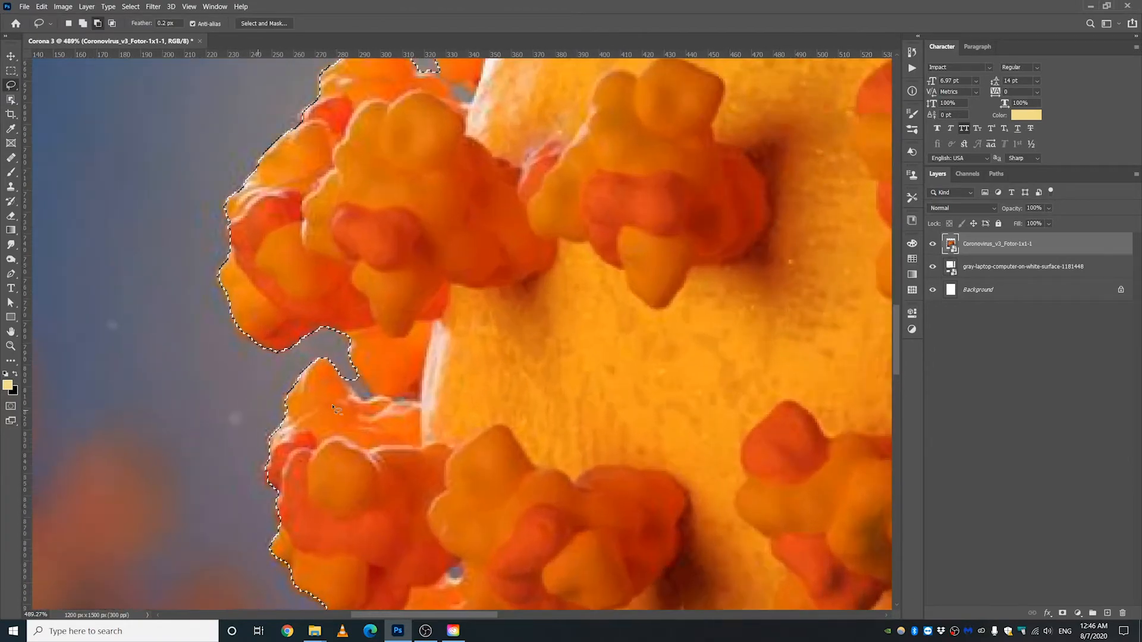
scroll(345, 423, down, 8)
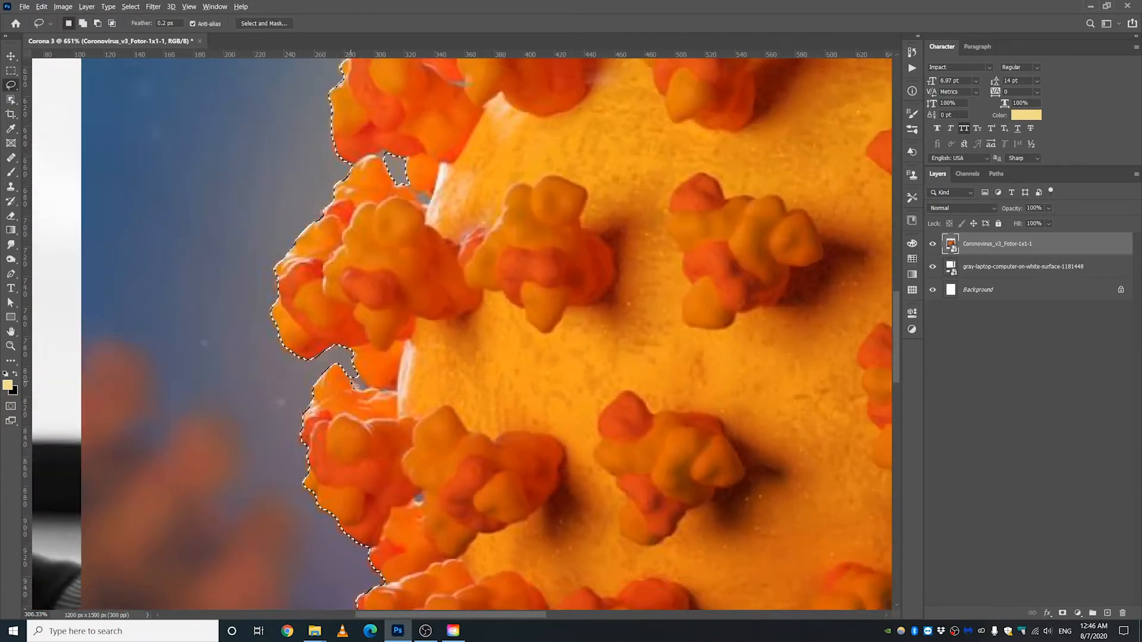
scroll(349, 381, down, 2)
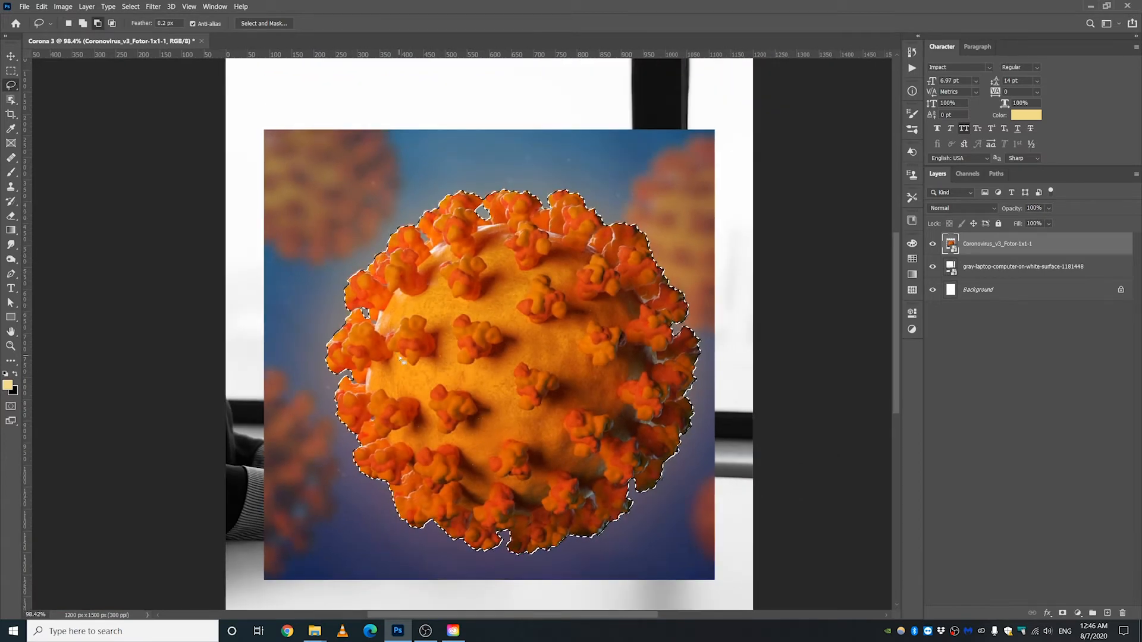
scroll(331, 377, up, 2)
scroll(365, 380, up, 7)
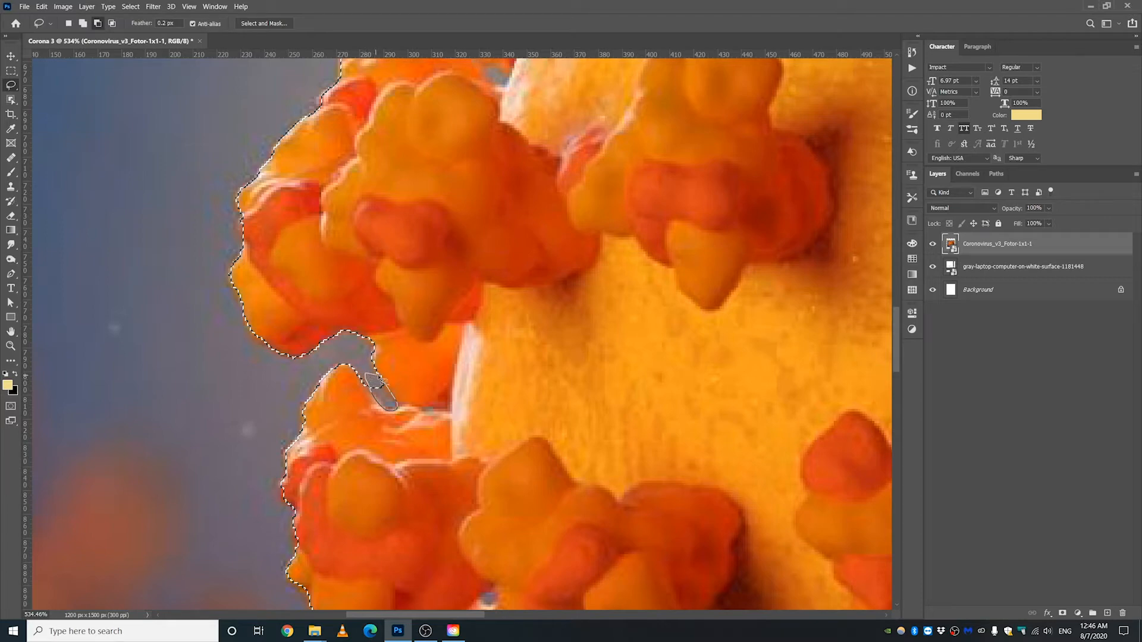
drag(382, 377, 386, 382)
Step: Subtract the small background hole between the lower-left spikes from the virus selection
drag(512, 173, 497, 347)
drag(493, 530, 482, 166)
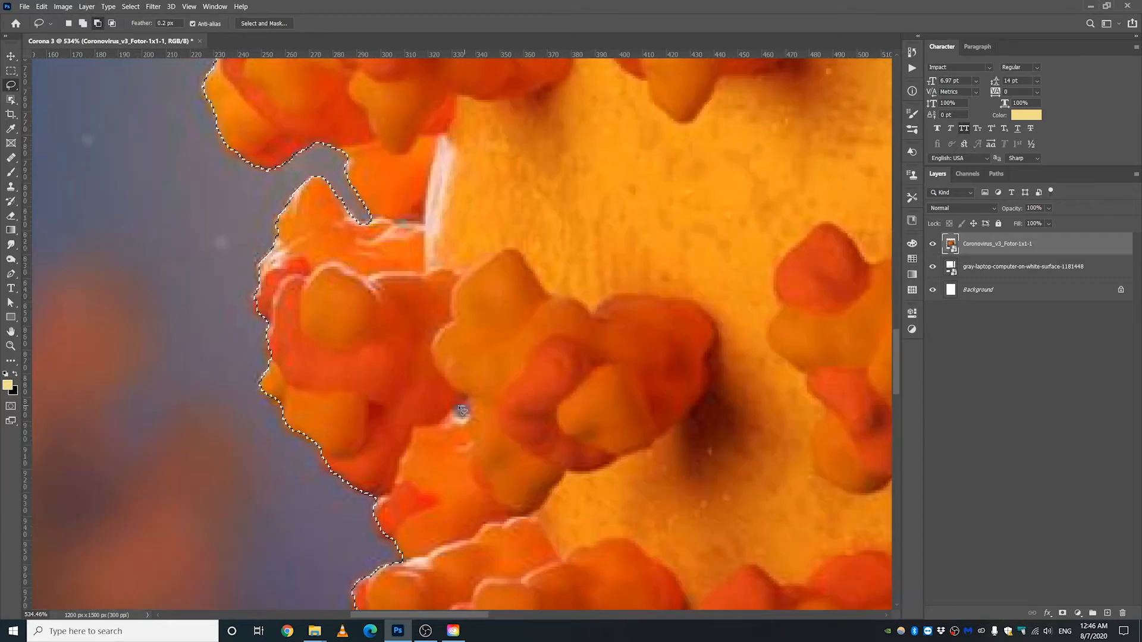
mouse_move(466, 407)
mouse_down()
mouse_move(454, 414)
mouse_move(469, 411)
mouse_up()
drag(469, 412, 466, 407)
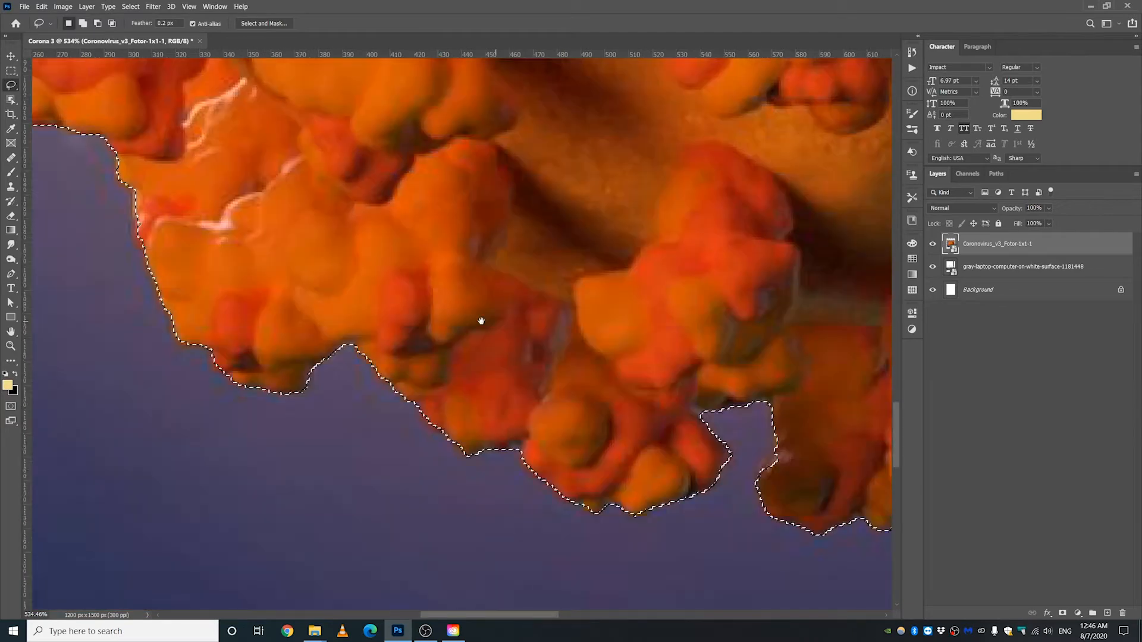
Step: Subtract the background gap between the lower-right spikes from the virus selection with the Lasso tool
drag(690, 346, 564, 340)
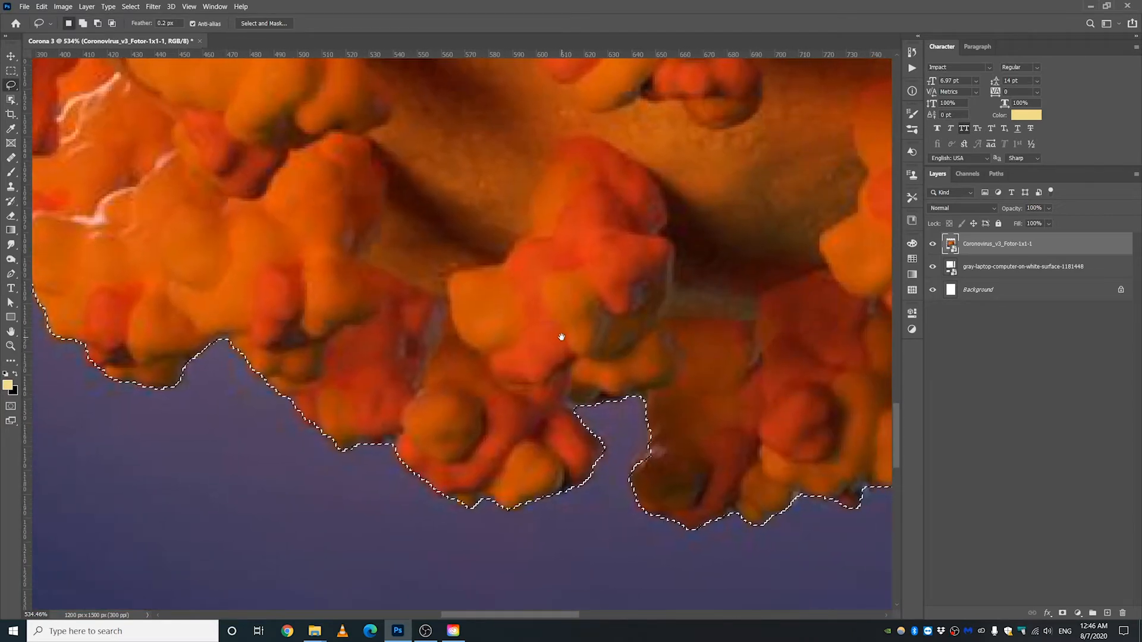
drag(717, 342, 431, 335)
drag(744, 335, 459, 433)
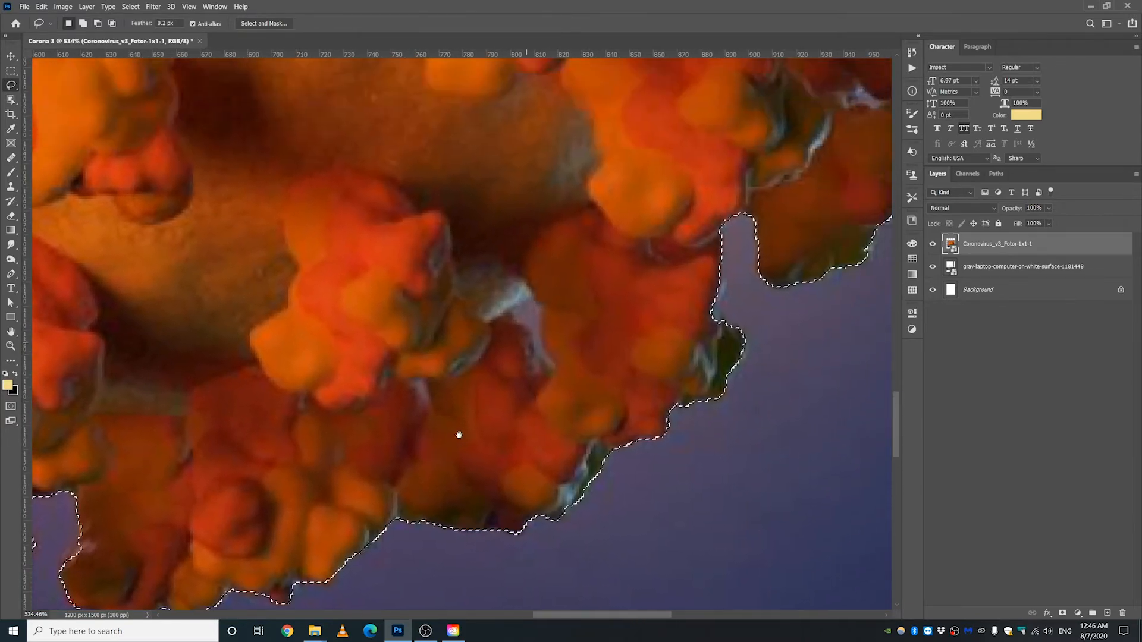
drag(534, 370, 521, 398)
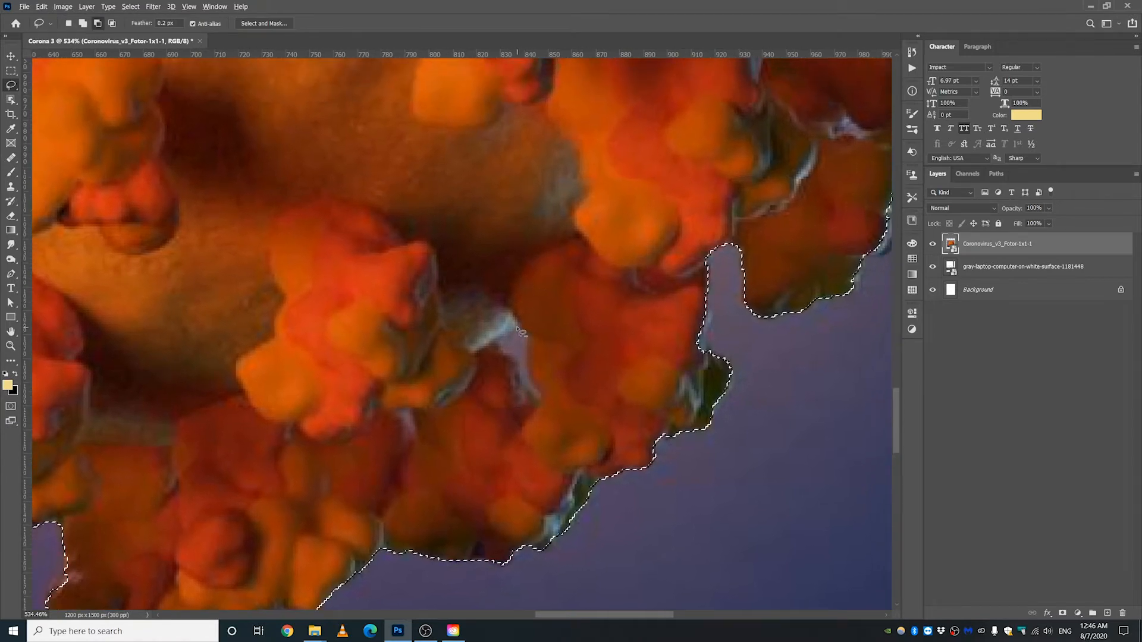
mouse_move(513, 333)
mouse_down()
mouse_move(501, 343)
mouse_move(519, 331)
mouse_up()
Step: Subtract the remaining small background gaps between the virus's outer spikes from the selection
drag(573, 357, 594, 476)
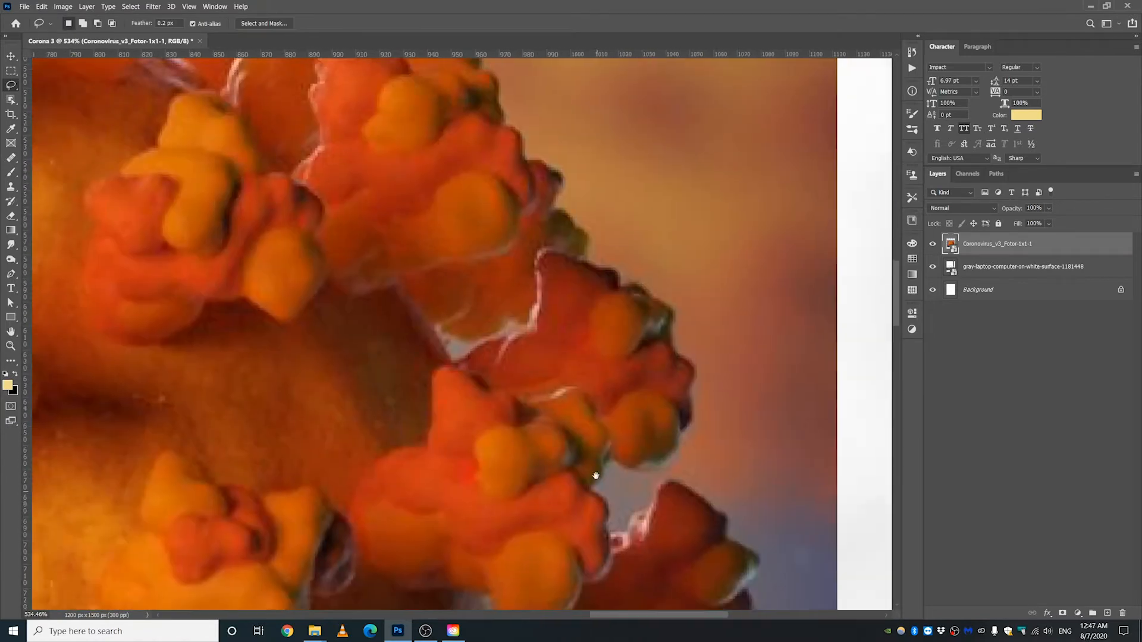
drag(593, 476, 611, 499)
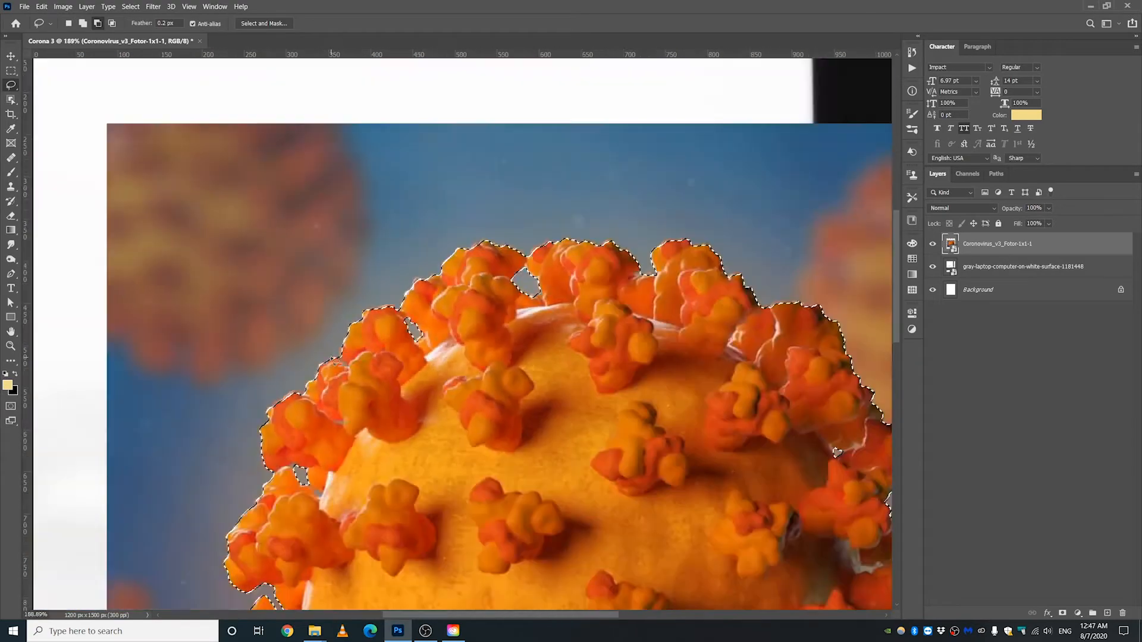
drag(296, 461, 307, 476)
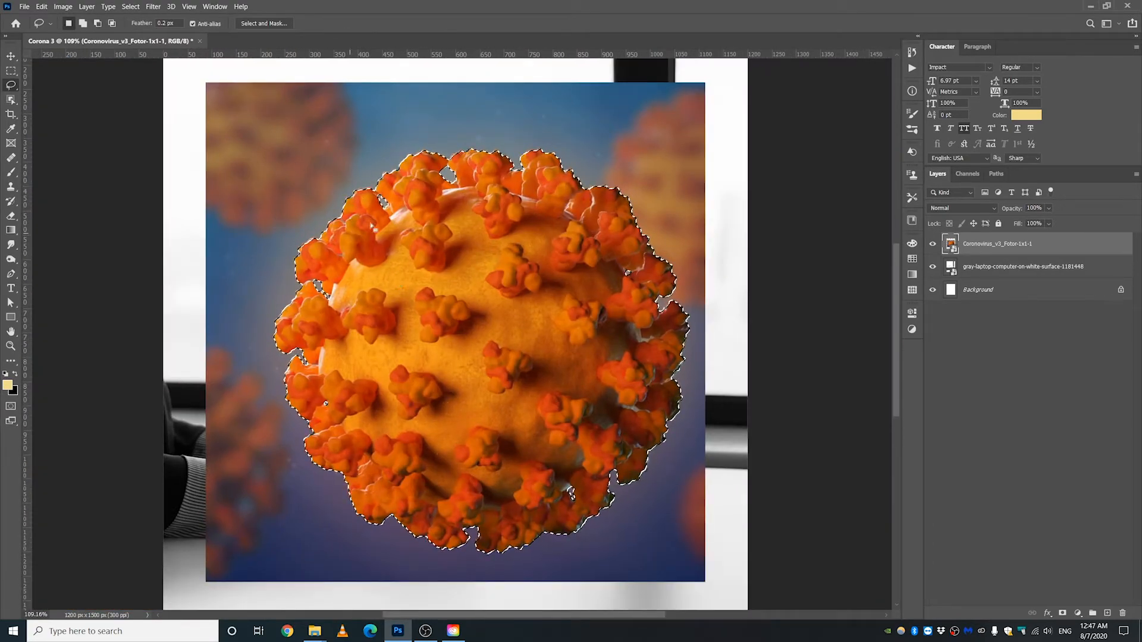
Step: Refine the virus selection in Select and Mask with Smooth 6, Feather 0.5 px and Shift Edge -25%
click(264, 23)
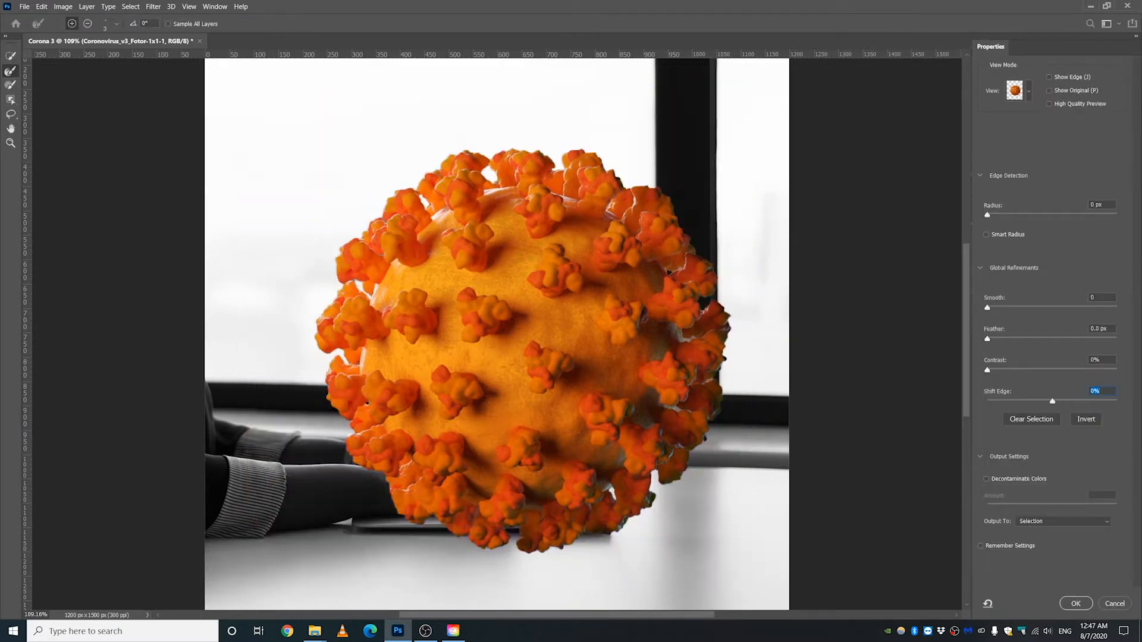
click(1029, 93)
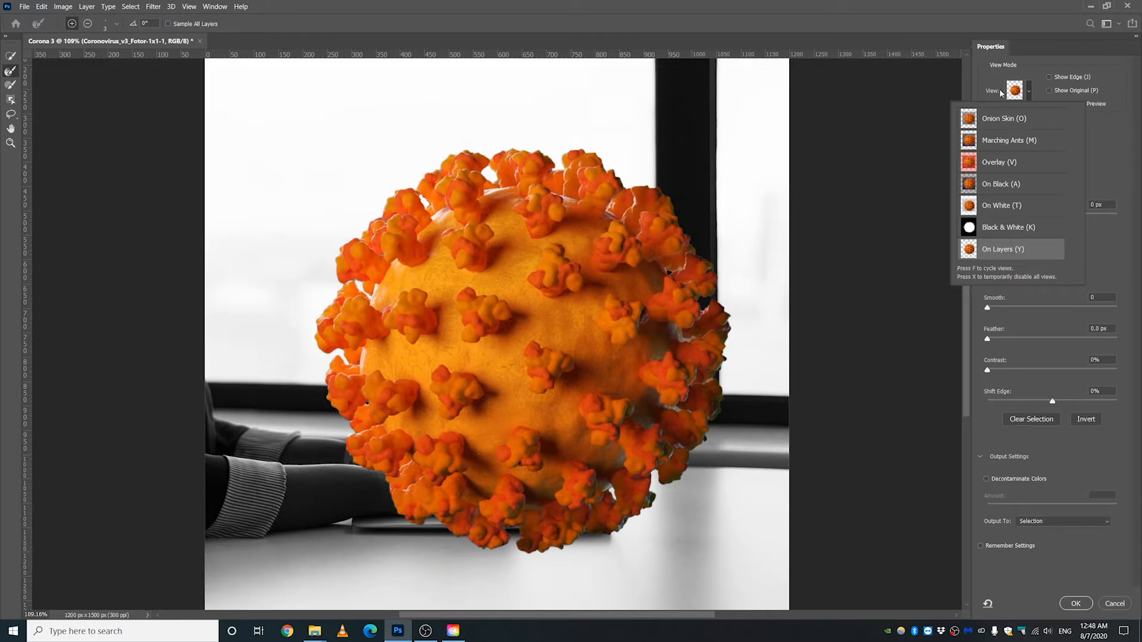
click(1133, 113)
drag(987, 339, 992, 341)
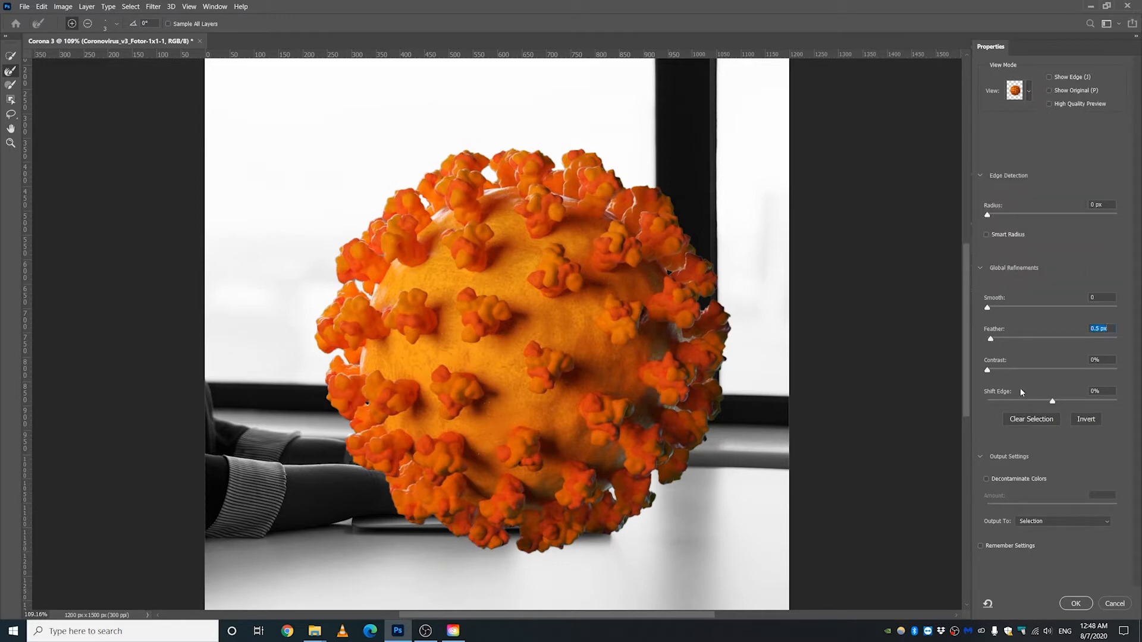
drag(1052, 401, 1035, 401)
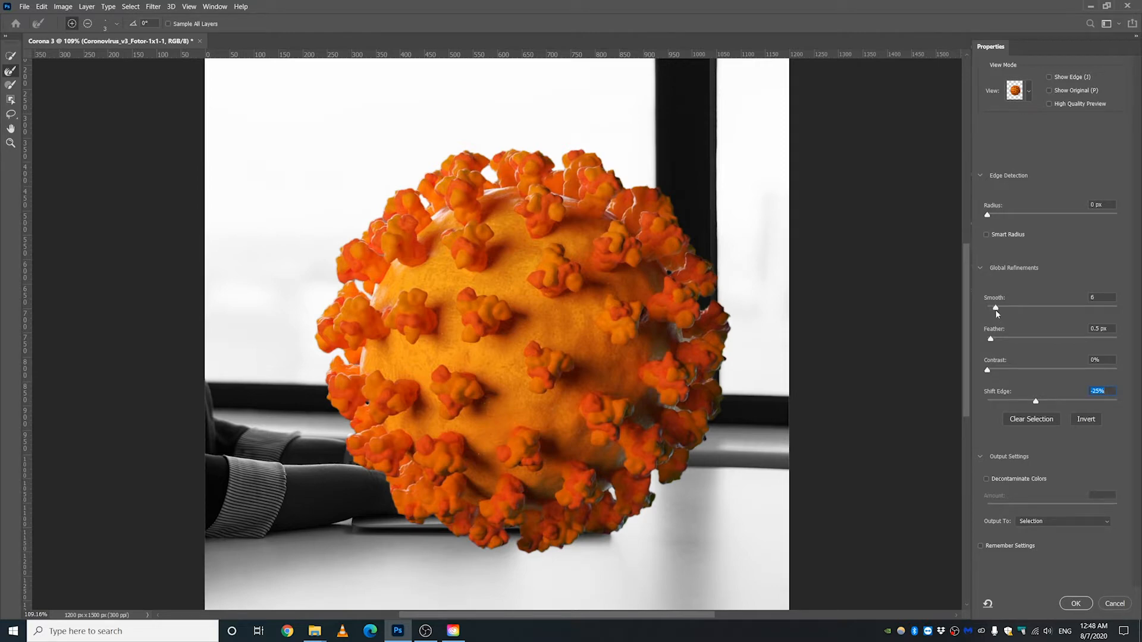
click(1076, 603)
Step: Add a layer mask from the refined selection to the virus layer and inspect the cutout's edges
scroll(452, 202, down, 2)
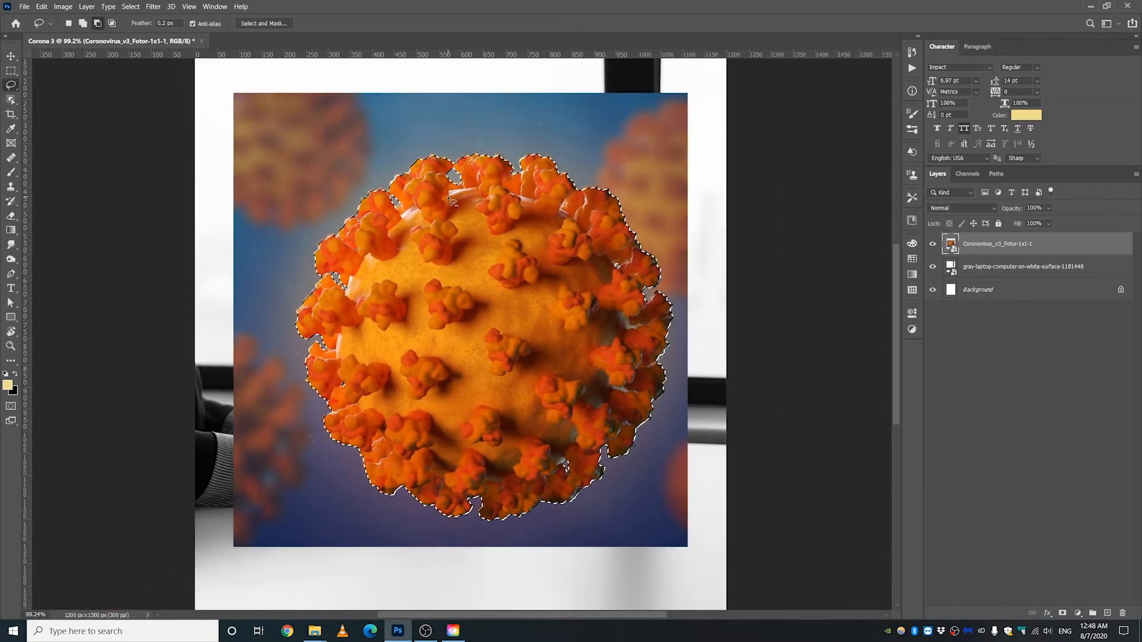
click(1062, 612)
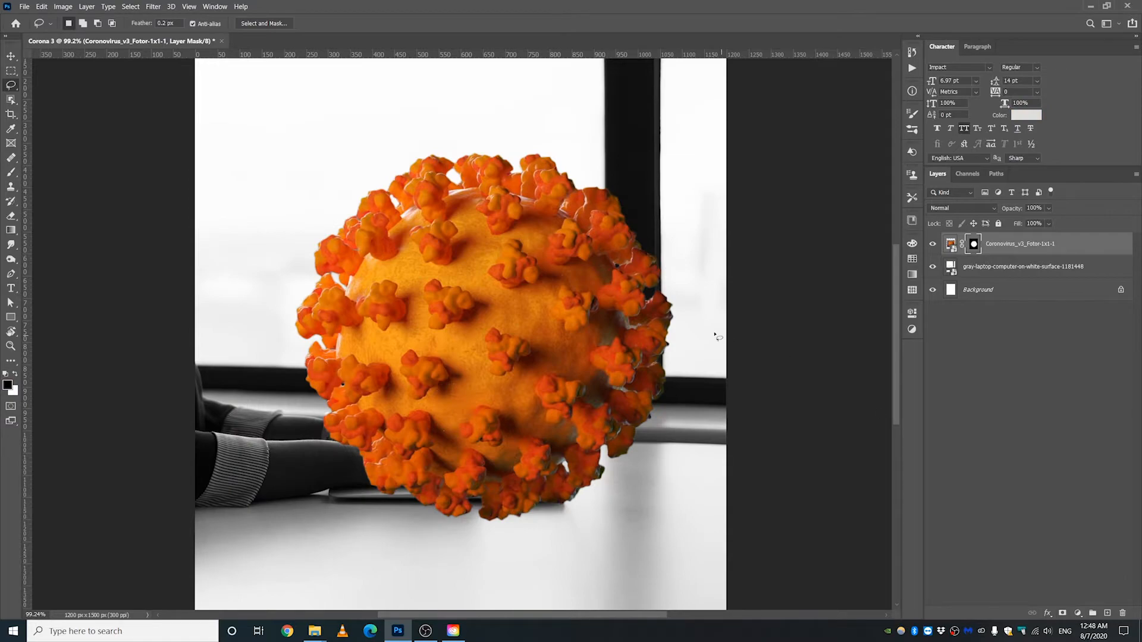
scroll(485, 227, up, 3)
scroll(432, 143, up, 1)
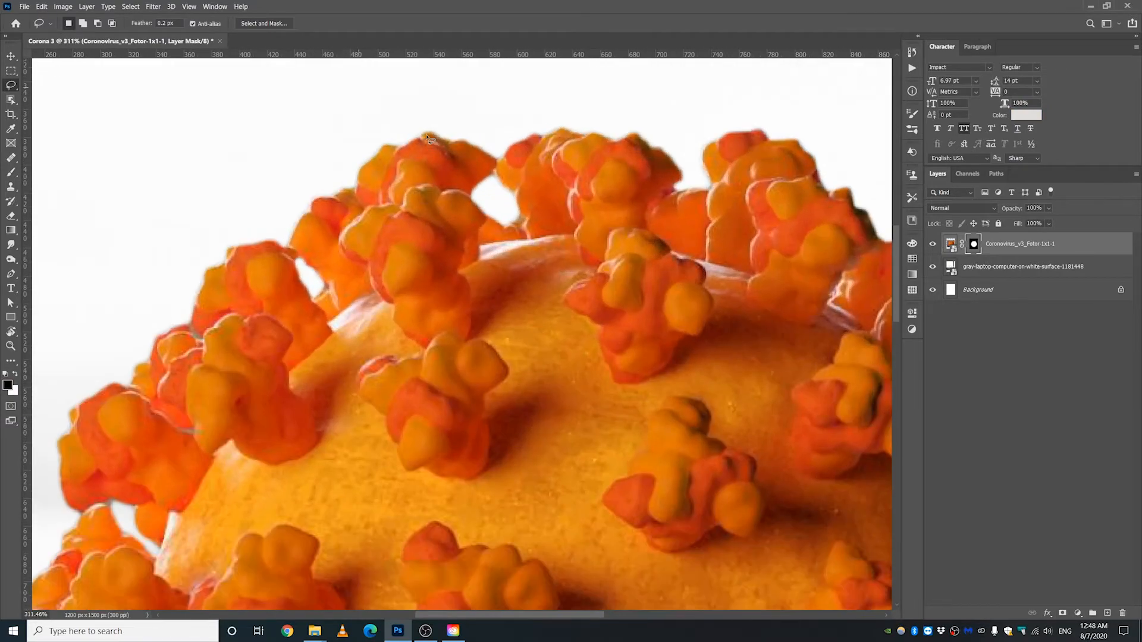
scroll(444, 177, down, 3)
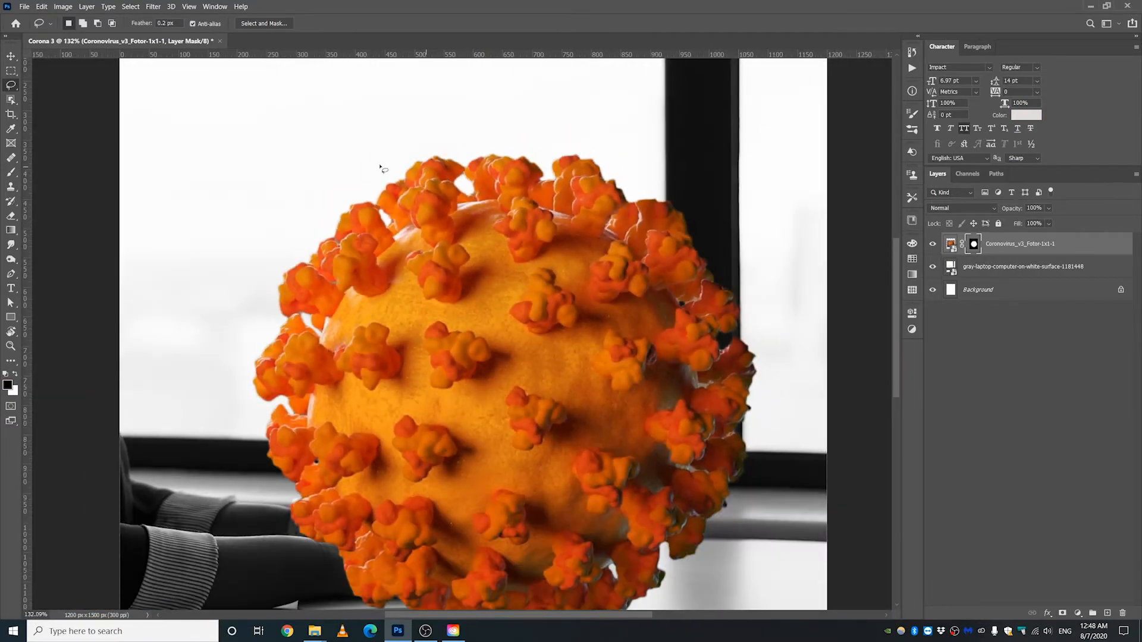
scroll(383, 170, up, 5)
scroll(271, 396, up, 1)
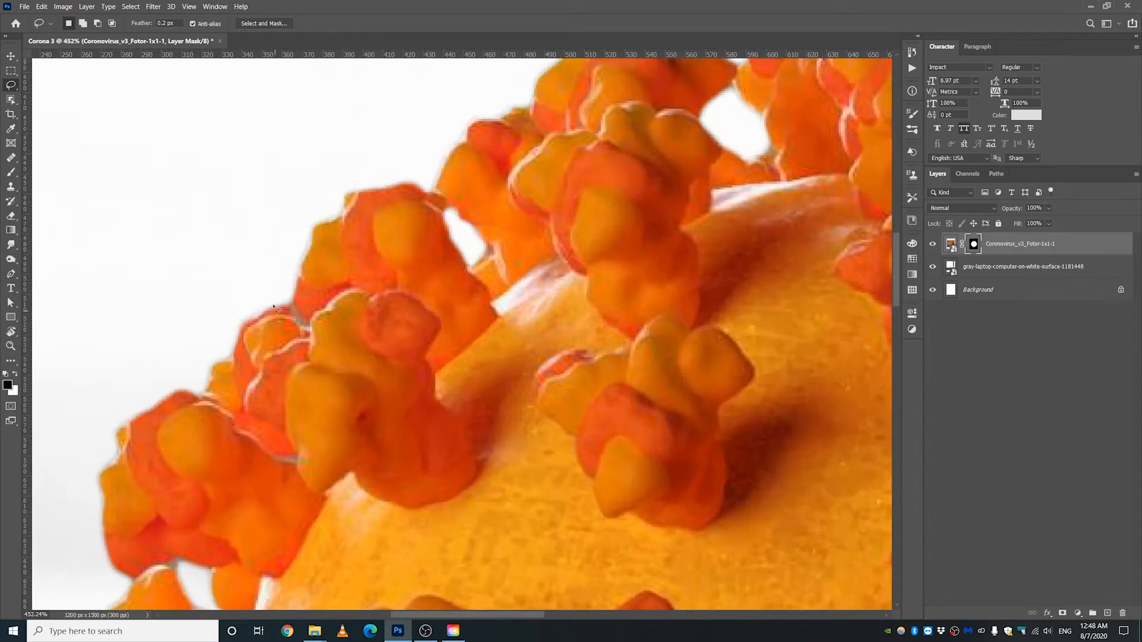
scroll(480, 323, down, 8)
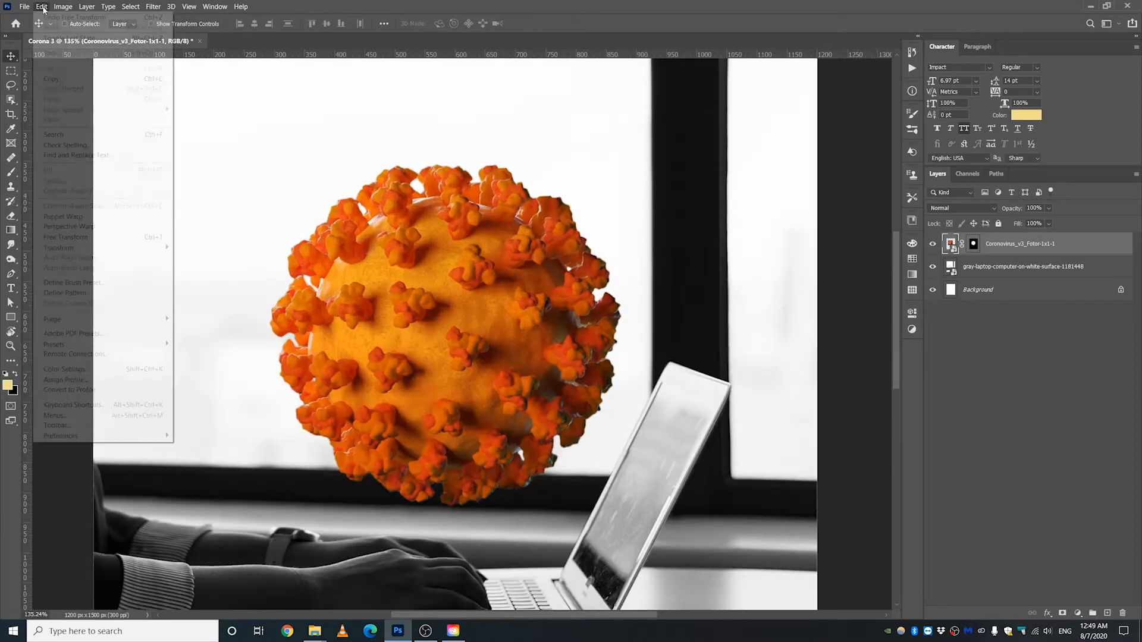
Step: Desaturate the virus layer by applying a Hue/Saturation adjustment with Saturation at -100
click(63, 7)
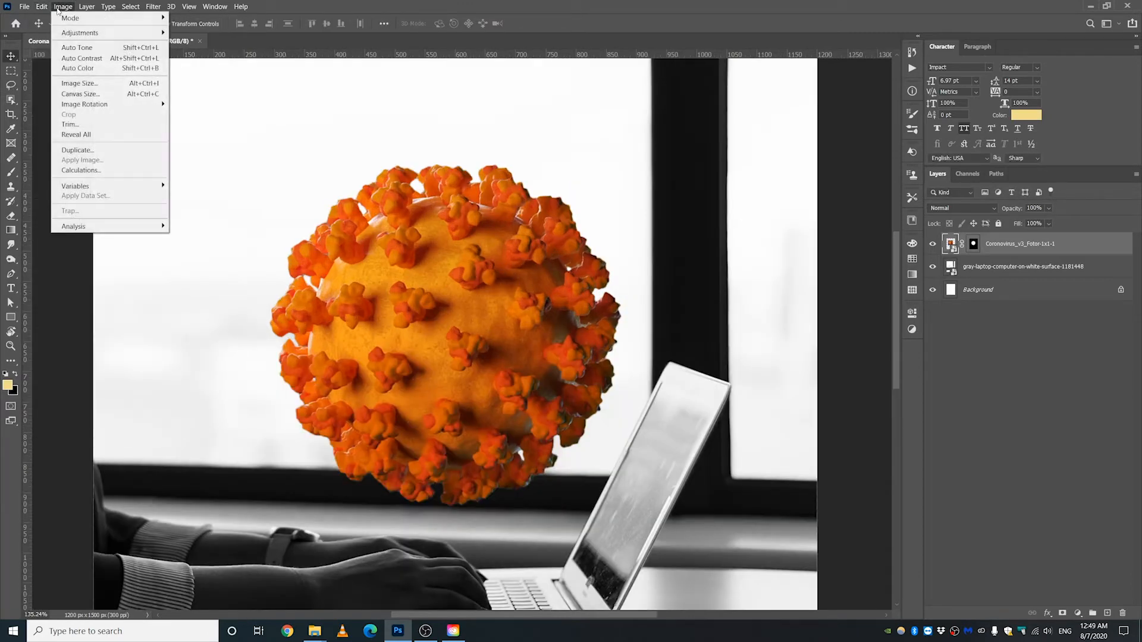
mouse_move(76, 34)
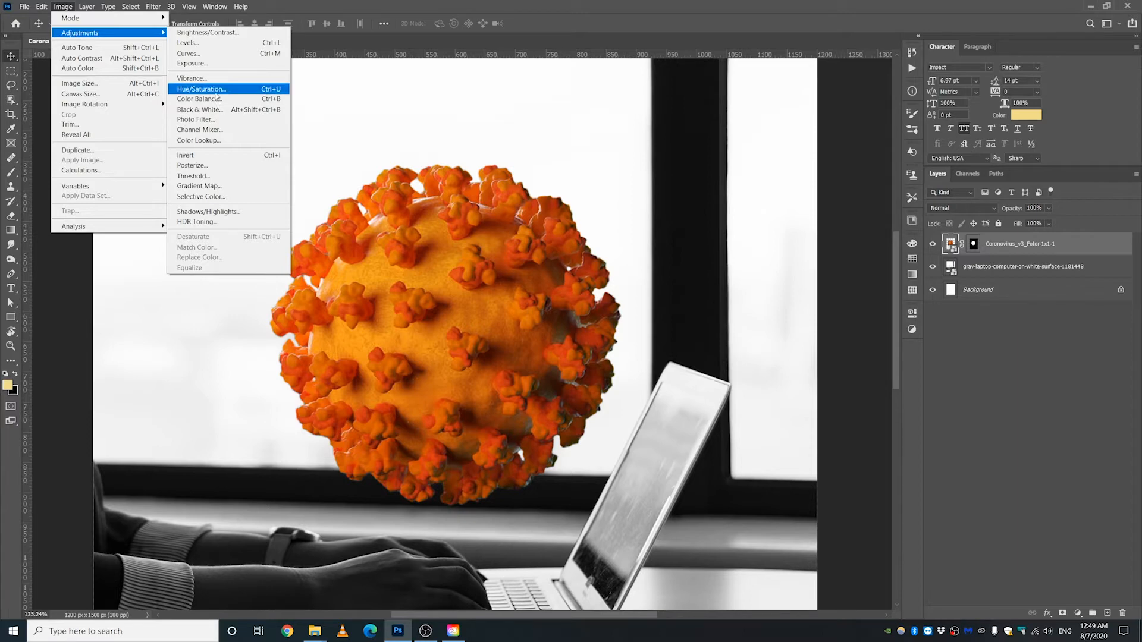
click(202, 90)
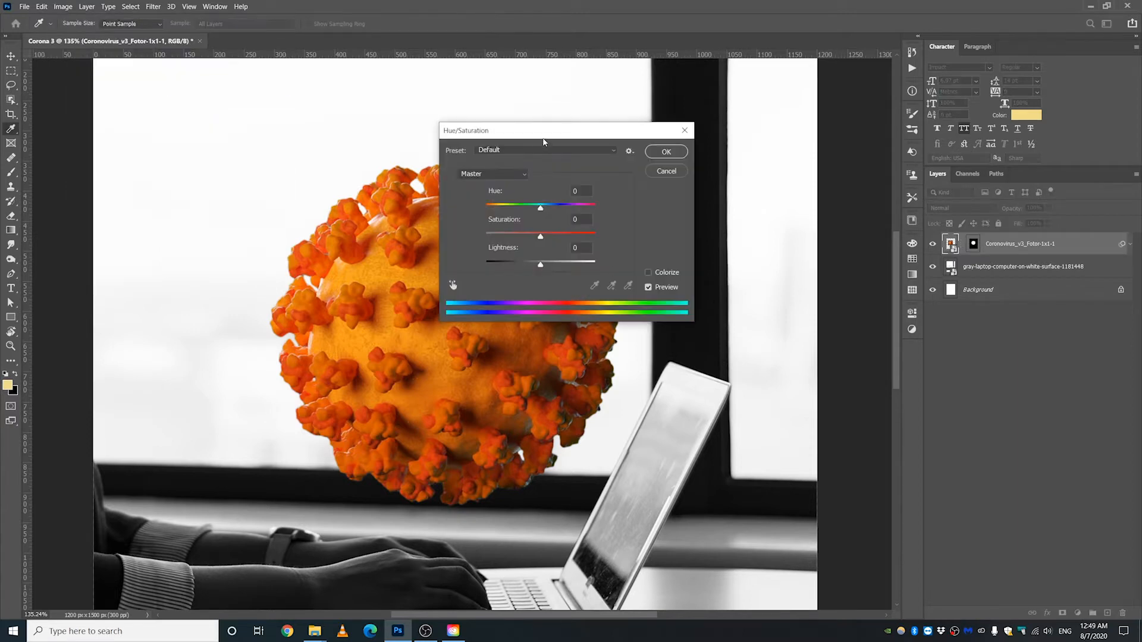
drag(543, 142, 906, 164)
drag(902, 264, 797, 266)
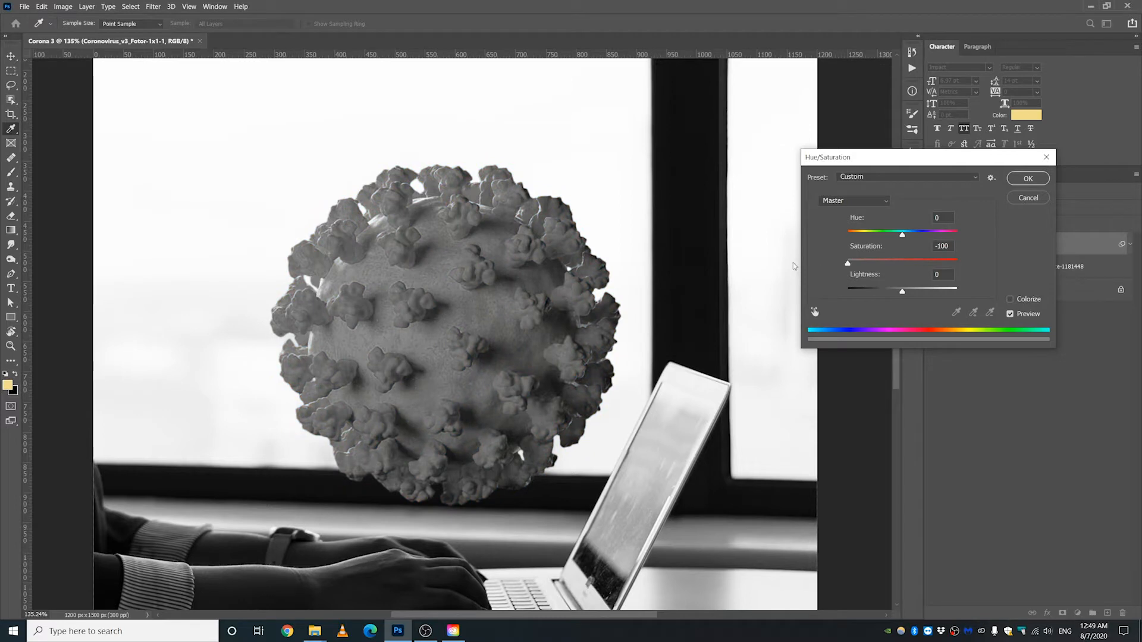
click(1015, 182)
Step: Rotate the virus with Free Transform to about -10.8 degrees and apply the transformation
scroll(505, 306, down, 2)
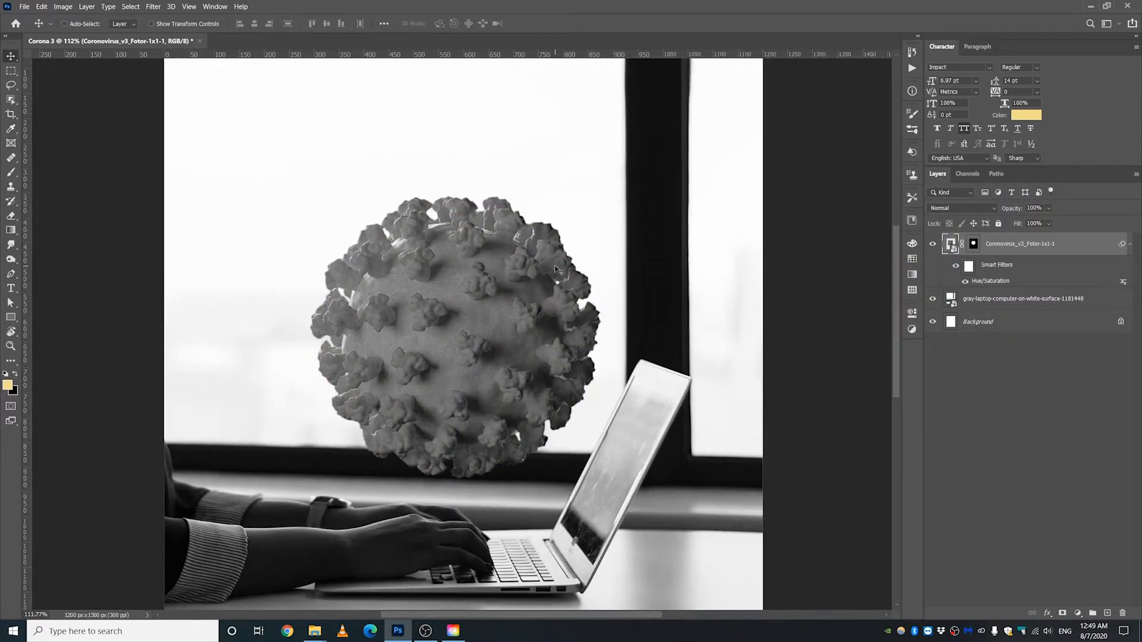
key(ctrl+t)
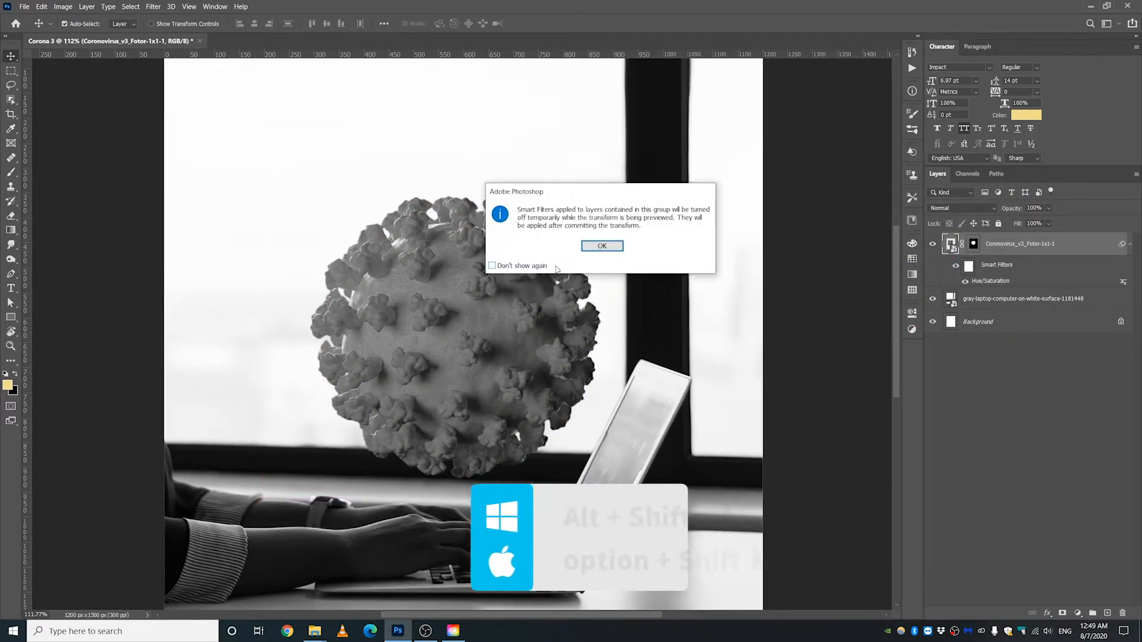
key(Return)
drag(629, 138, 671, 338)
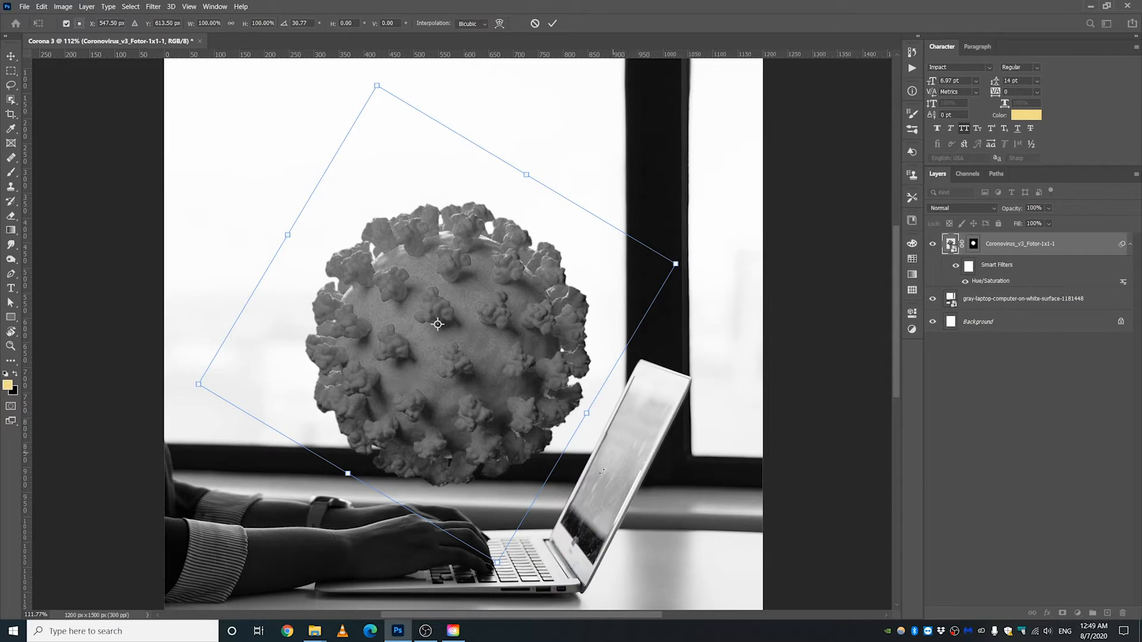
drag(681, 214, 550, 130)
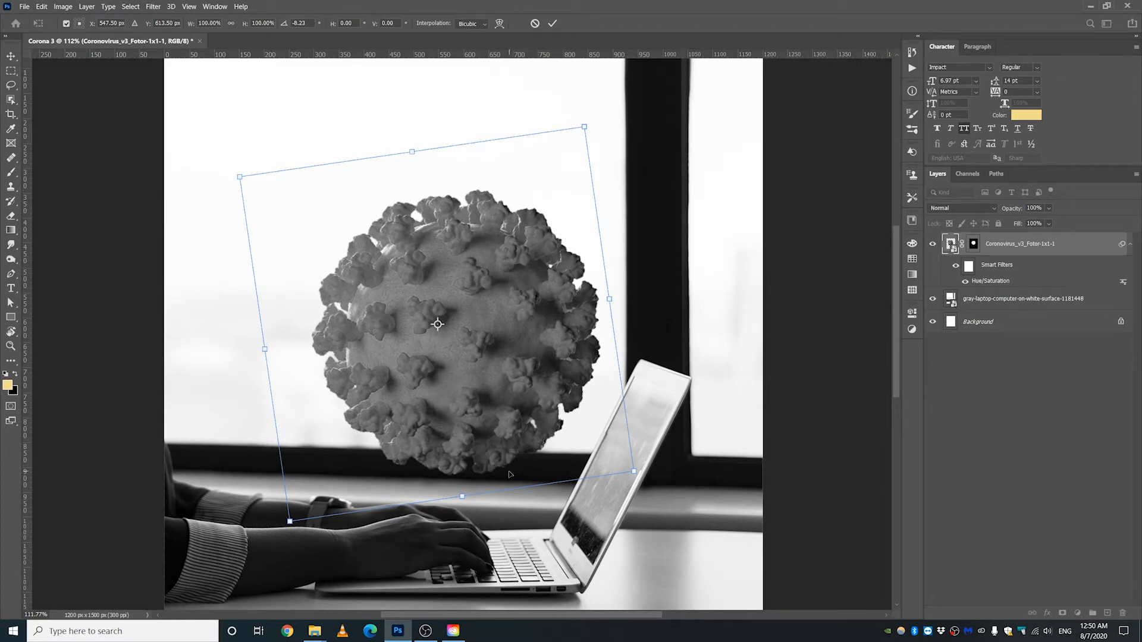
drag(593, 148, 587, 141)
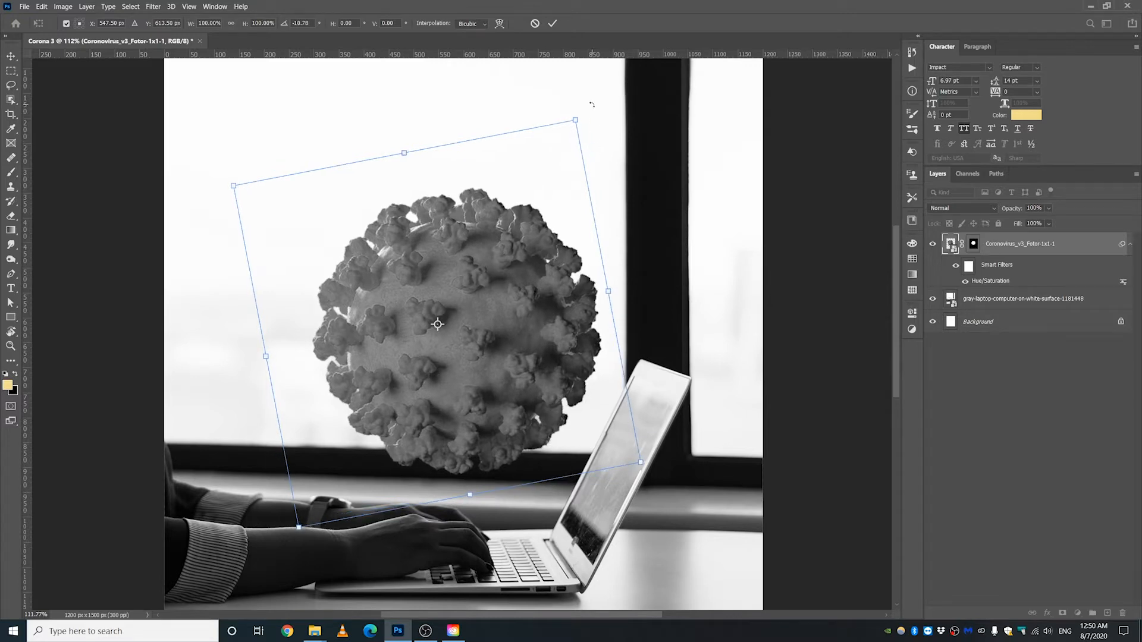
key(Return)
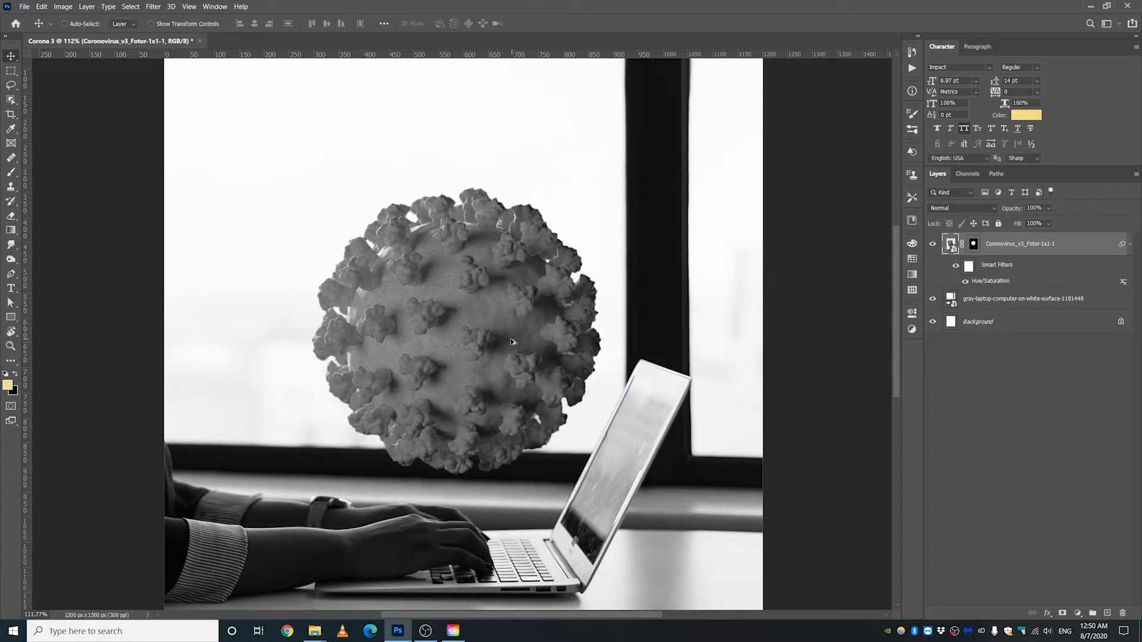
Step: Move the virus slightly upward in front of the window, above the typing hands
scroll(443, 355, up, 2)
drag(442, 355, 440, 345)
drag(526, 288, 566, 311)
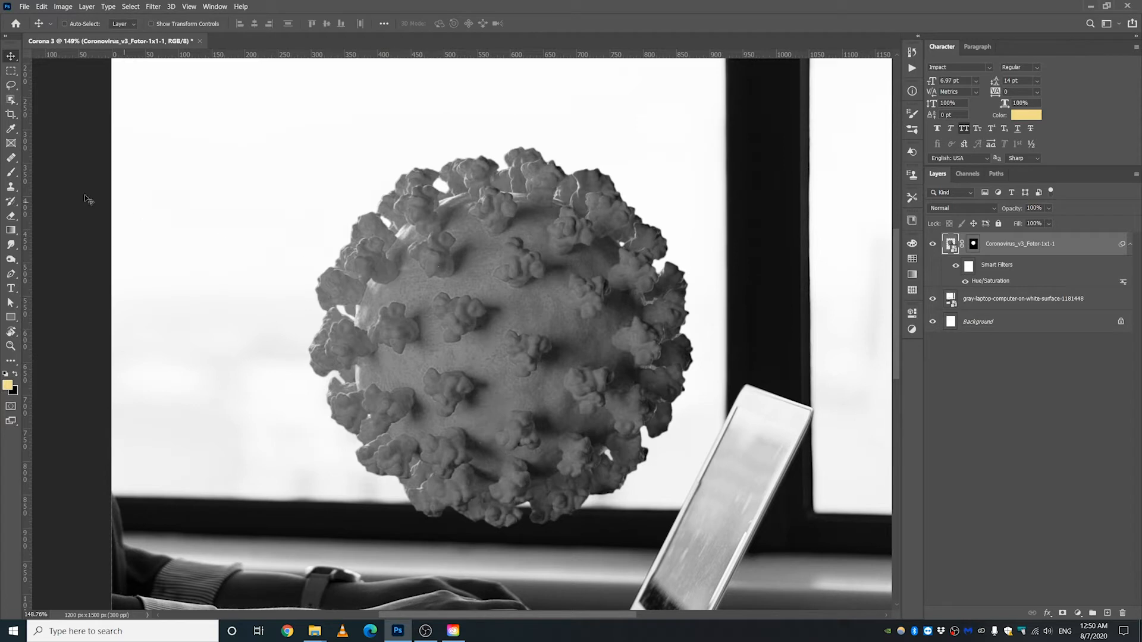
Step: Add a Hue/Saturation adjustment layer above the virus layer and enable Colorize
scroll(473, 361, up, 2)
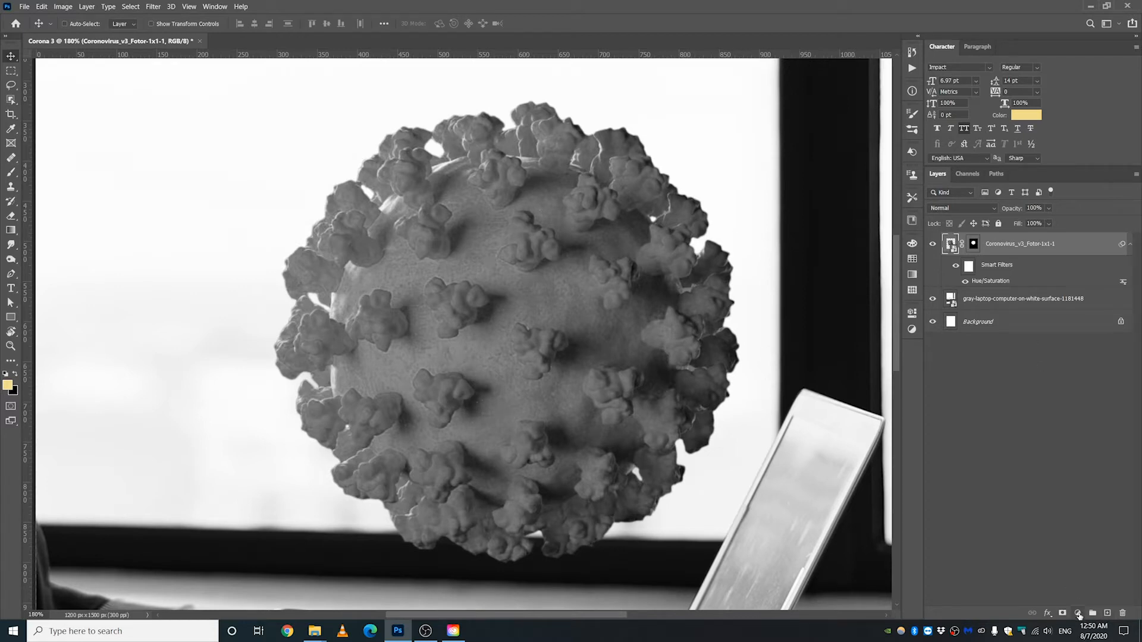
click(1078, 614)
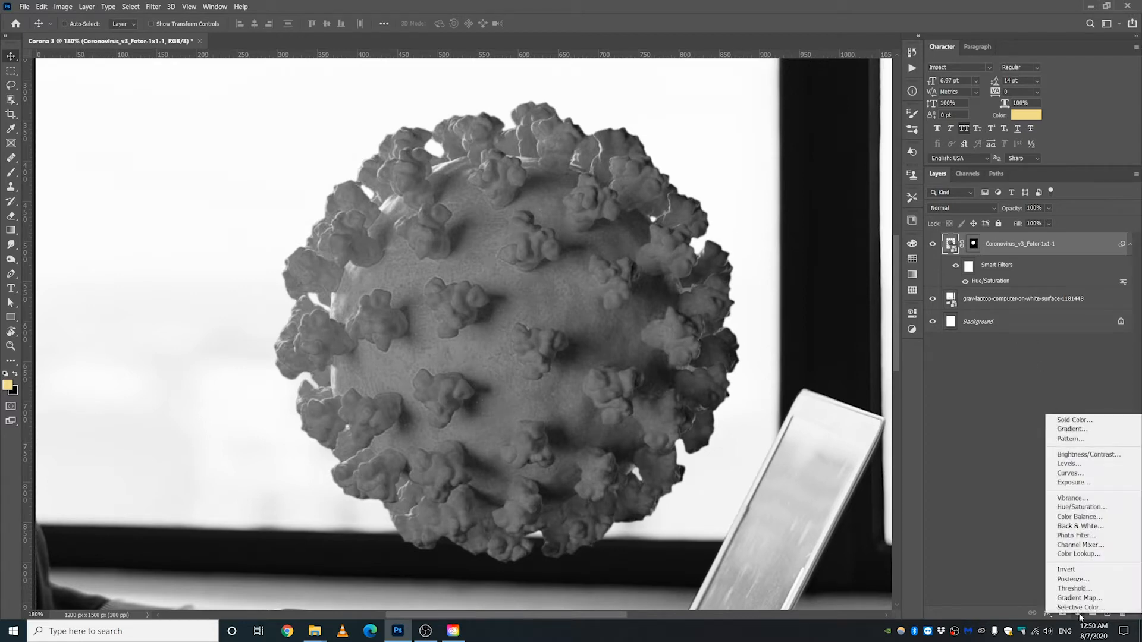
click(1084, 507)
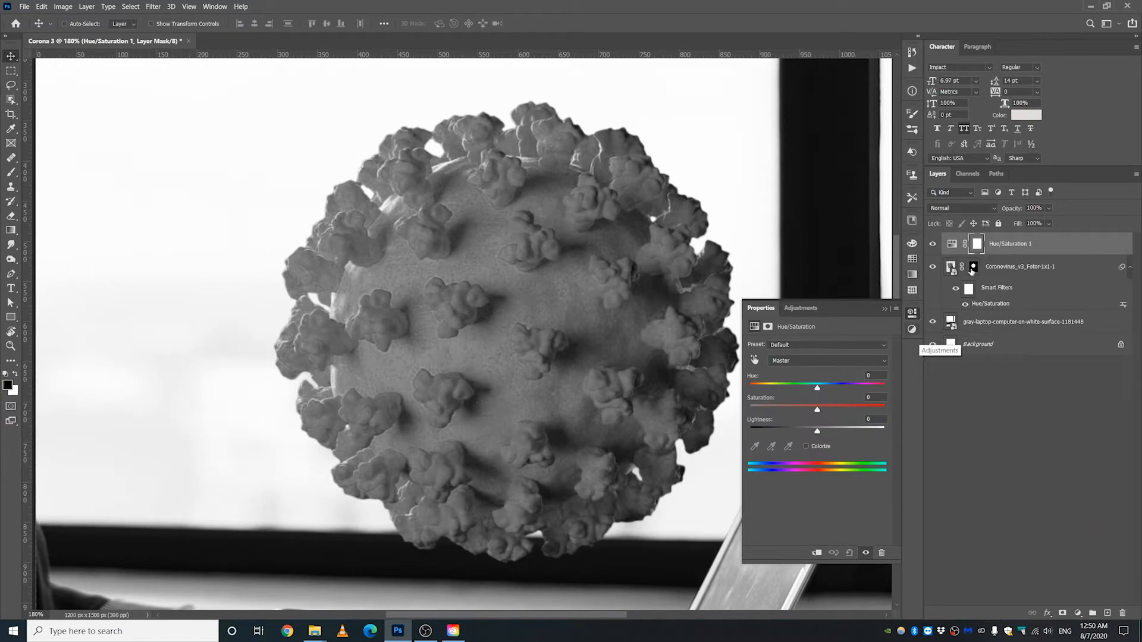
click(807, 446)
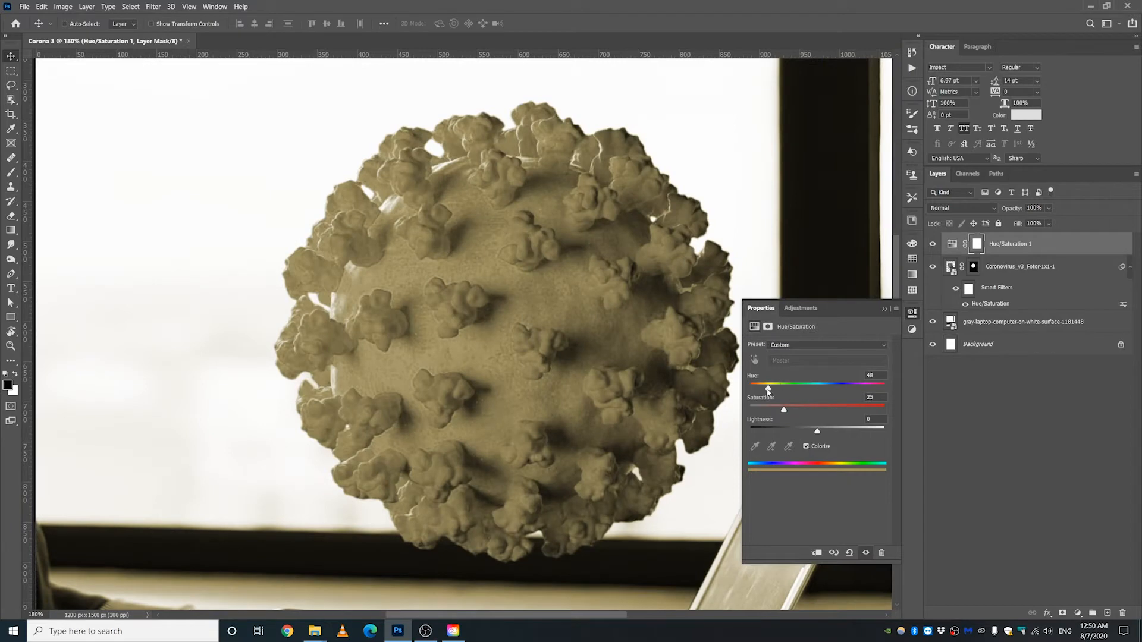
Step: Tint the adjustment layer green with Hue 117, Saturation 41 and Lightness -5, checking the overall composition
drag(768, 390, 804, 414)
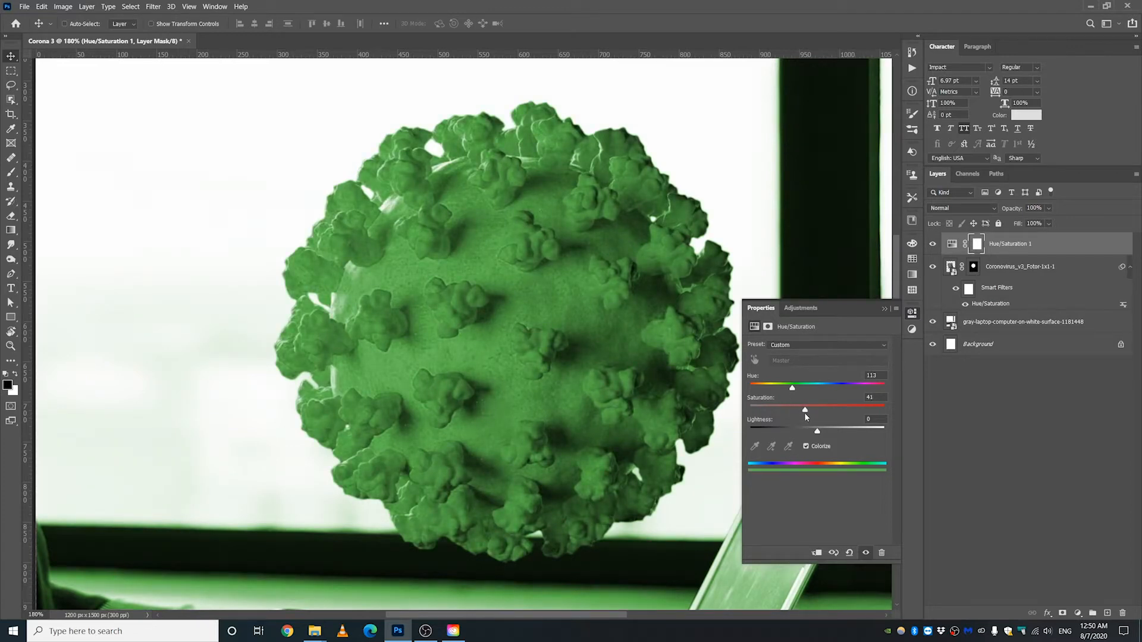
drag(791, 388, 794, 387)
drag(816, 431, 816, 436)
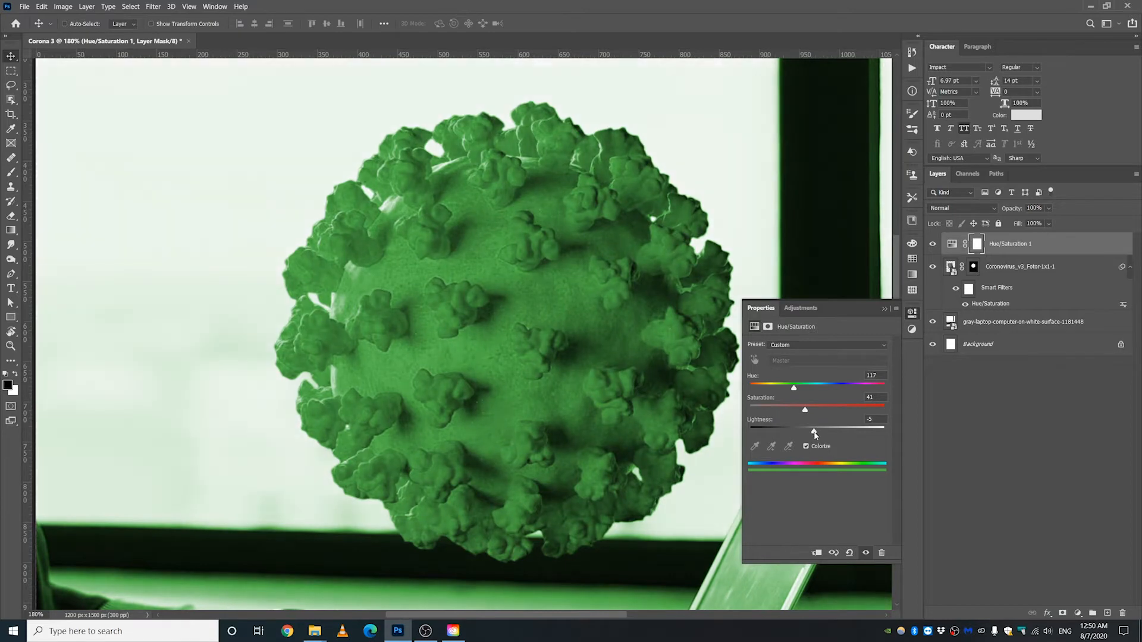
scroll(469, 270, down, 8)
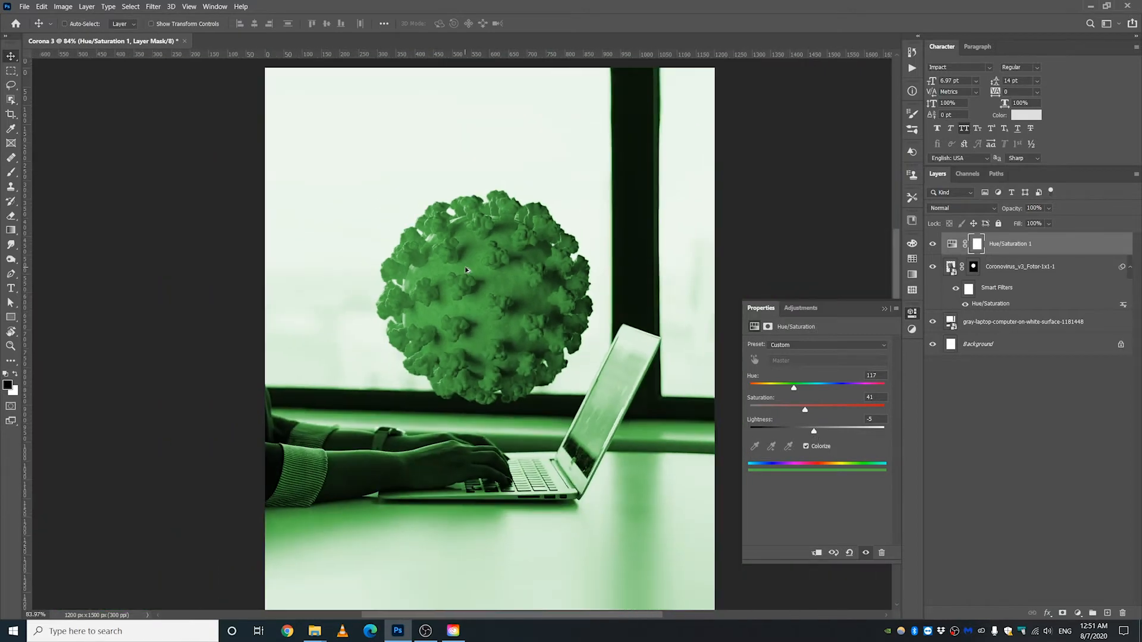
scroll(469, 269, up, 4)
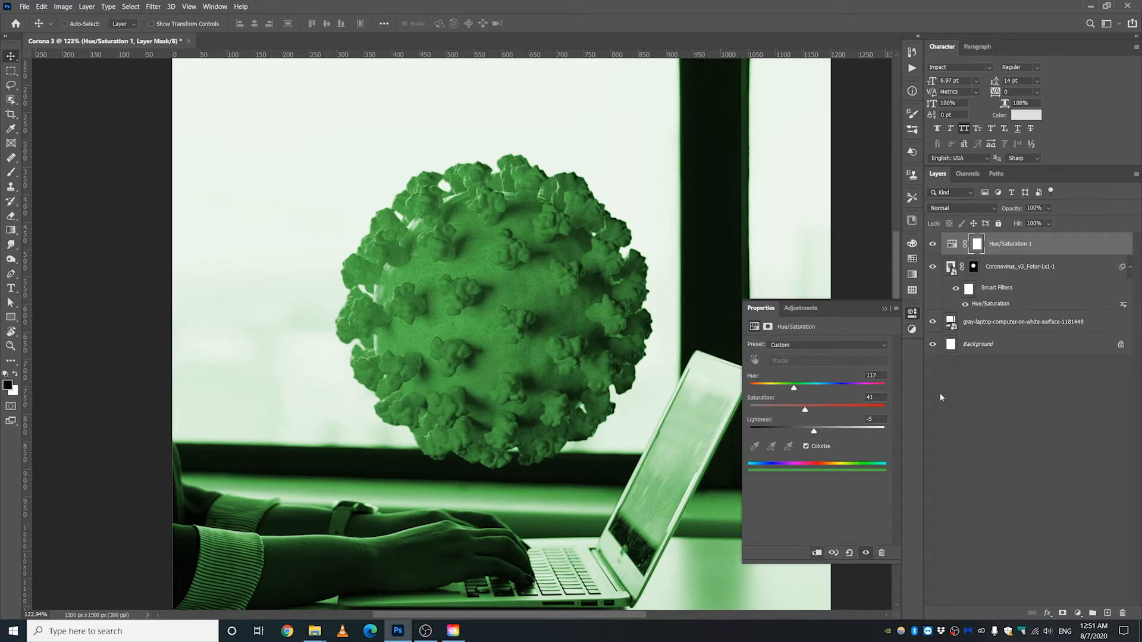
Step: Clip the Hue/Saturation 1 adjustment to the virus layer and open its Blending Options
alt+click(1003, 254)
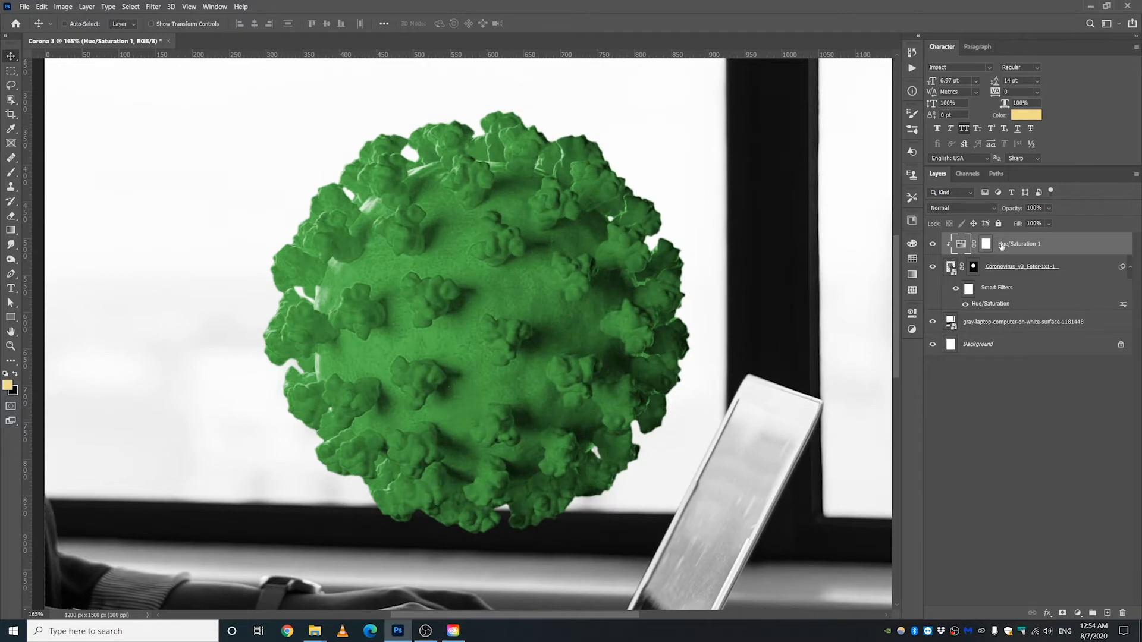
right_click(1011, 248)
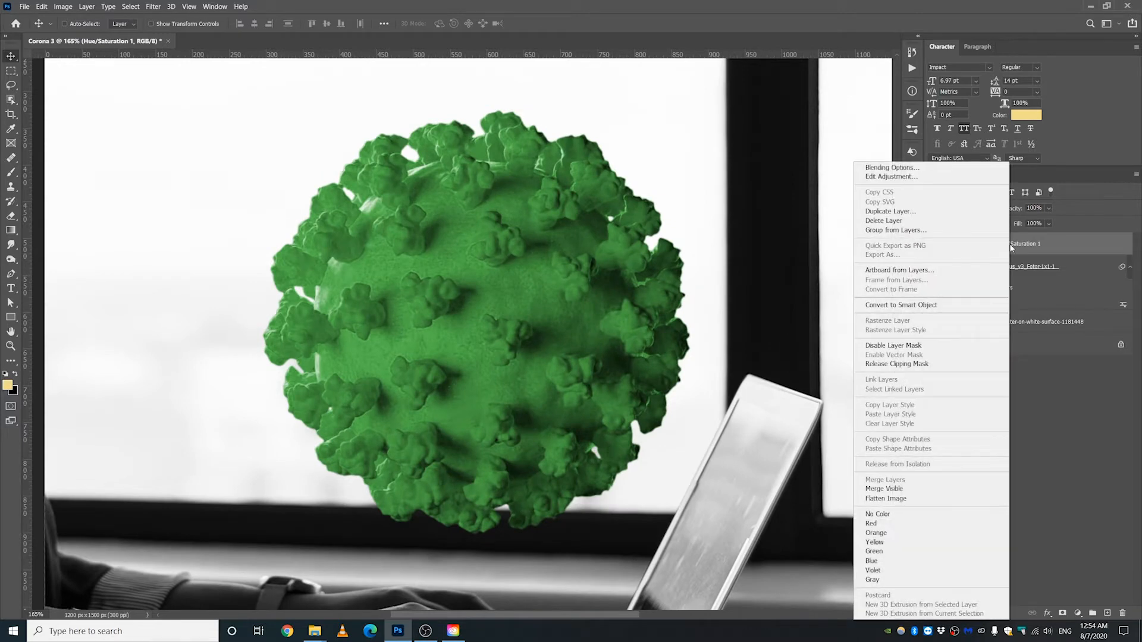
click(913, 168)
drag(619, 186, 786, 207)
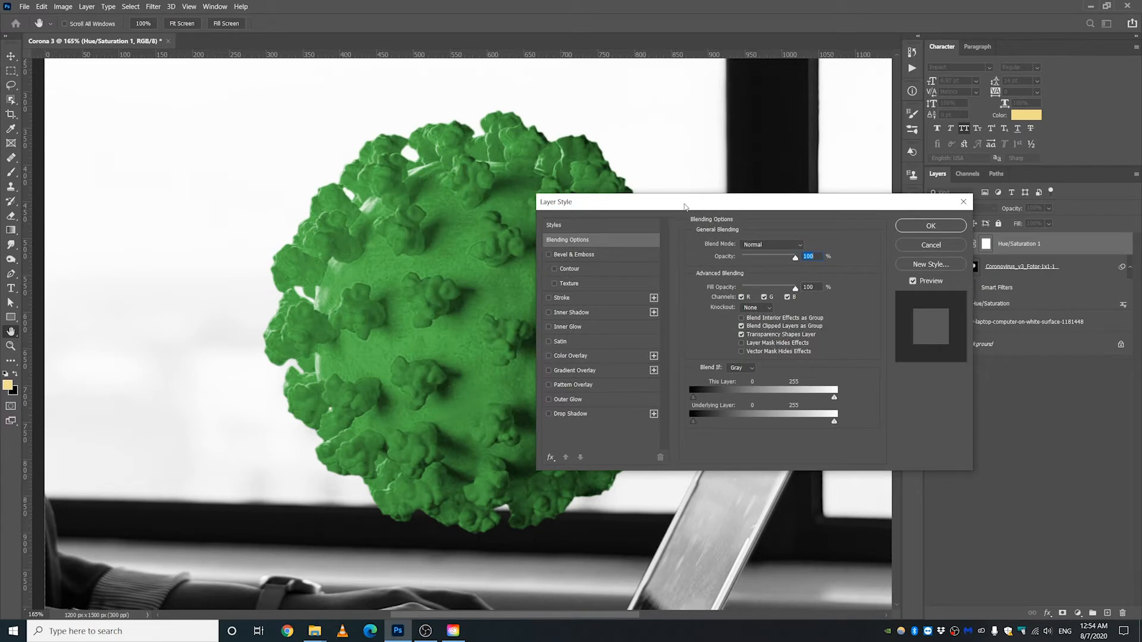
drag(686, 207, 830, 269)
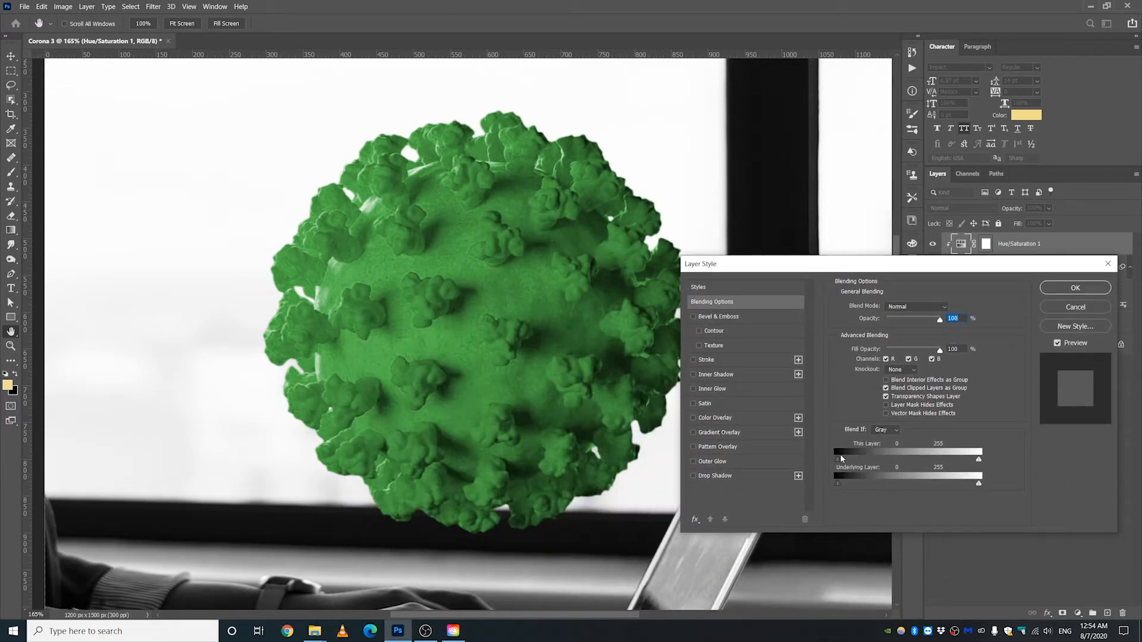
Step: Split the Blend If blacks to 48/69 for This Layer and 19/31 for Underlying Layer, pull in both white points and apply
key(alt)
drag(838, 460, 841, 461)
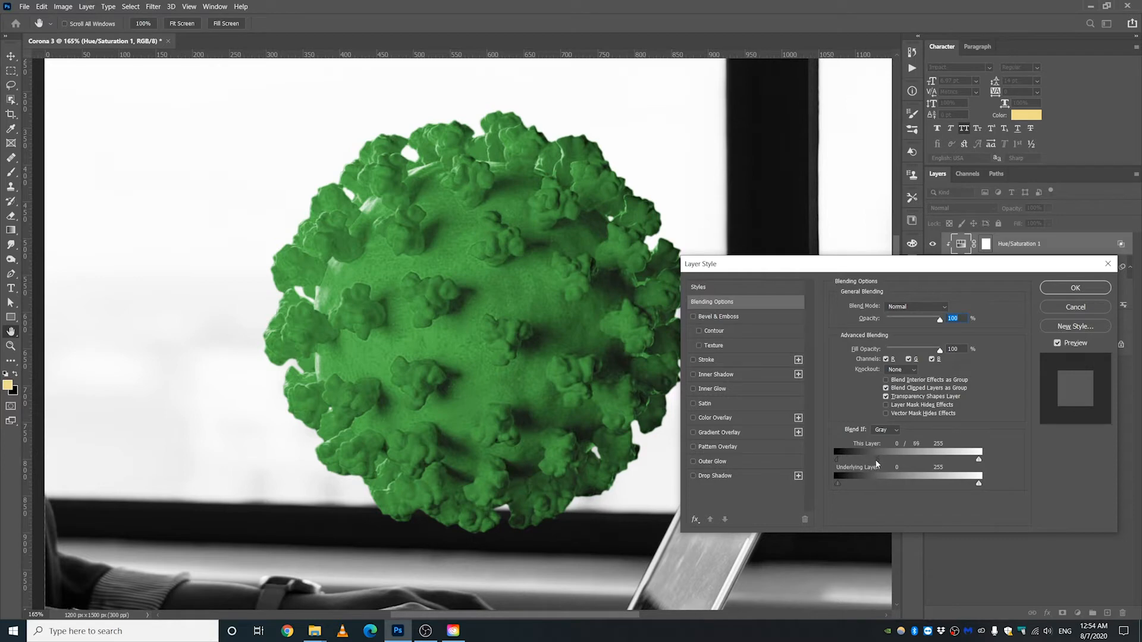
drag(879, 461, 843, 461)
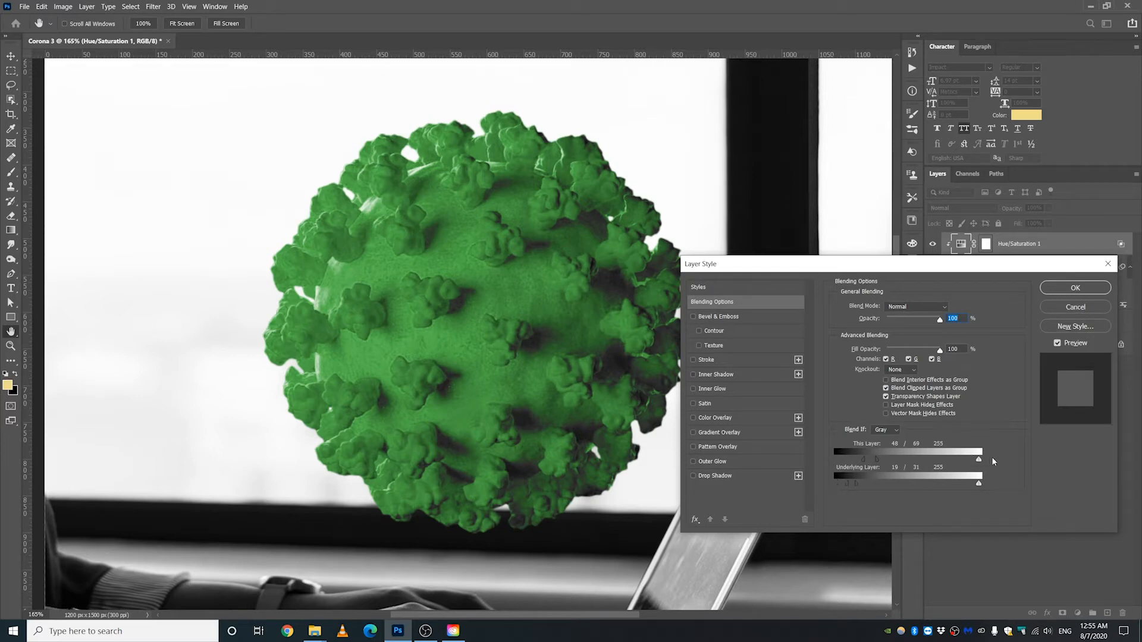
drag(979, 460, 957, 462)
drag(952, 485, 965, 486)
click(1074, 288)
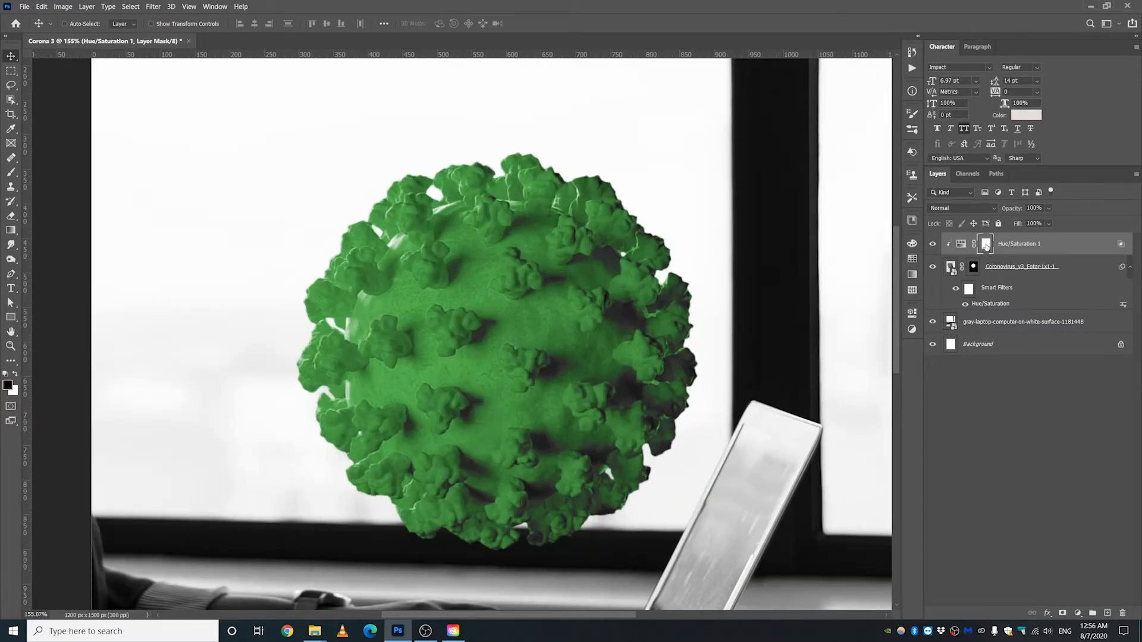
Step: Invert the Hue/Saturation 1 mask to black and size the Brush to 31 px at an upper-left spike of the virus
key(ctrl+i)
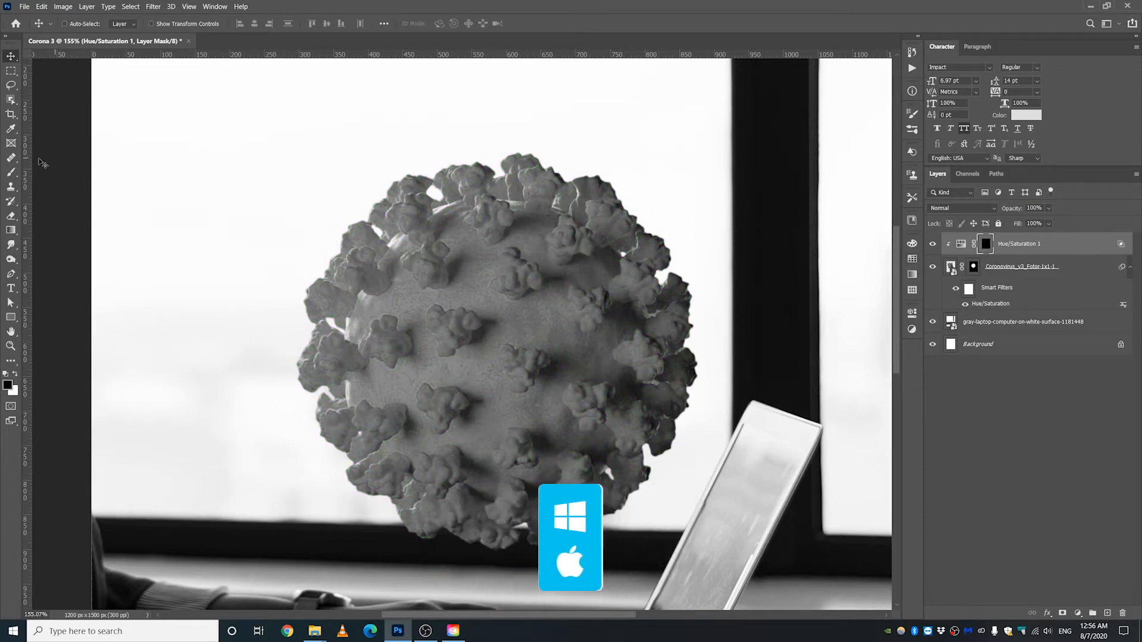
click(12, 173)
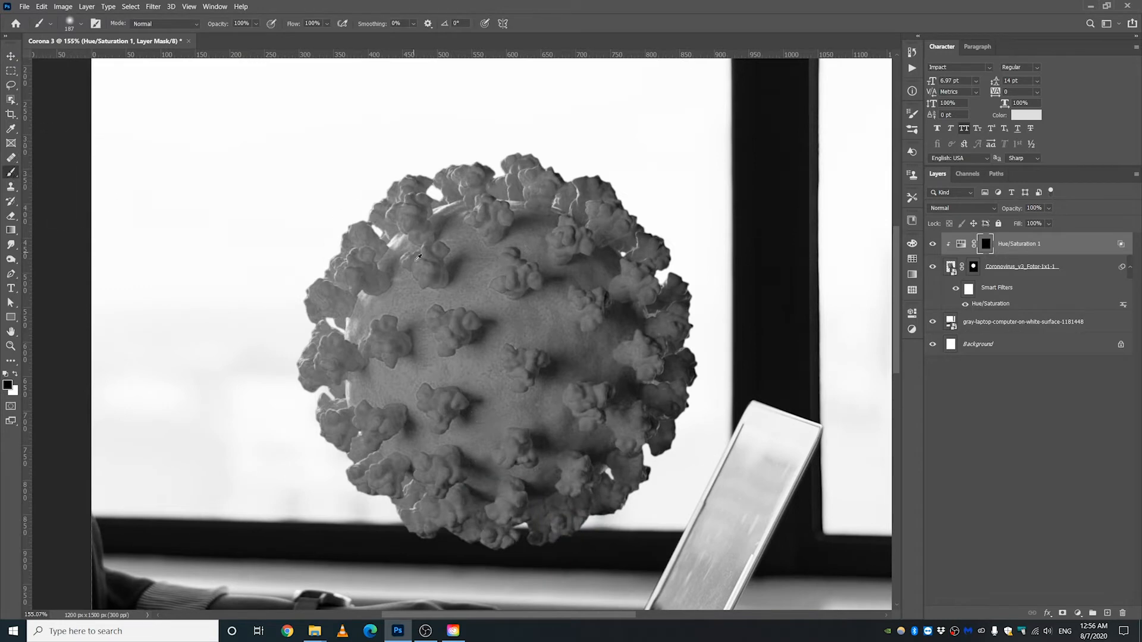
drag(427, 306, 379, 307)
scroll(410, 268, up, 6)
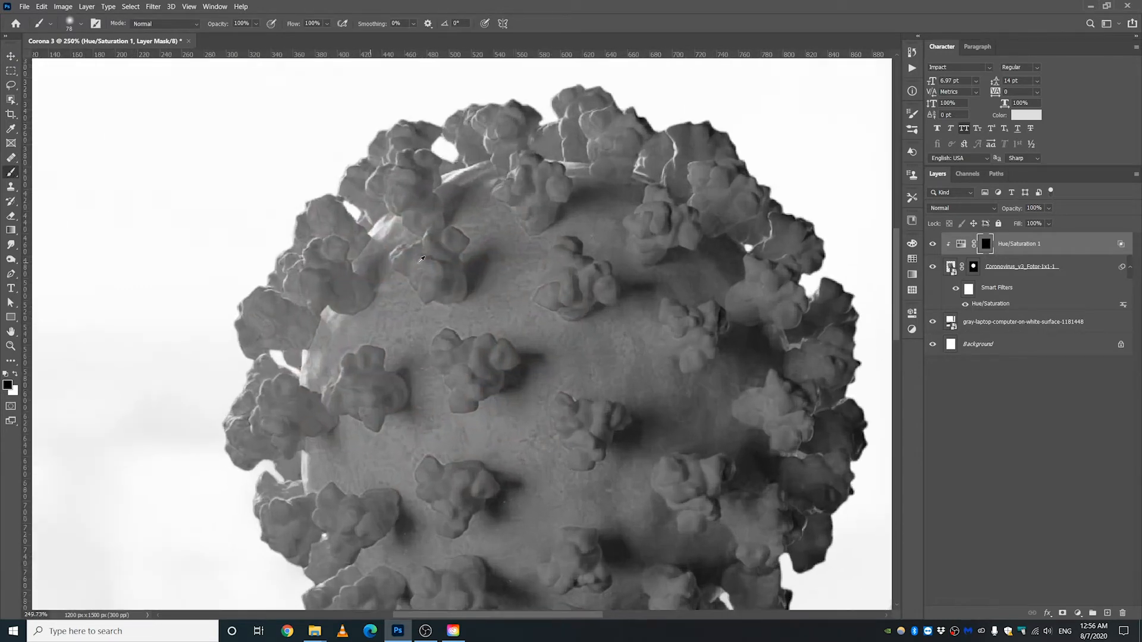
scroll(446, 293, up, 3)
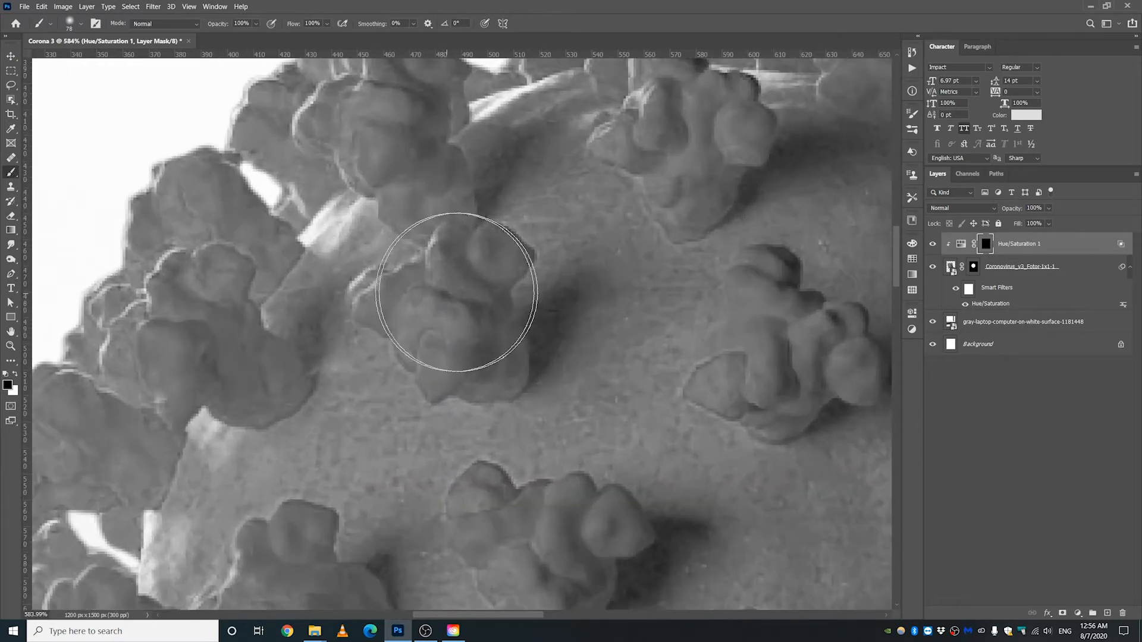
scroll(479, 292, up, 3)
scroll(476, 292, down, 2)
drag(475, 291, 424, 297)
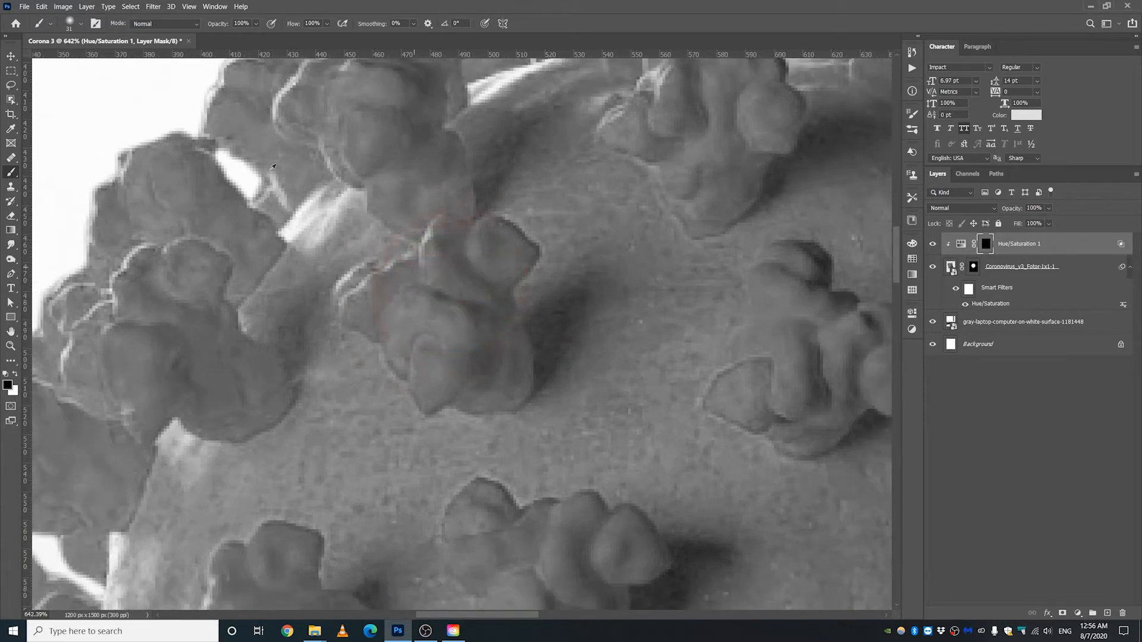
Step: Set the brush opacity to 70% and paint white on the mask over the upper-left spikes to reveal the green
click(256, 24)
drag(253, 40, 254, 40)
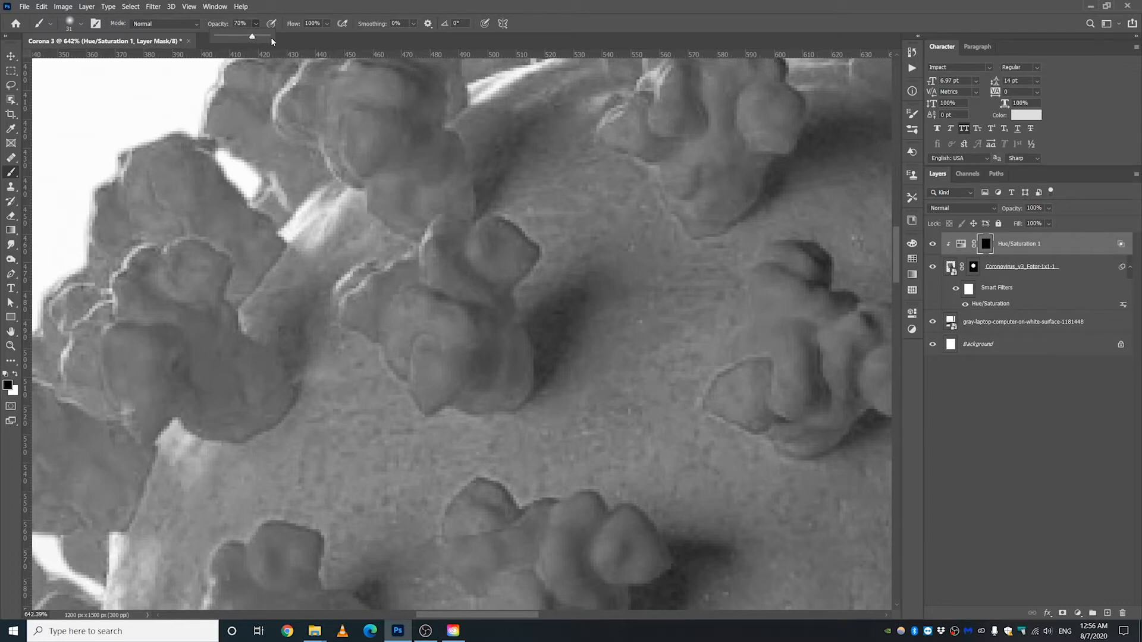
click(16, 375)
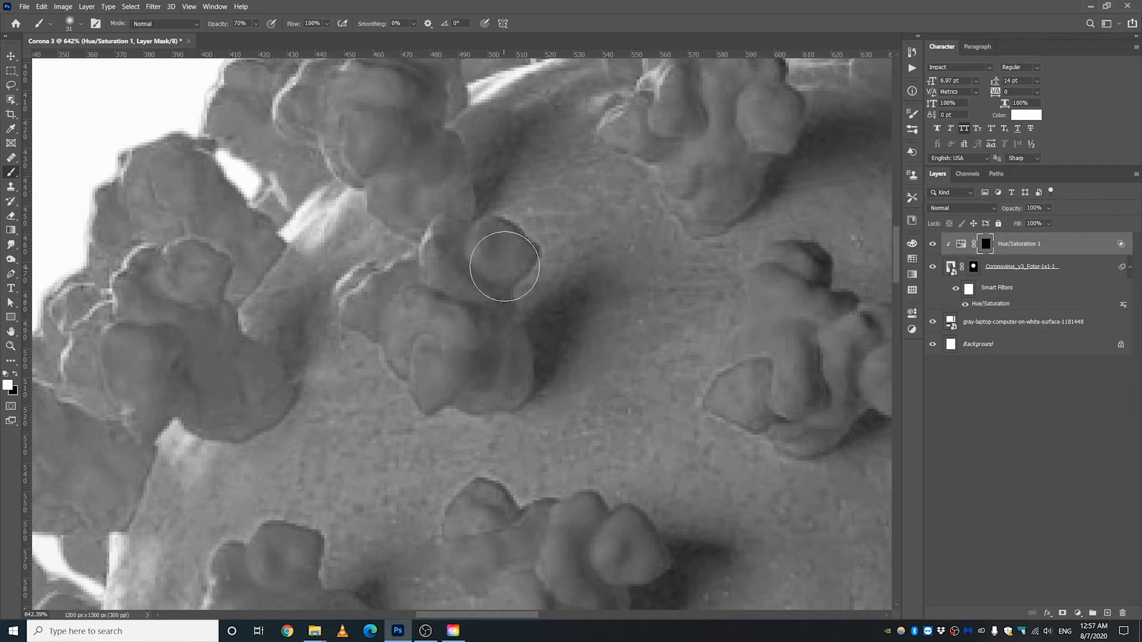
mouse_move(503, 255)
mouse_down()
mouse_move(476, 283)
mouse_move(469, 314)
mouse_move(507, 373)
mouse_move(411, 357)
mouse_move(387, 329)
mouse_move(443, 244)
mouse_move(402, 287)
mouse_up()
click(494, 253)
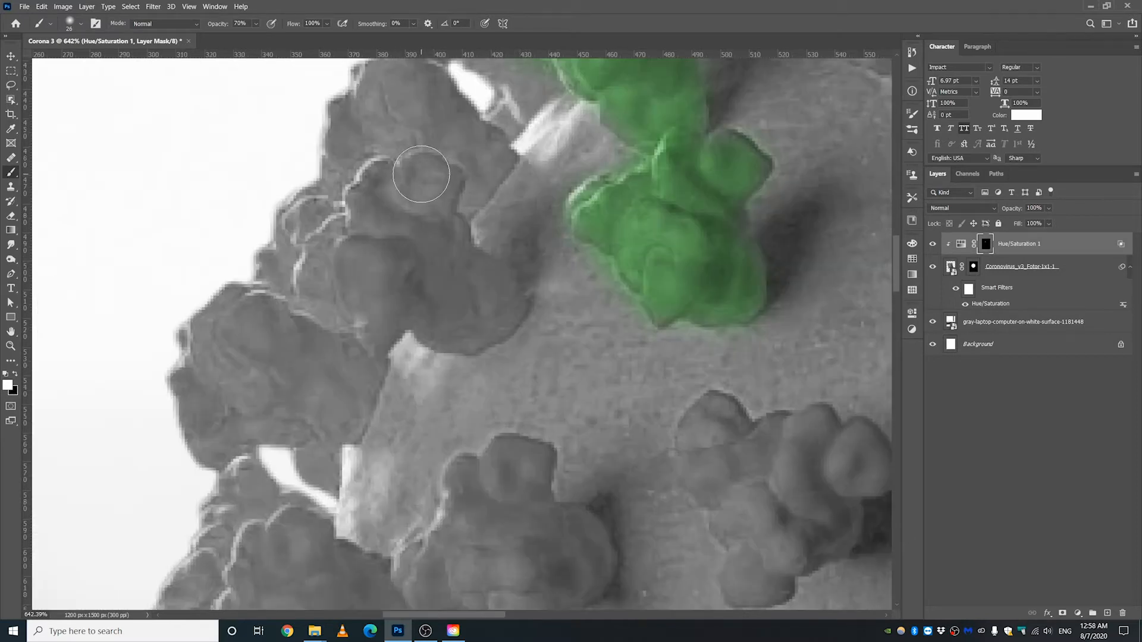
Step: Paint white on the mask over the spike clusters along the left edge of the virus, keeping the body grey
mouse_move(426, 174)
mouse_down()
mouse_move(426, 221)
mouse_move(451, 270)
mouse_move(483, 282)
mouse_move(499, 308)
mouse_move(443, 325)
mouse_move(409, 287)
mouse_move(380, 309)
mouse_move(351, 213)
mouse_move(324, 258)
mouse_move(319, 314)
mouse_up()
mouse_move(329, 360)
mouse_down()
mouse_move(471, 122)
mouse_move(511, 265)
mouse_move(407, 277)
mouse_move(447, 195)
mouse_up()
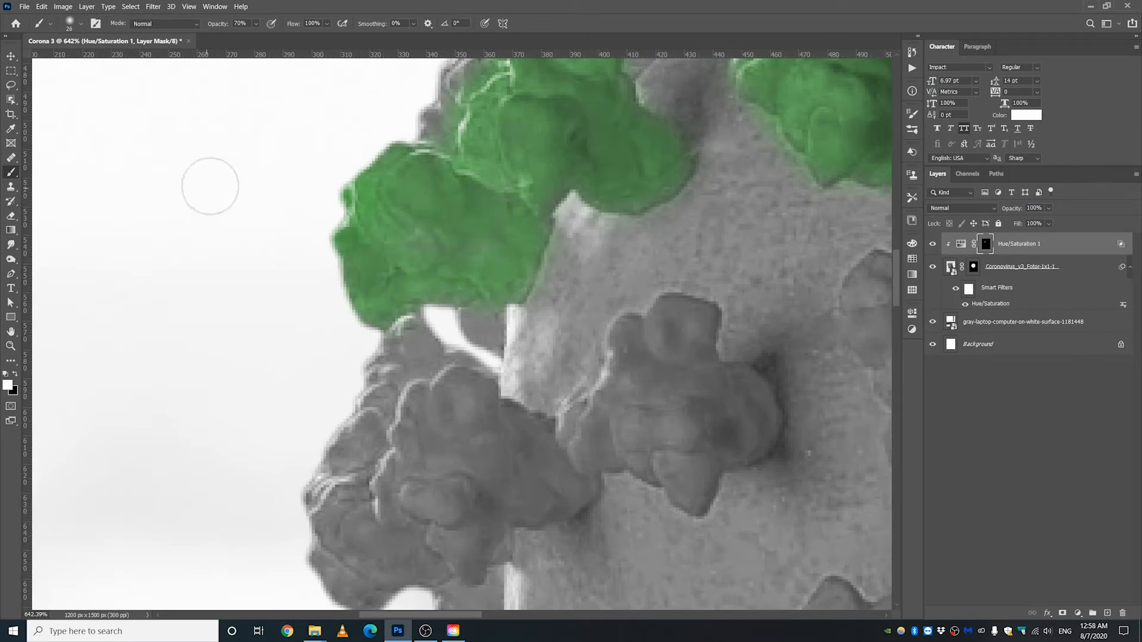
drag(345, 286, 410, 333)
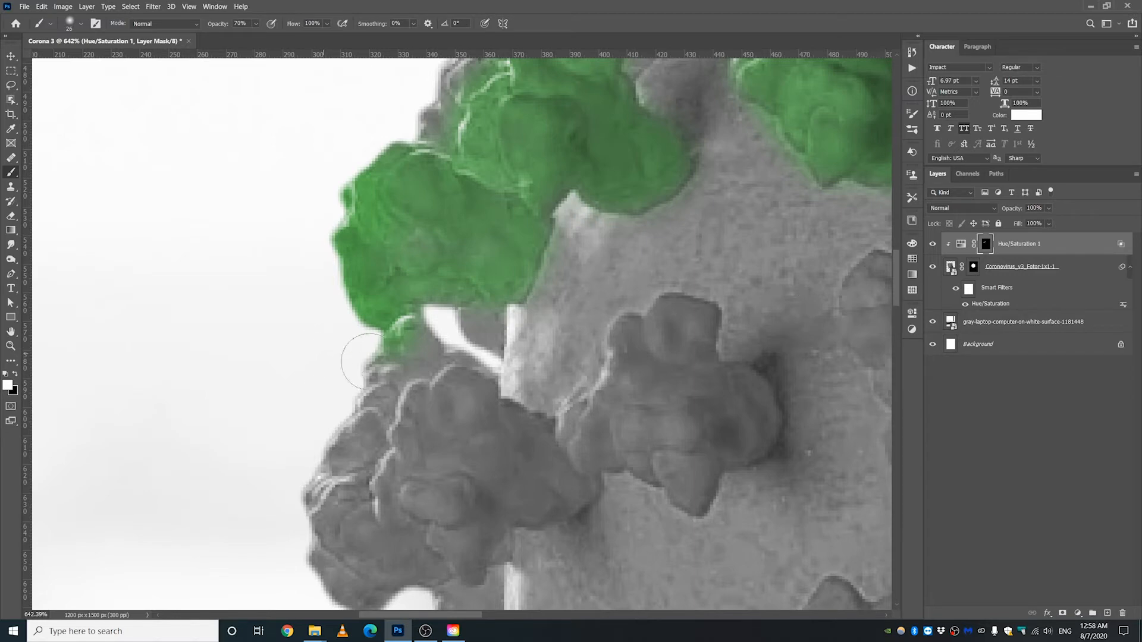
mouse_move(401, 347)
mouse_down()
mouse_move(329, 476)
mouse_move(337, 584)
mouse_move(381, 612)
mouse_up()
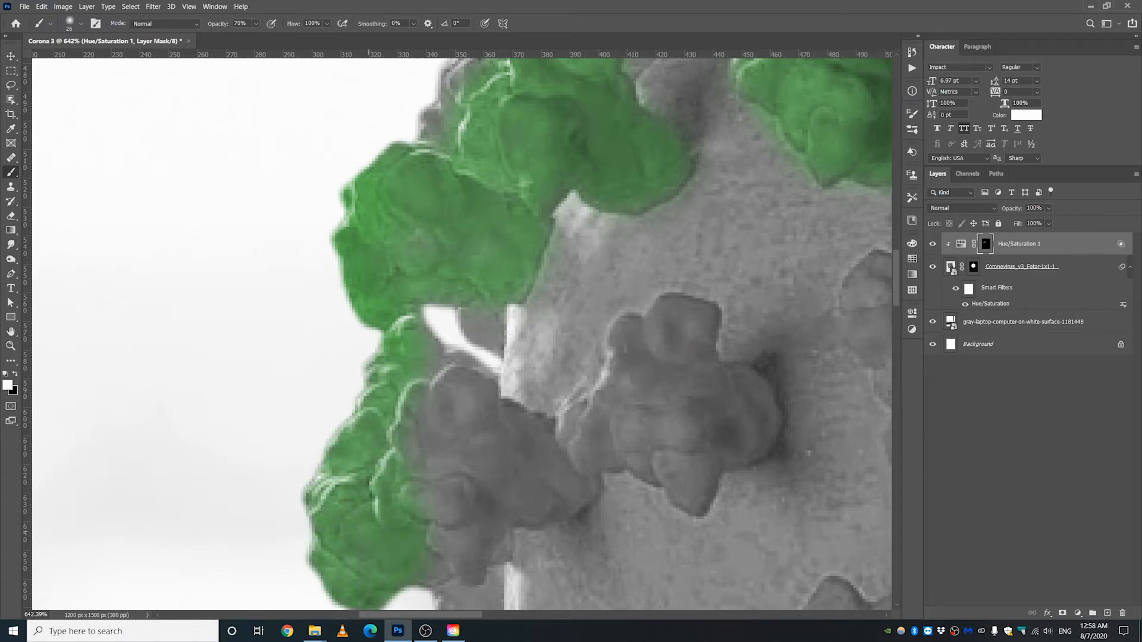
drag(458, 358, 475, 363)
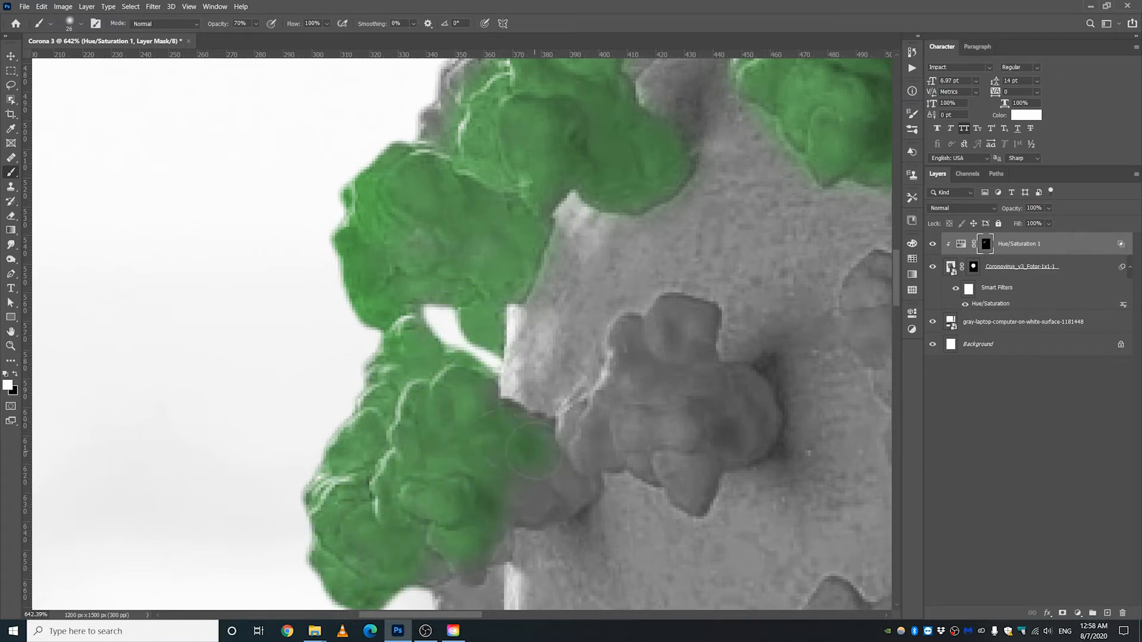
Step: Select all the remaining grey spikes of the virus with the Lasso tool, adding each outline to one selection
scroll(606, 423, right, 10)
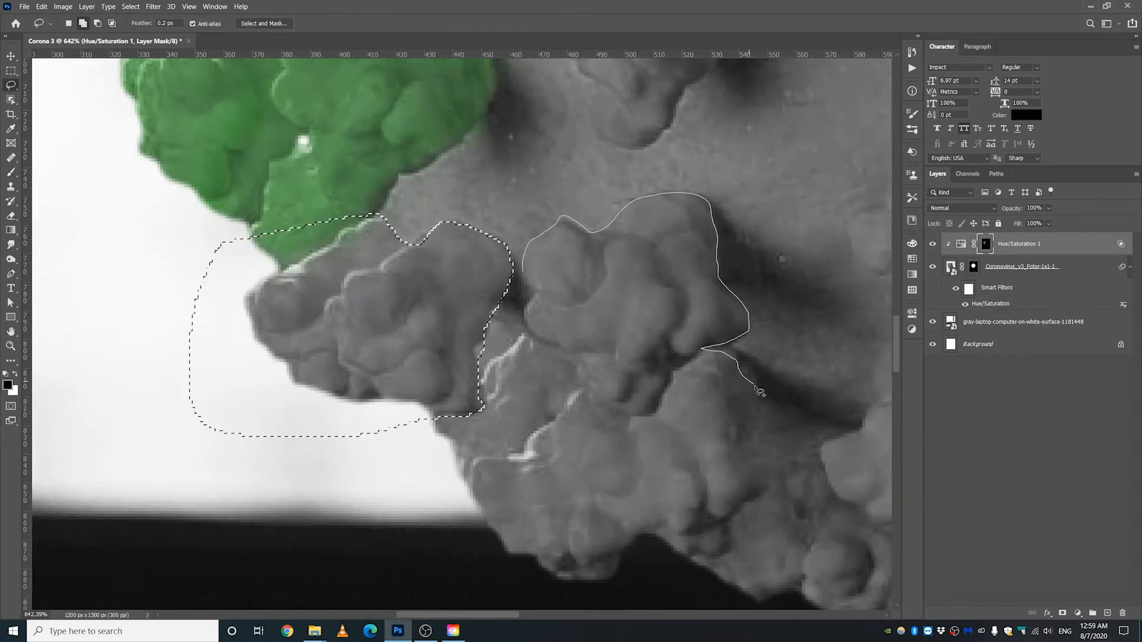
mouse_move(562, 207)
mouse_down()
mouse_move(361, 455)
mouse_move(562, 206)
mouse_up()
mouse_move(397, 388)
mouse_down()
mouse_move(702, 563)
mouse_move(381, 475)
mouse_up()
mouse_move(560, 548)
mouse_down()
mouse_move(426, 186)
mouse_move(594, 381)
mouse_up()
mouse_move(595, 457)
mouse_down()
mouse_move(612, 176)
mouse_move(654, 357)
mouse_up()
mouse_move(416, 238)
mouse_down()
mouse_move(606, 324)
mouse_move(773, 419)
mouse_up()
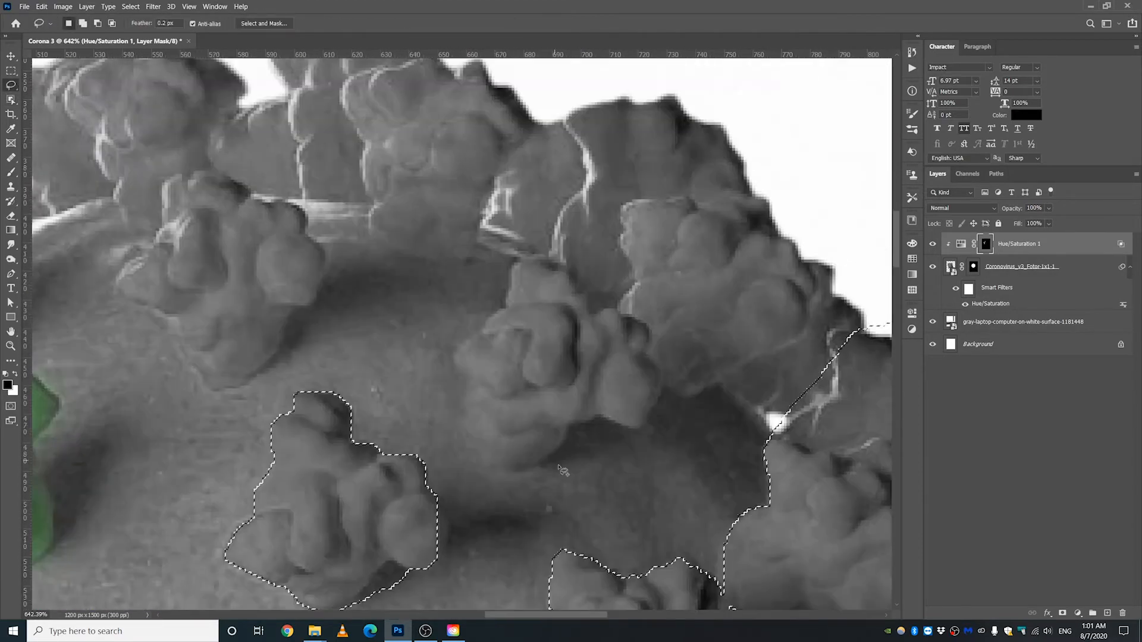
drag(510, 383, 551, 382)
mouse_move(728, 399)
mouse_down()
mouse_move(300, 354)
mouse_move(729, 399)
mouse_up()
scroll(462, 333, down, 7)
scroll(462, 333, up, 2)
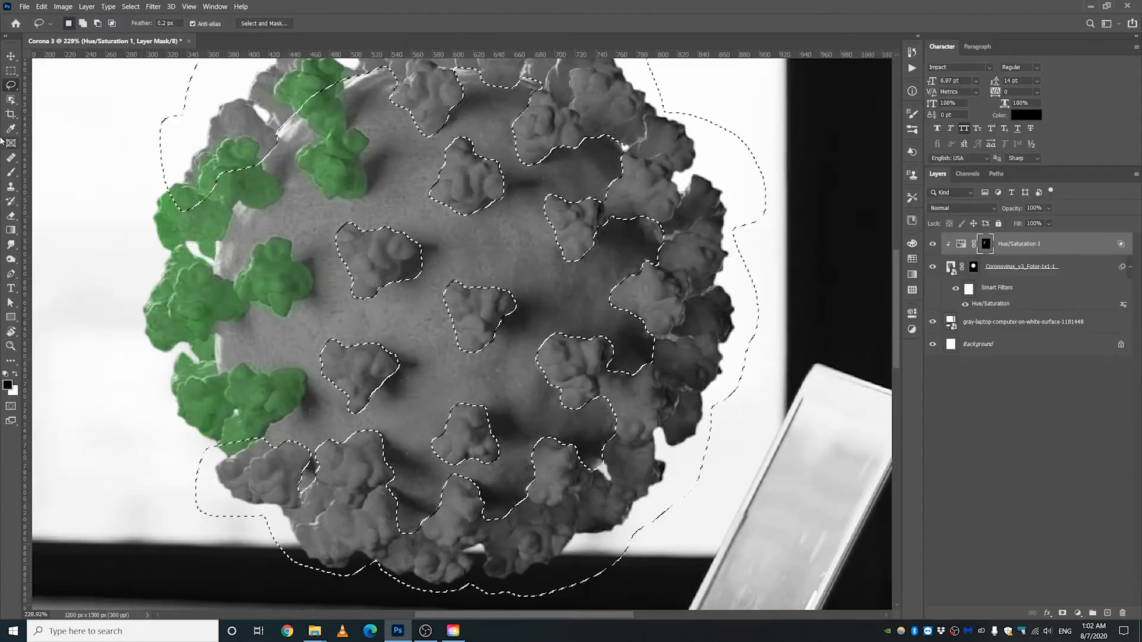
Step: Fill the selected spikes with white on the mask, deselect and switch to the Move tool
key(x)
key(alt+BackSpace)
key(ctrl+d)
scroll(452, 309, down, 1)
key(v)
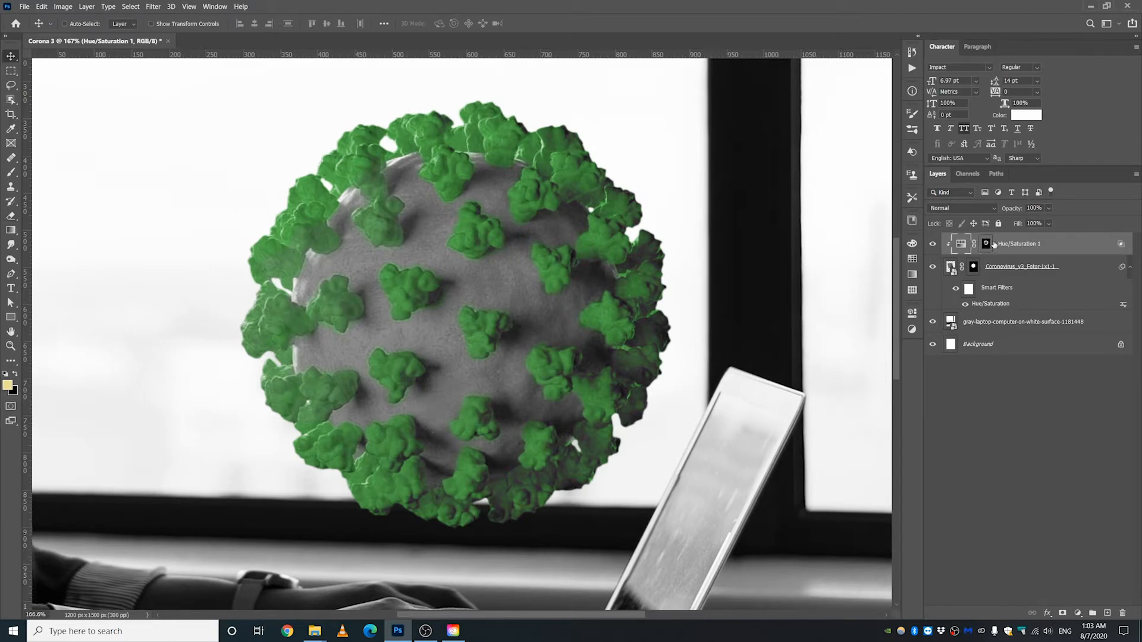
Step: Paint black on the Hue/Saturation 1 mask with a 450 px brush along the virus's right and lower edges to mute the green
click(987, 244)
click(11, 173)
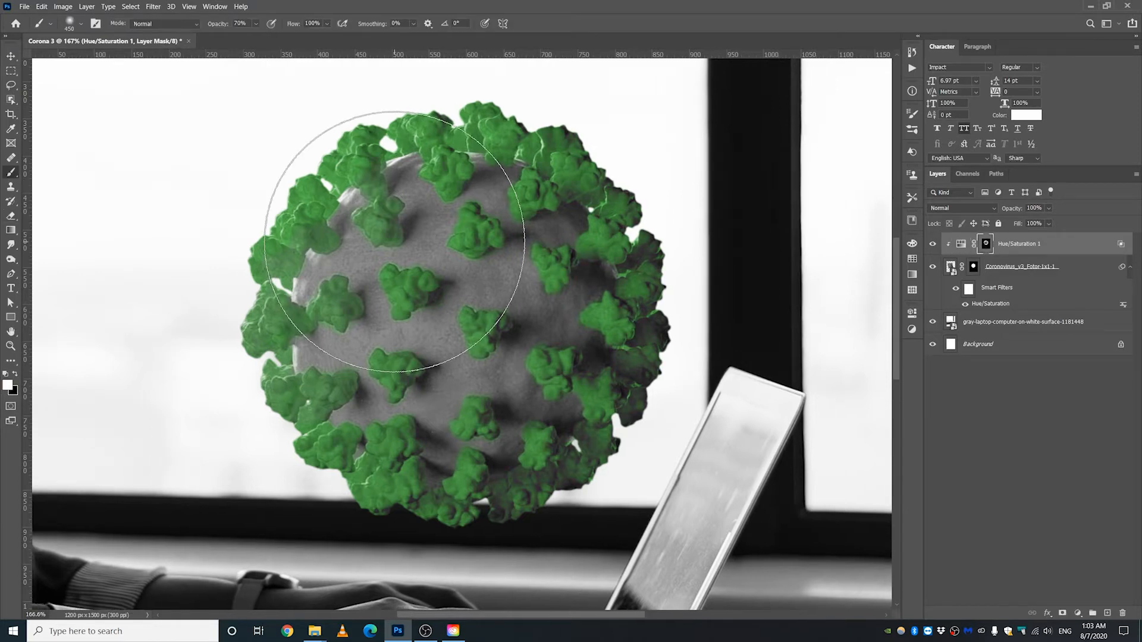
scroll(506, 321, down, 2)
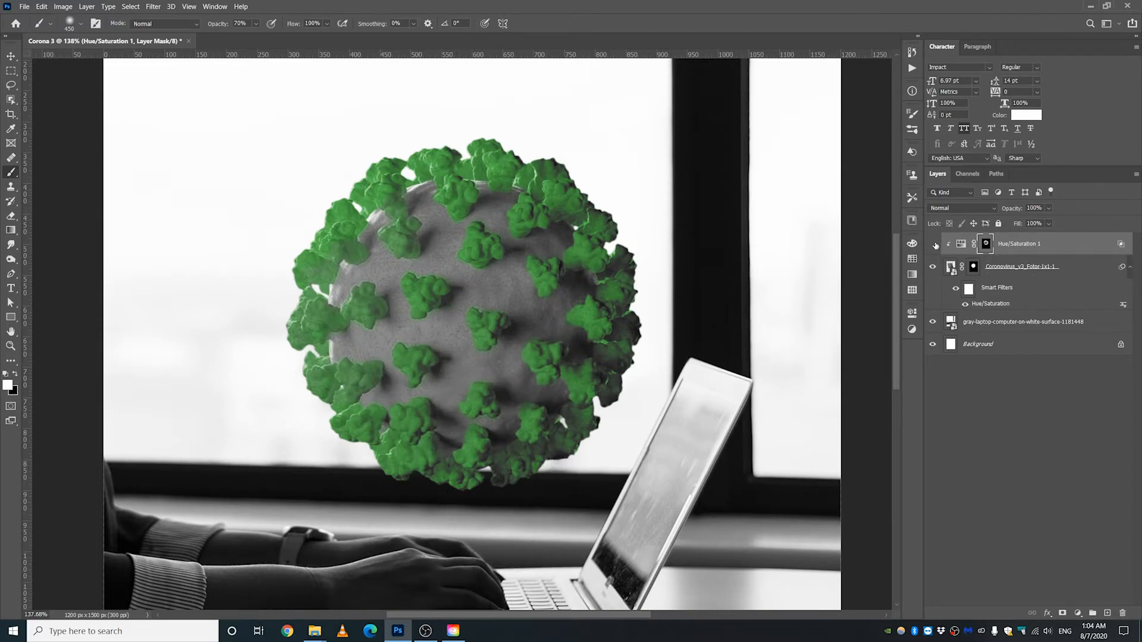
key(x)
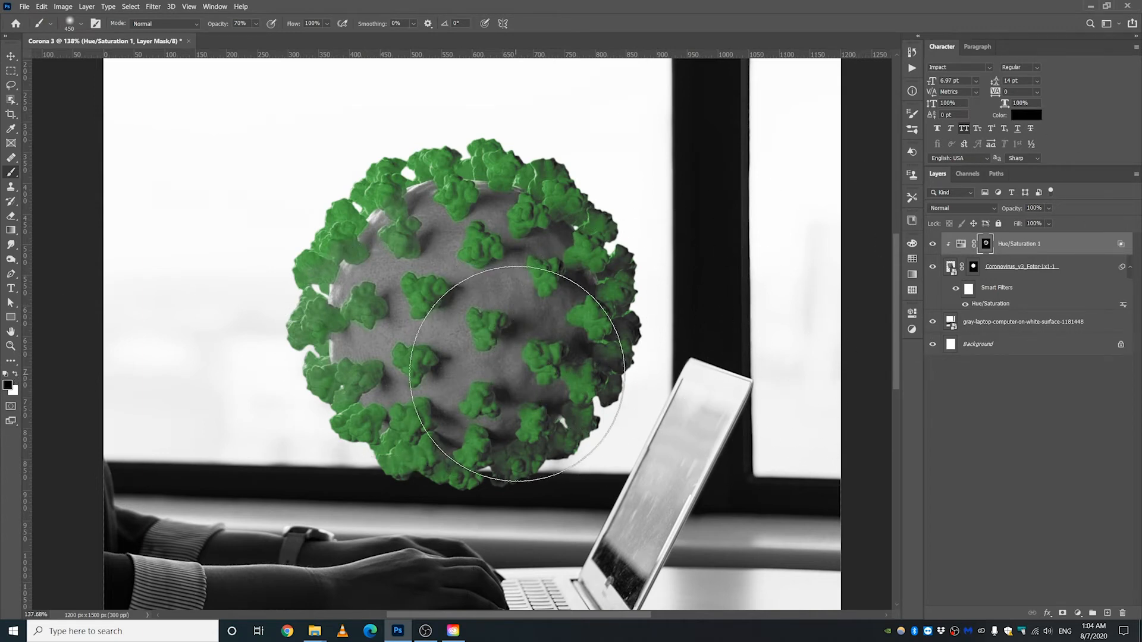
drag(656, 288, 634, 458)
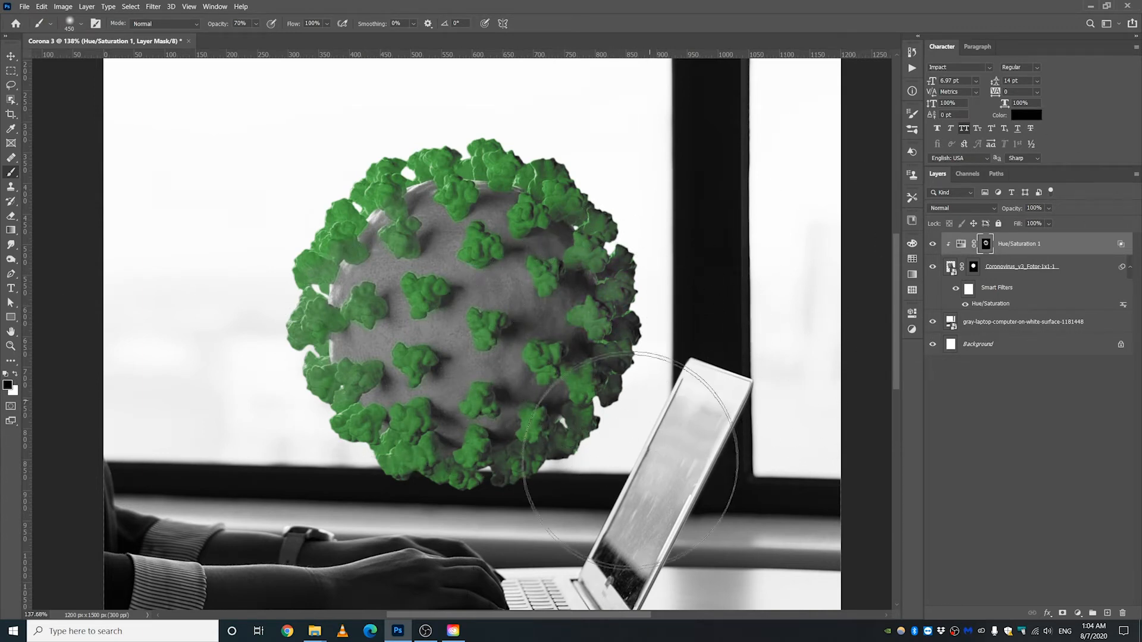
drag(471, 529, 361, 514)
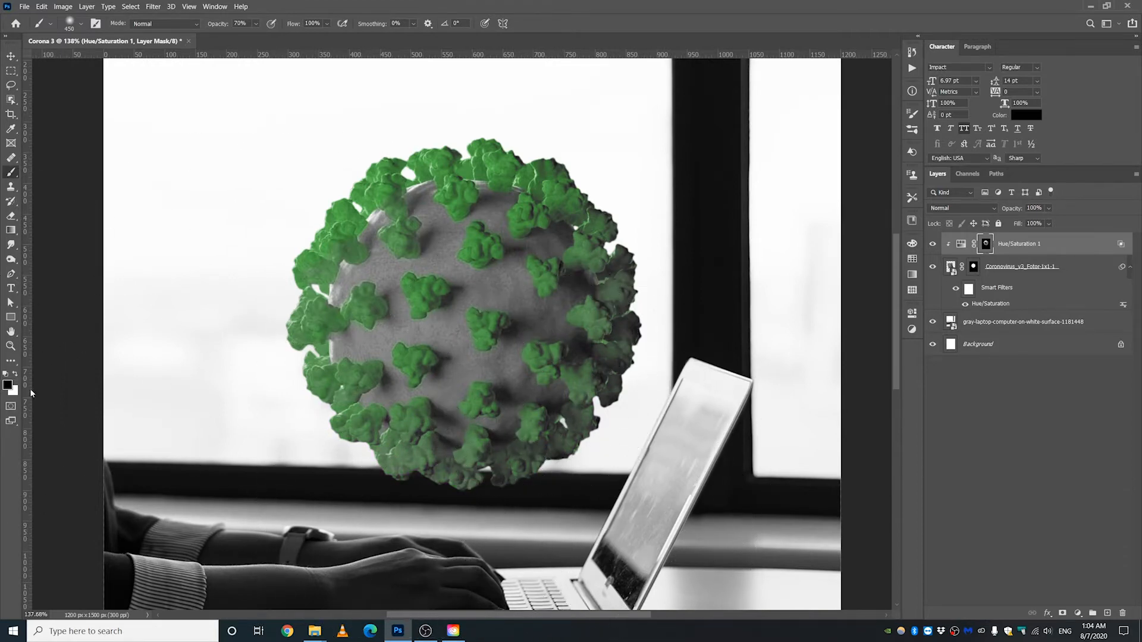
Step: Lightly tint the left side of the virus body with white on the mask at 21% opacity, and reduce the brush to 212 px
click(16, 375)
click(255, 24)
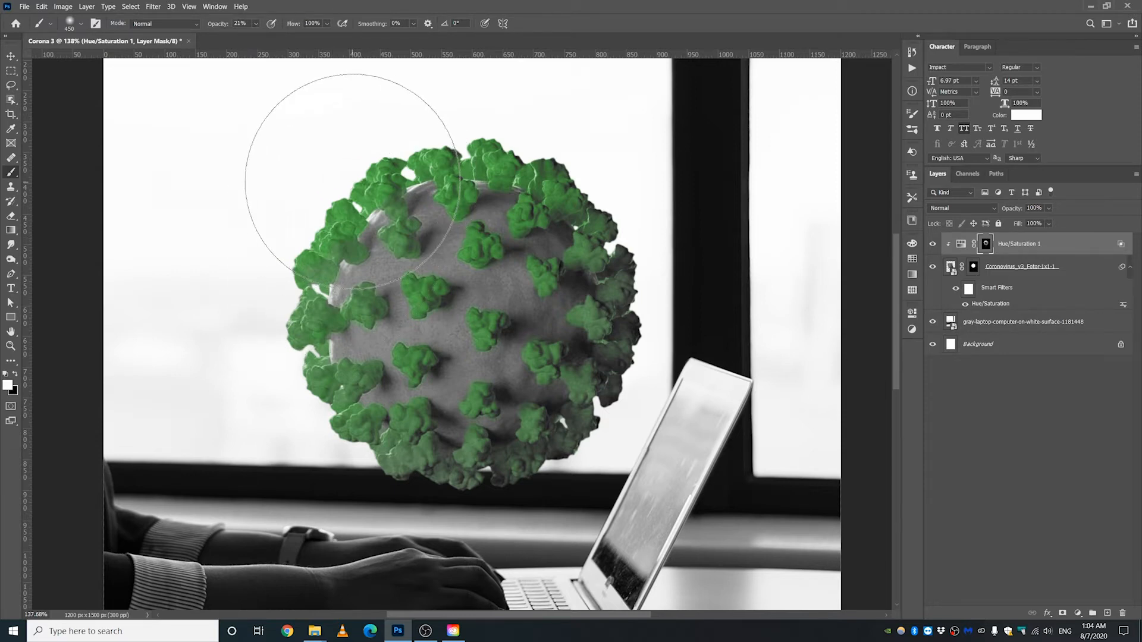
click(322, 297)
alt+scroll(329, 271, up, 3)
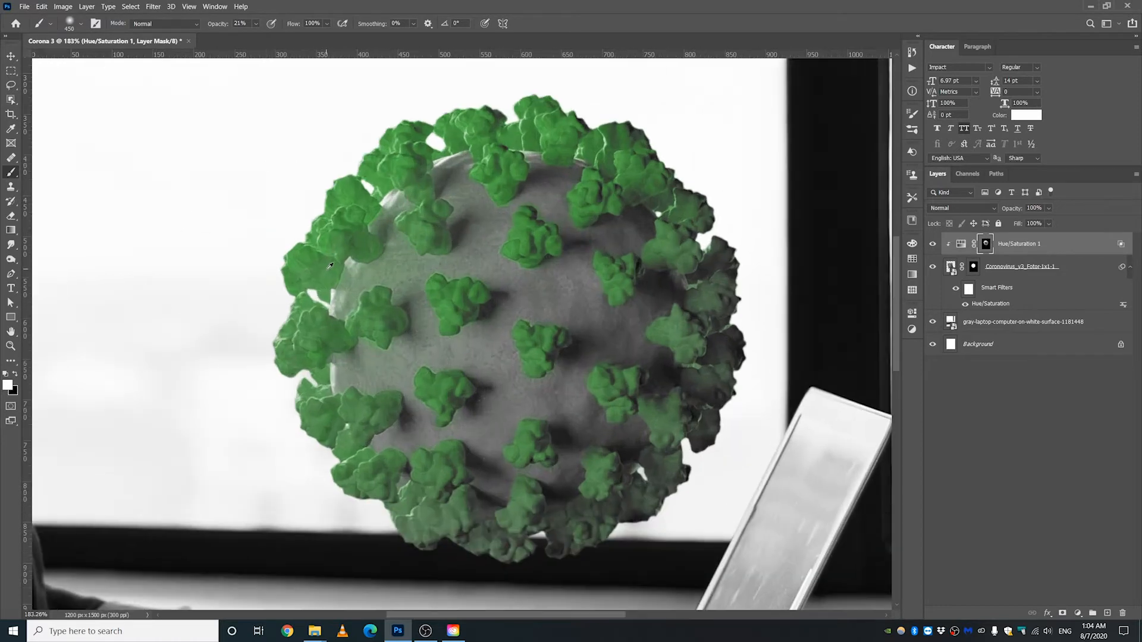
alt+drag(372, 282, 211, 278)
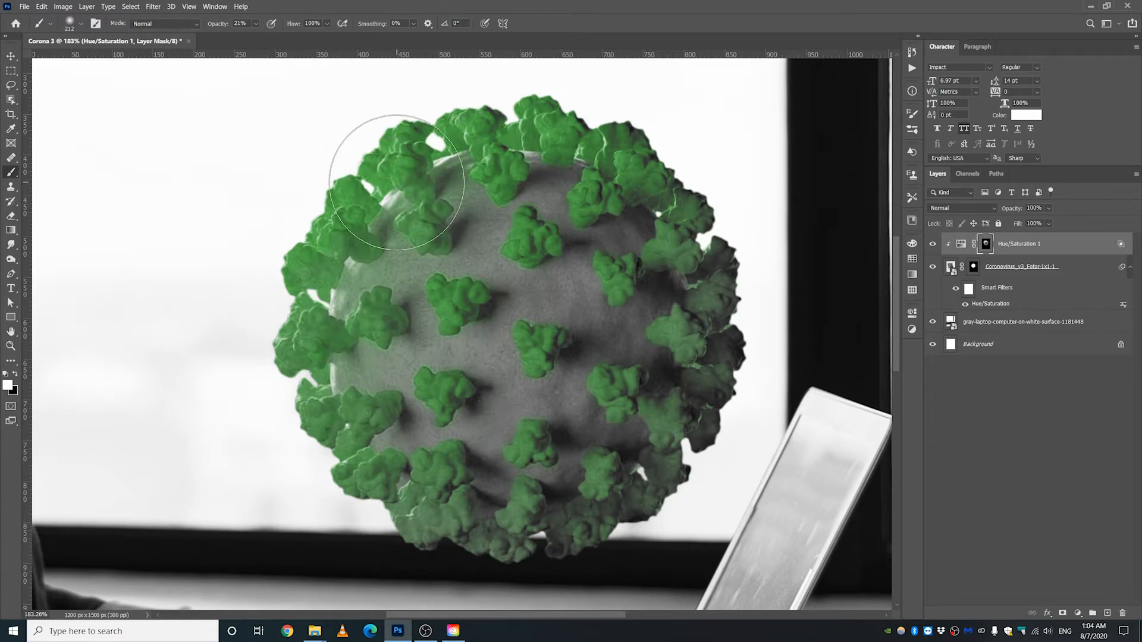
Step: Examine the green tint on the virus's spikes and body up close and against the whole composite, with the Move tool active
alt+scroll(341, 319, down, 2)
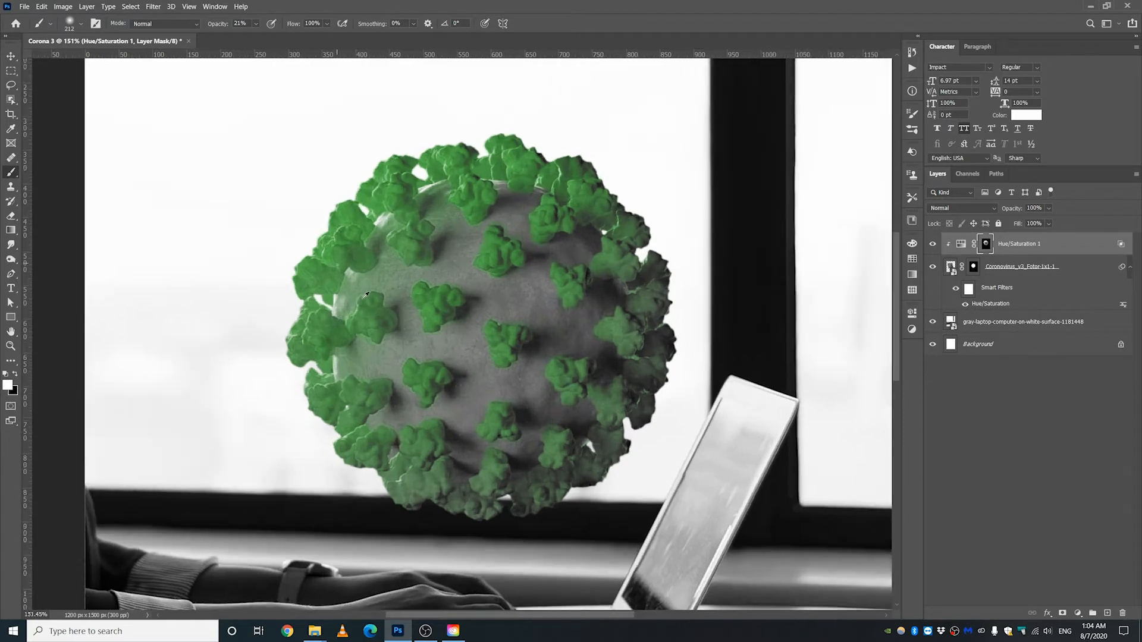
alt+scroll(366, 294, up, 2)
alt+scroll(344, 383, down, 2)
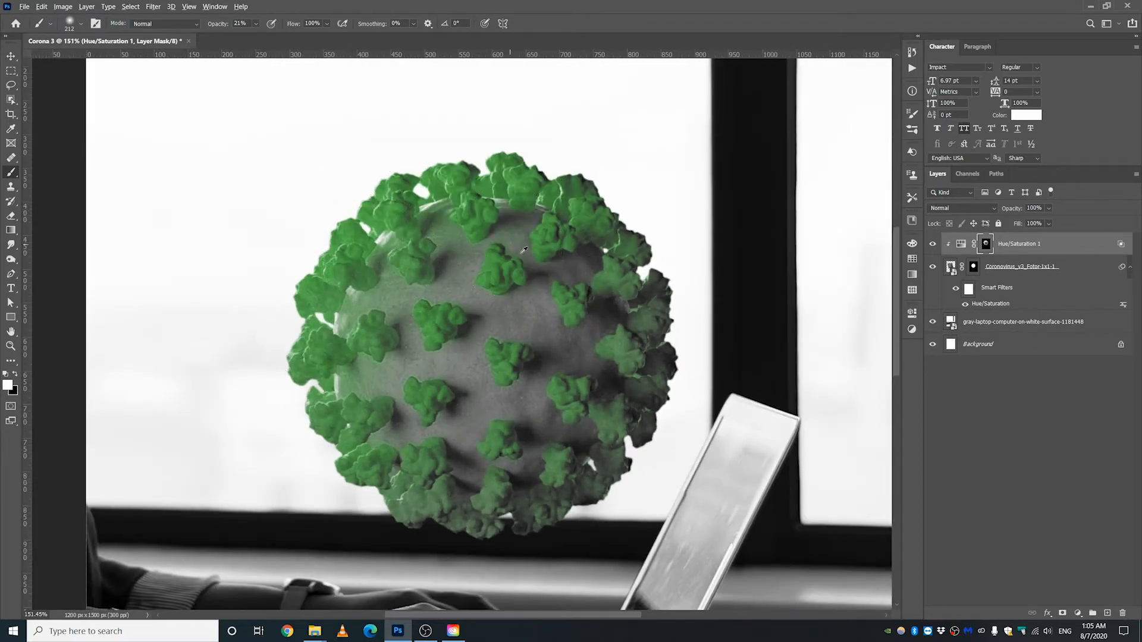
alt+scroll(524, 250, up, 3)
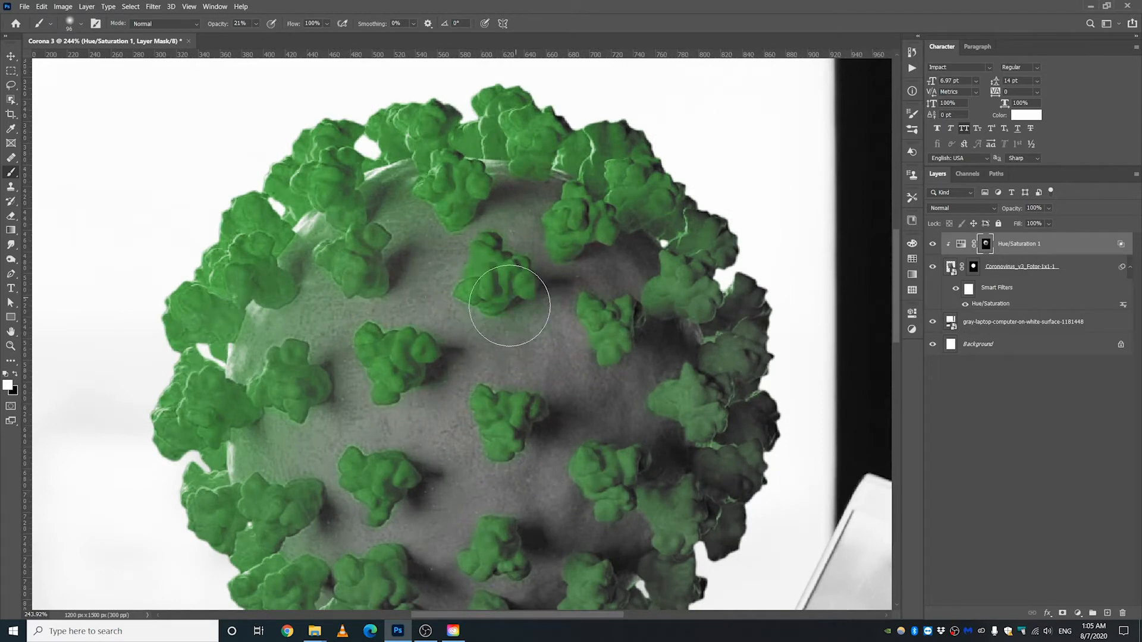
scroll(419, 417, down, 3)
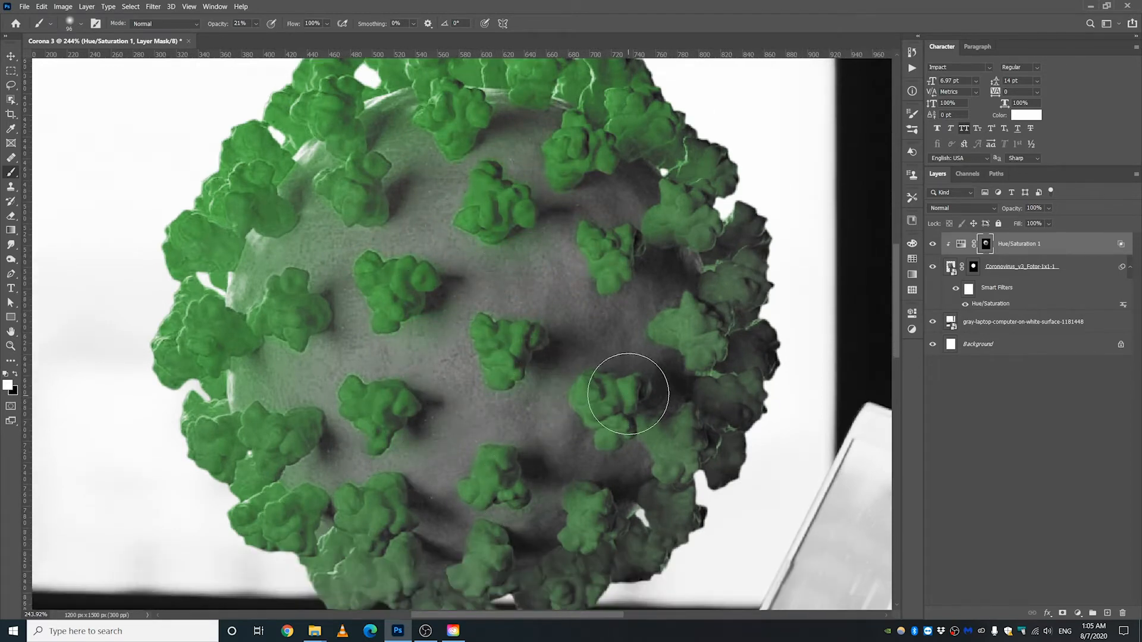
alt+scroll(375, 356, down, 3)
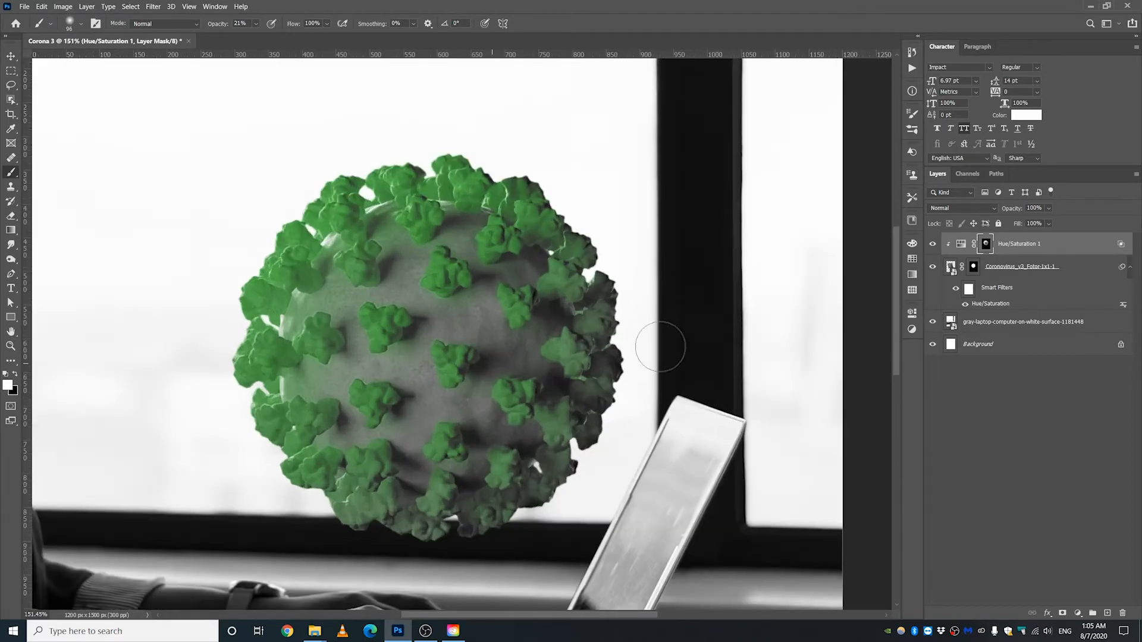
alt+scroll(660, 347, down, 1)
click(11, 56)
scroll(586, 323, down, 3)
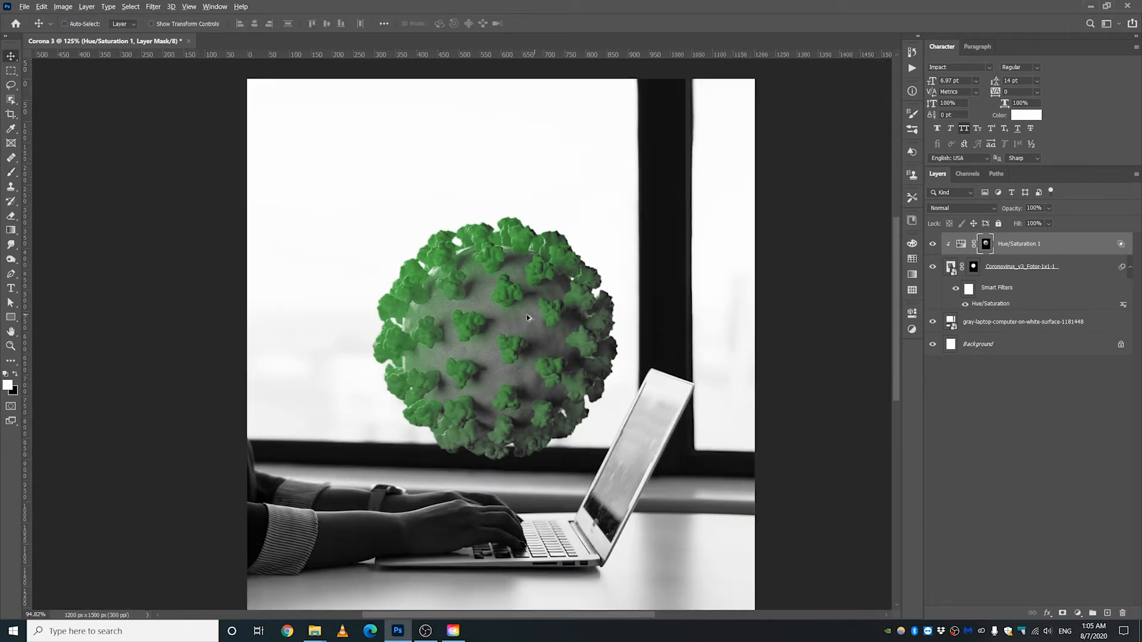
scroll(528, 316, up, 4)
scroll(528, 318, down, 3)
scroll(464, 313, up, 3)
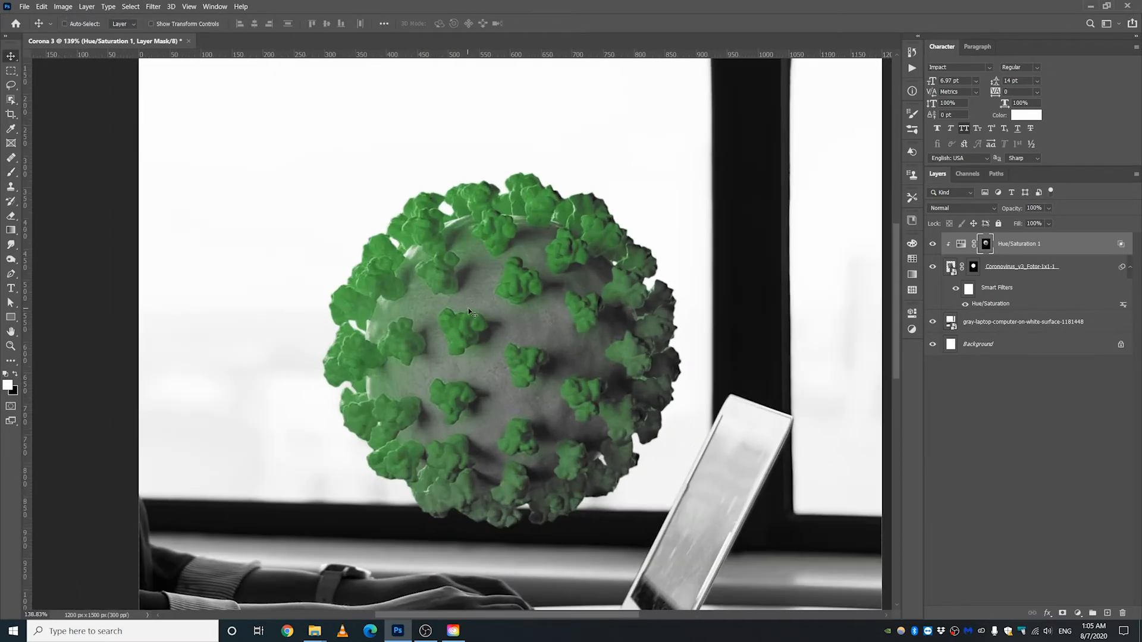
scroll(470, 311, down, 1)
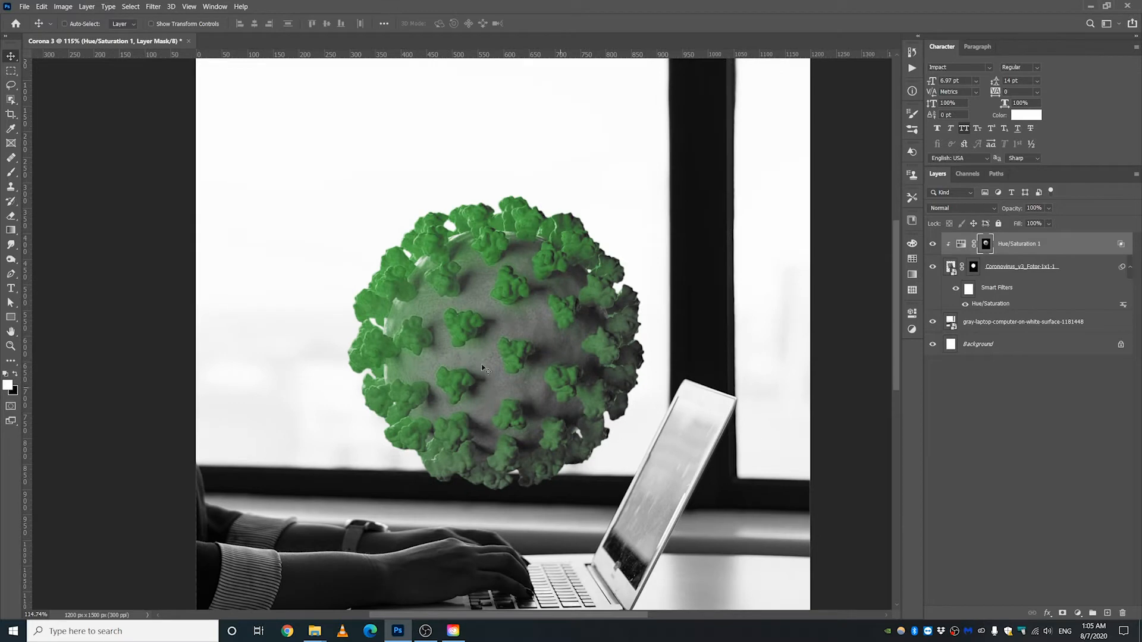
scroll(479, 371, up, 1)
scroll(484, 370, down, 2)
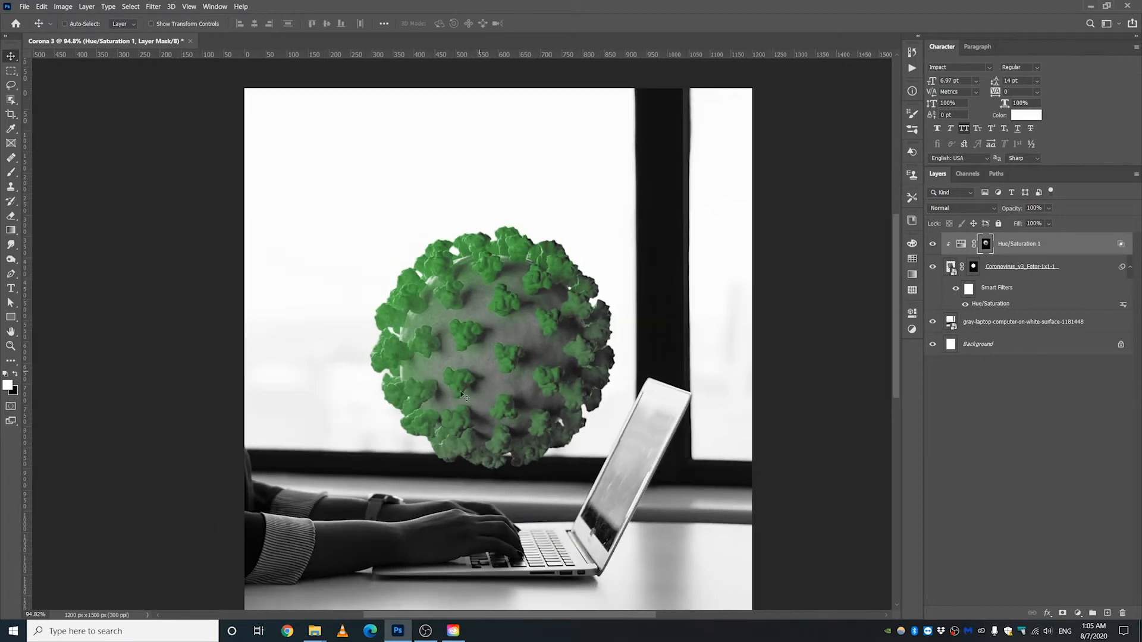
scroll(475, 371, up, 2)
scroll(464, 368, up, 1)
scroll(563, 301, up, 1)
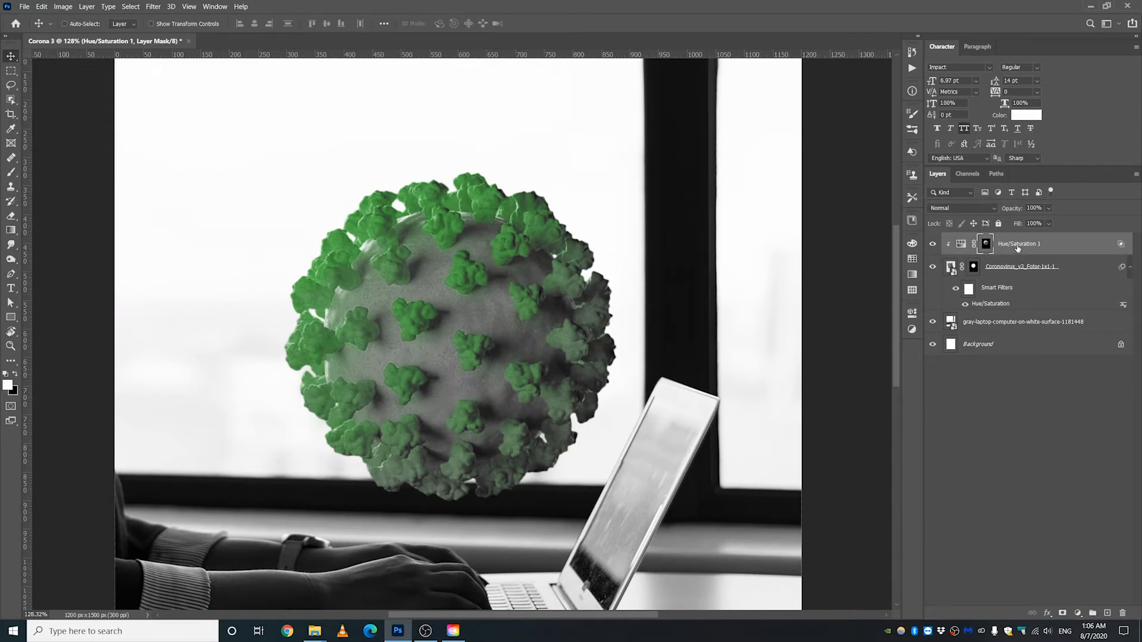
Step: Group the Hue/Saturation 1 layer with the virus layer, and check the group by toggling its visibility
click(1019, 270)
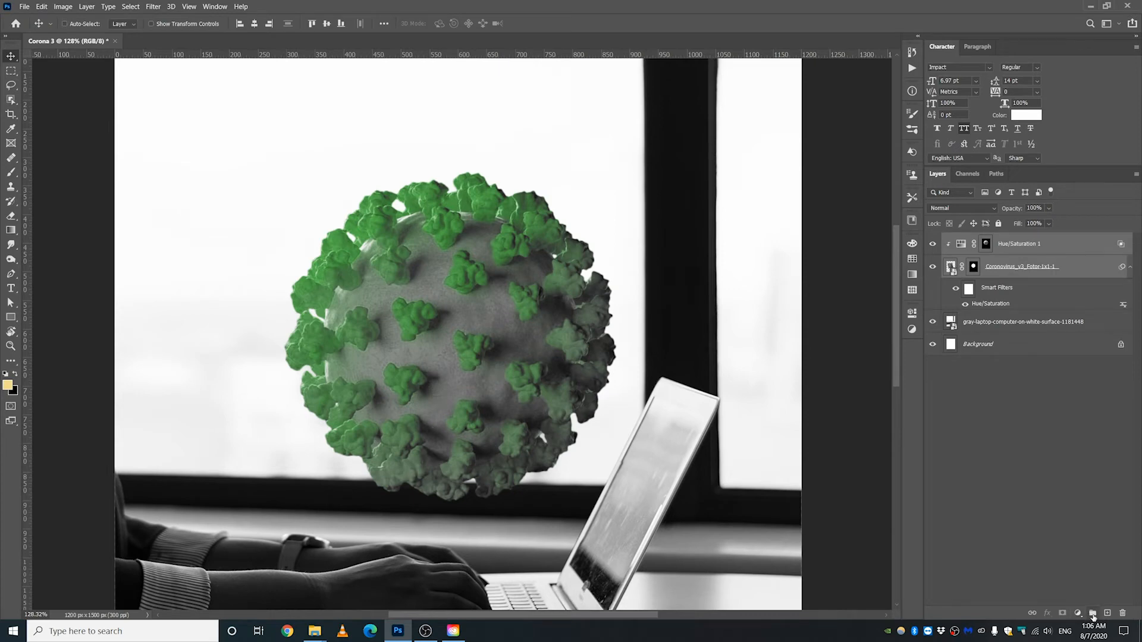
click(1093, 613)
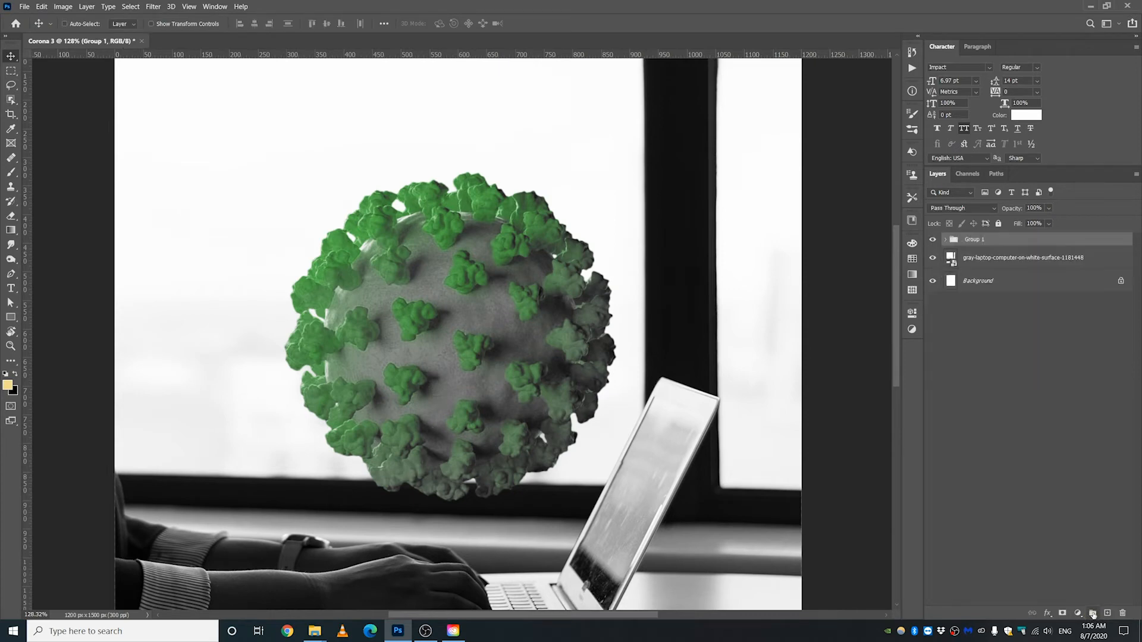
click(933, 240)
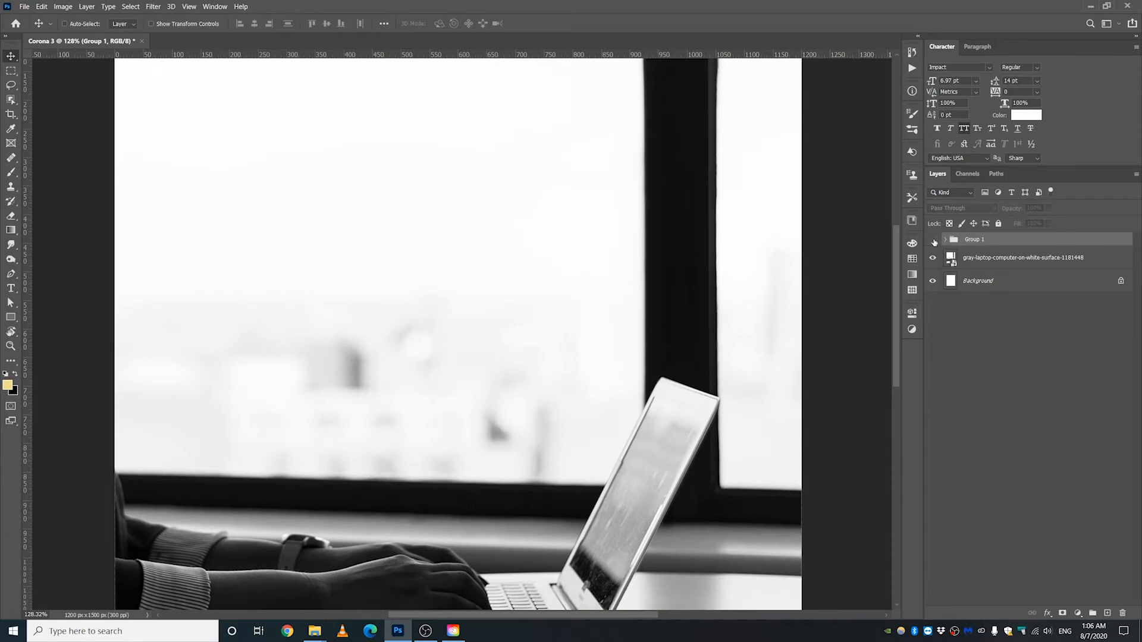
click(934, 240)
click(934, 241)
click(933, 240)
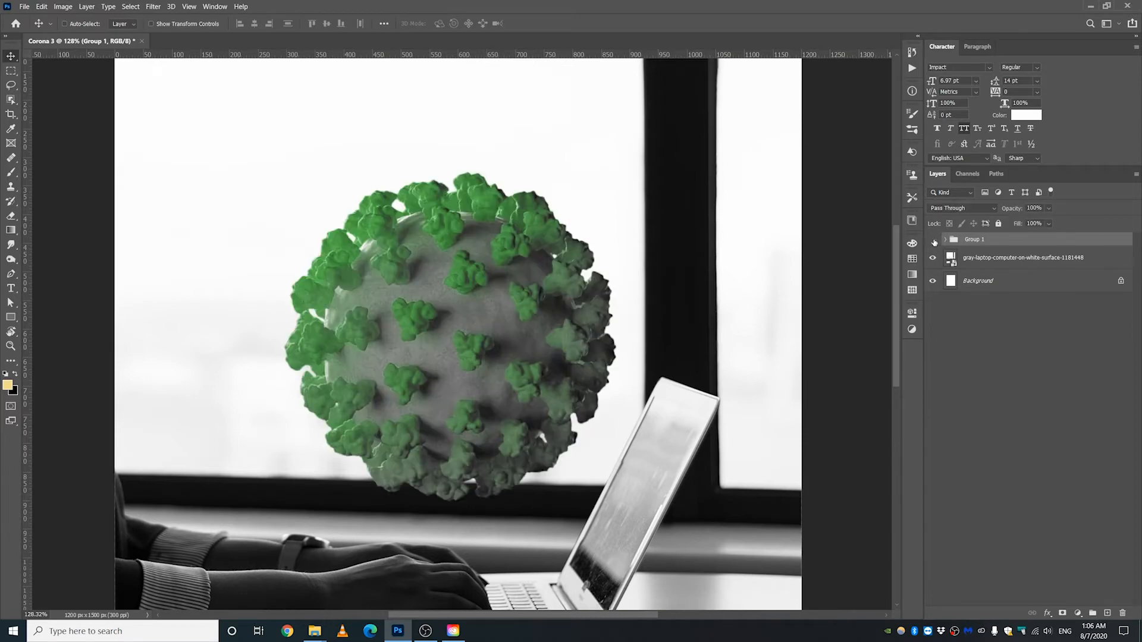
click(934, 241)
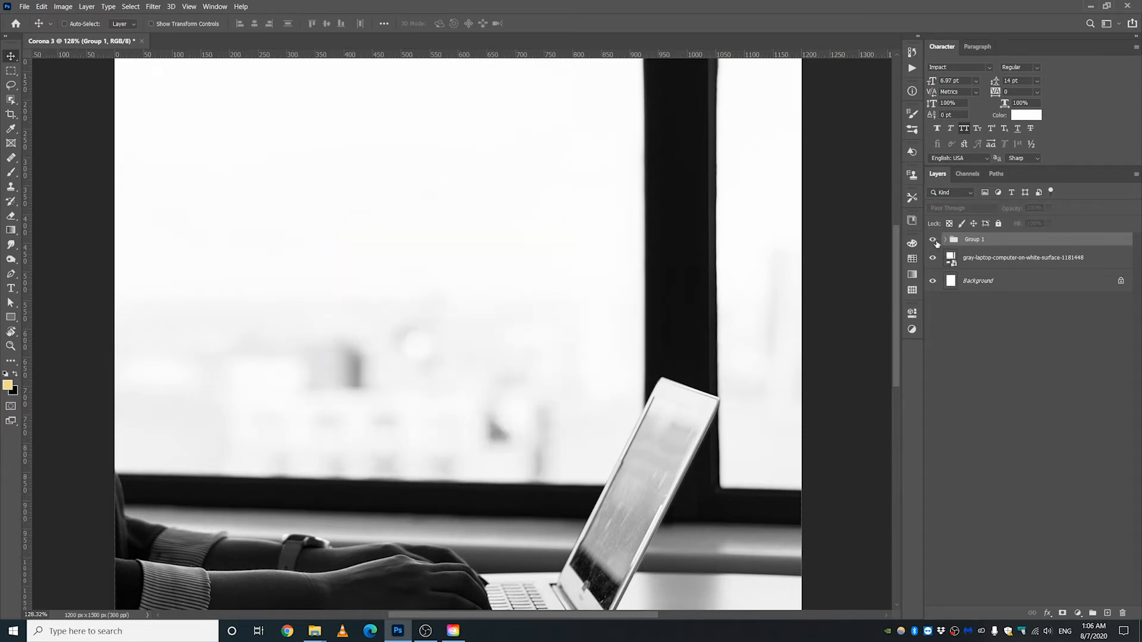
click(935, 241)
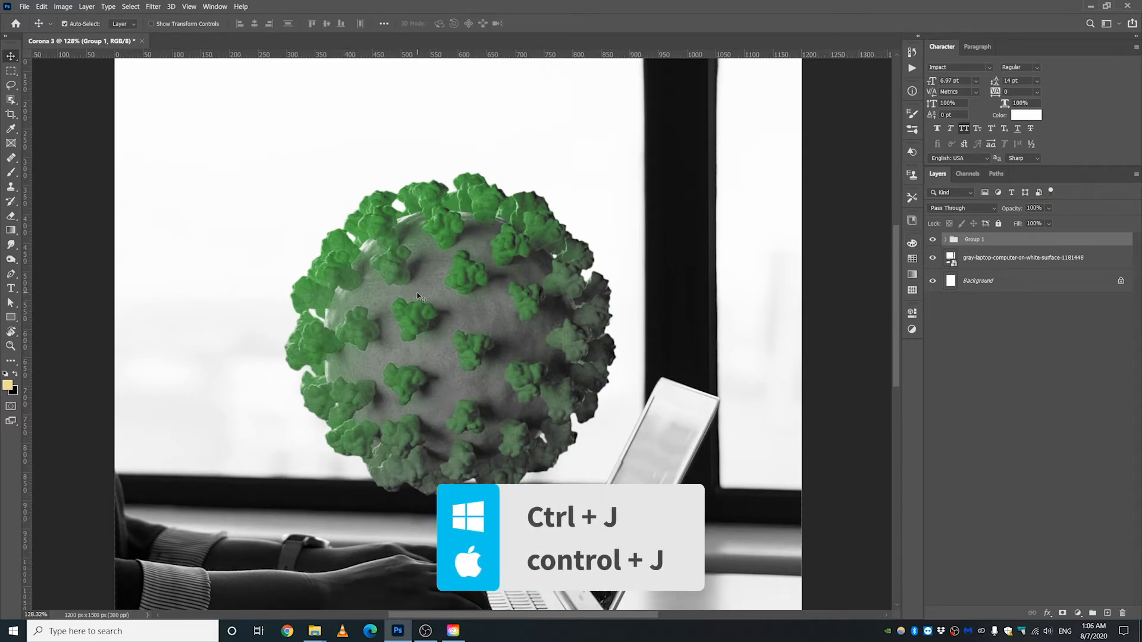
Step: Duplicate the virus group and hide the original Group 1
key(ctrl+j)
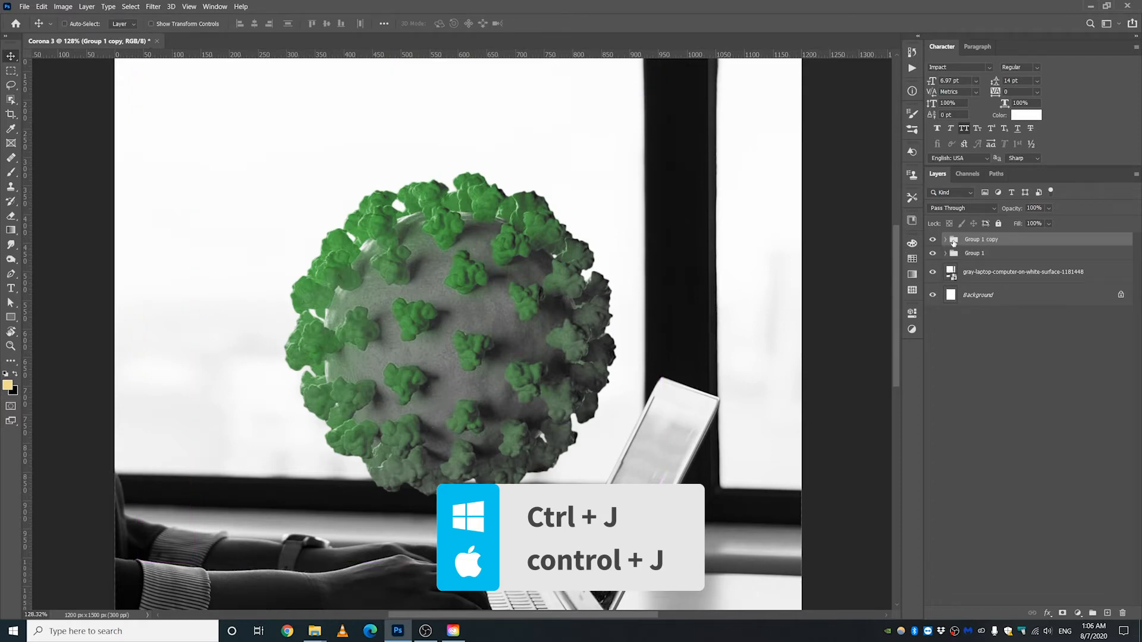
click(933, 253)
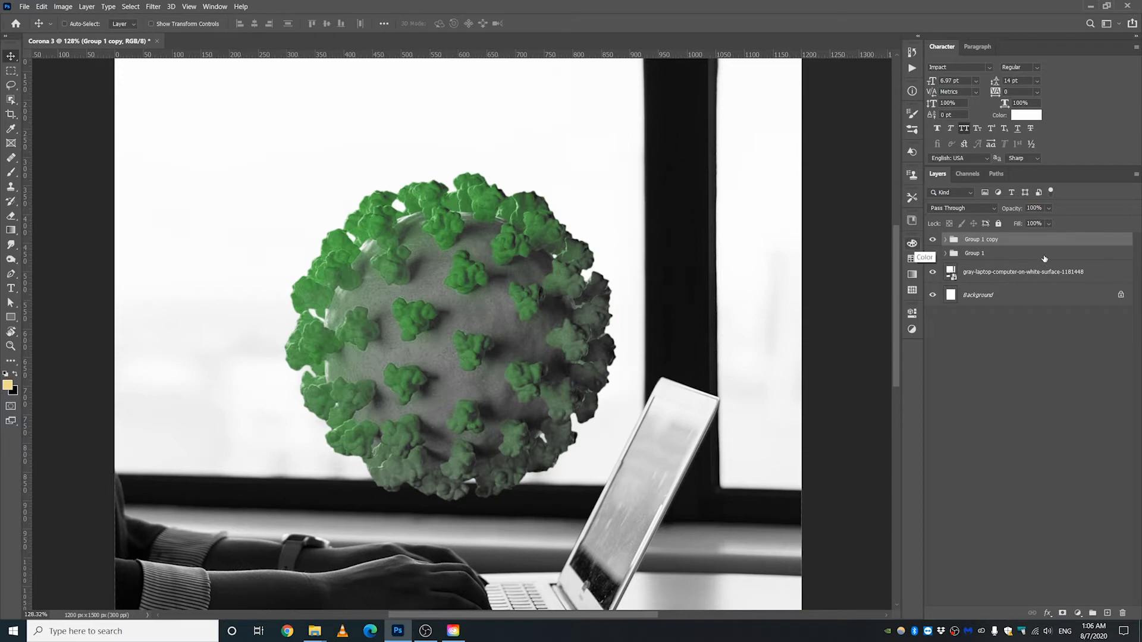
right_click(988, 240)
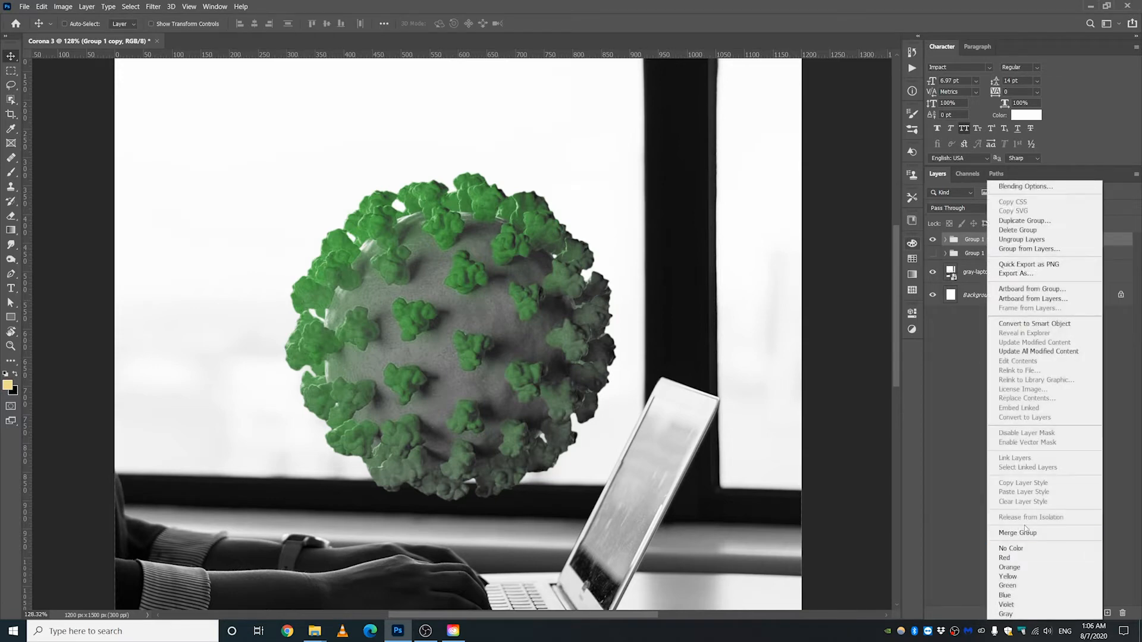
click(957, 217)
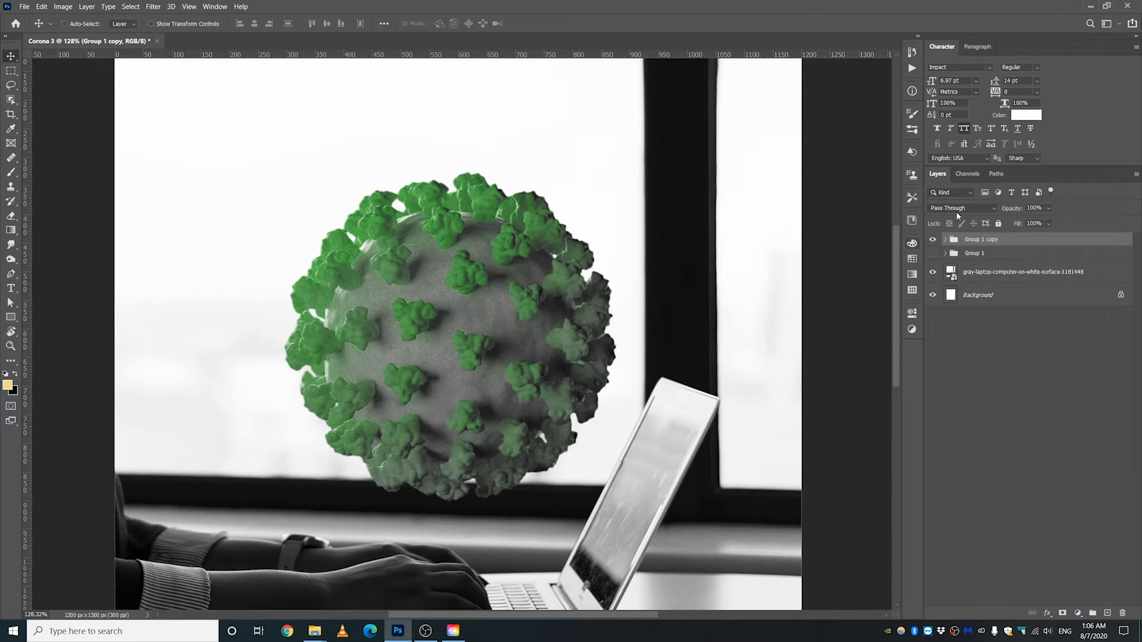
Step: Rename the duplicated group as Laptop Virus
double_click(979, 241)
text(Laptop Virus)
key(Return)
Step: Scale the Laptop Virus group down proportionally to about 17.5% with Free Transform
key(ctrl+t)
click(601, 246)
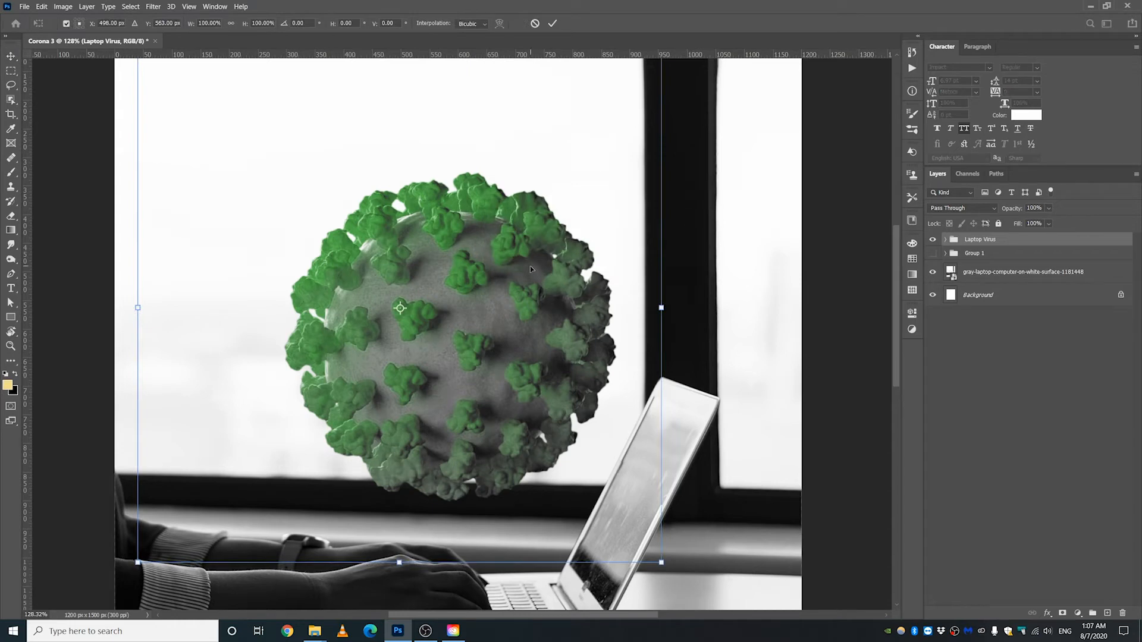
scroll(464, 250, down, 2)
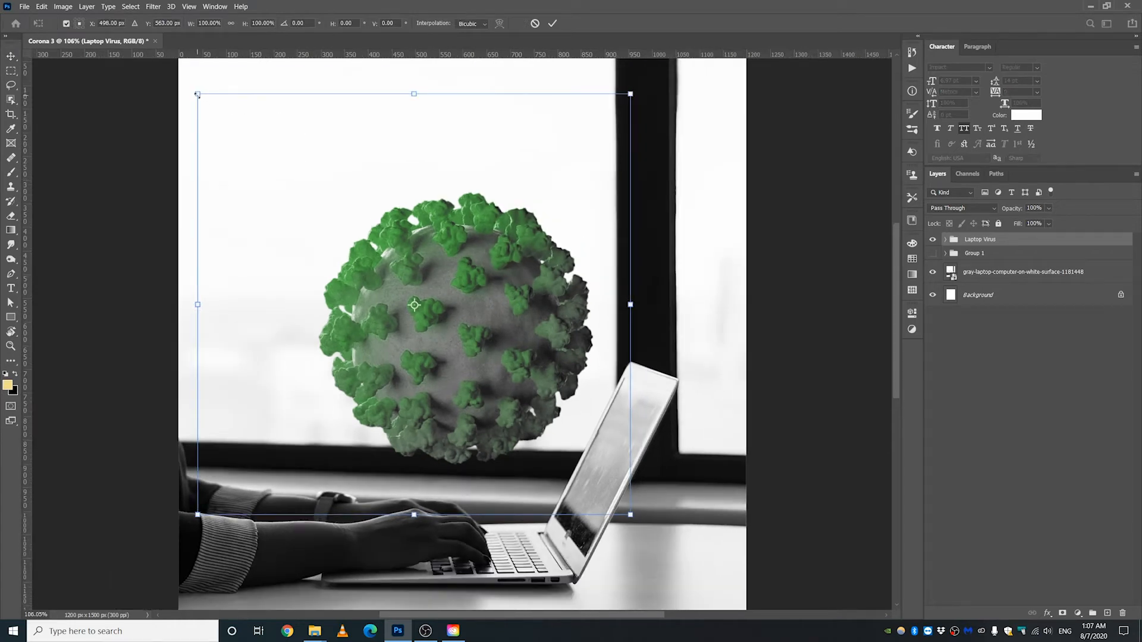
drag(198, 95, 548, 458)
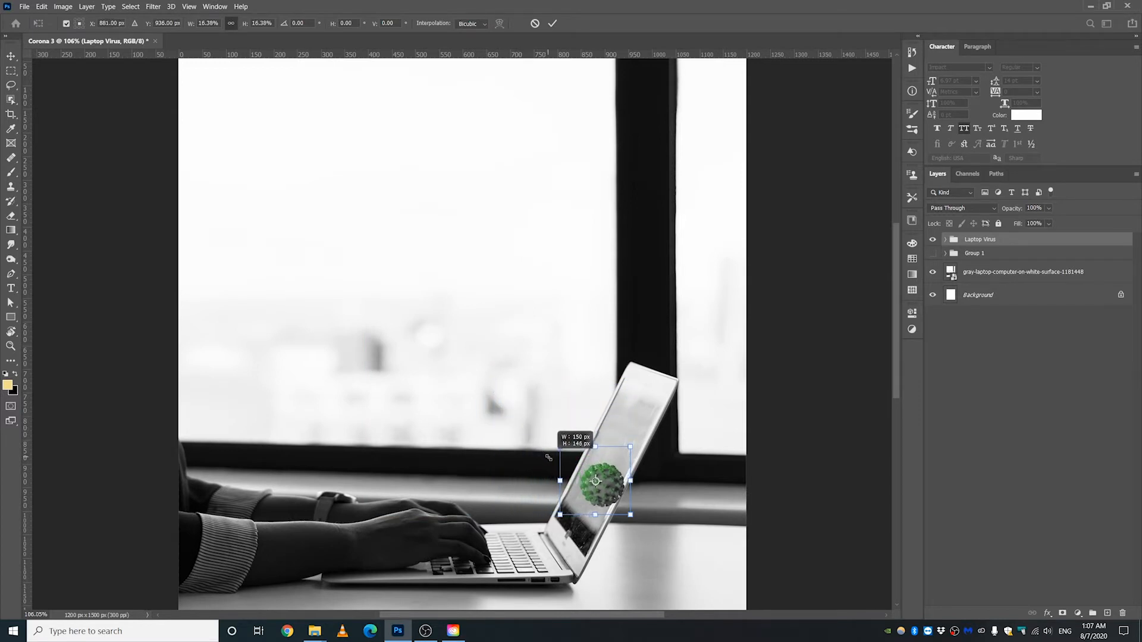
scroll(595, 497, up, 4)
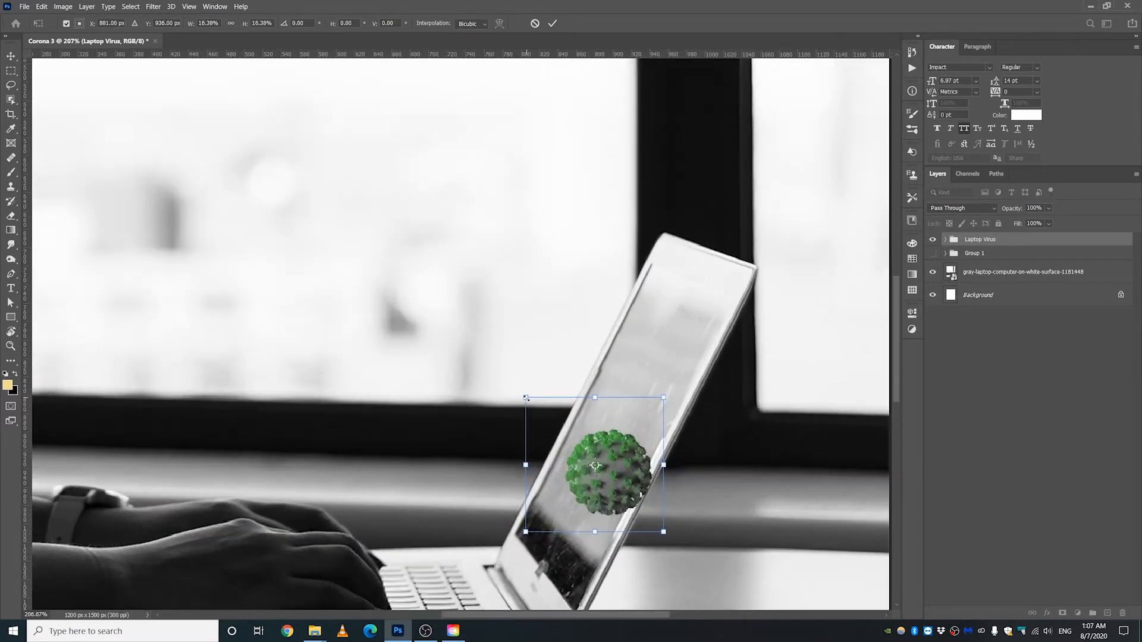
drag(525, 398, 517, 388)
Step: Place the small virus across the left edge of the laptop screen's upper half and rotate it about -3.7°
drag(635, 462, 653, 362)
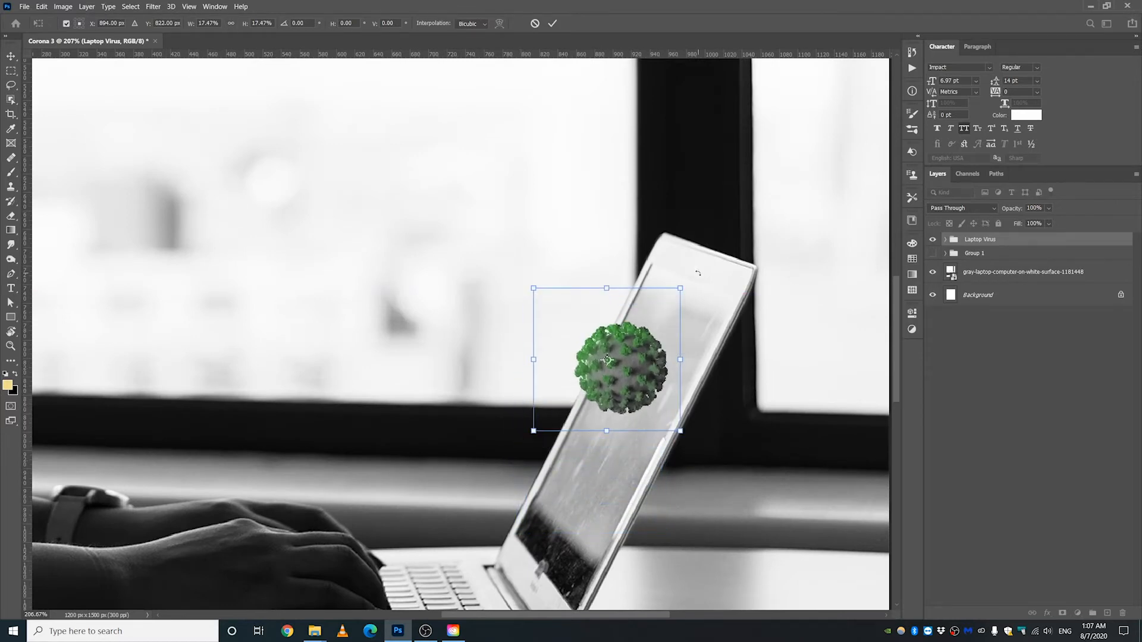
drag(698, 273, 693, 267)
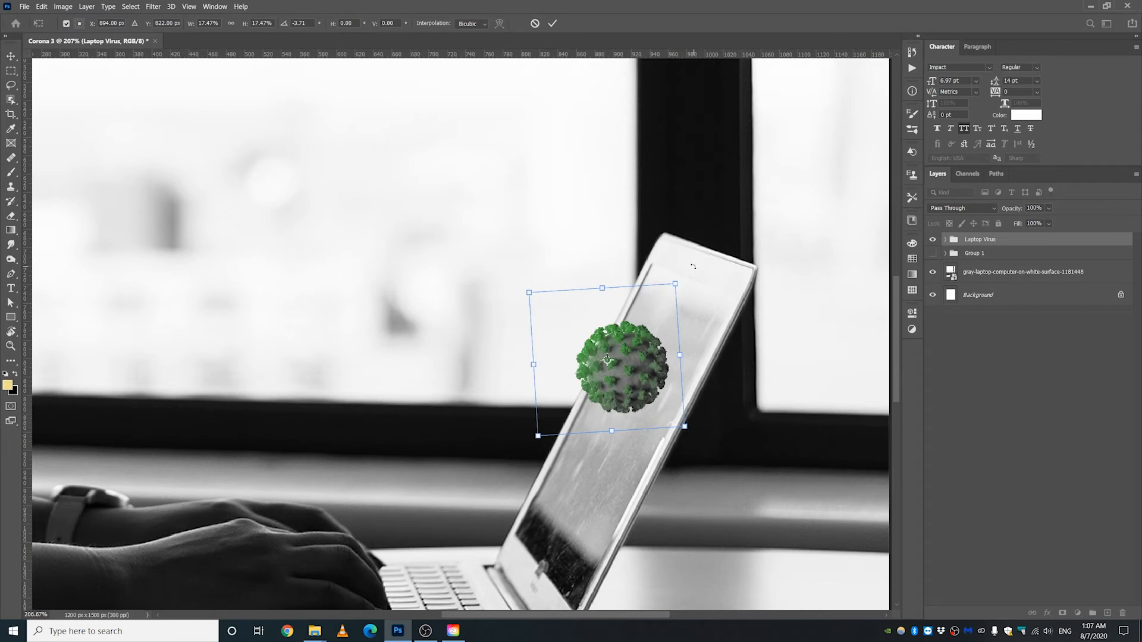
key(Return)
scroll(674, 338, up, 2)
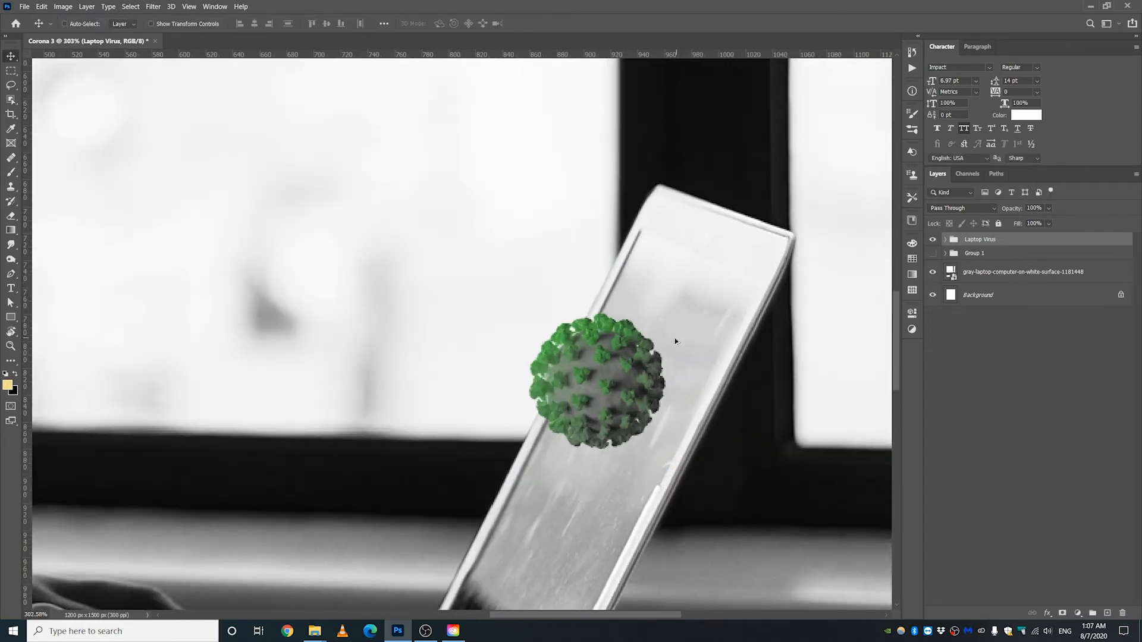
drag(609, 377, 609, 358)
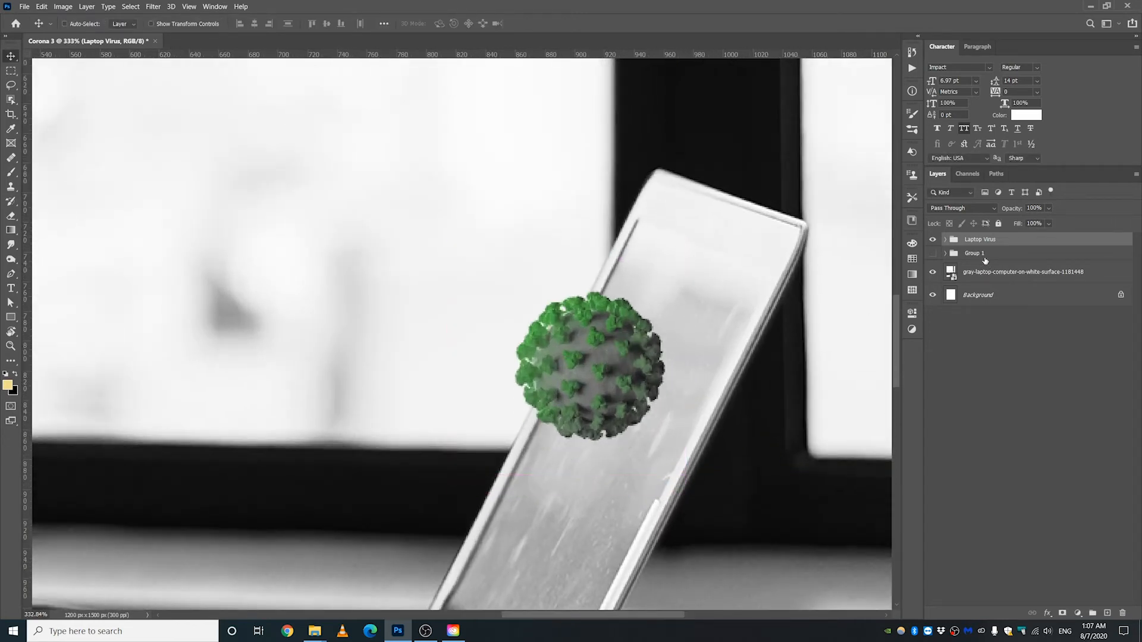
Step: Compare the laptop screen with and without the virus, and leave the Laptop Virus group hidden
click(934, 240)
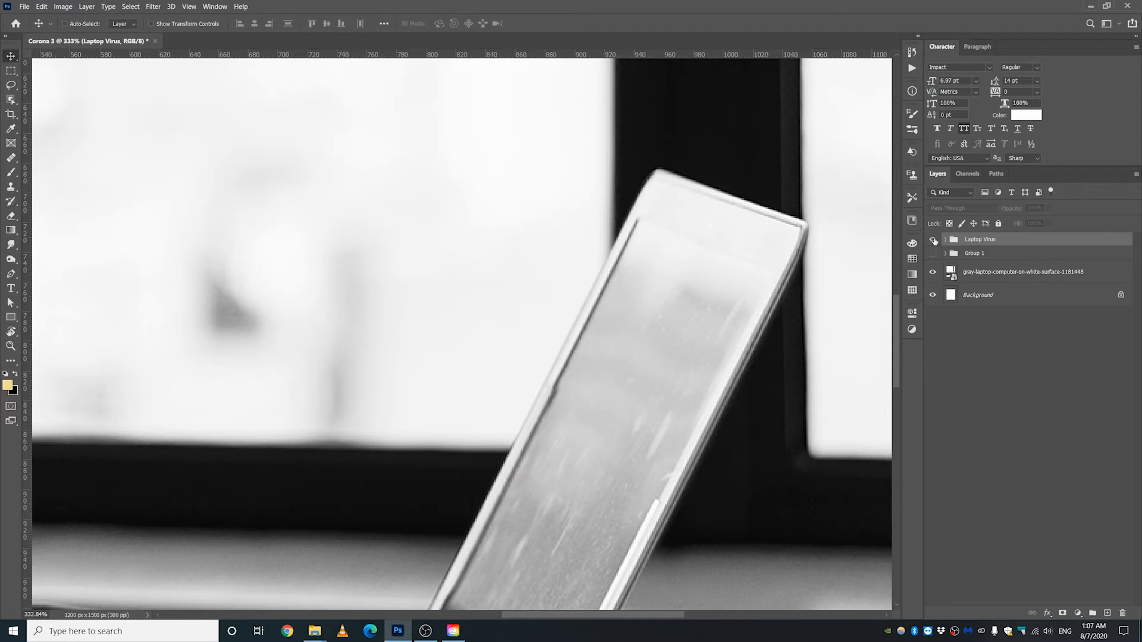
click(934, 240)
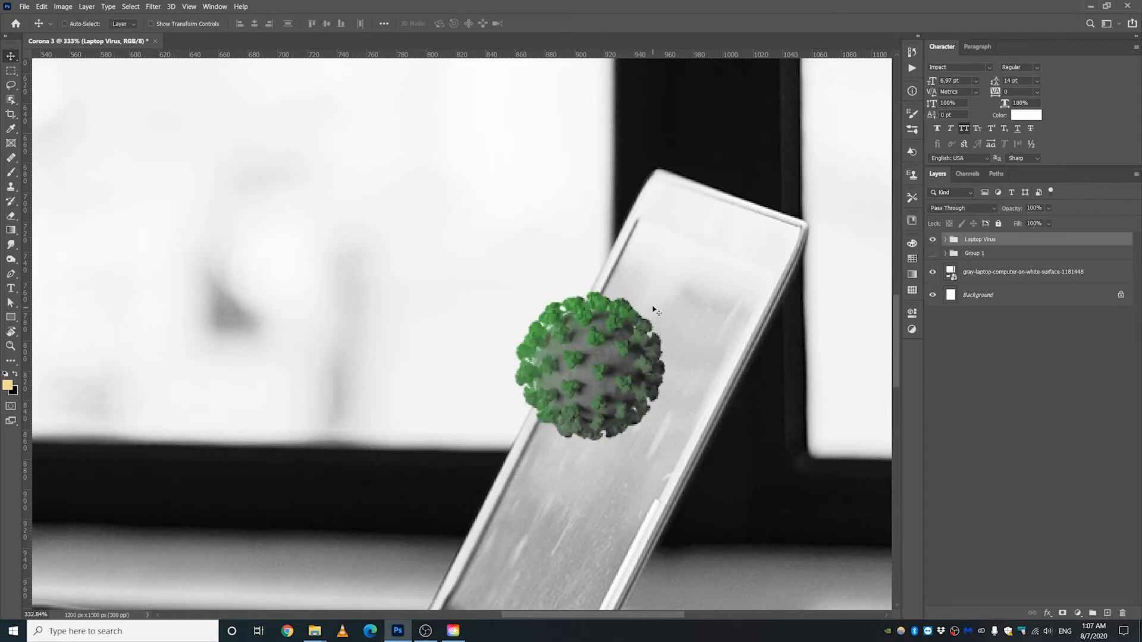
click(935, 241)
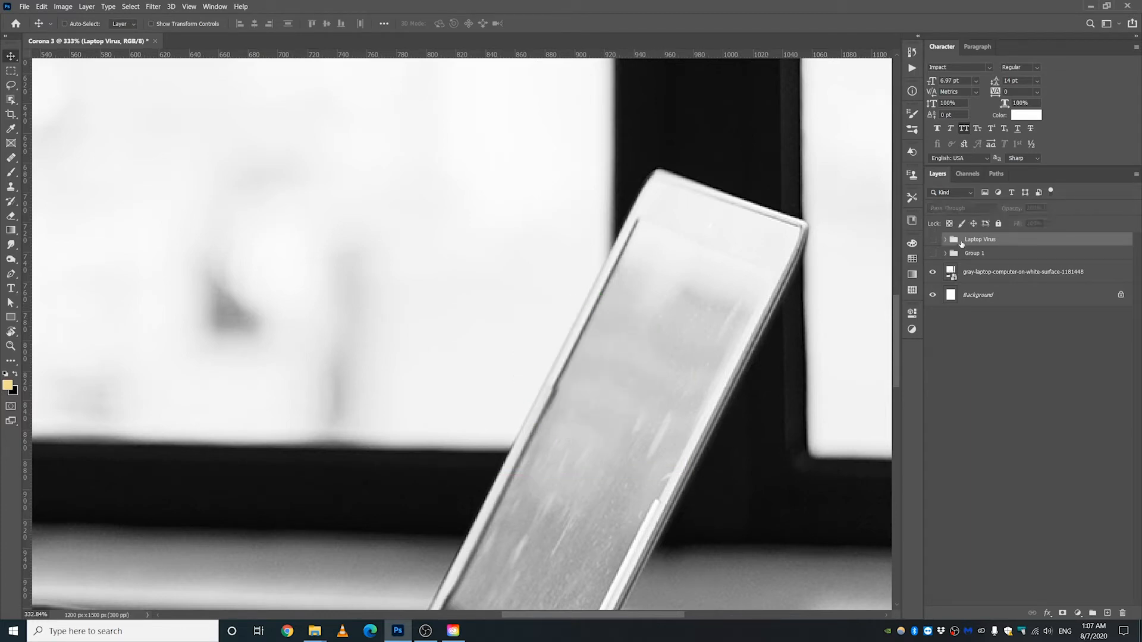
click(935, 241)
click(935, 240)
Step: Outline a four-sided Polygonal Lasso selection on the upper laptop screen, with one long side following the screen's left edge
scroll(380, 329, up, 3)
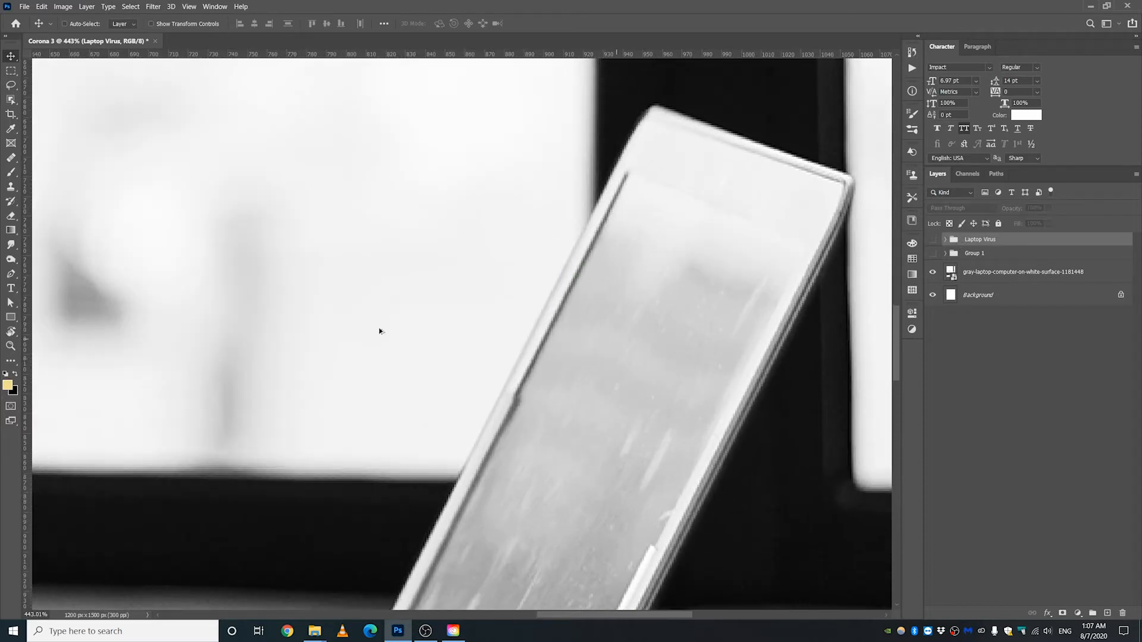
scroll(509, 354, down, 5)
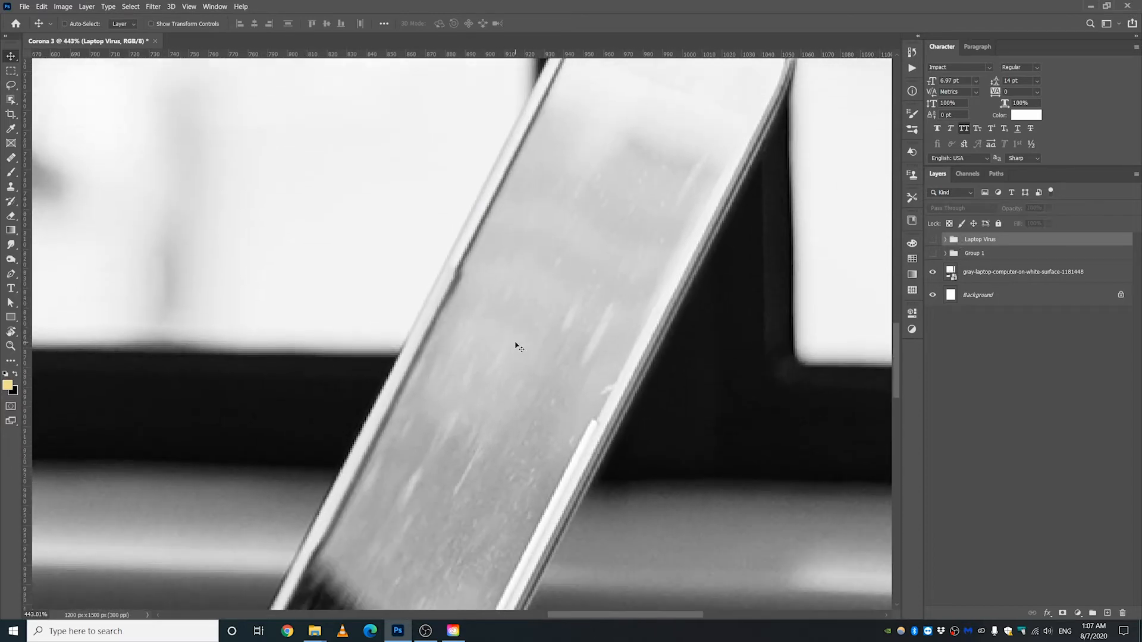
click(11, 85)
click(57, 97)
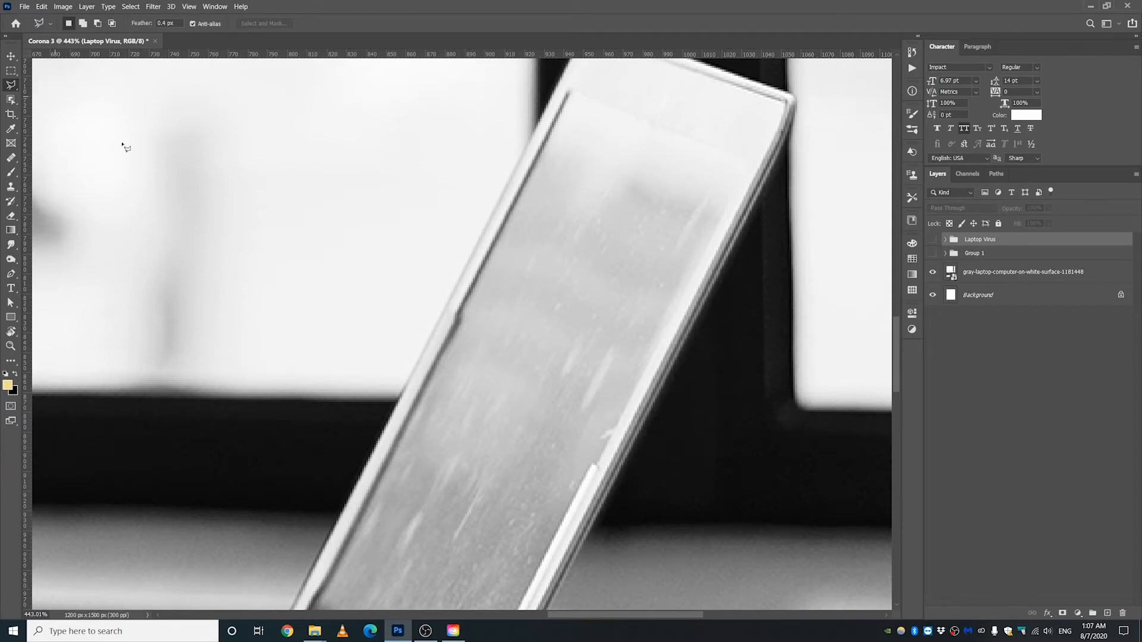
scroll(534, 206, down, 1)
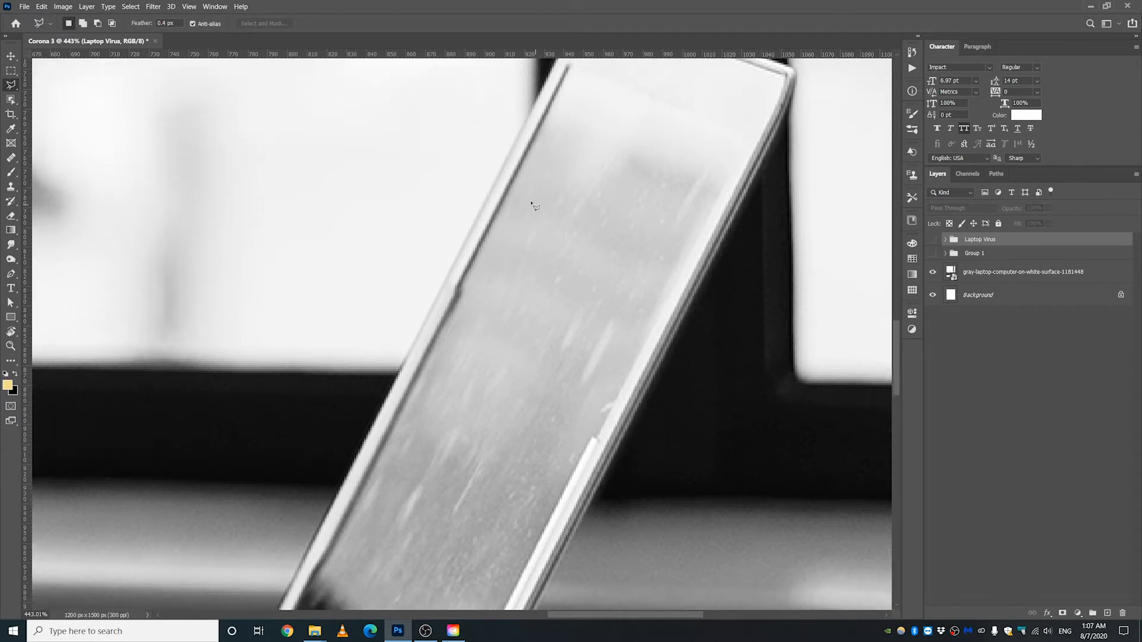
click(517, 142)
click(375, 425)
click(514, 486)
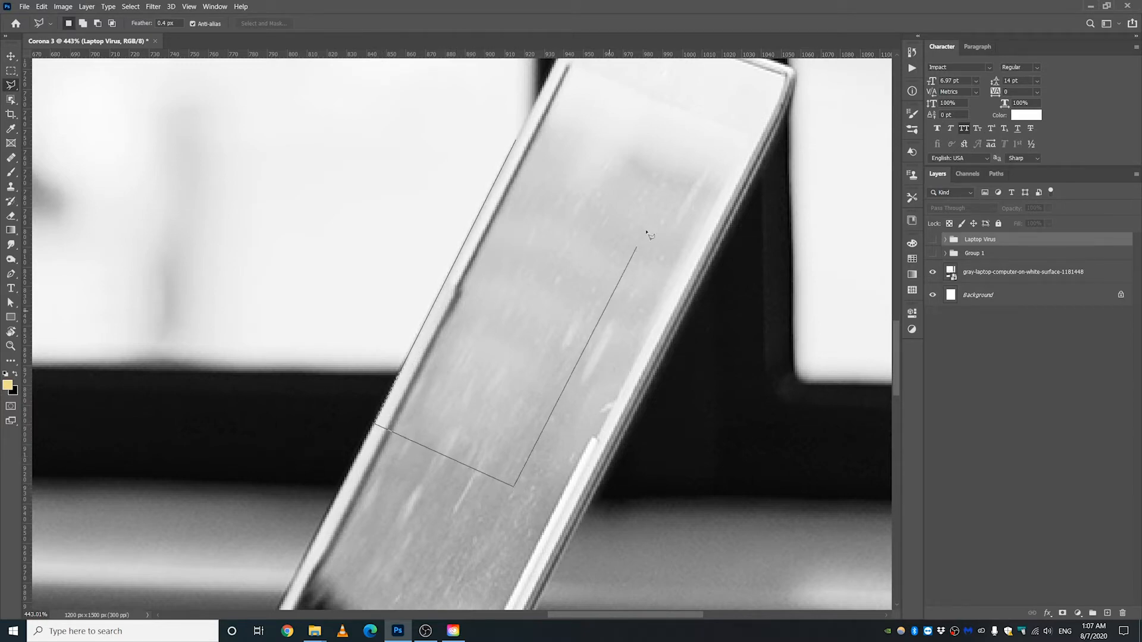
click(677, 161)
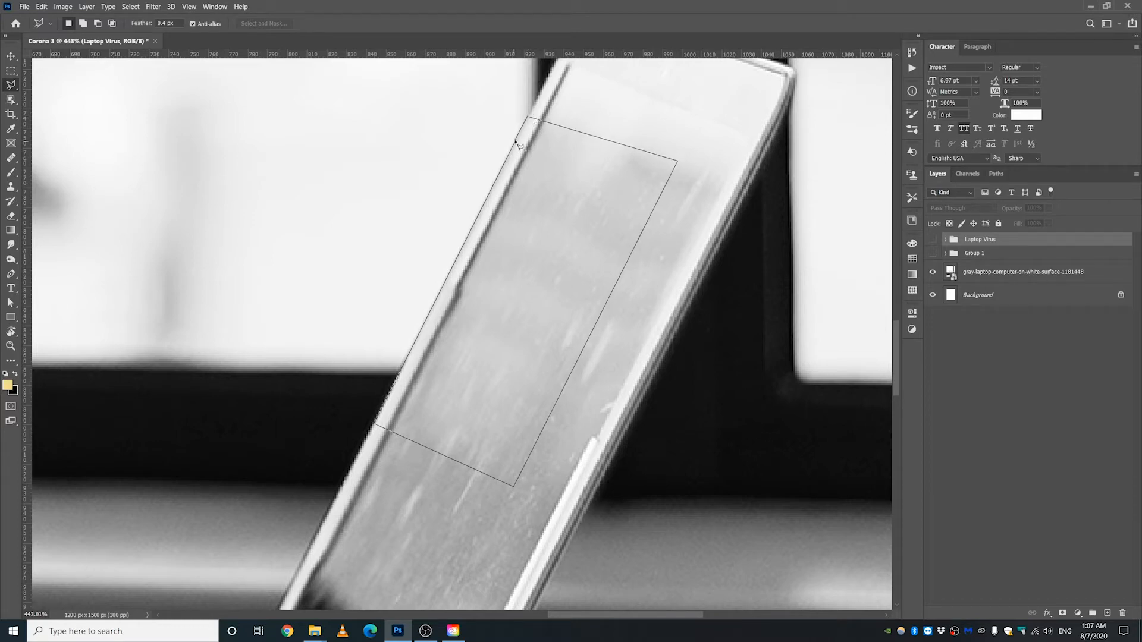
double_click(518, 142)
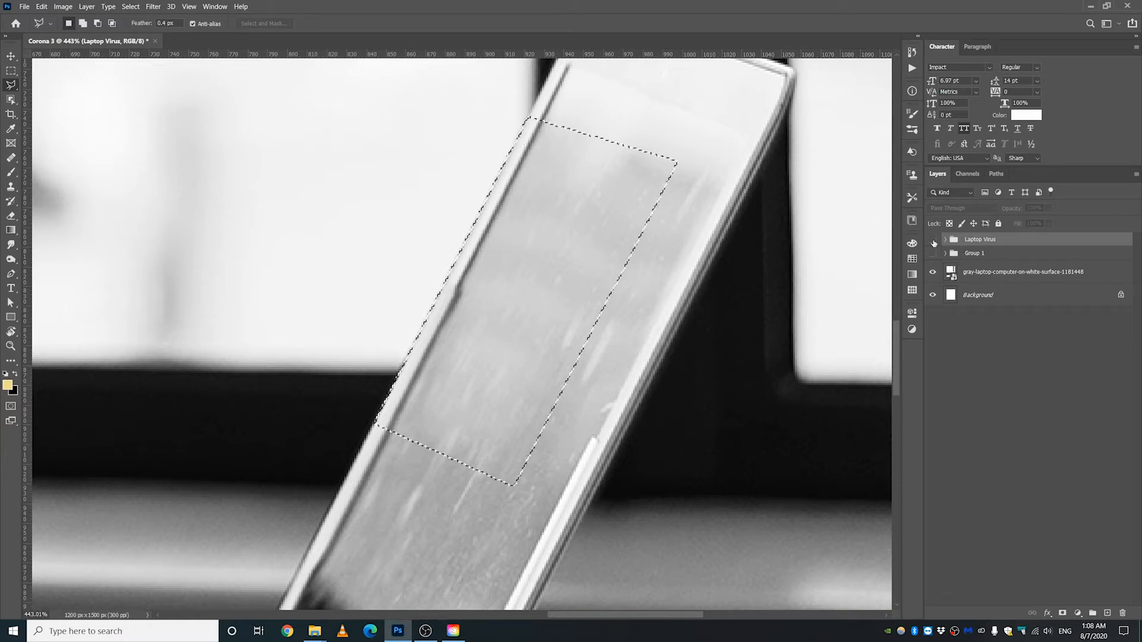
Step: Show the Laptop Virus group, shift the selection onto the virus's right part, and add a group mask that hides the selected area
click(933, 241)
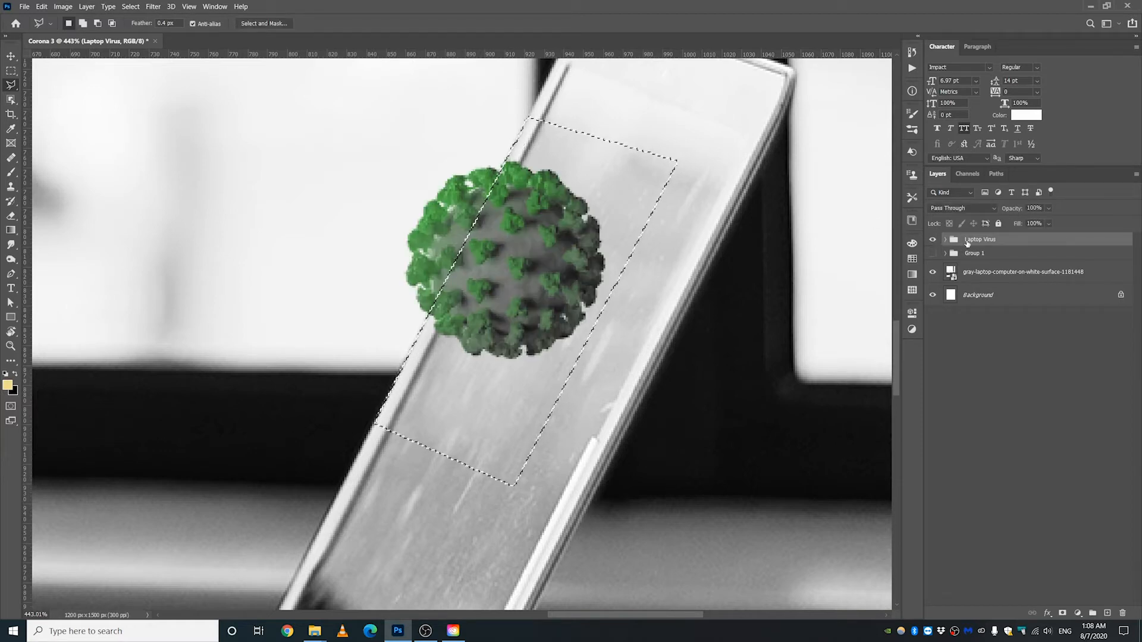
drag(549, 248, 614, 272)
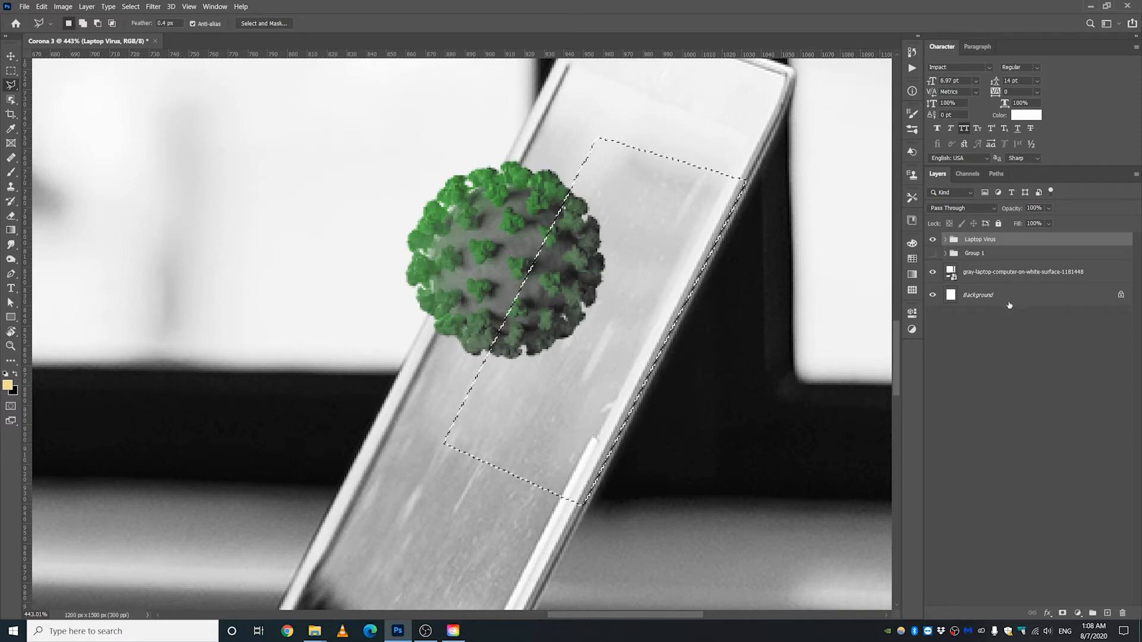
click(1062, 614)
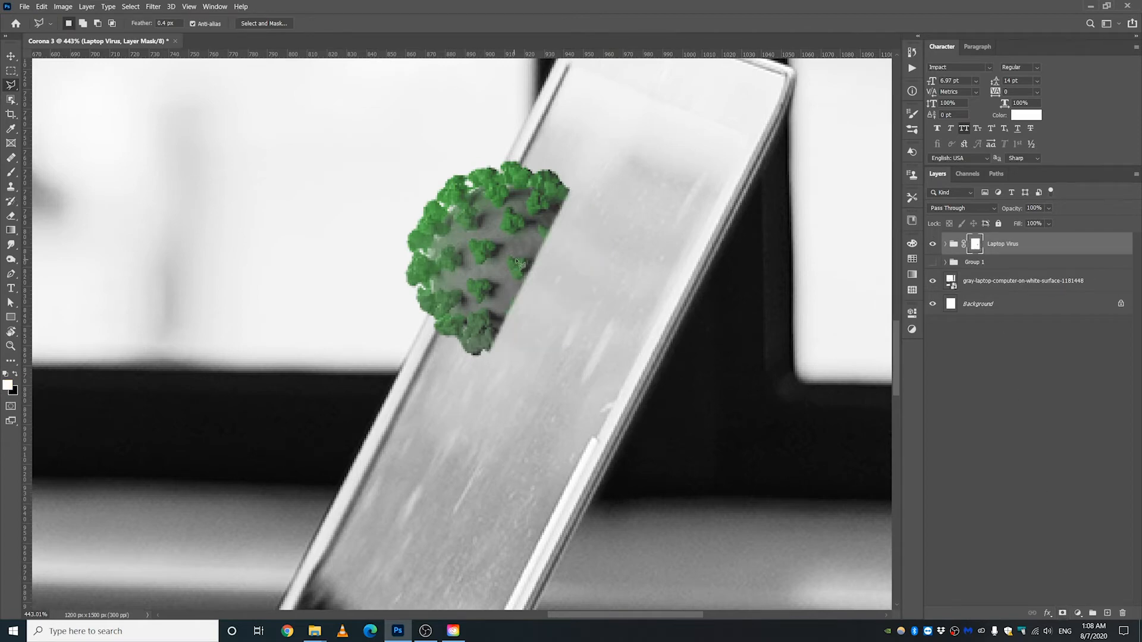
scroll(513, 260, down, 5)
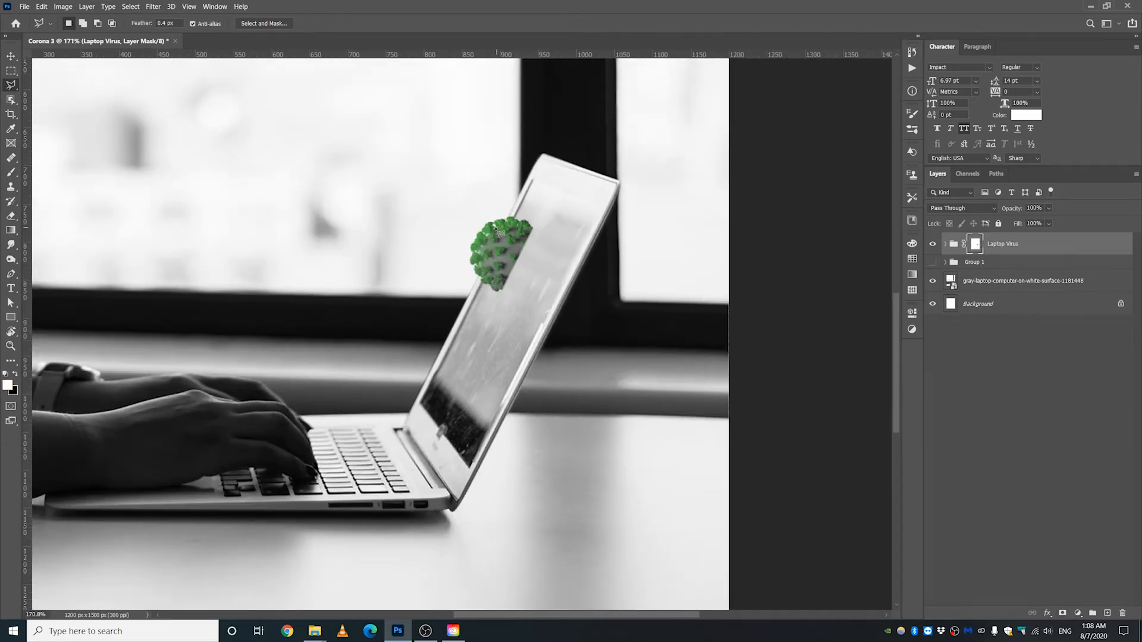
scroll(608, 261, up, 4)
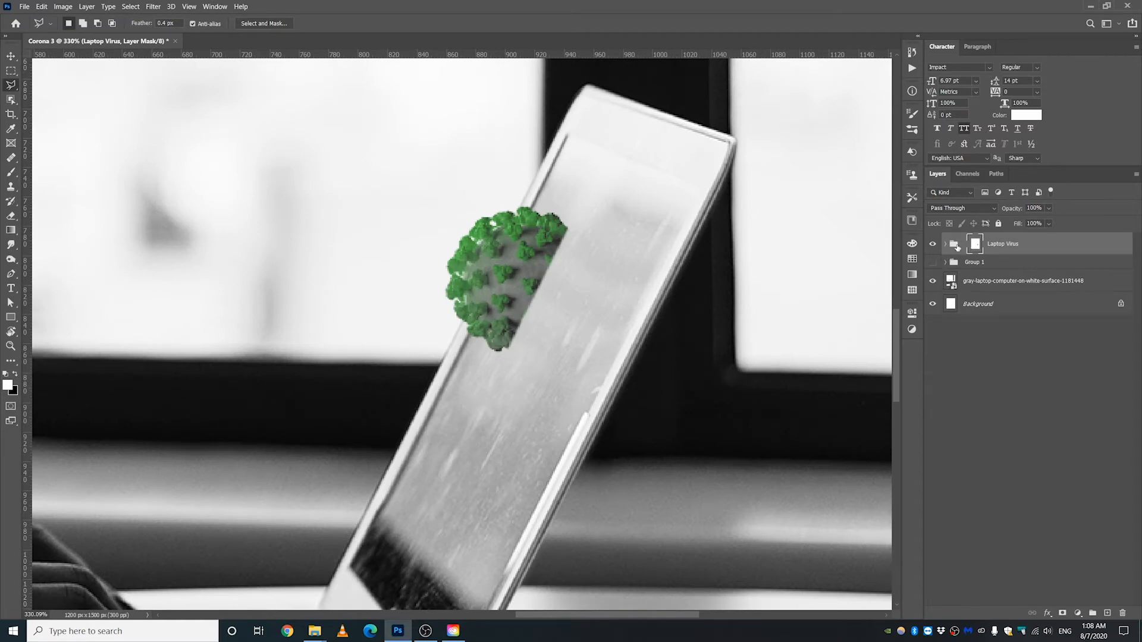
Step: Unlink the Laptop Virus group's mask and reposition the mask and virus separately so more of the virus protrudes from the screen
click(957, 248)
click(10, 56)
drag(481, 289, 419, 212)
key(ctrl+z)
click(976, 244)
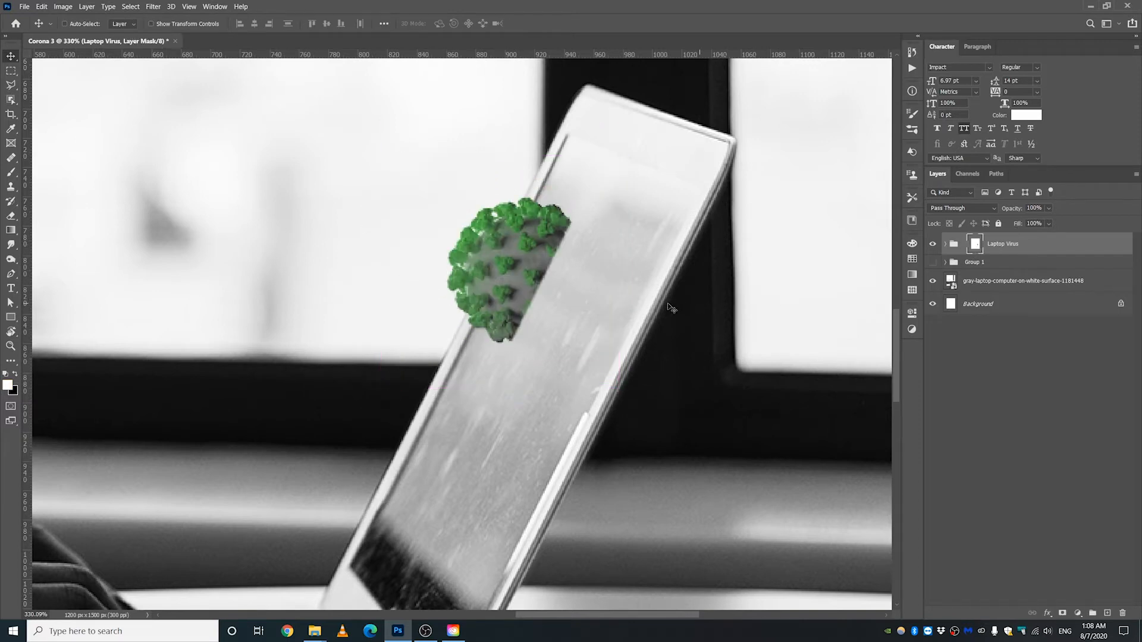
mouse_move(582, 298)
mouse_down()
mouse_move(599, 305)
mouse_move(602, 292)
mouse_up()
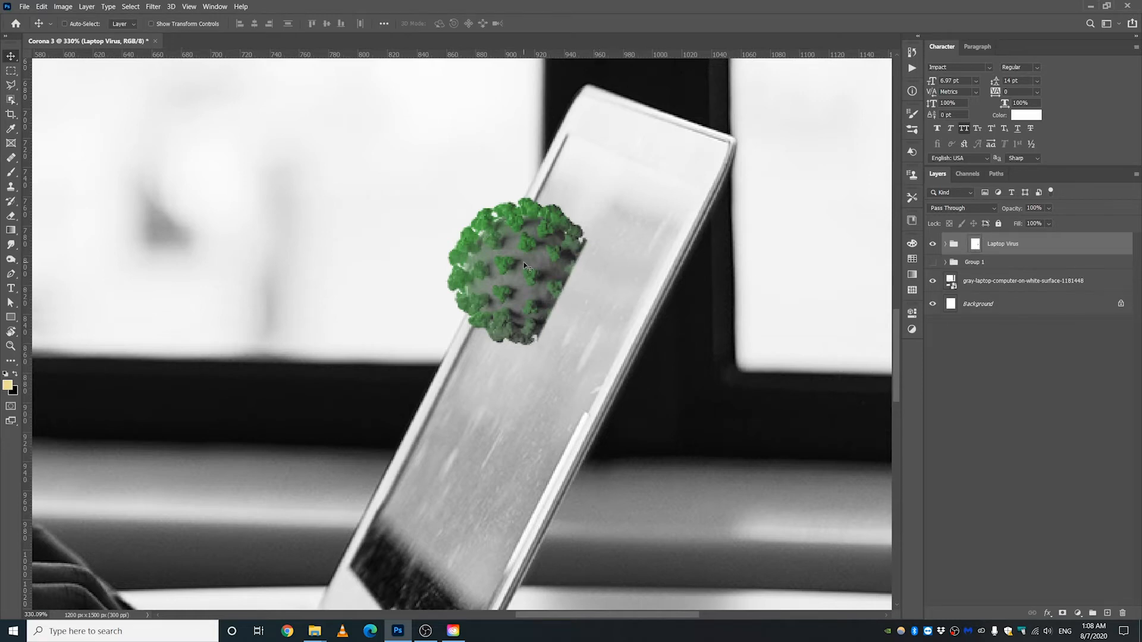
drag(524, 263, 545, 275)
scroll(544, 276, down, 5)
scroll(545, 260, up, 3)
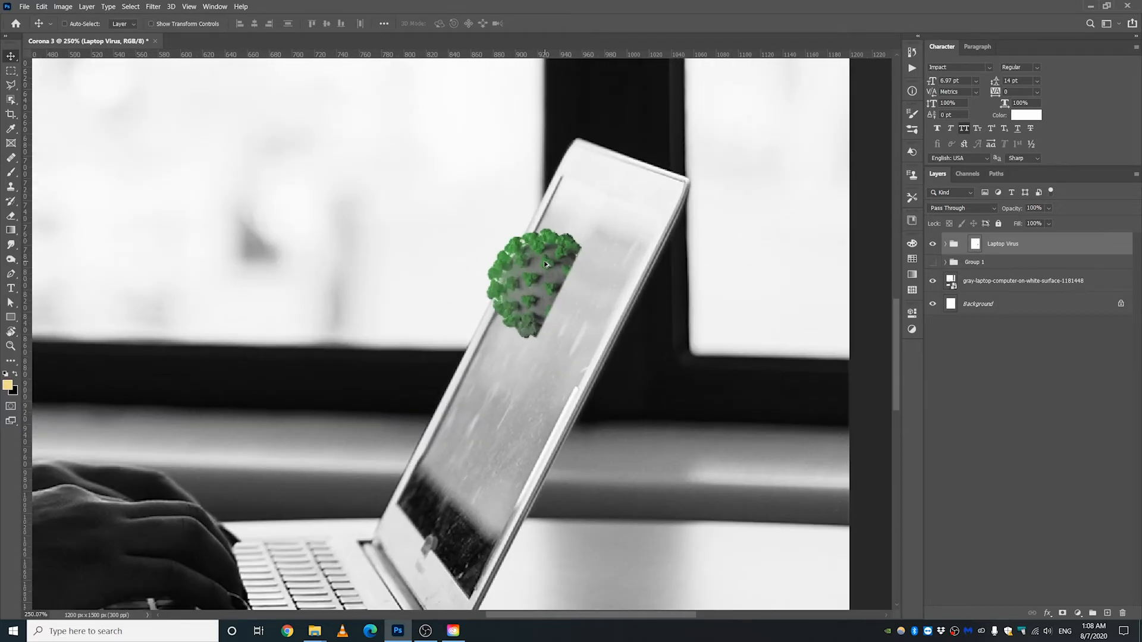
Step: Move Group 1 below the laptop photo layer and rename it Original Virus
scroll(543, 261, up, 2)
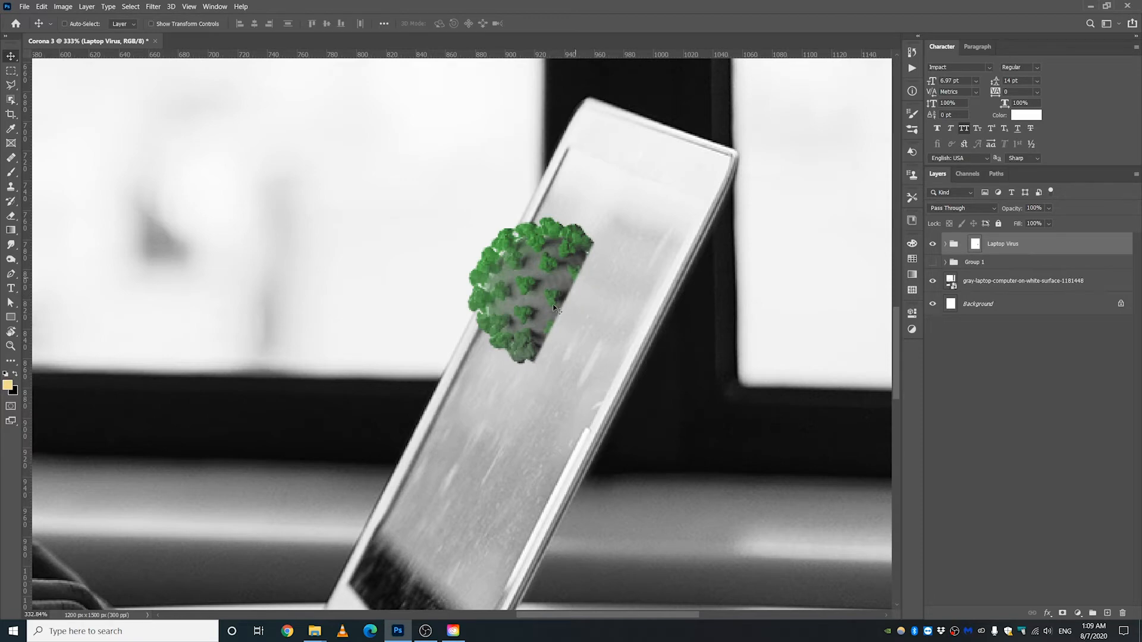
scroll(586, 316, up, 2)
drag(974, 265, 976, 286)
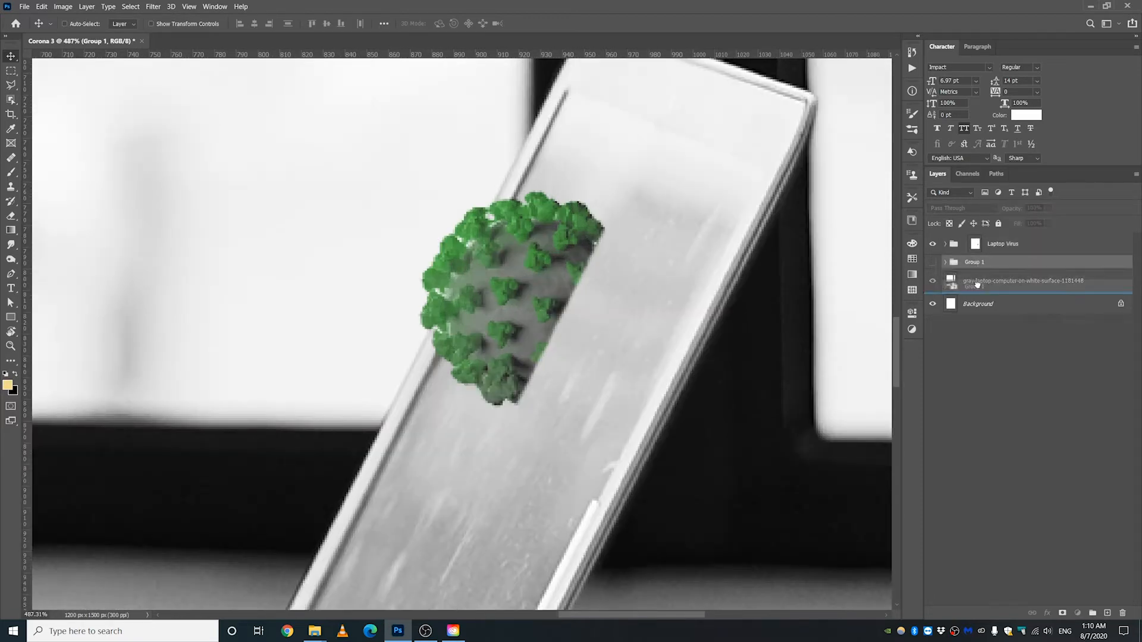
right_click(976, 288)
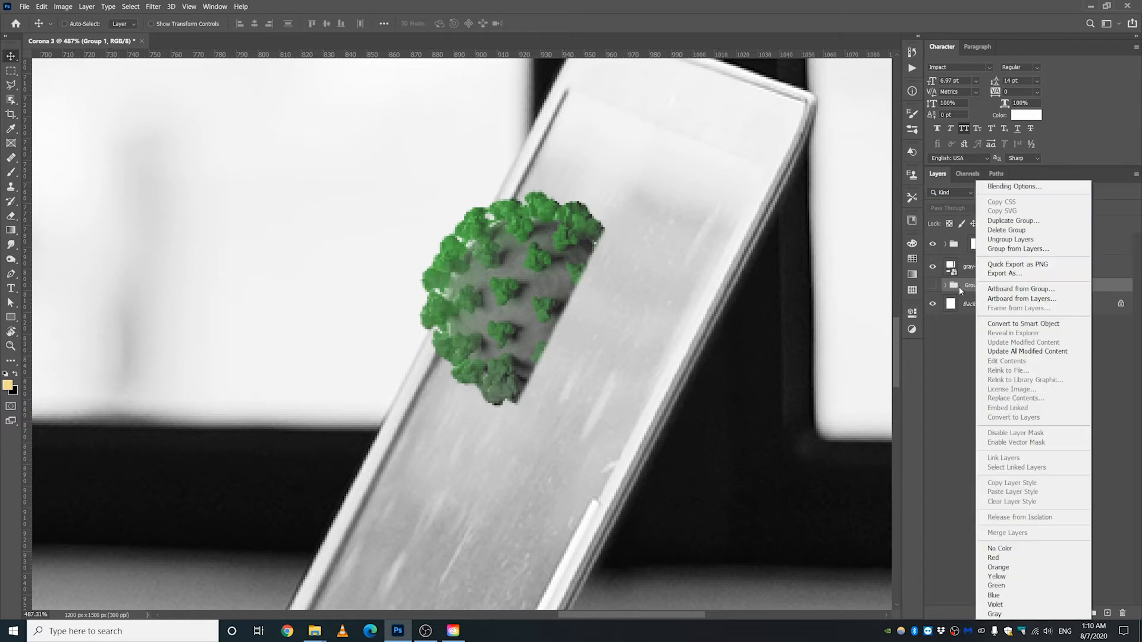
click(962, 291)
double_click(973, 285)
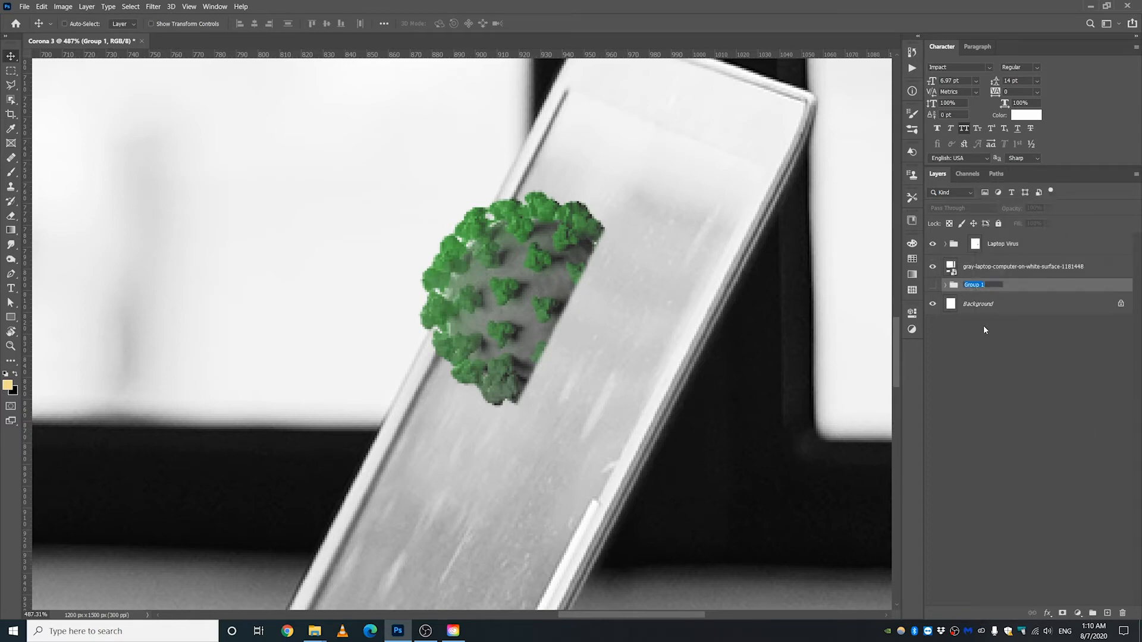
text(Original Virus)
key(Return)
Step: Add an Exposure adjustment above the laptop photo layer, set its exposure to -2.56, and clip it to the photo
click(1002, 243)
click(982, 268)
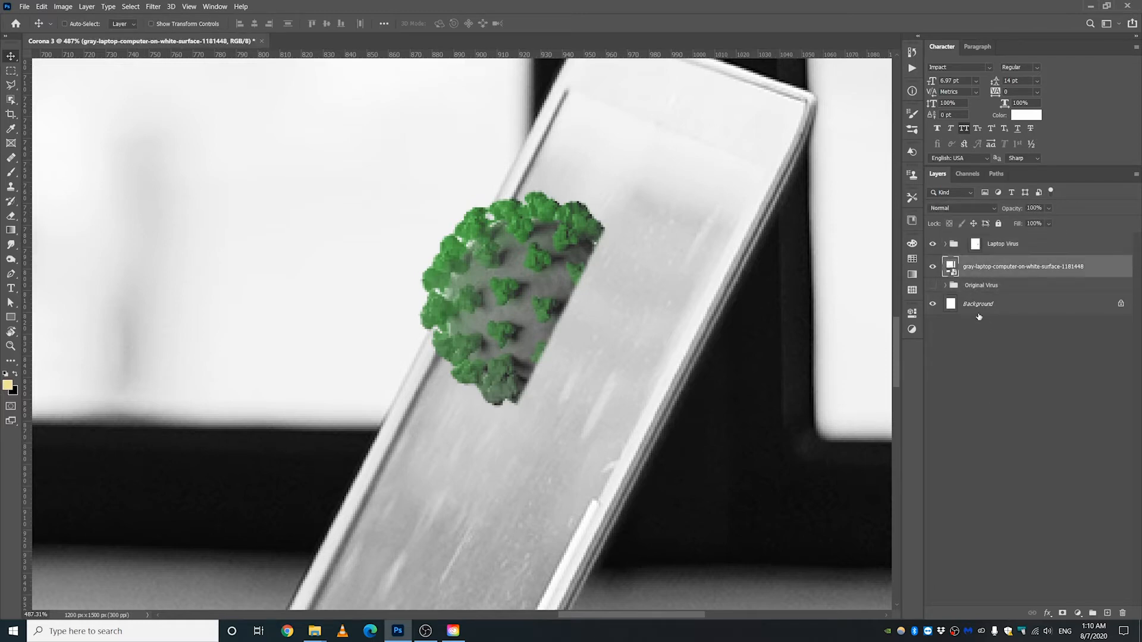
click(1078, 613)
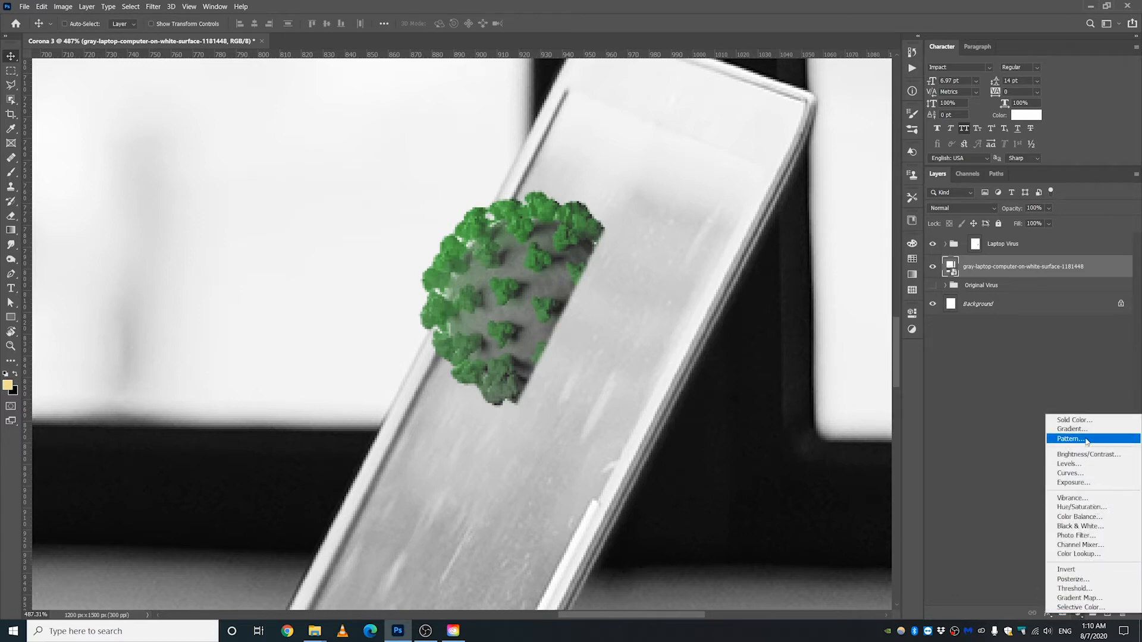
click(1081, 483)
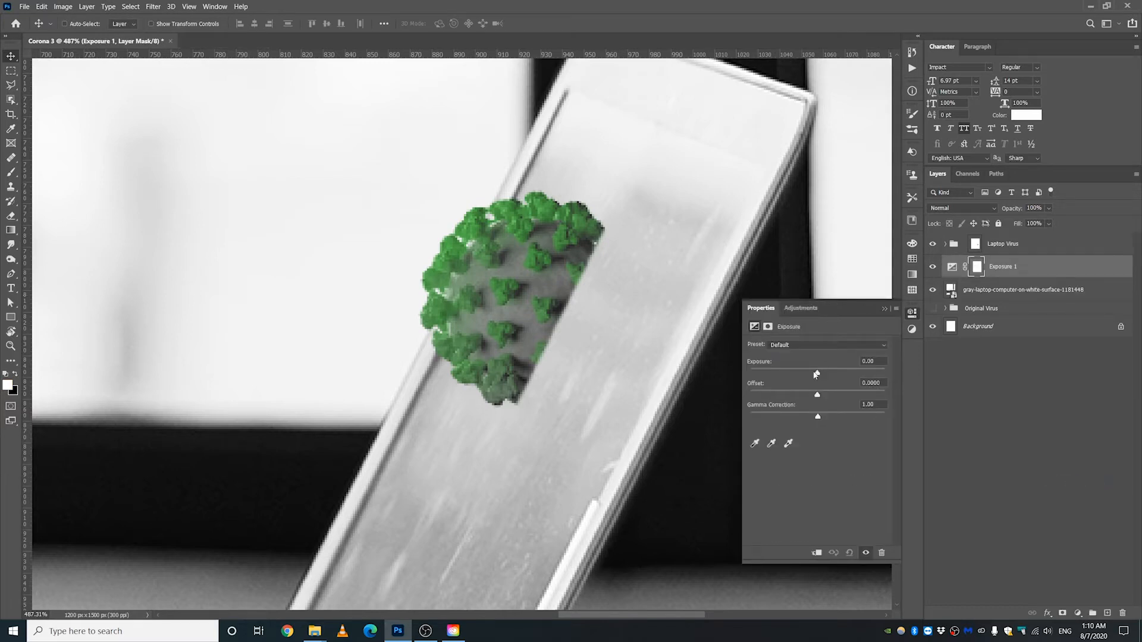
drag(817, 375, 794, 376)
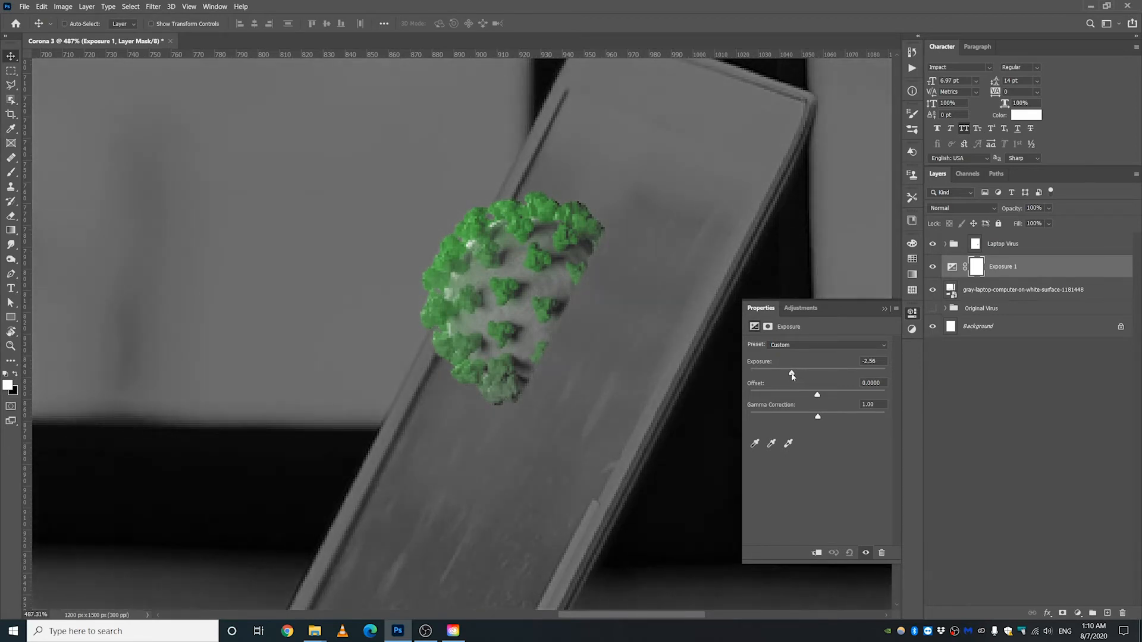
drag(791, 376, 793, 377)
click(816, 553)
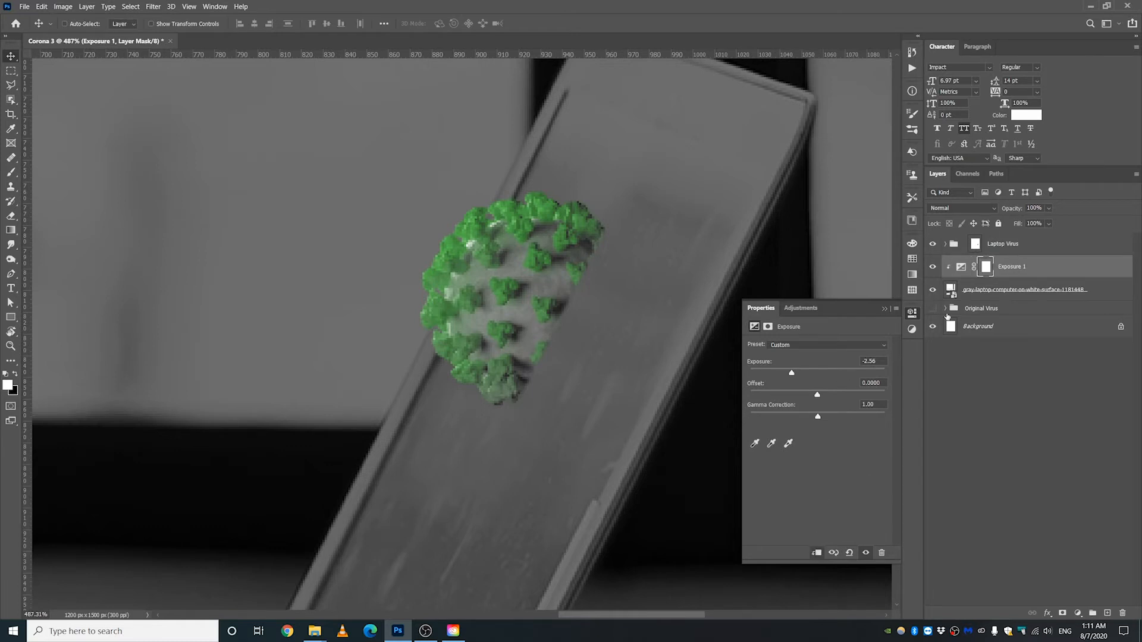
Step: Invert the Exposure adjustment's layer mask to black to hide the darkening
click(987, 294)
click(986, 268)
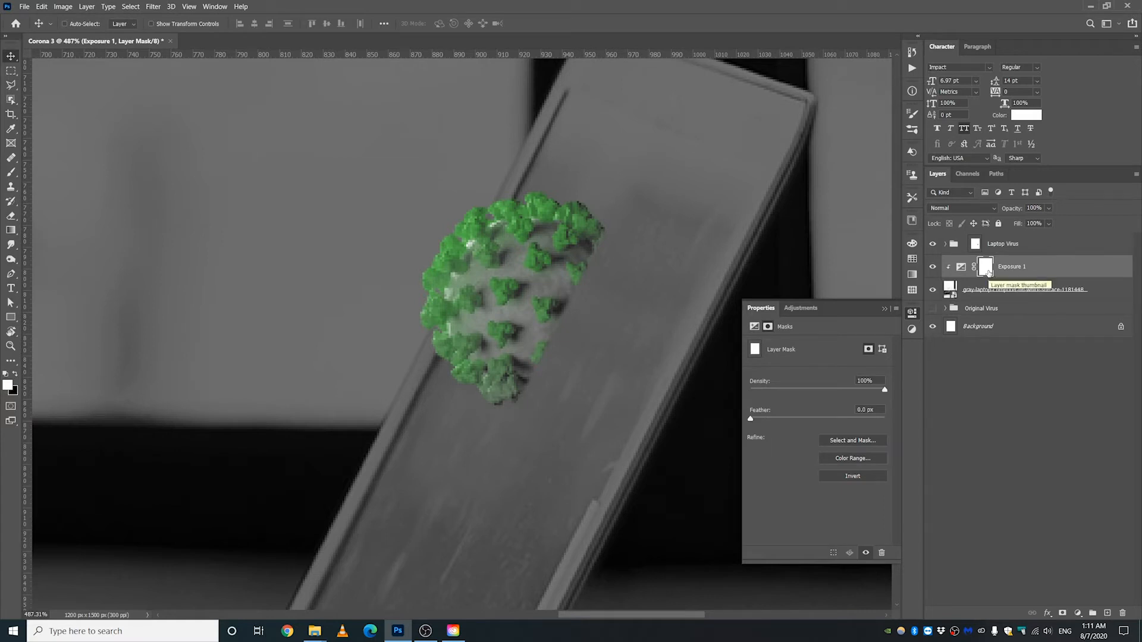
key(ctrl+i)
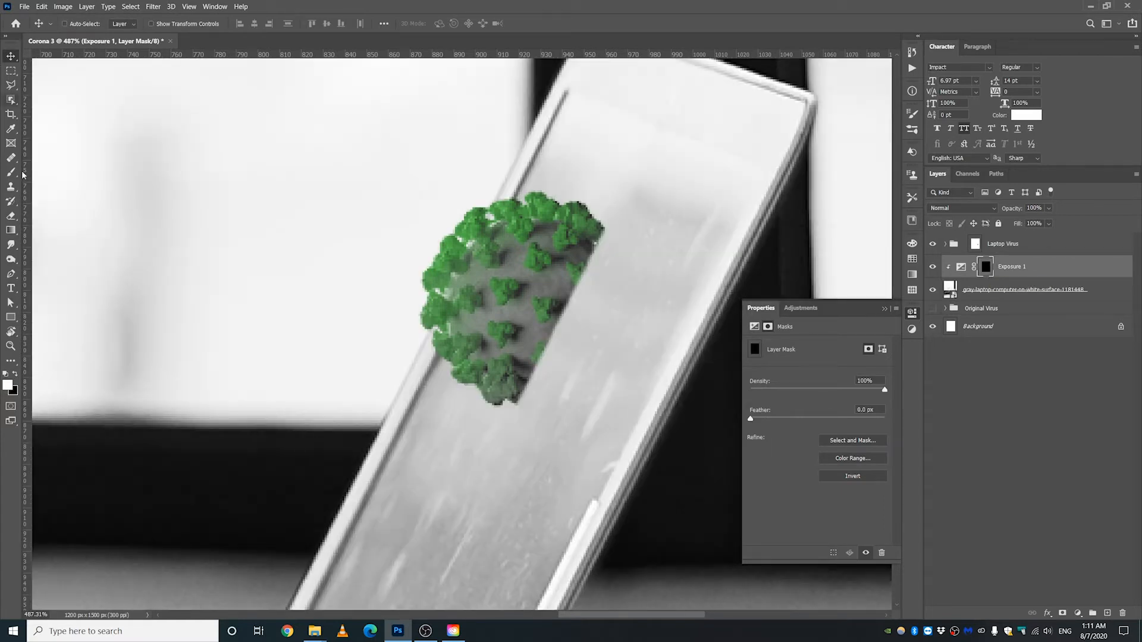
Step: Paint a soft shadow on the laptop screen beside the virus's cut edge, using white at 21% opacity on the Exposure mask
drag(11, 172, 50, 176)
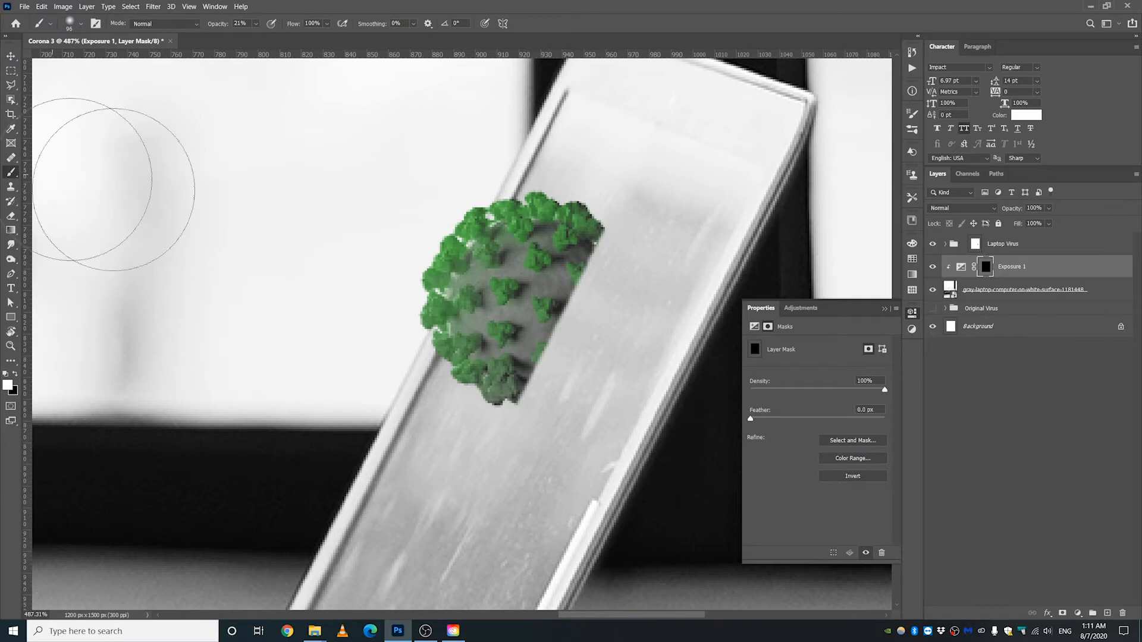
drag(550, 314, 542, 317)
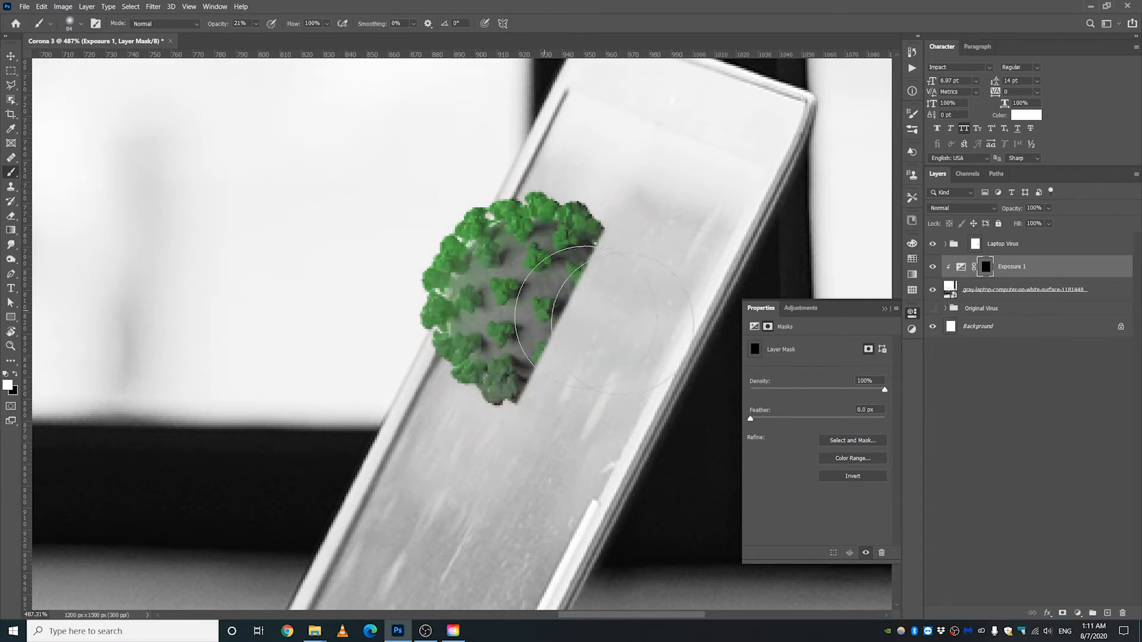
click(912, 313)
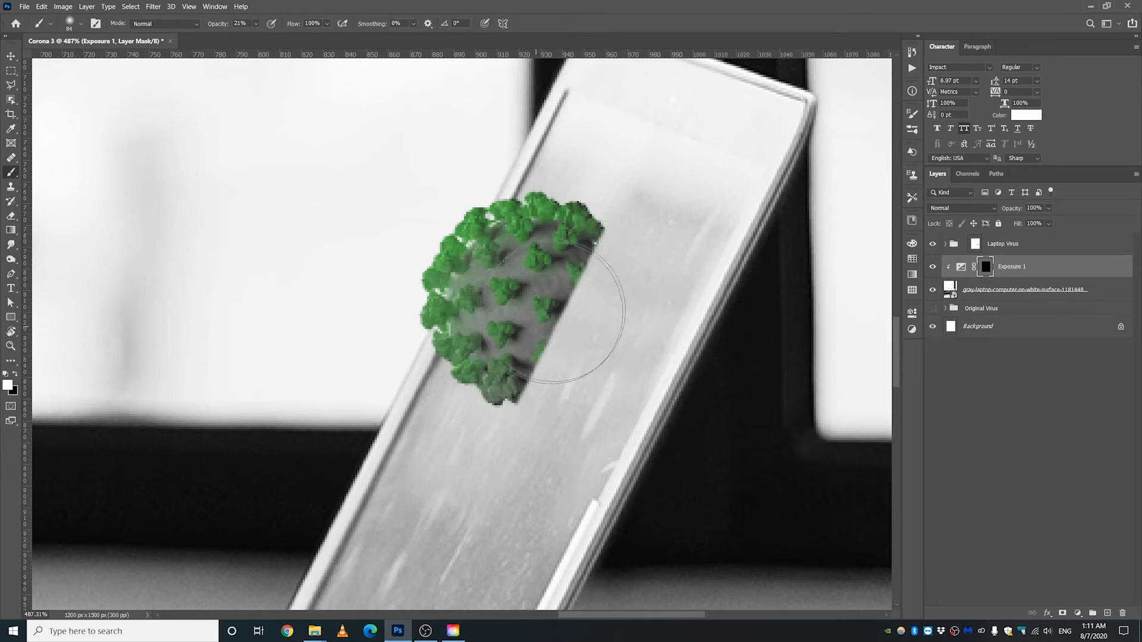
click(551, 313)
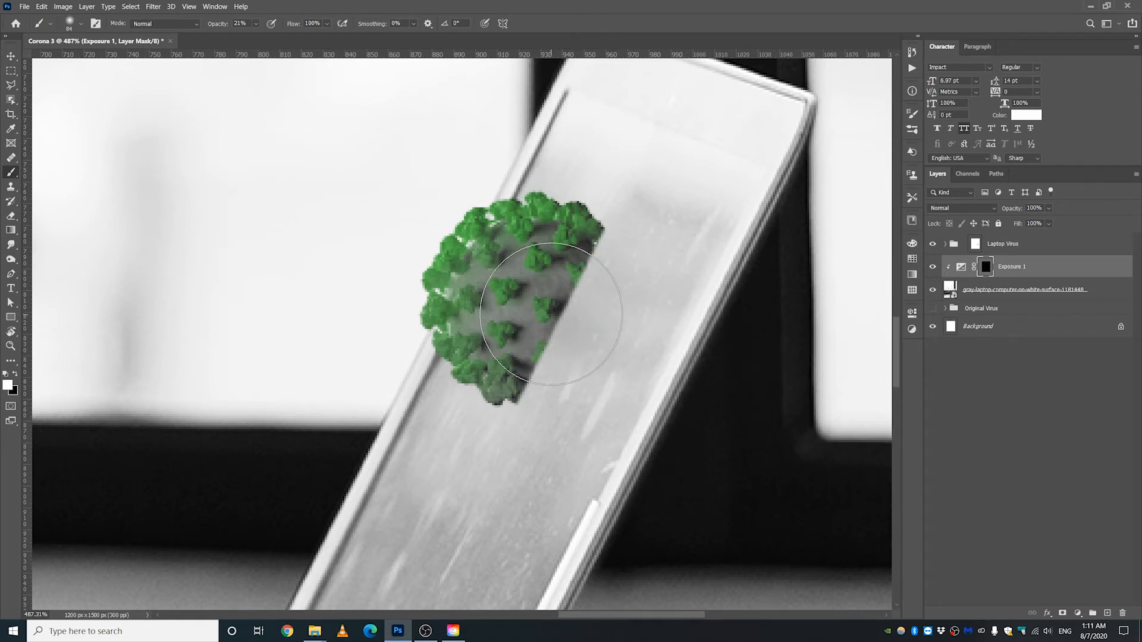
drag(550, 314, 561, 267)
click(550, 316)
mouse_move(527, 331)
mouse_down()
mouse_move(525, 344)
mouse_move(562, 280)
mouse_up()
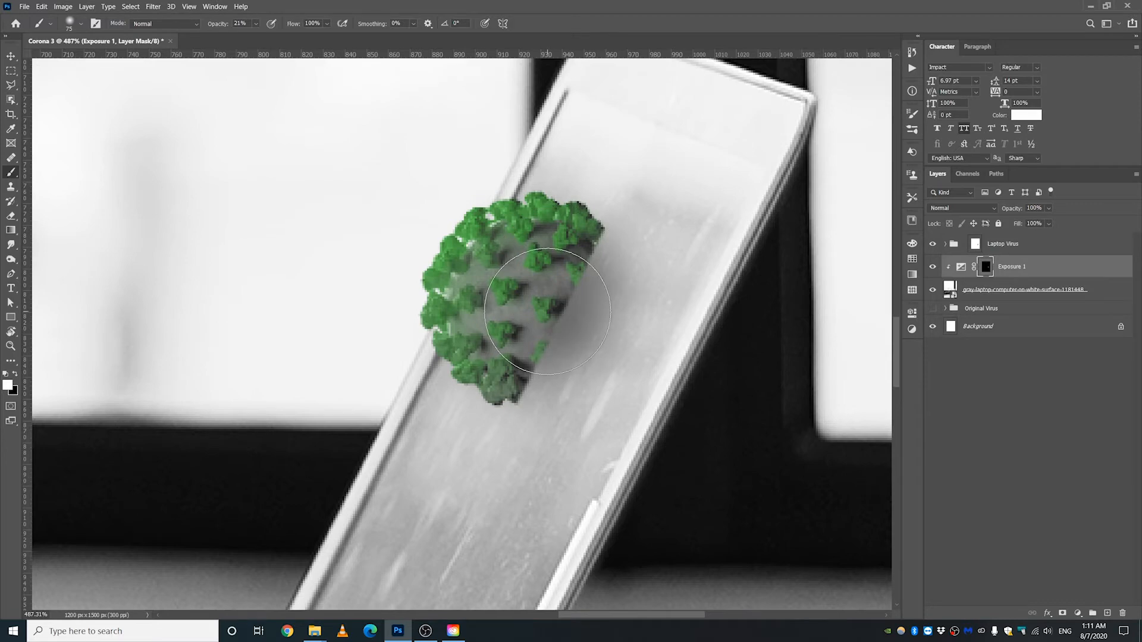
drag(563, 328, 593, 342)
mouse_move(562, 297)
mouse_down()
mouse_move(589, 345)
mouse_move(556, 311)
mouse_move(616, 352)
mouse_move(529, 351)
mouse_move(593, 274)
mouse_move(573, 290)
mouse_move(572, 313)
mouse_move(536, 326)
mouse_move(540, 360)
mouse_up()
Step: Duplicate the Exposure 1 adjustment to deepen the shadow, and clip the copy to the laptop photo
click(7, 57)
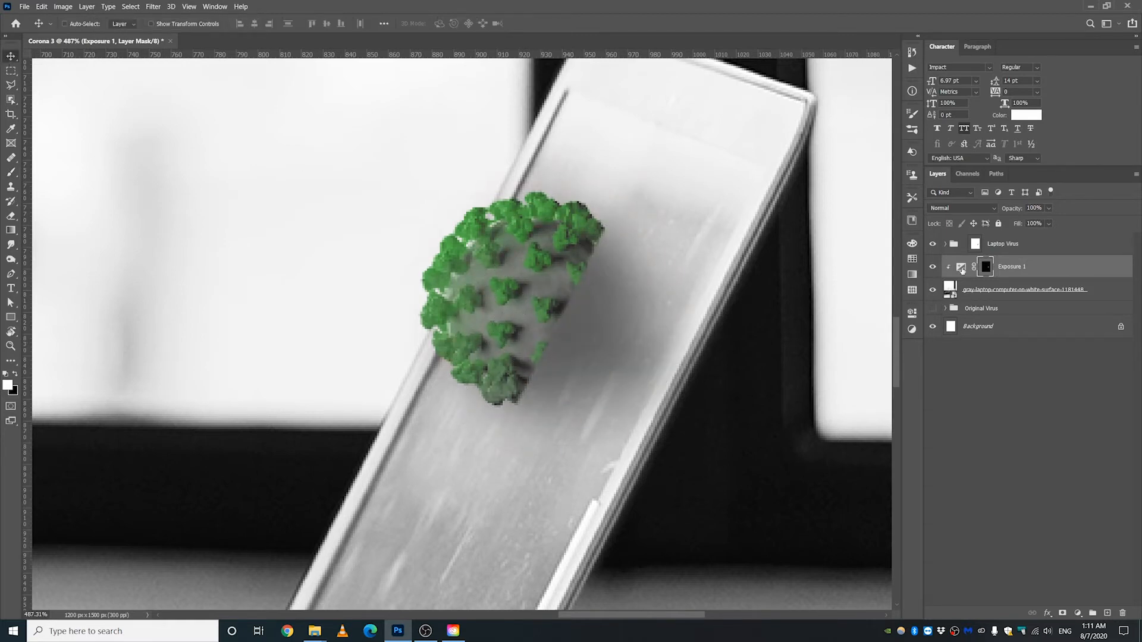
key(ctrl+2)
key(ctrl+j)
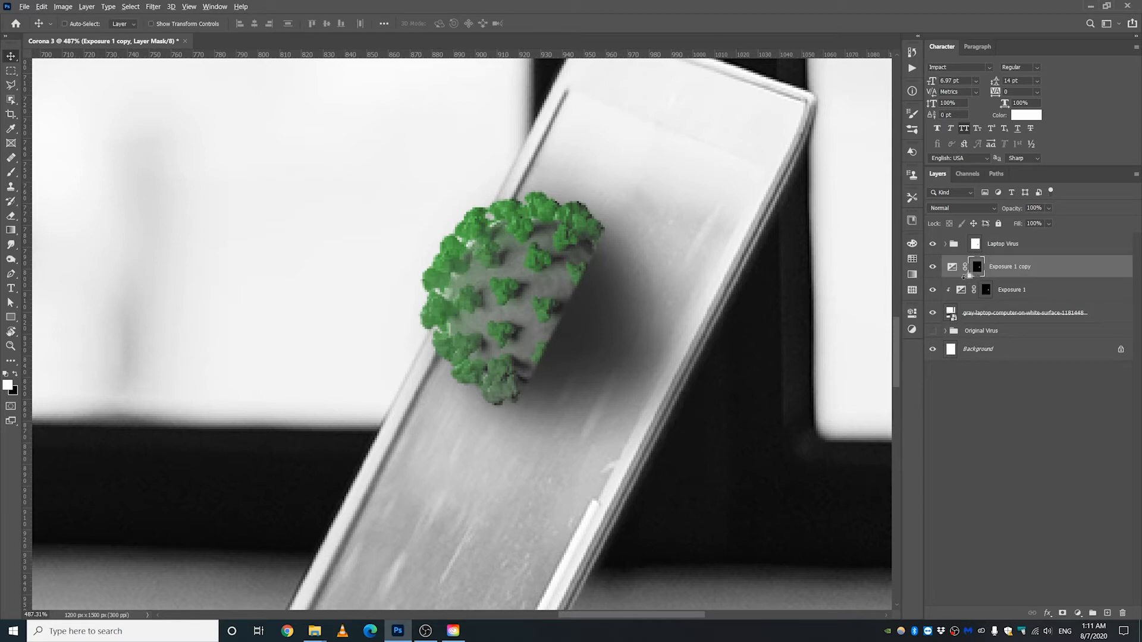
alt+click(963, 277)
Step: Trim the outer edge of the duplicated shadow by brushing black at 21% opacity on the Exposure 1 copy mask
click(11, 172)
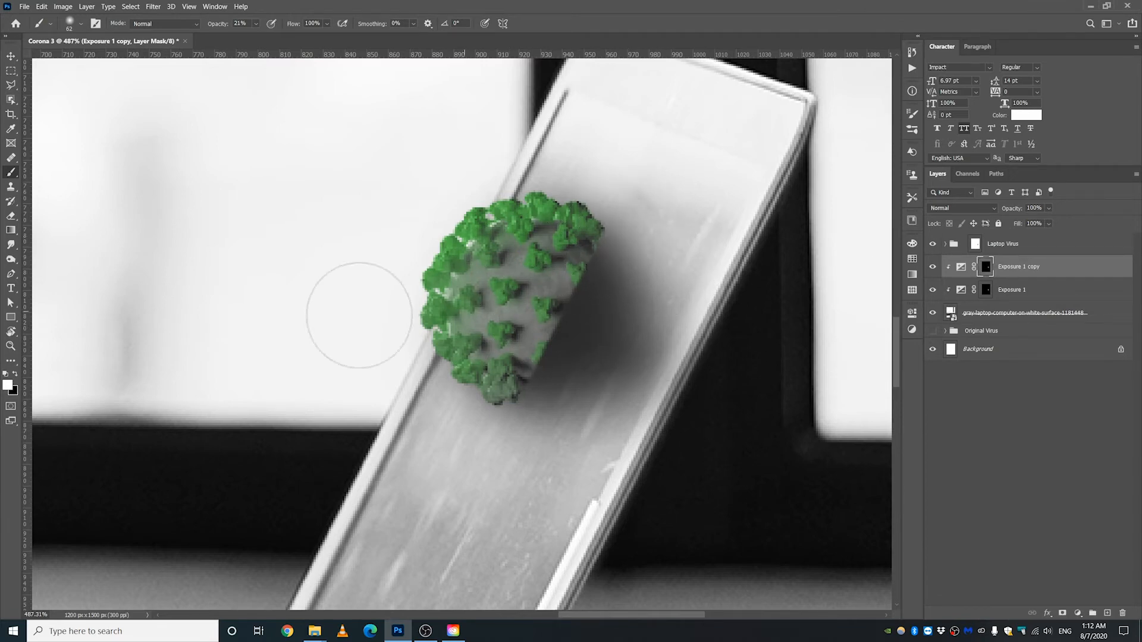
click(15, 373)
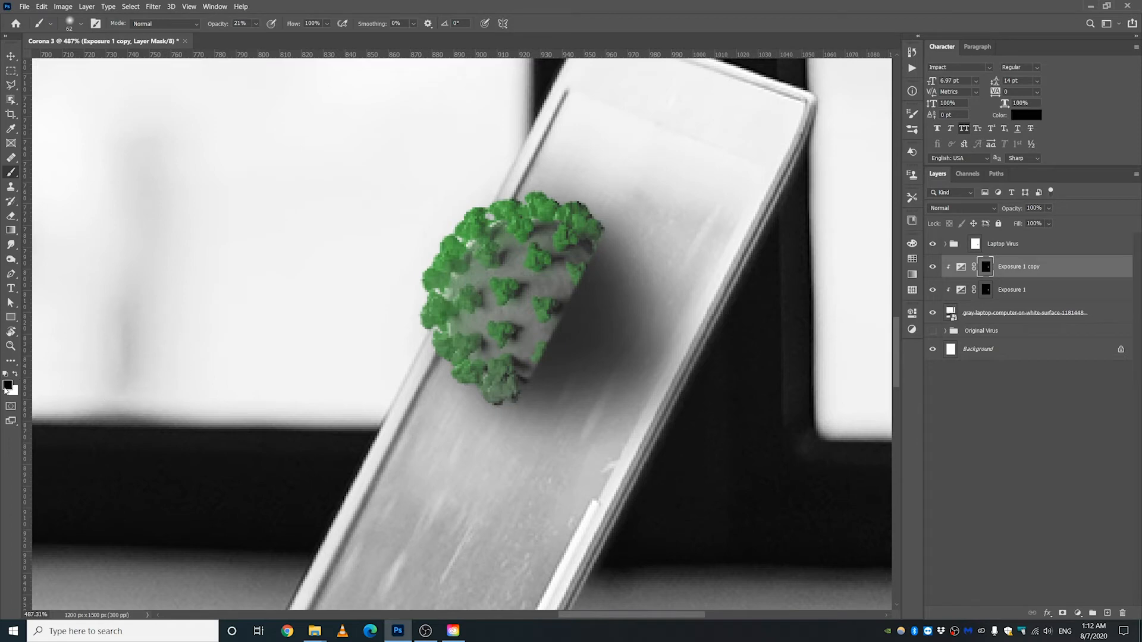
mouse_move(632, 252)
mouse_down()
mouse_move(608, 241)
mouse_move(654, 261)
mouse_move(671, 290)
mouse_move(669, 308)
mouse_move(649, 311)
mouse_move(658, 350)
mouse_move(572, 412)
mouse_move(607, 404)
mouse_move(535, 407)
mouse_move(543, 419)
mouse_move(594, 407)
mouse_move(643, 355)
mouse_move(618, 344)
mouse_move(663, 350)
mouse_up()
key(ctrl+z)
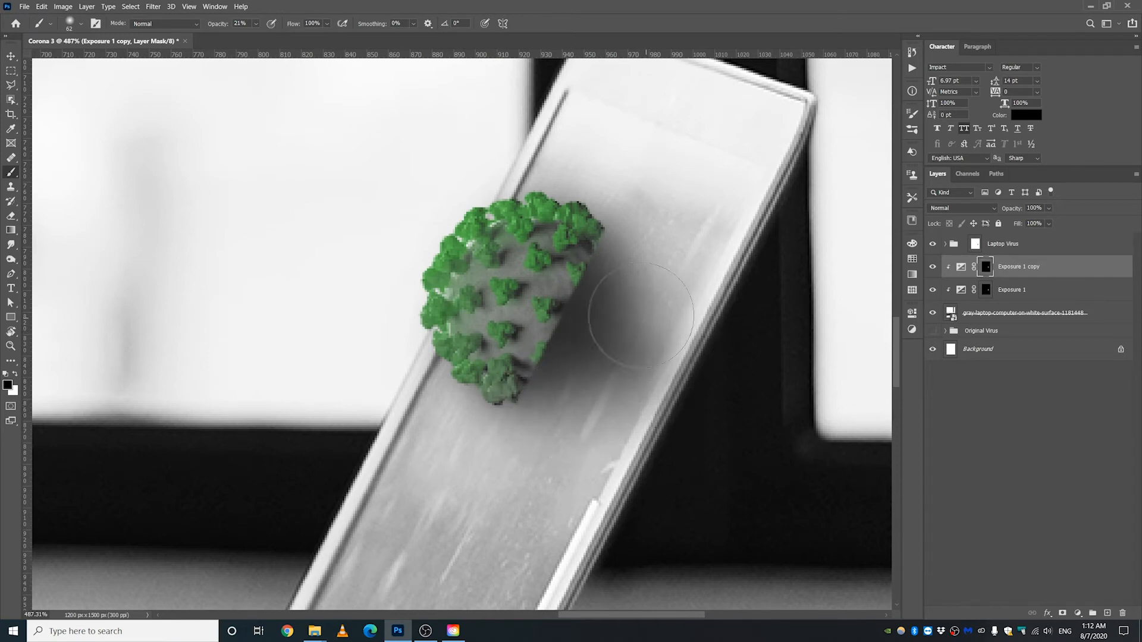
Step: Darken the shadow close to the virus's cut edge with a smaller white brush of about 30 px on the Exposure 1 copy mask
scroll(572, 238, up, 2)
drag(611, 252, 591, 254)
key(x)
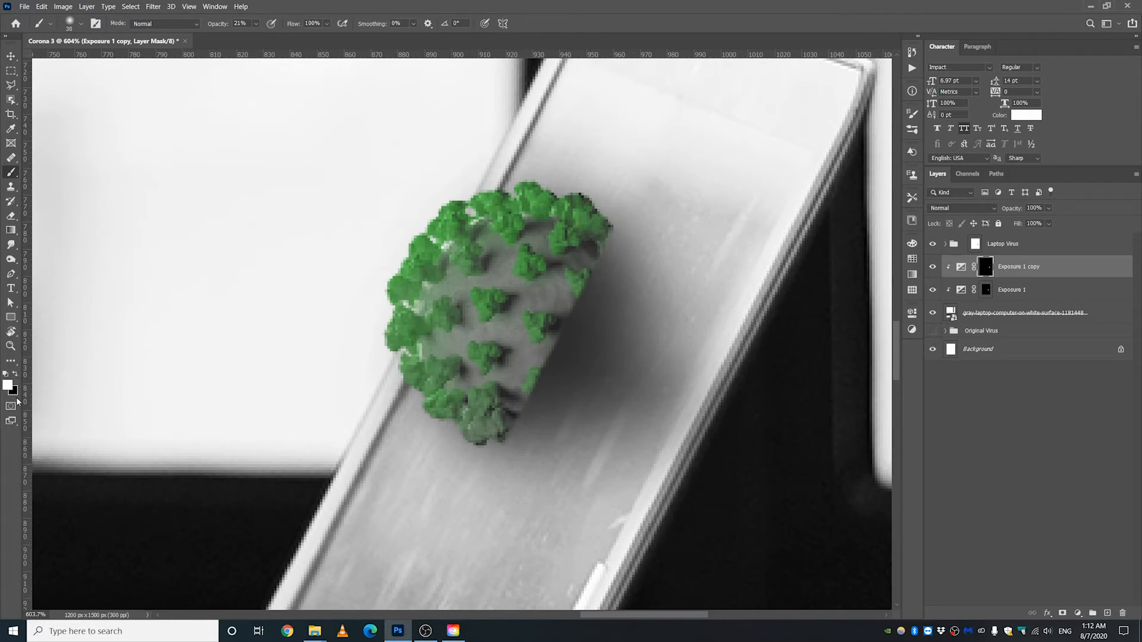
drag(591, 239, 592, 250)
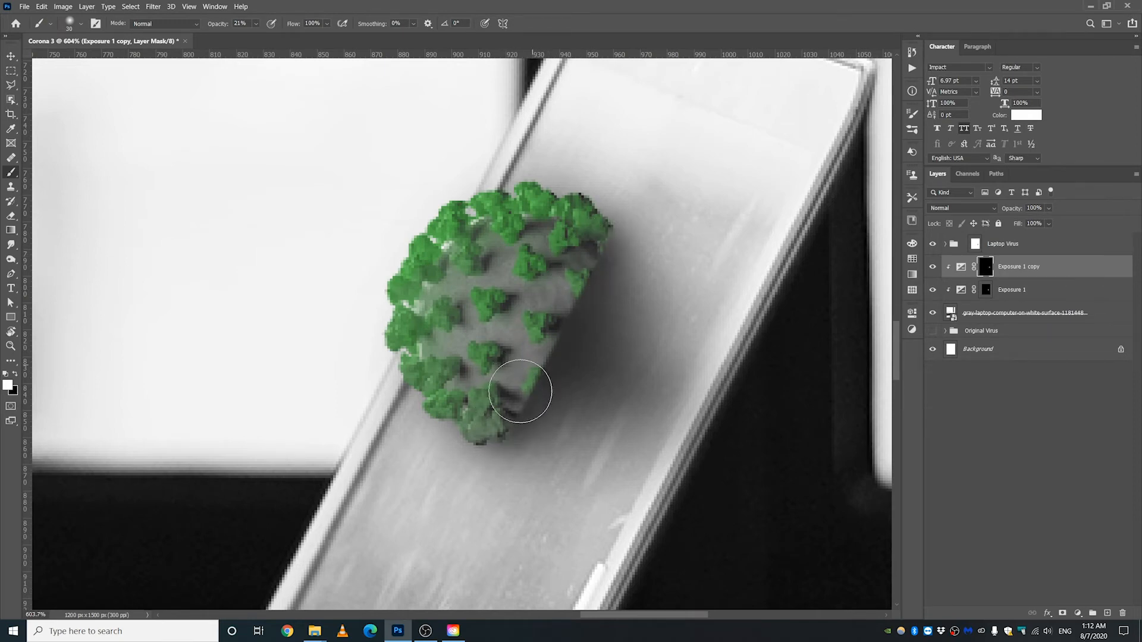
drag(621, 306, 649, 306)
click(602, 310)
Step: Paint white along the virus's cut edge on the Exposure 1 mask with a brush of about 24 px
click(987, 292)
mouse_move(584, 278)
mouse_down()
mouse_move(552, 279)
mouse_move(514, 421)
mouse_up()
scroll(649, 370, down, 4)
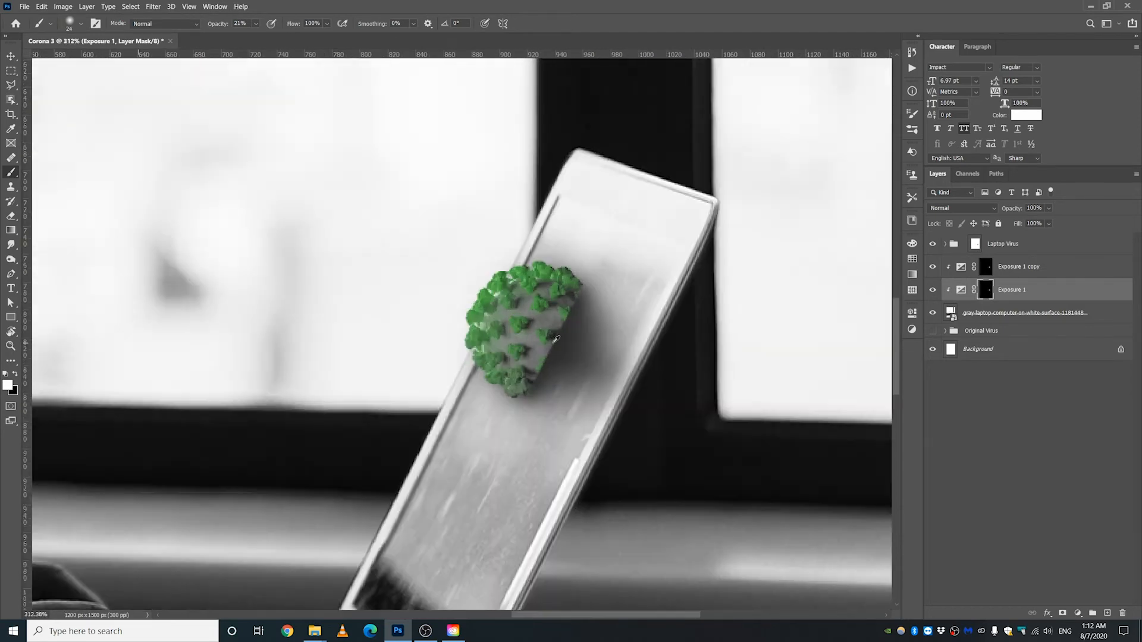
scroll(634, 342, up, 4)
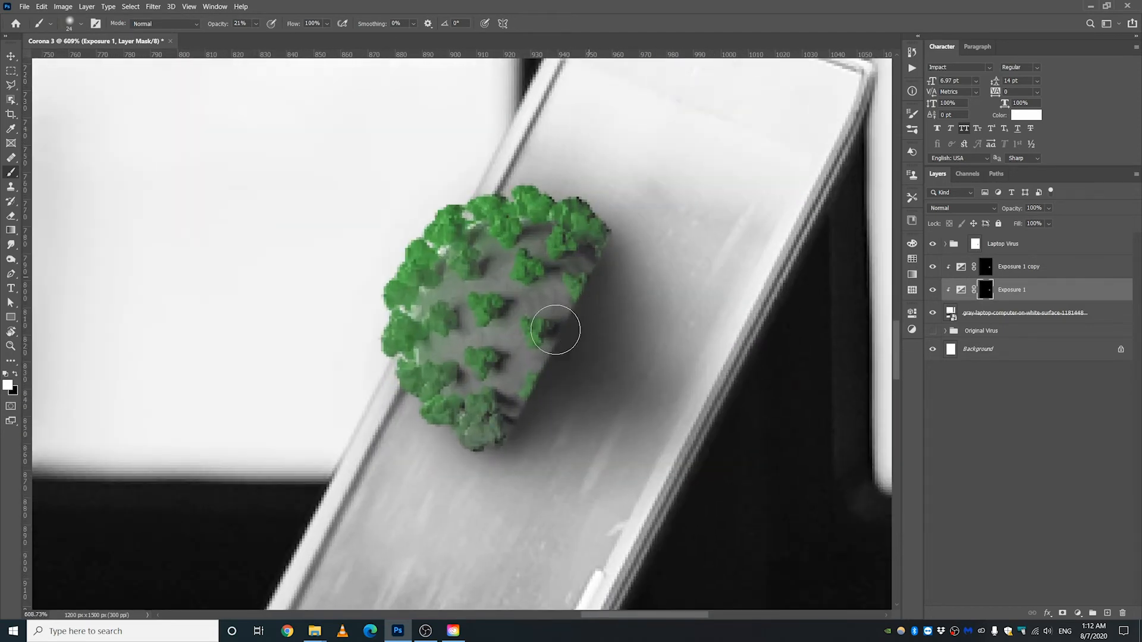
Step: Duplicate the Exposure 1 adjustment, move the duplicate above the Laptop Virus group, and clip Exposure 1 copy back to the laptop photo
click(1009, 244)
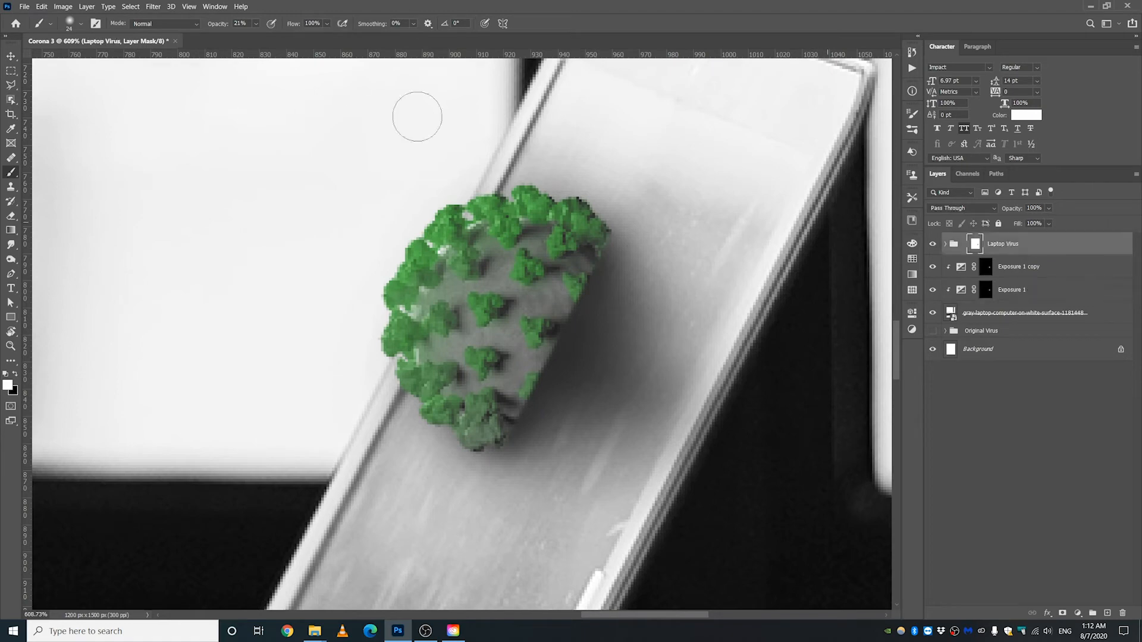
key(v)
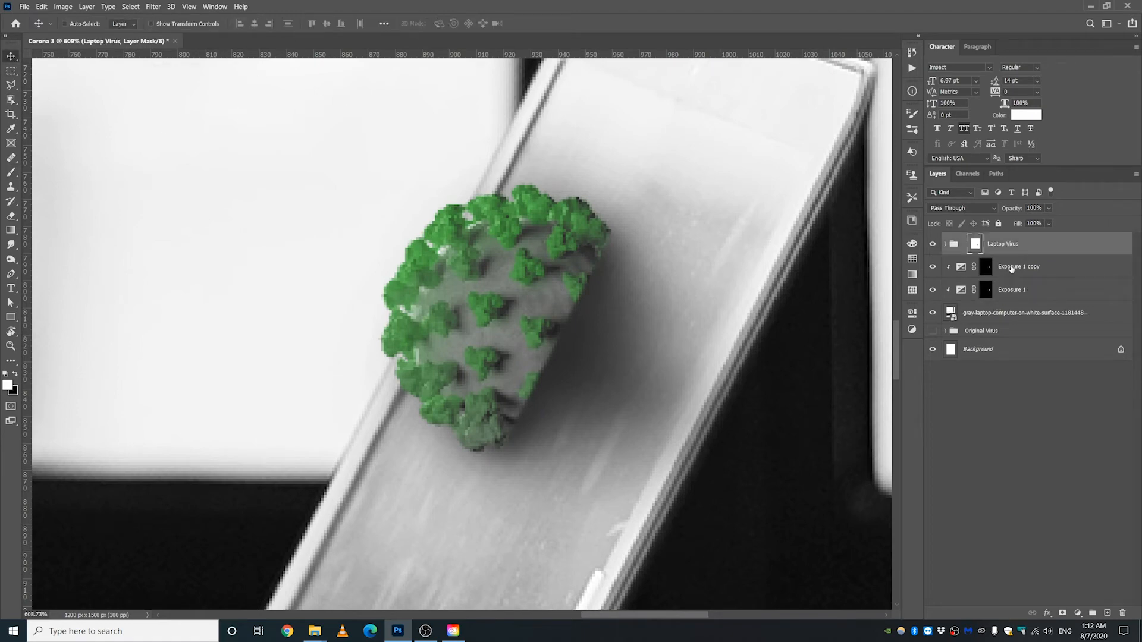
click(1013, 291)
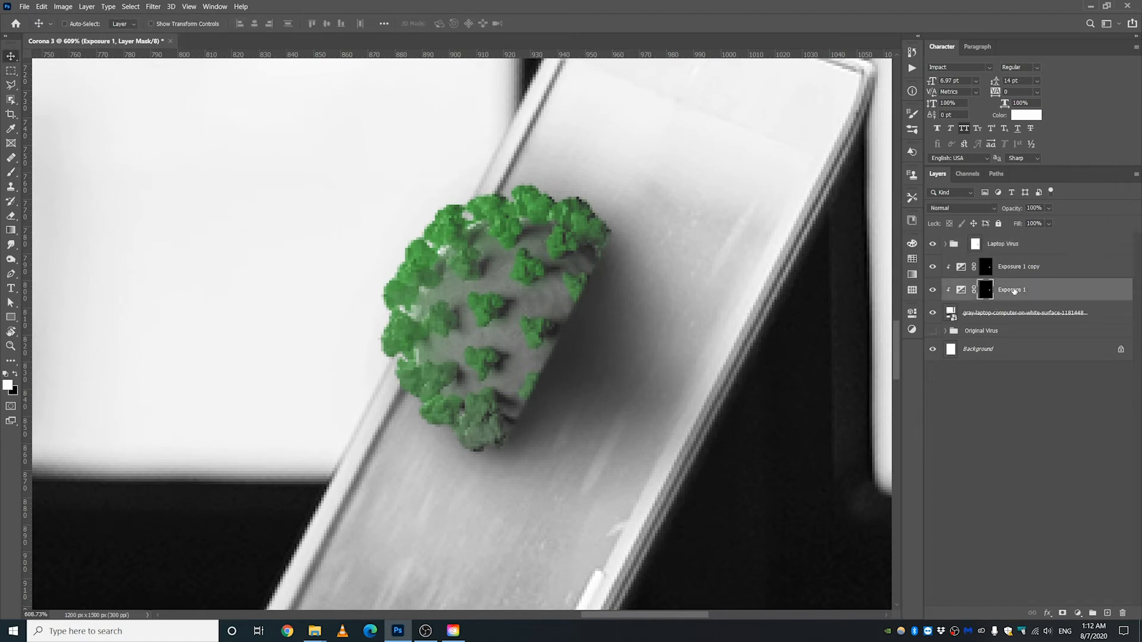
key(ctrl+j)
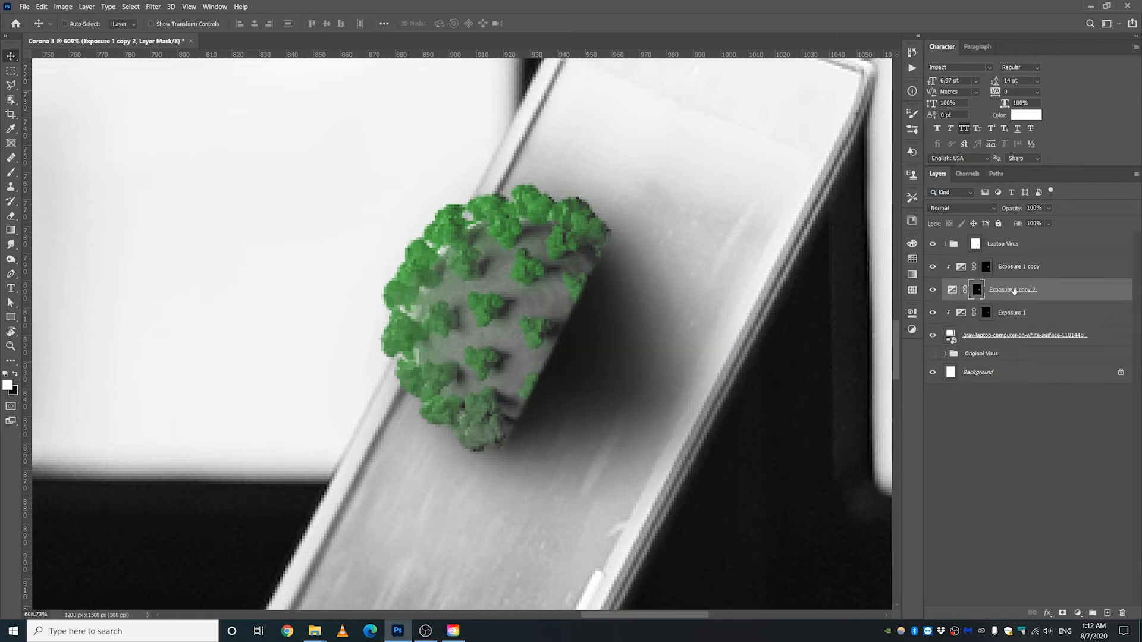
drag(1015, 290, 1014, 235)
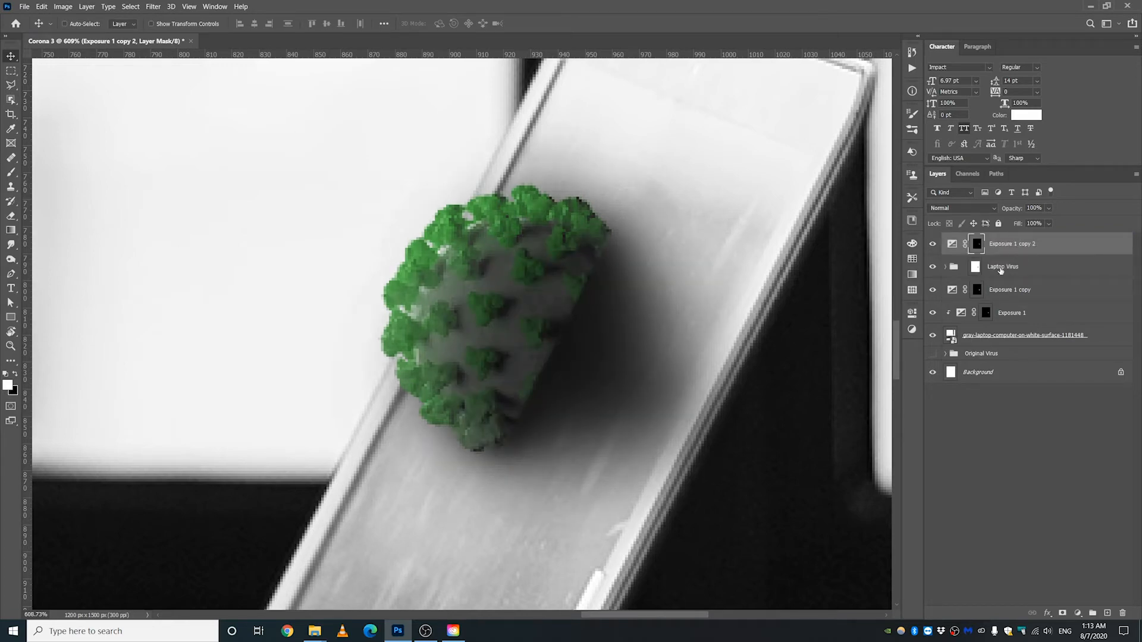
alt+click(996, 296)
Step: Compare the image with and without Exposure 1 copy 2, and clip that adjustment to the Laptop Virus group
click(933, 244)
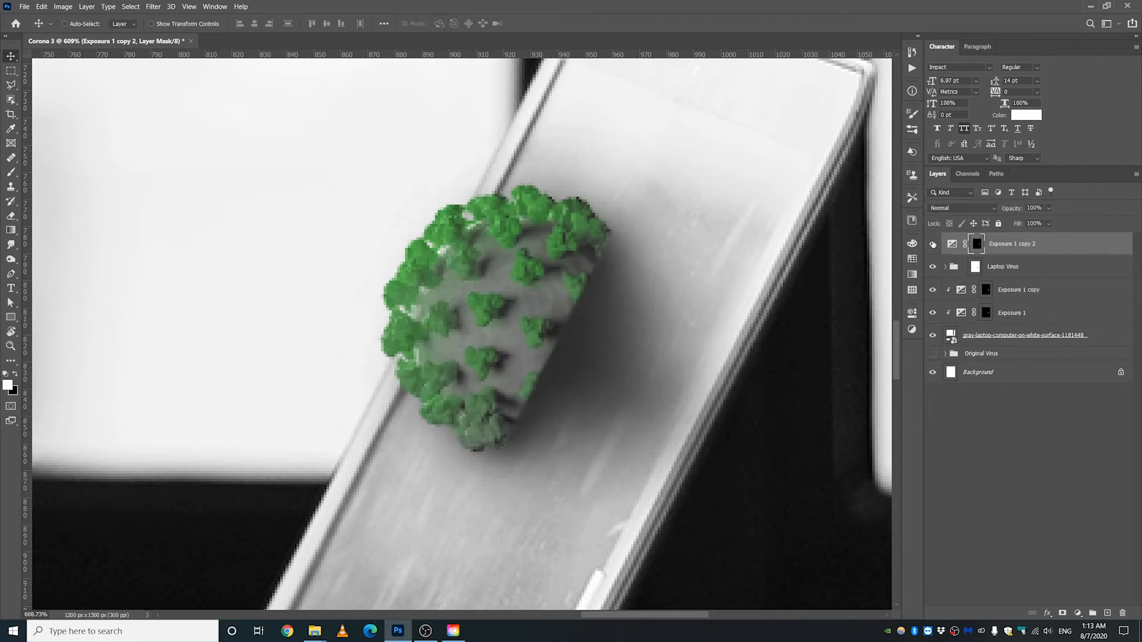
click(933, 244)
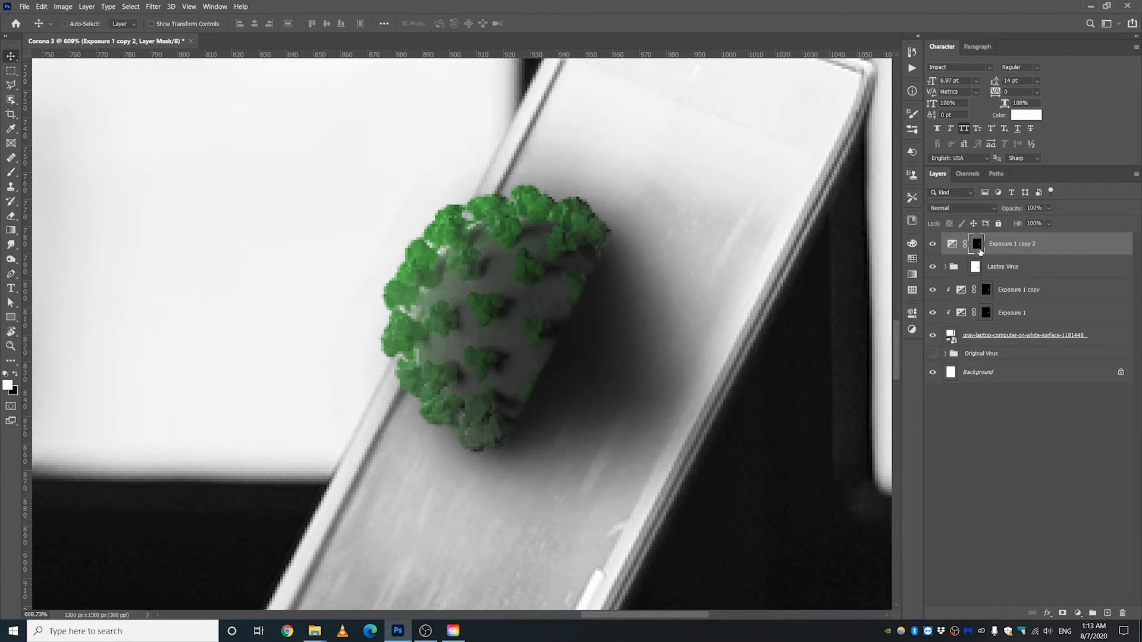
drag(977, 260, 980, 252)
alt+click(979, 252)
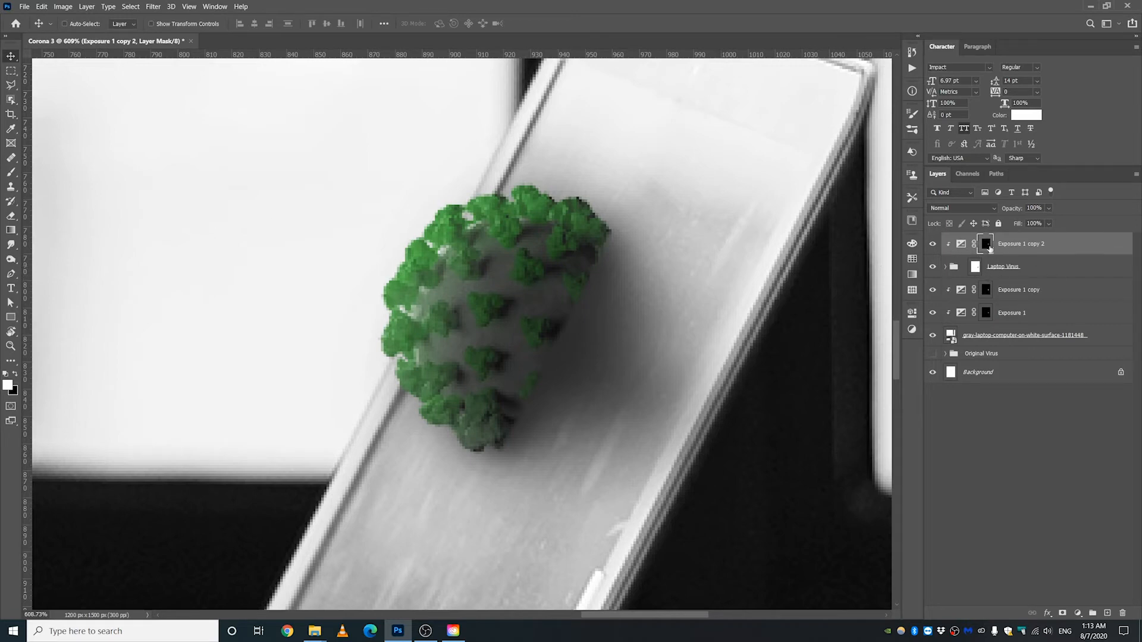
Step: Replace the mask of Exposure 1 copy 2 with a new layer mask inverted to black
right_click(989, 246)
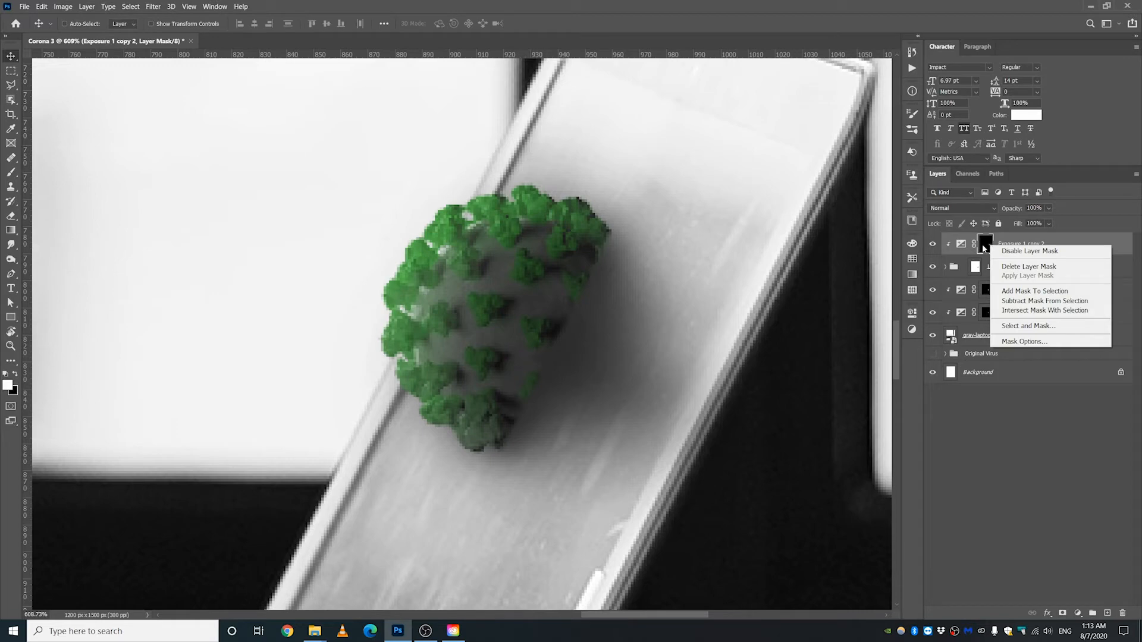
click(1015, 268)
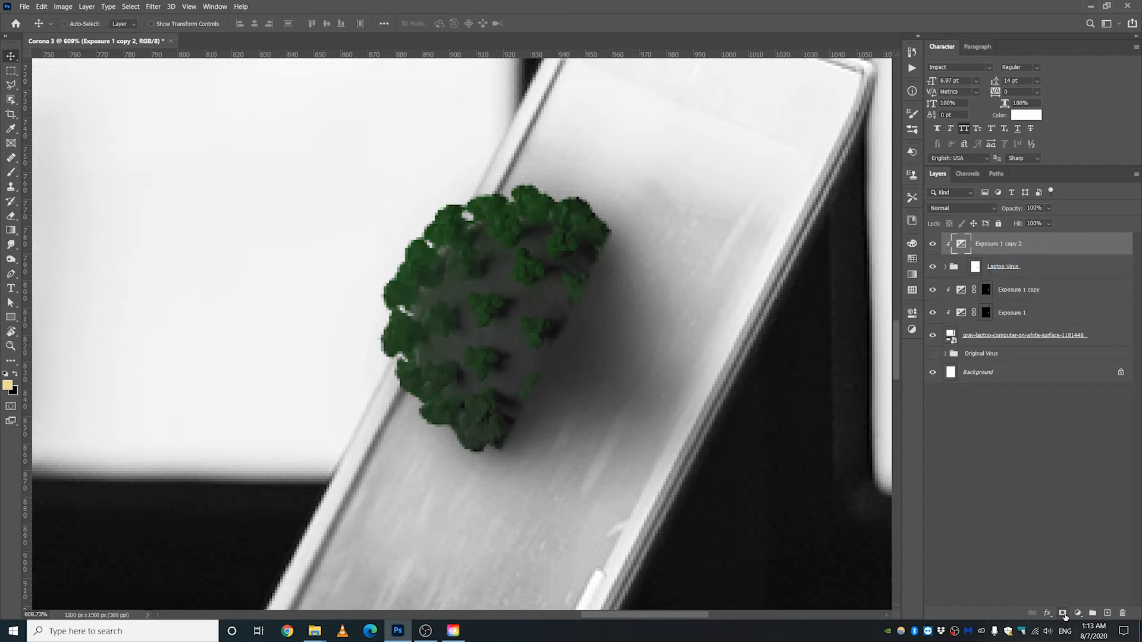
click(1063, 614)
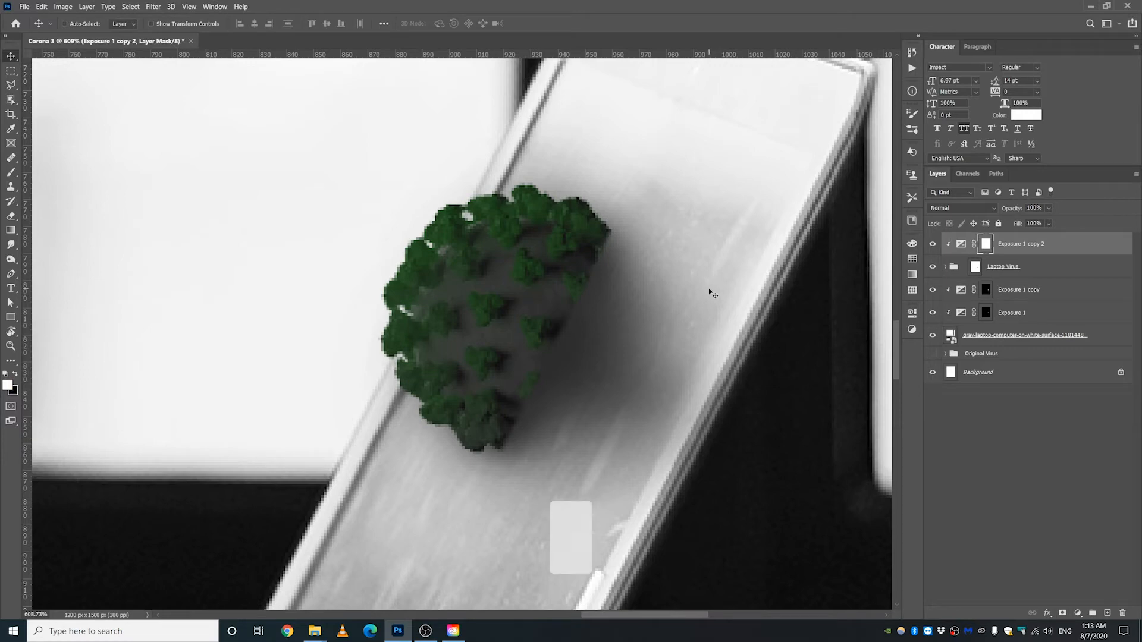
key(ctrl+i)
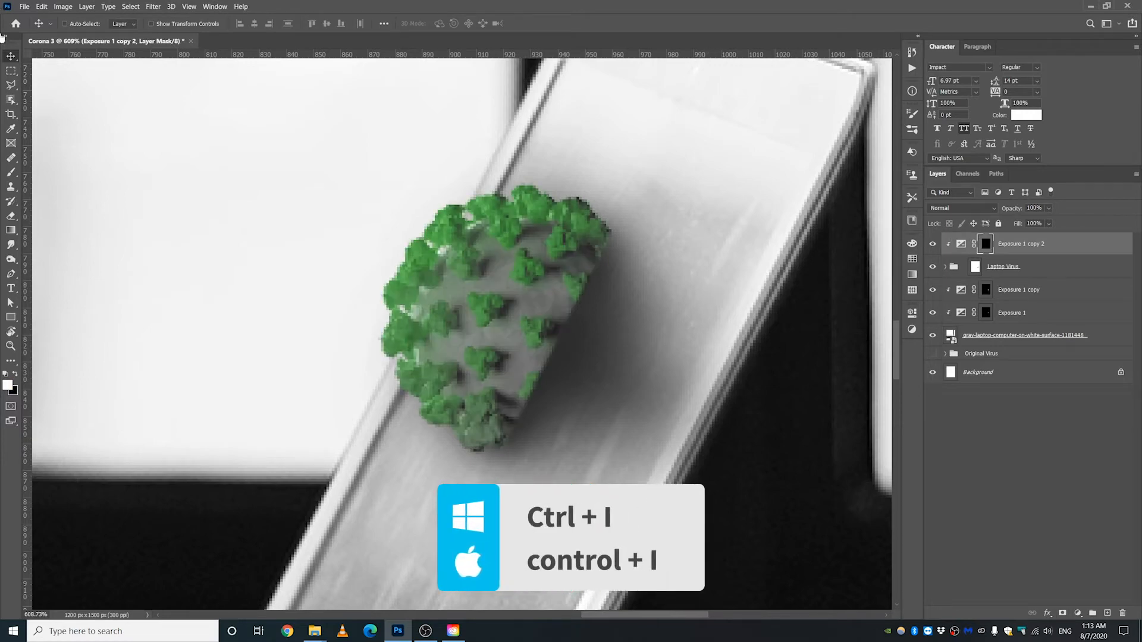
Step: Shade the virus near its cut edge with a 72 px white brush at 21% opacity on the Exposure 1 copy 2 mask
click(11, 173)
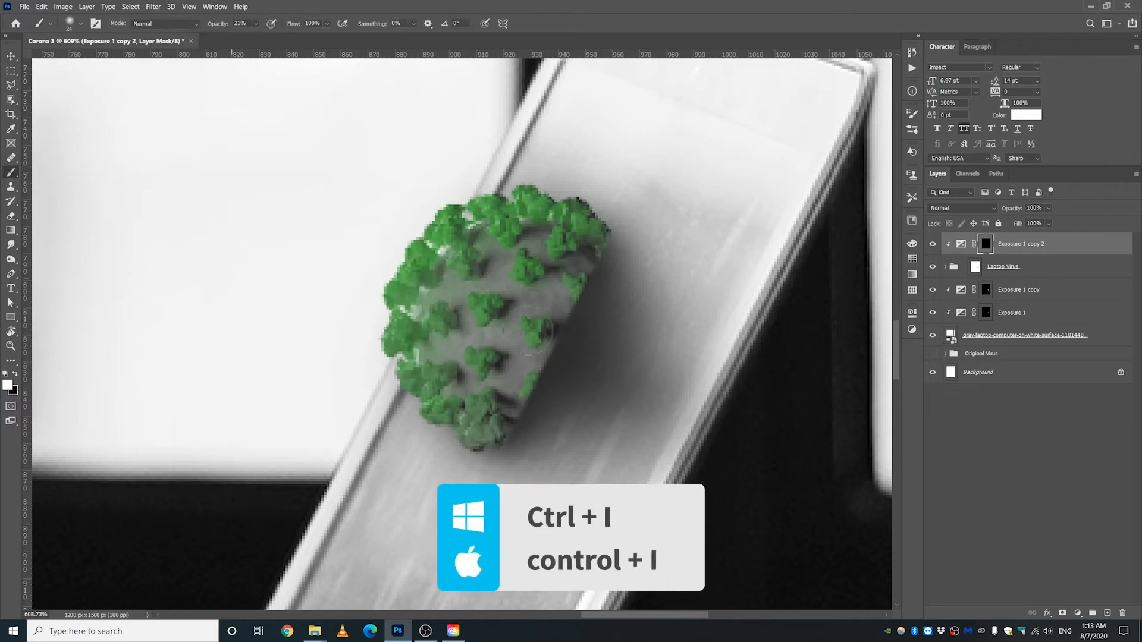
drag(577, 314, 661, 332)
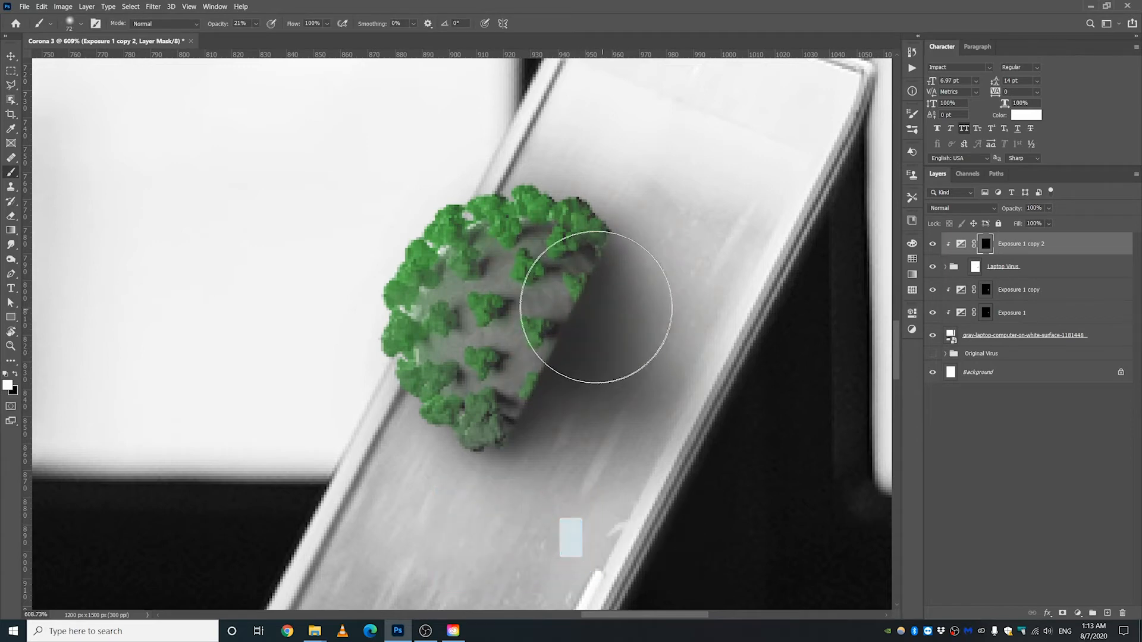
mouse_move(590, 304)
mouse_down()
mouse_move(523, 357)
mouse_move(545, 378)
mouse_move(553, 360)
mouse_move(482, 453)
mouse_move(495, 446)
mouse_move(459, 461)
mouse_up()
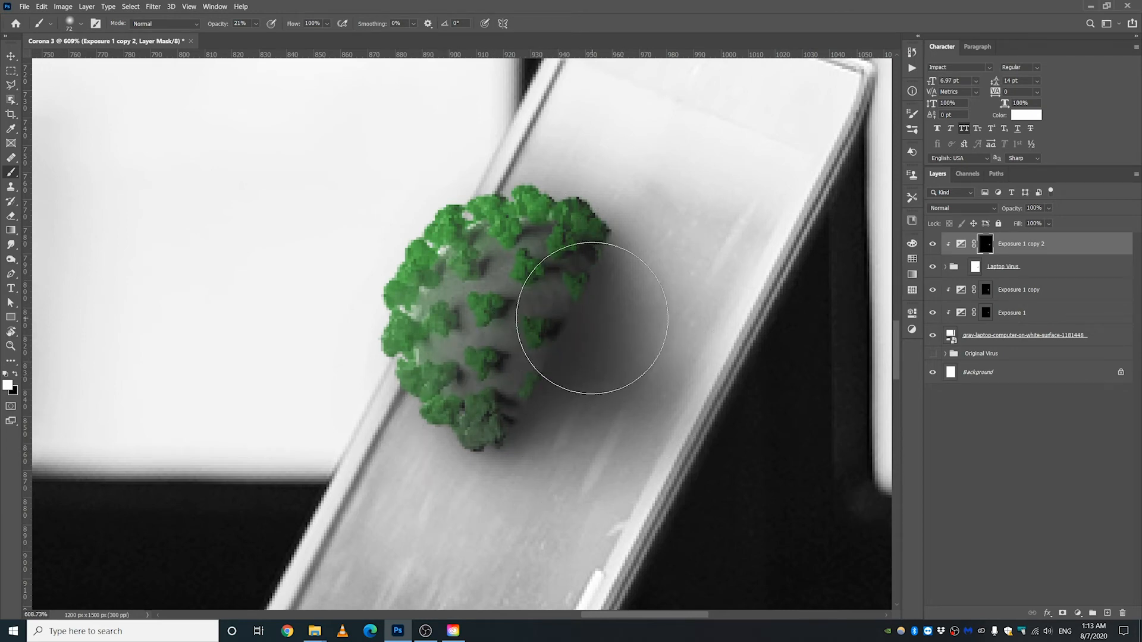
Step: Examine how the shaded virus blends with the laptop screen, both in the whole composition and up close
alt+scroll(573, 367, down, 1)
alt+scroll(574, 365, down, 8)
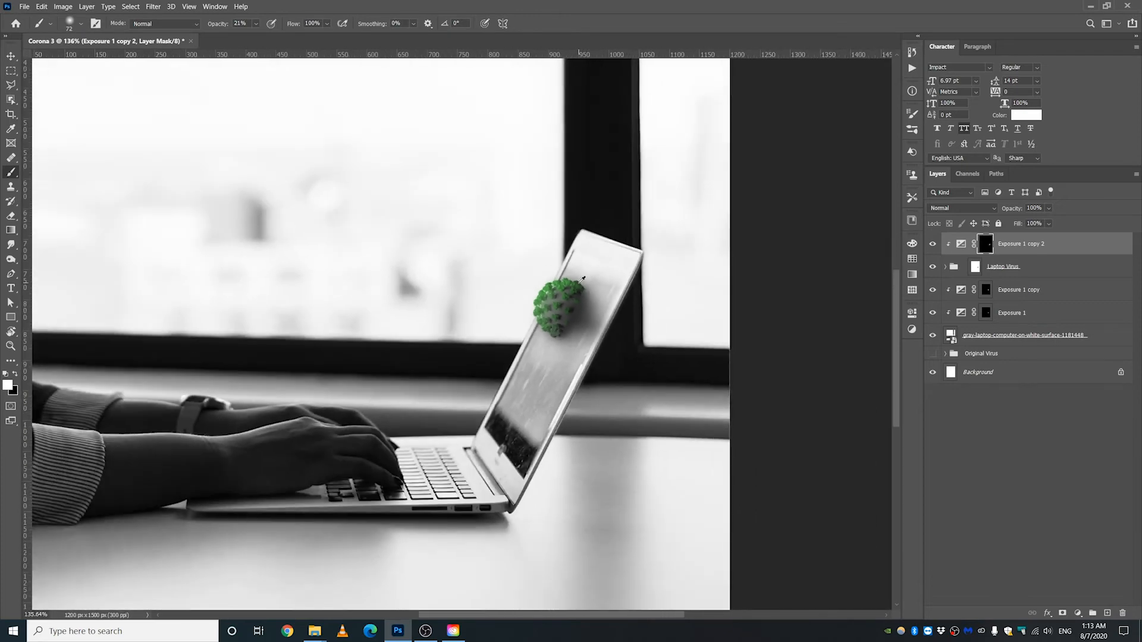
alt+scroll(515, 267, down, 1)
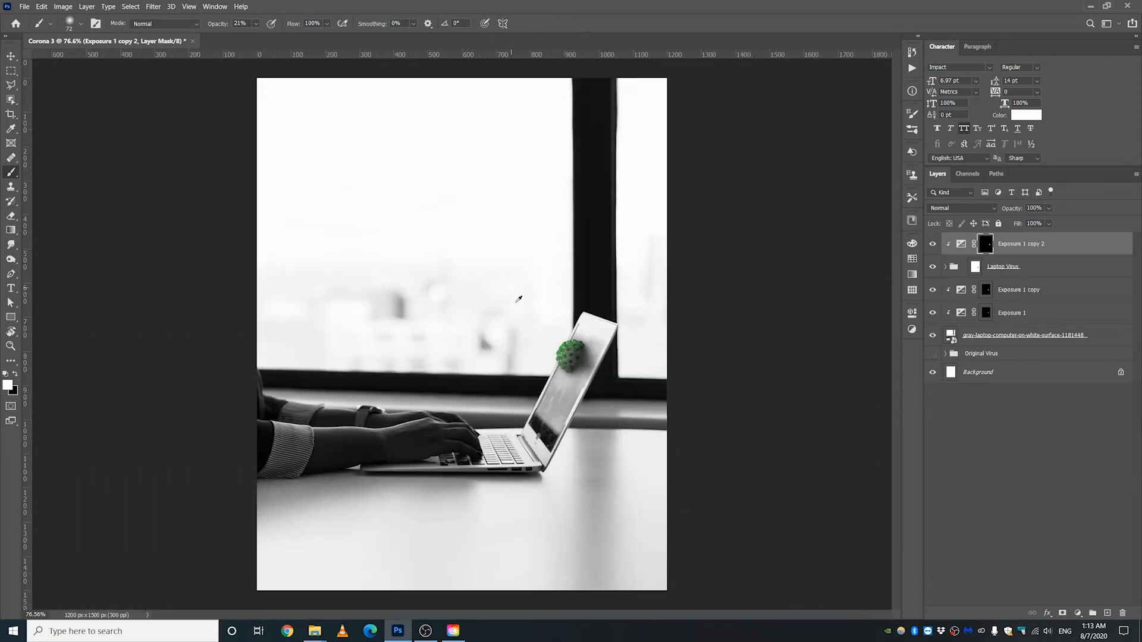
alt+scroll(527, 340, up, 1)
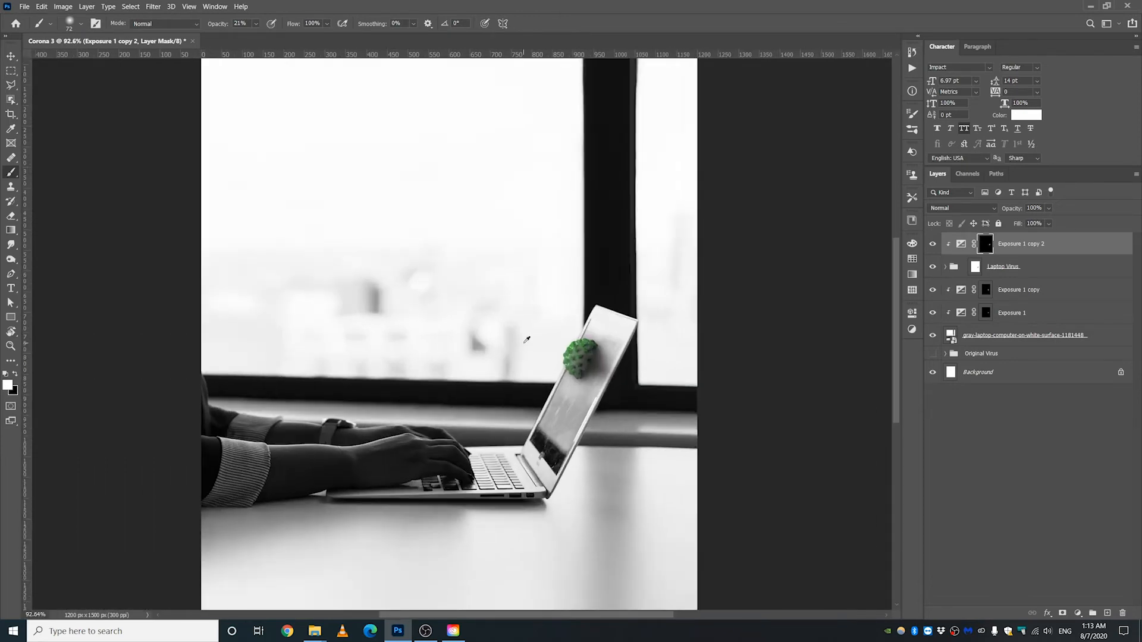
alt+scroll(589, 351, up, 8)
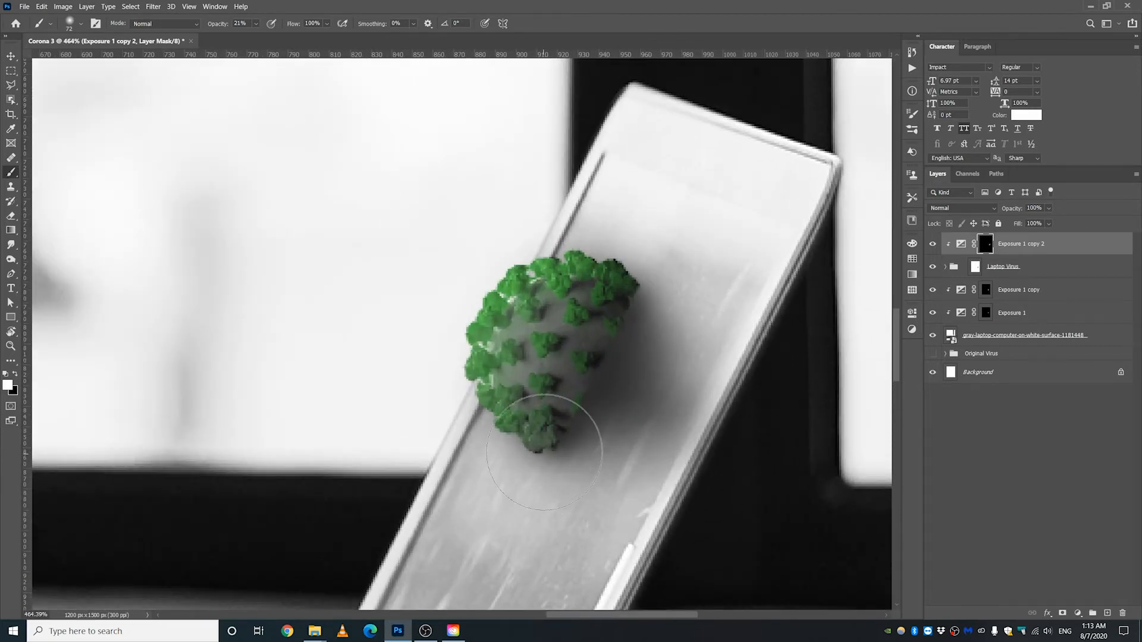
alt+scroll(576, 350, down, 2)
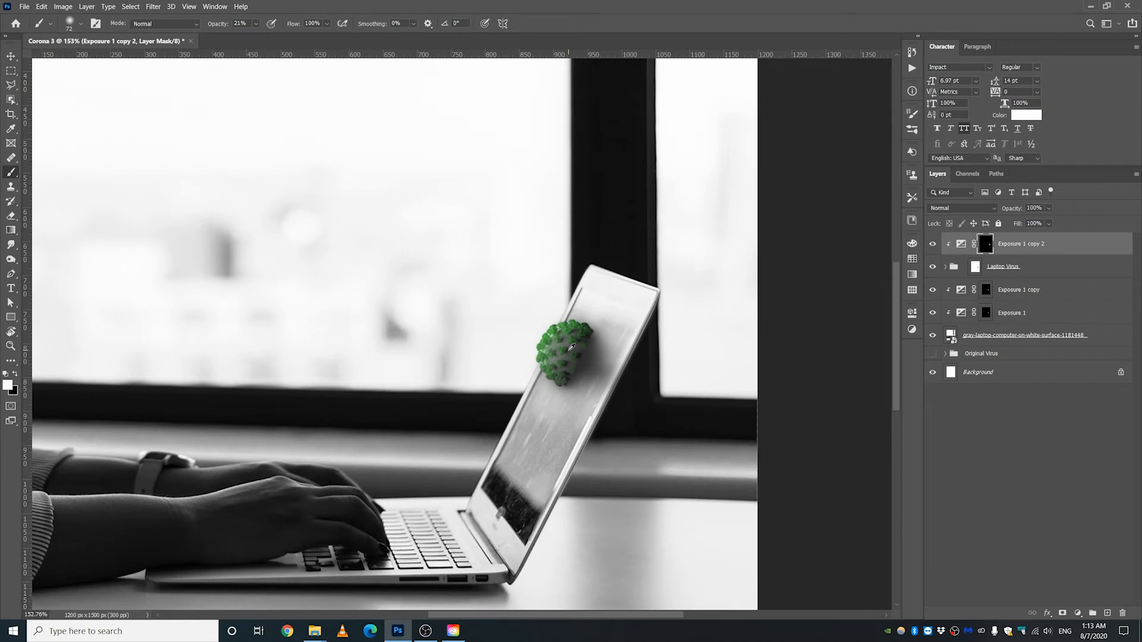
scroll(571, 347, down, 4)
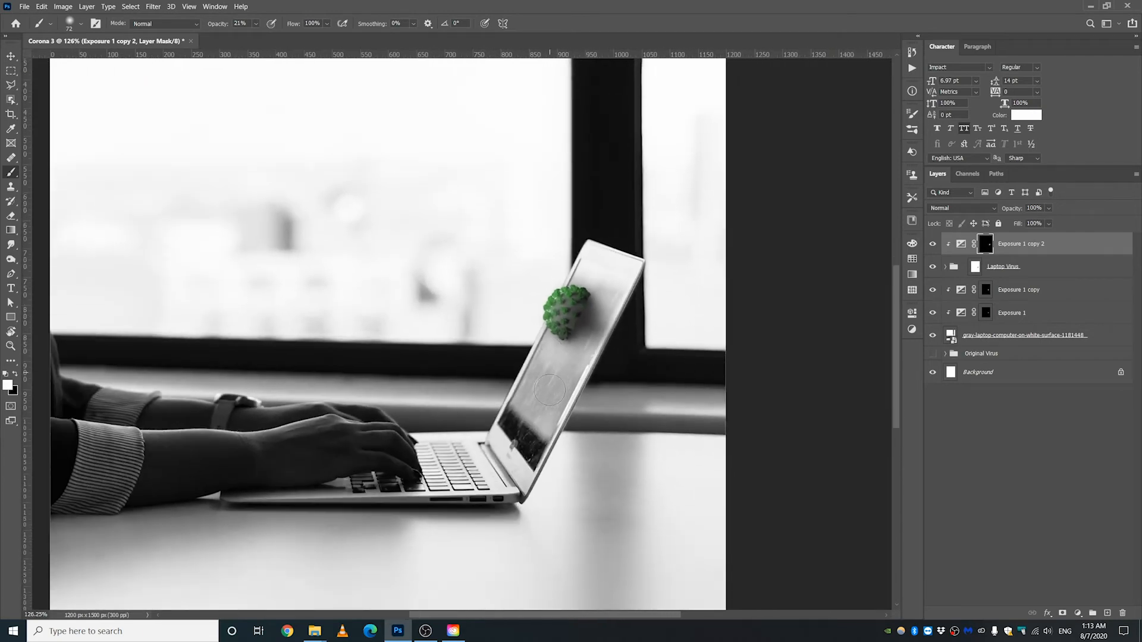
scroll(549, 390, up, 3)
drag(611, 270, 593, 271)
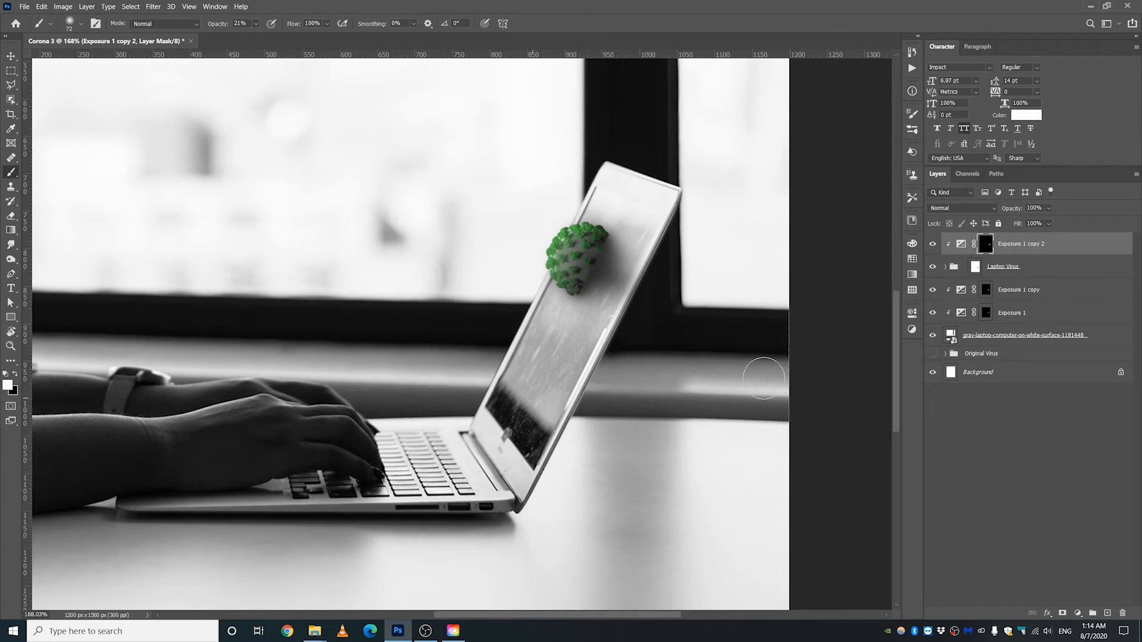
scroll(395, 477, down, 1)
scroll(512, 333, down, 1)
Step: Deepen the screen shadow and the virus's shaded side by painting white on the masks of Exposure 1 copy and Exposure 1 copy 2
scroll(583, 256, up, 9)
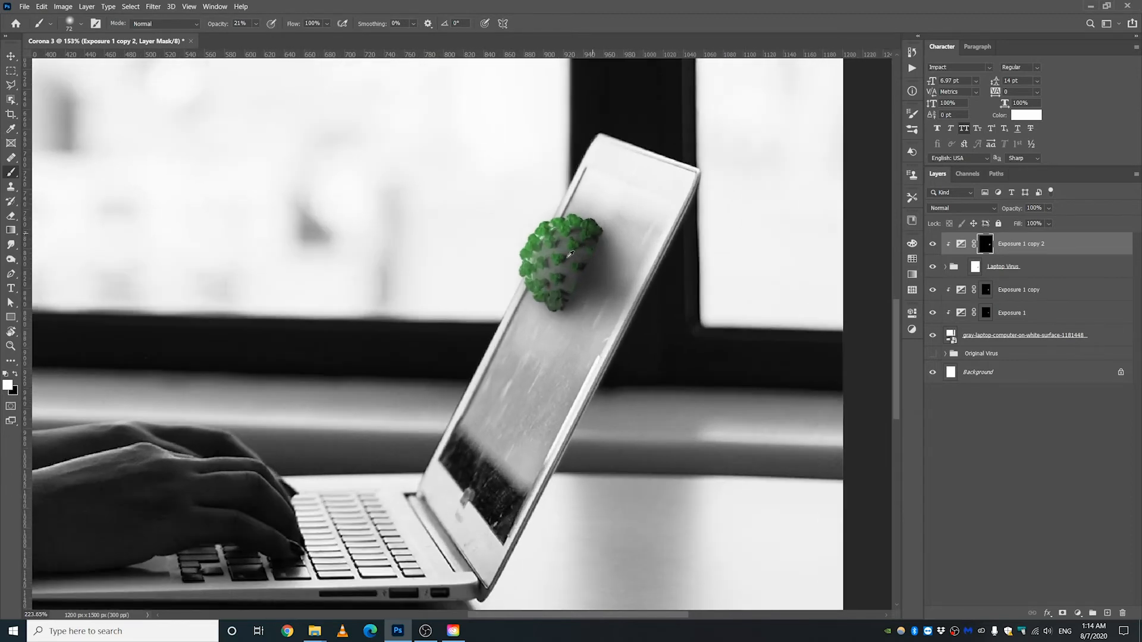
scroll(588, 262, up, 3)
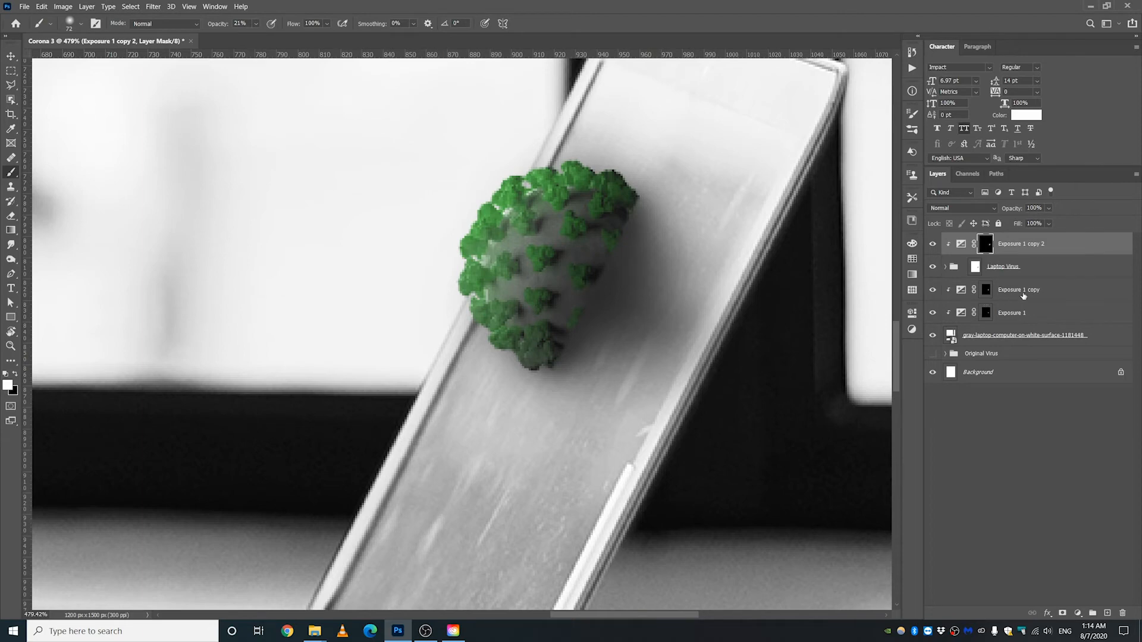
click(987, 291)
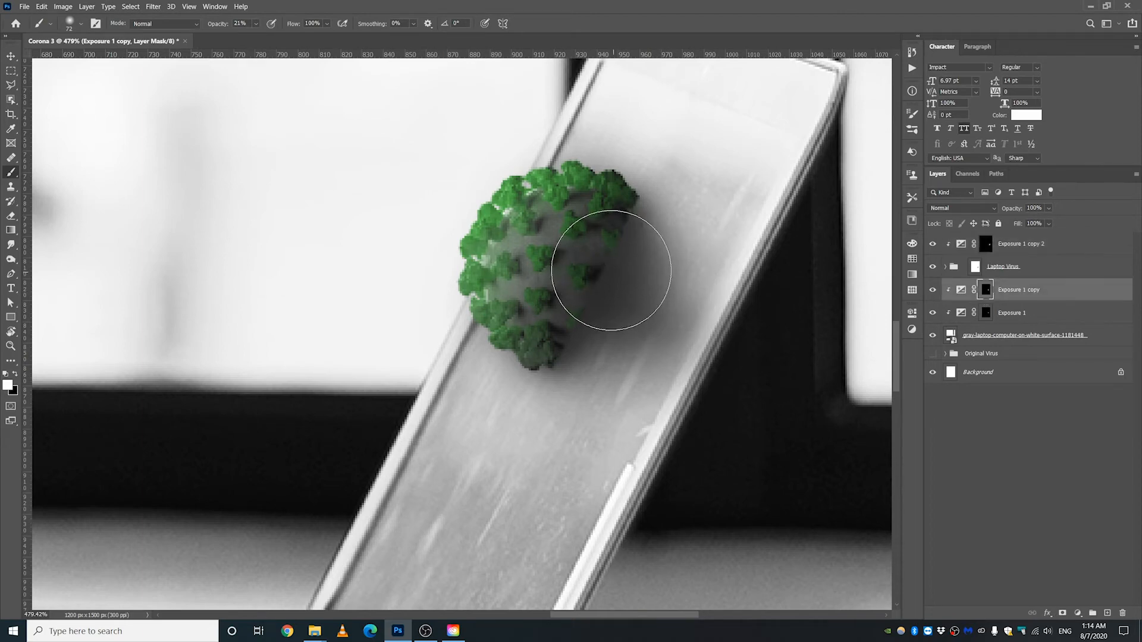
click(976, 247)
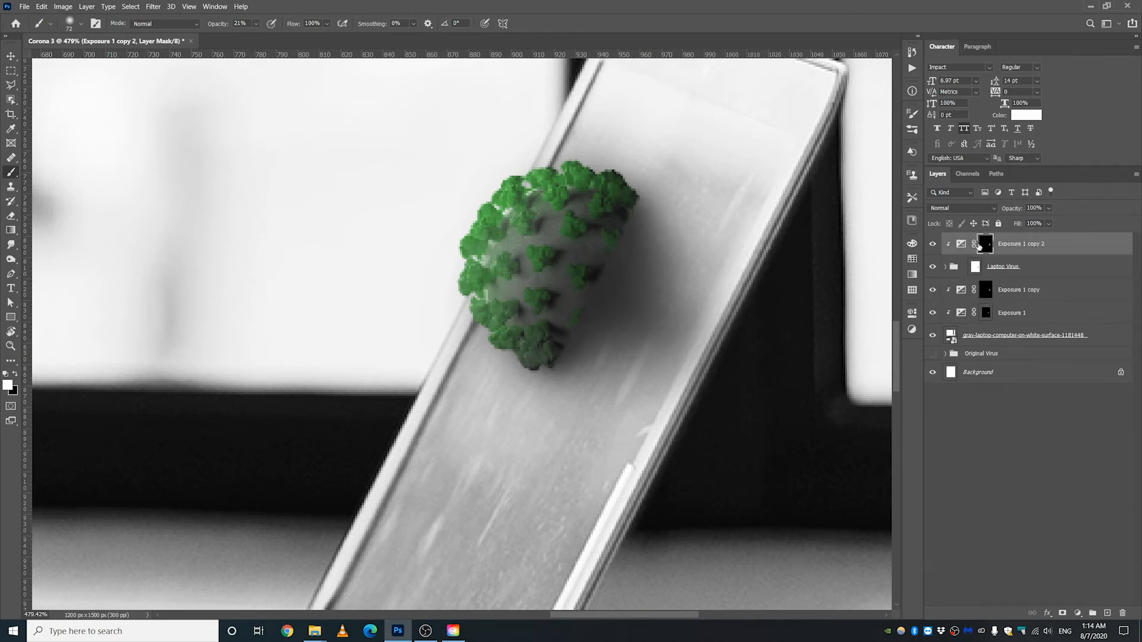
drag(599, 268, 580, 312)
Step: Check the exposure settings of Exposure 1 copy 2 and examine the virus's shading in the whole composition and up close
click(965, 245)
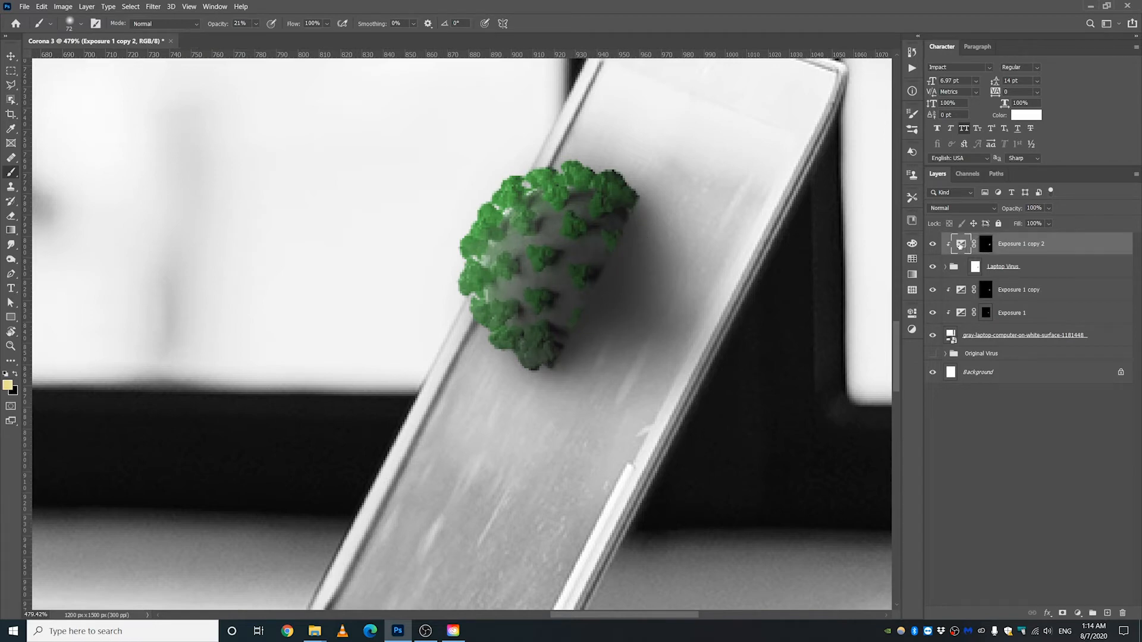
scroll(634, 234, up, 2)
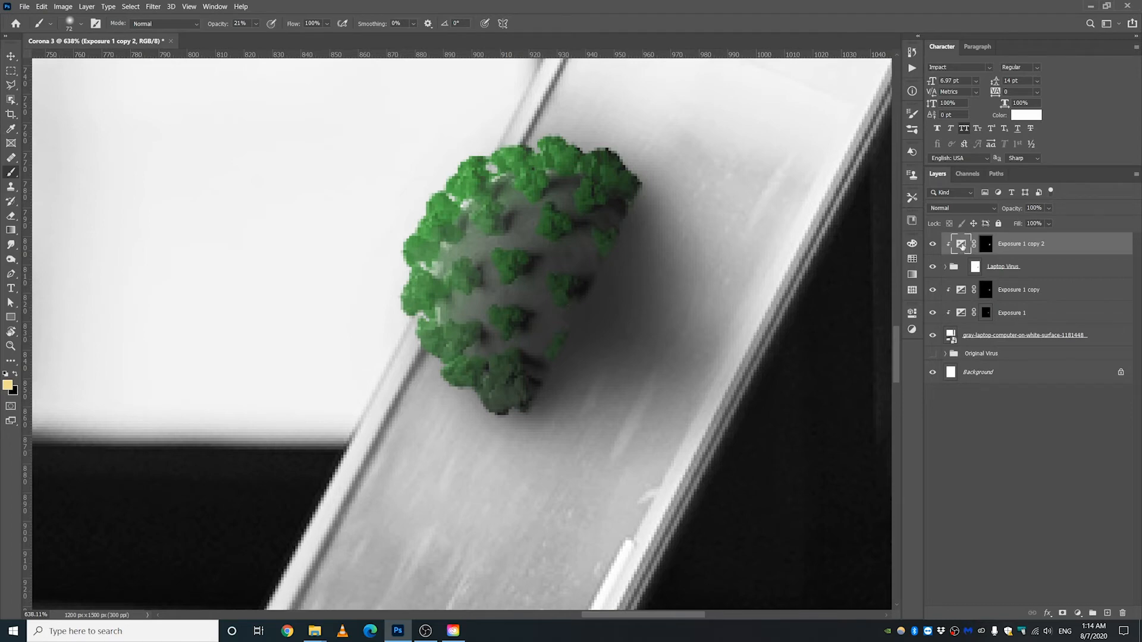
double_click(962, 245)
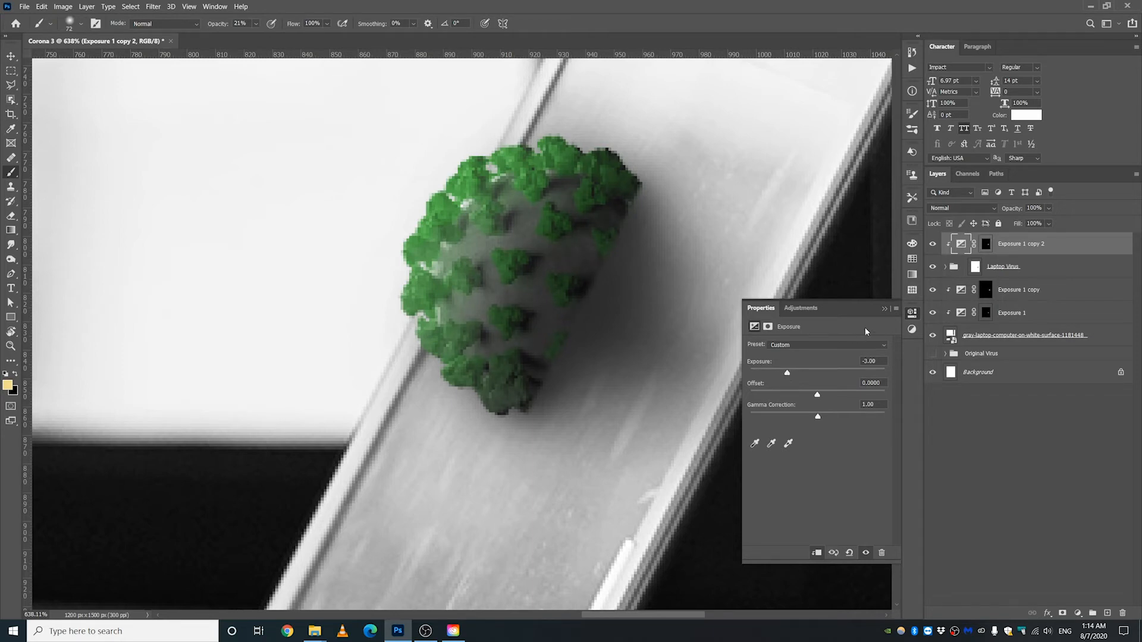
click(885, 308)
scroll(631, 308, down, 10)
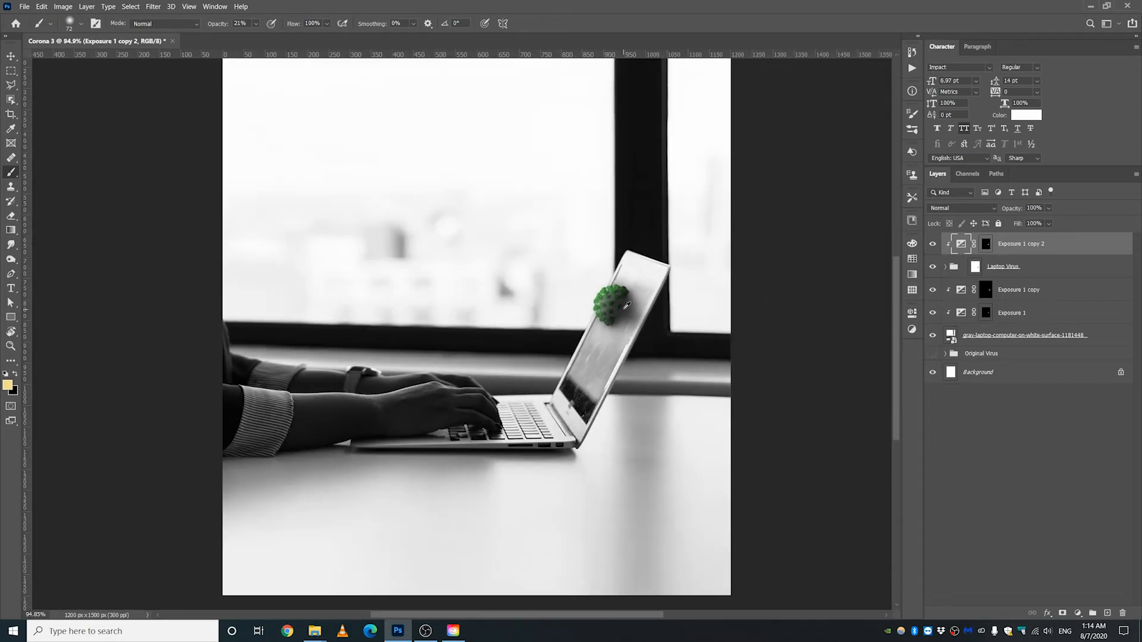
scroll(493, 327, up, 12)
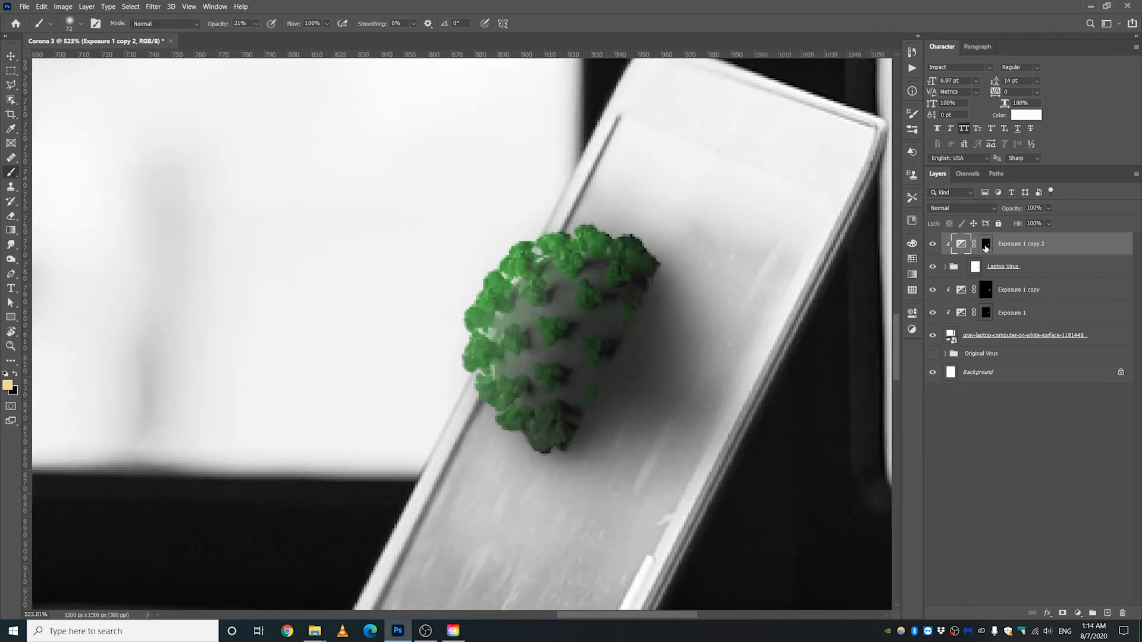
Step: Refine the shading along the virus's cut edge on the Exposure 1 copy 2 mask with a soft brush at 21% opacity
click(985, 244)
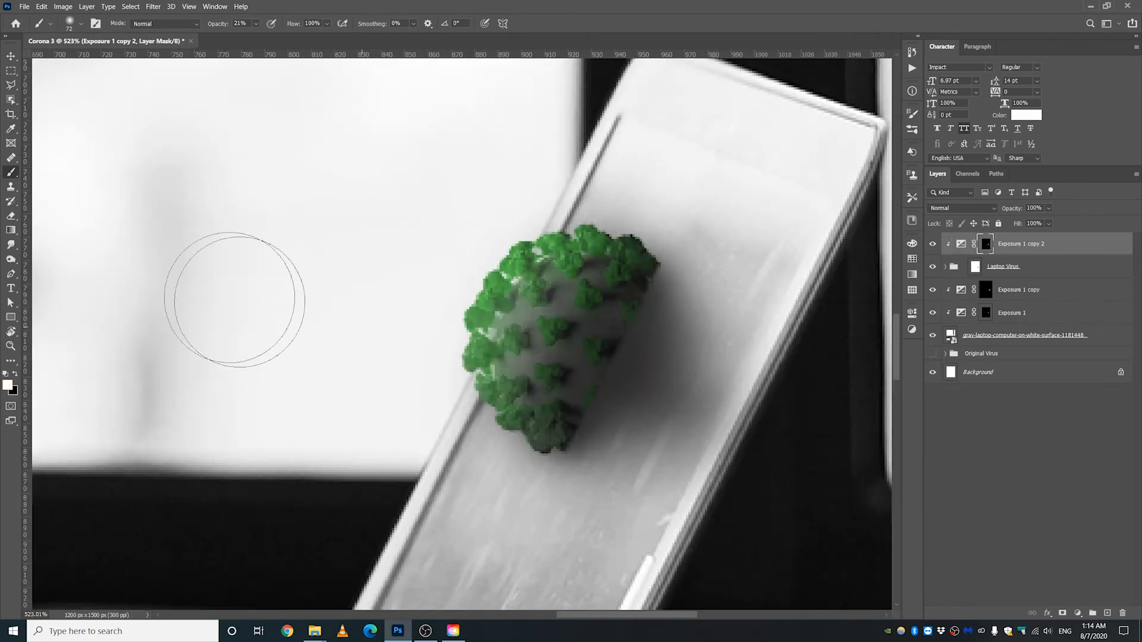
mouse_move(514, 326)
mouse_down()
mouse_move(543, 281)
mouse_move(495, 282)
mouse_move(545, 283)
mouse_move(538, 338)
mouse_move(485, 384)
mouse_move(510, 419)
mouse_move(502, 383)
mouse_move(544, 238)
mouse_move(553, 256)
mouse_move(591, 243)
mouse_move(542, 242)
mouse_move(529, 266)
mouse_move(607, 382)
mouse_move(609, 365)
mouse_move(574, 365)
mouse_move(584, 255)
mouse_up()
key(x)
click(1008, 290)
key(x)
Step: Lower the exposure of Exposure 1 copy 2 to about -3.87 and check the virus's shading against the laptop
click(999, 245)
double_click(961, 244)
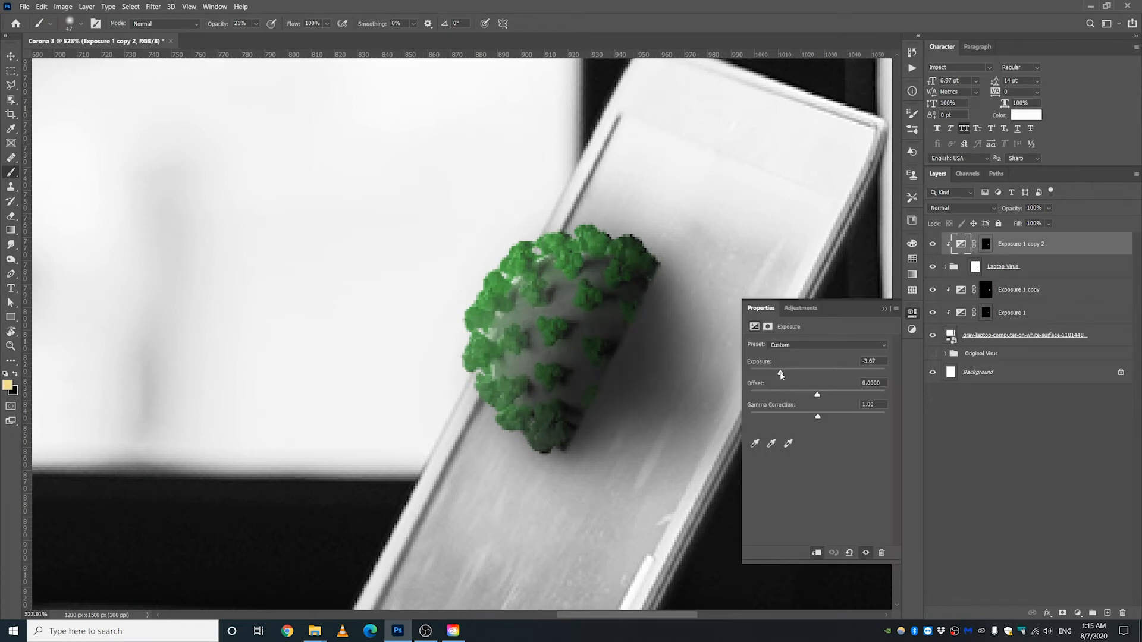
click(994, 435)
click(912, 313)
click(986, 244)
key(x)
key(x)
scroll(623, 367, down, 10)
scroll(559, 350, up, 12)
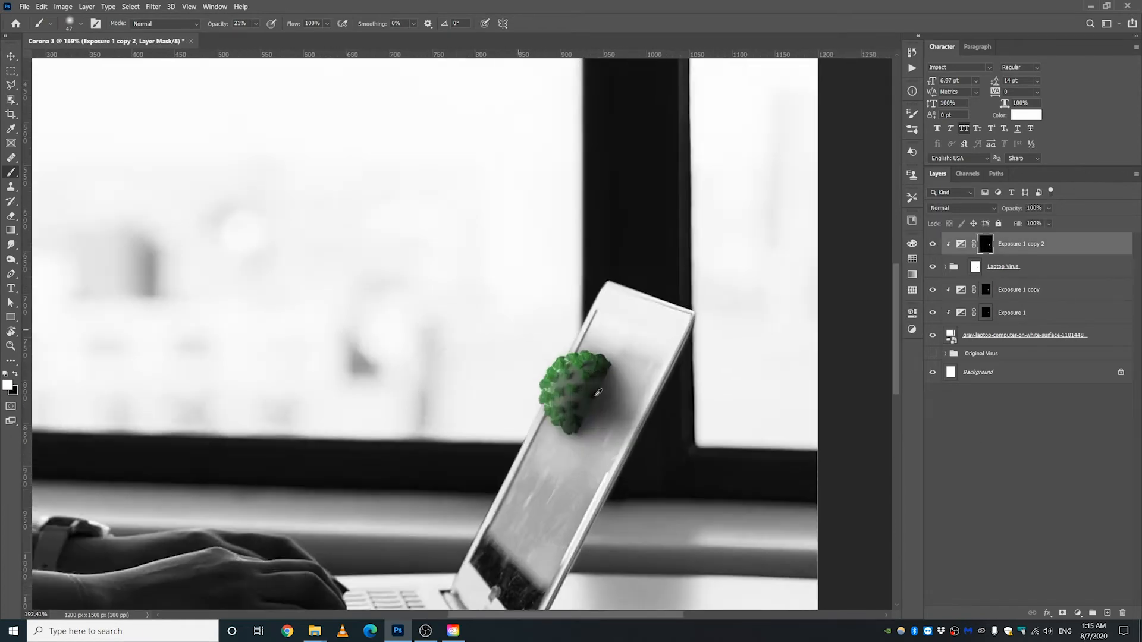
Step: Raise the exposure of Exposure 1 copy 2 slightly to soften the virus's shading, and open the settings of Exposure 1 copy
click(1002, 266)
key(v)
scroll(455, 295, down, 8)
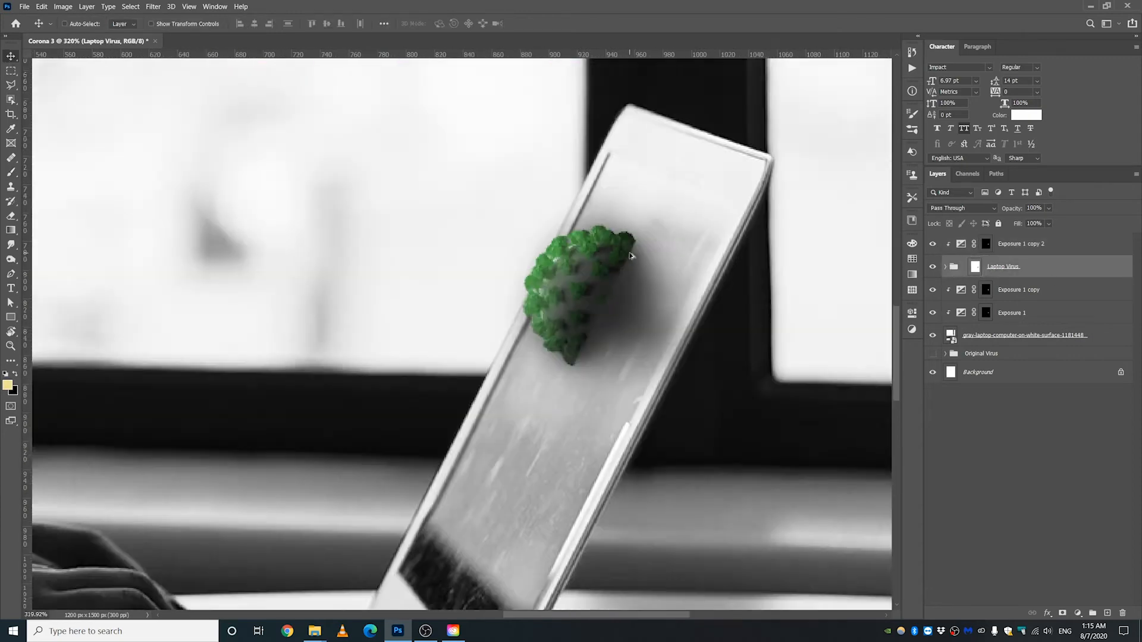
double_click(961, 244)
drag(783, 373, 790, 374)
click(961, 291)
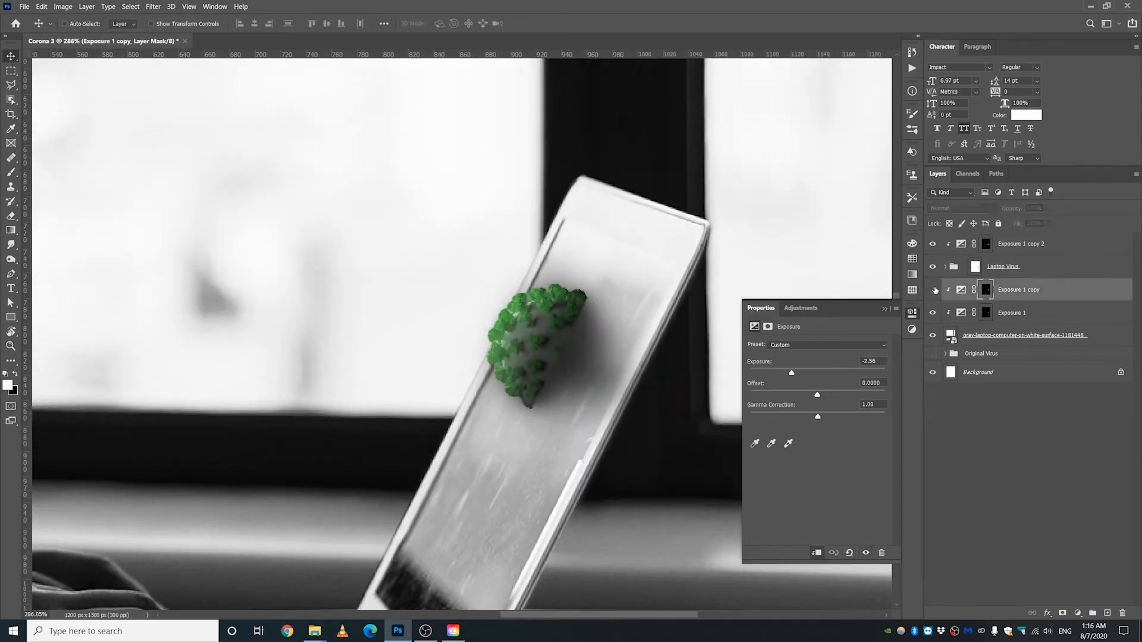
Step: Check what the Exposure 1 copy layer contributes to the shadow and compare its exposure settings with those of Exposure 1
click(933, 290)
click(933, 290)
click(962, 315)
click(961, 292)
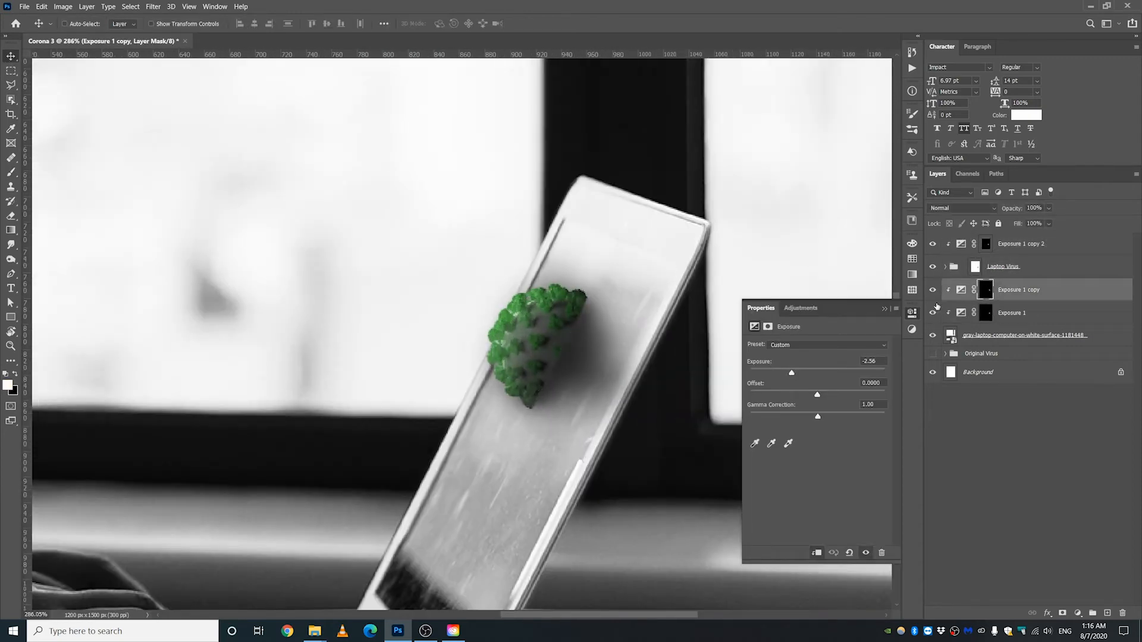
Step: Duplicate the Exposure 1 copy 2 adjustment layer and clip the duplicate to the Laptop Virus group
click(1018, 245)
click(961, 244)
click(884, 309)
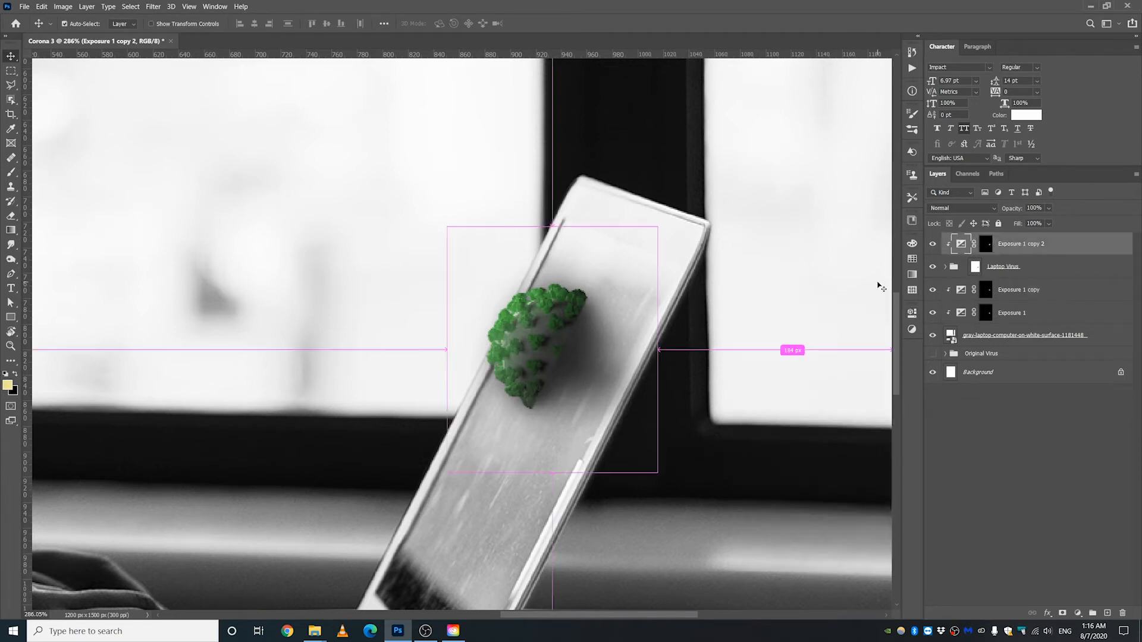
key(ctrl+j)
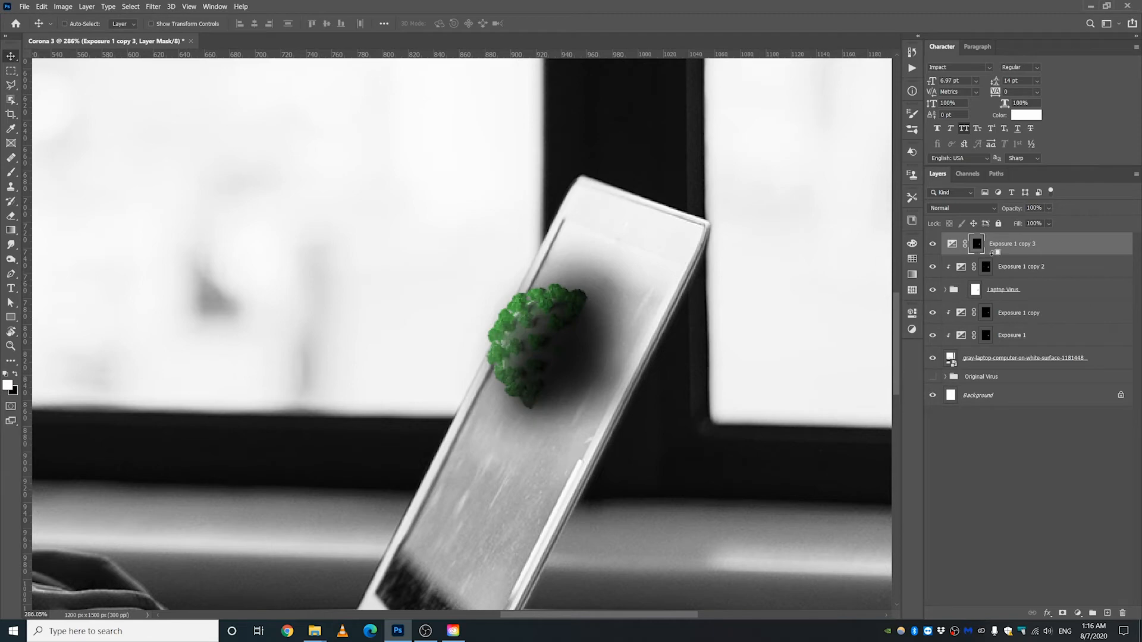
alt+click(992, 253)
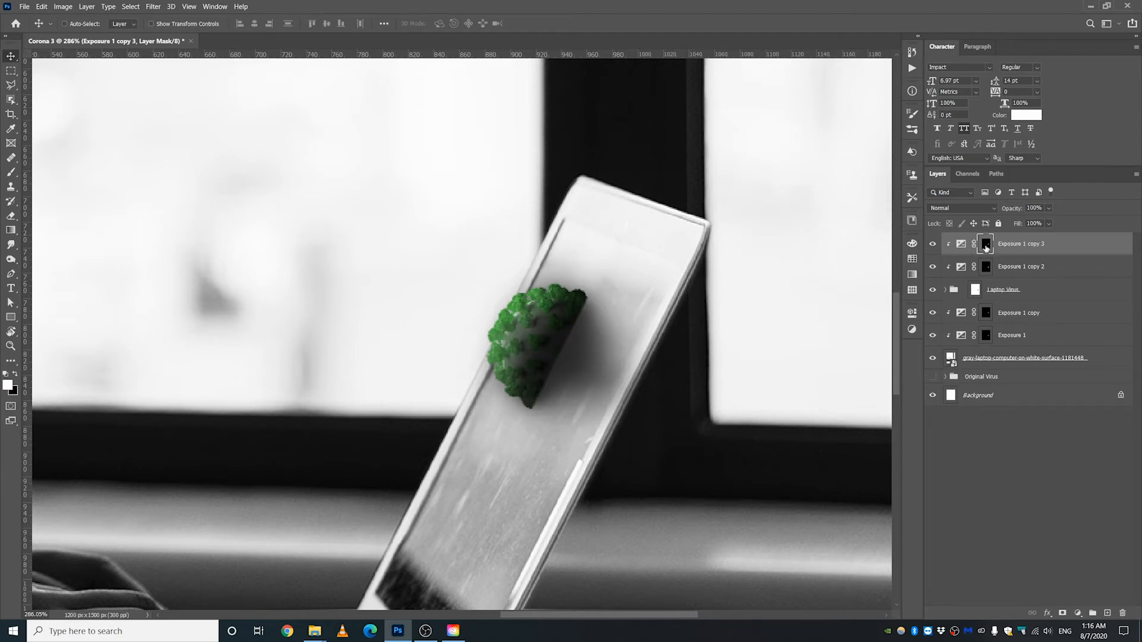
Step: Black out the duplicated exposure layer's mask by painting over its white area with a large black brush at 100% opacity
alt+click(986, 247)
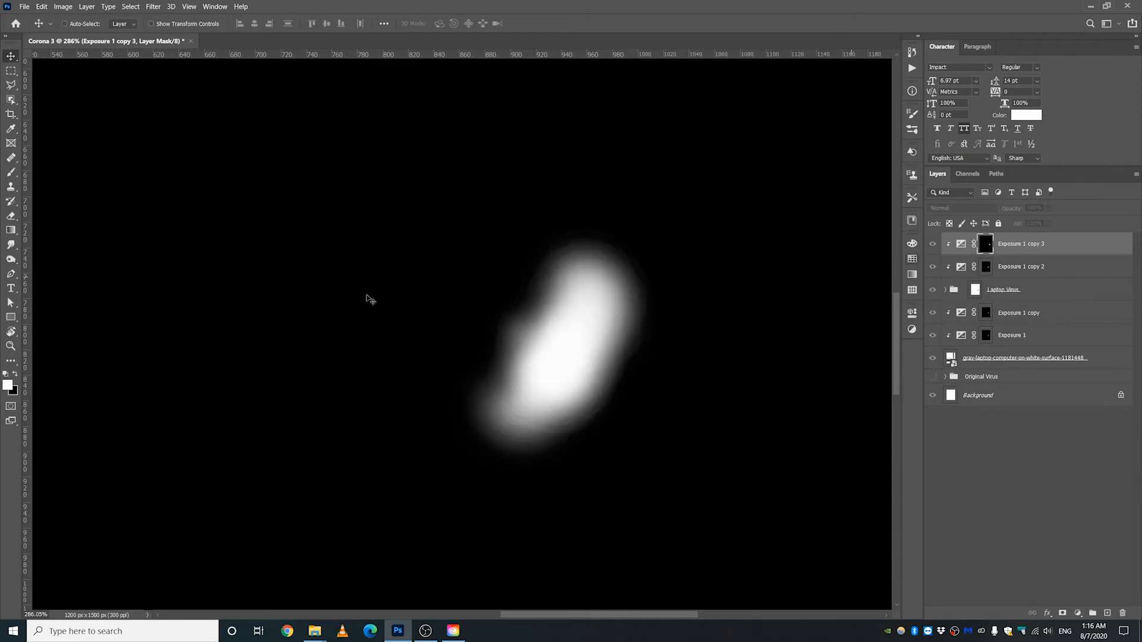
click(13, 175)
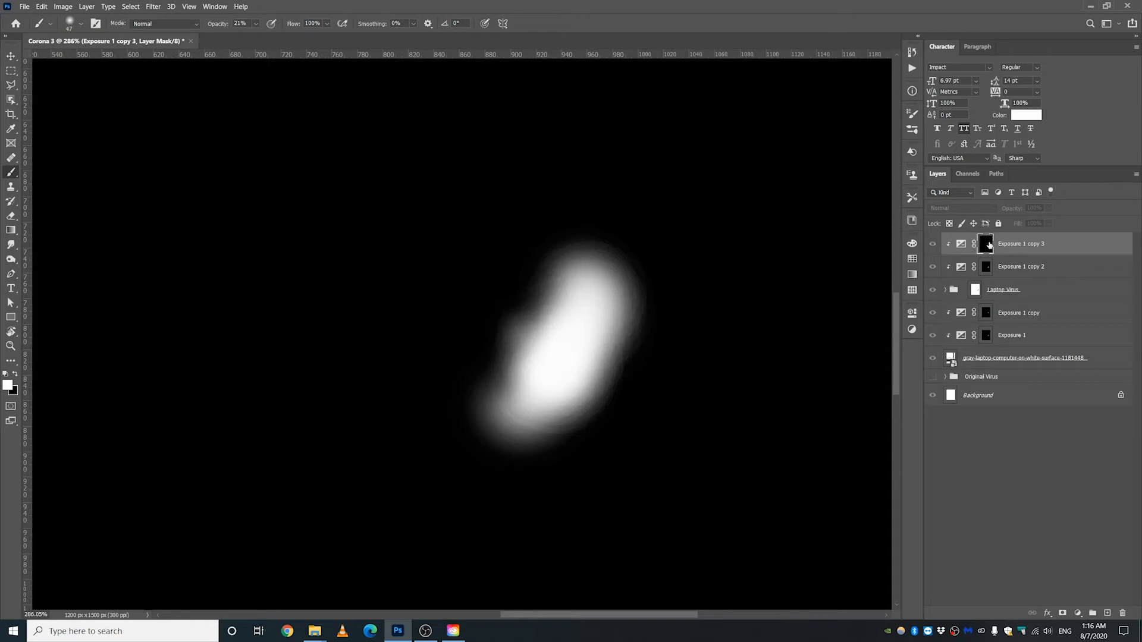
alt+click(987, 247)
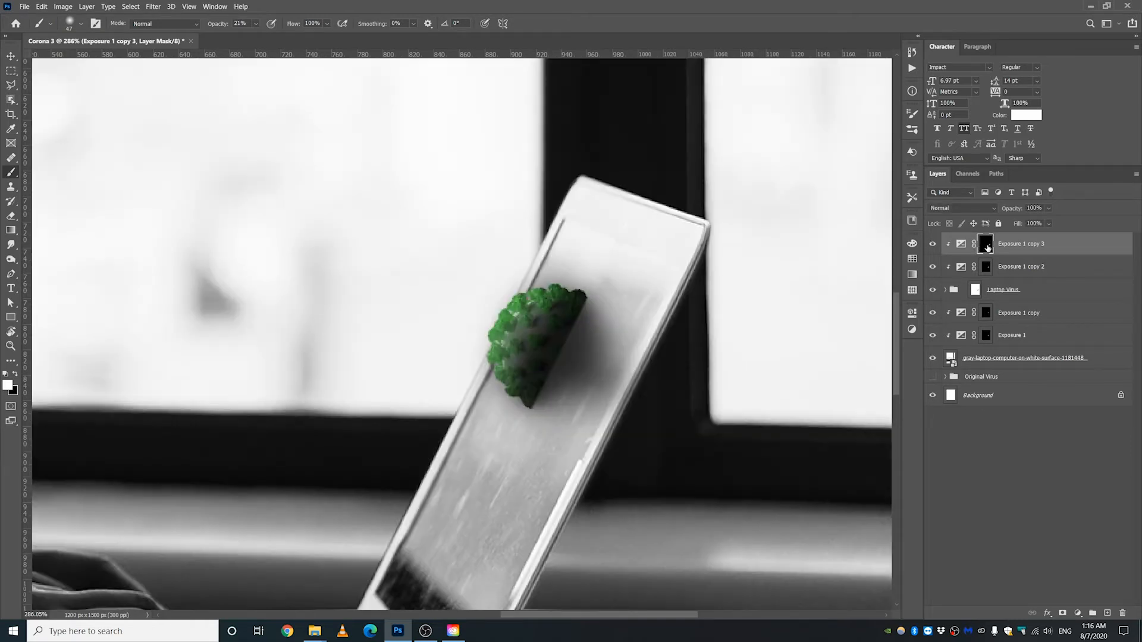
alt+click(987, 247)
alt+click(988, 248)
alt+click(988, 247)
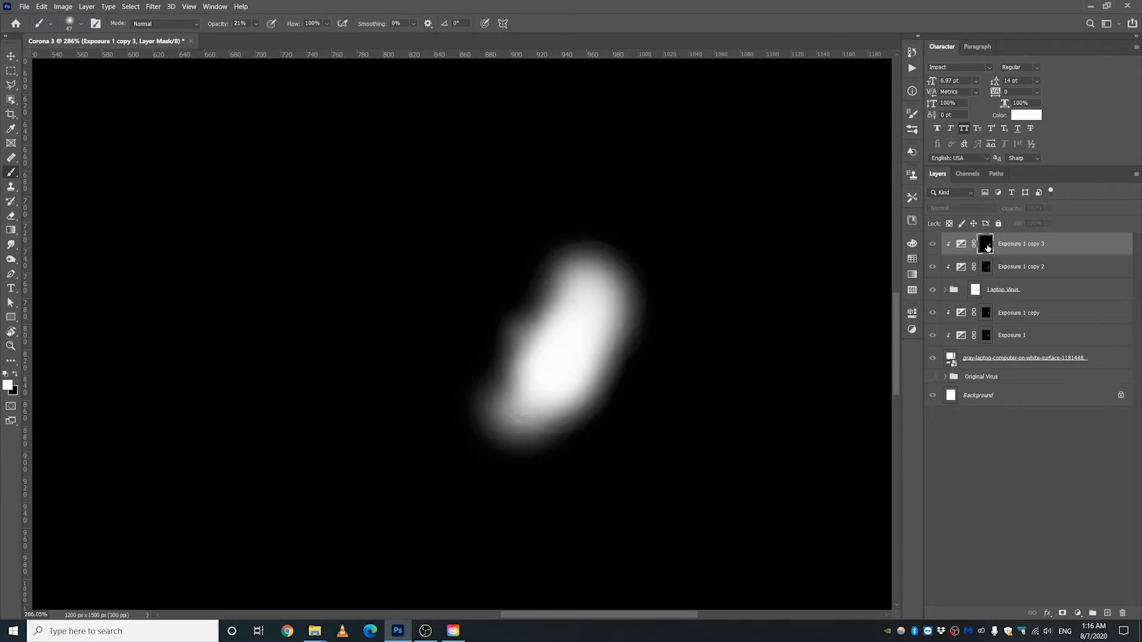
drag(442, 229, 803, 232)
click(17, 374)
click(256, 25)
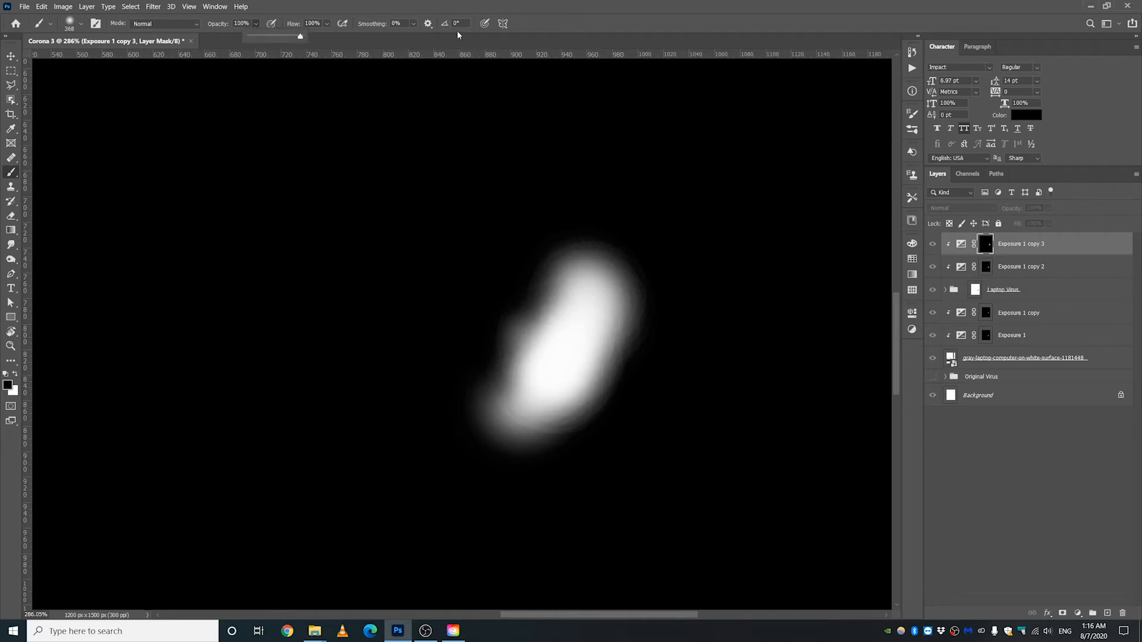
mouse_move(571, 321)
mouse_down()
mouse_move(581, 357)
mouse_move(446, 433)
mouse_up()
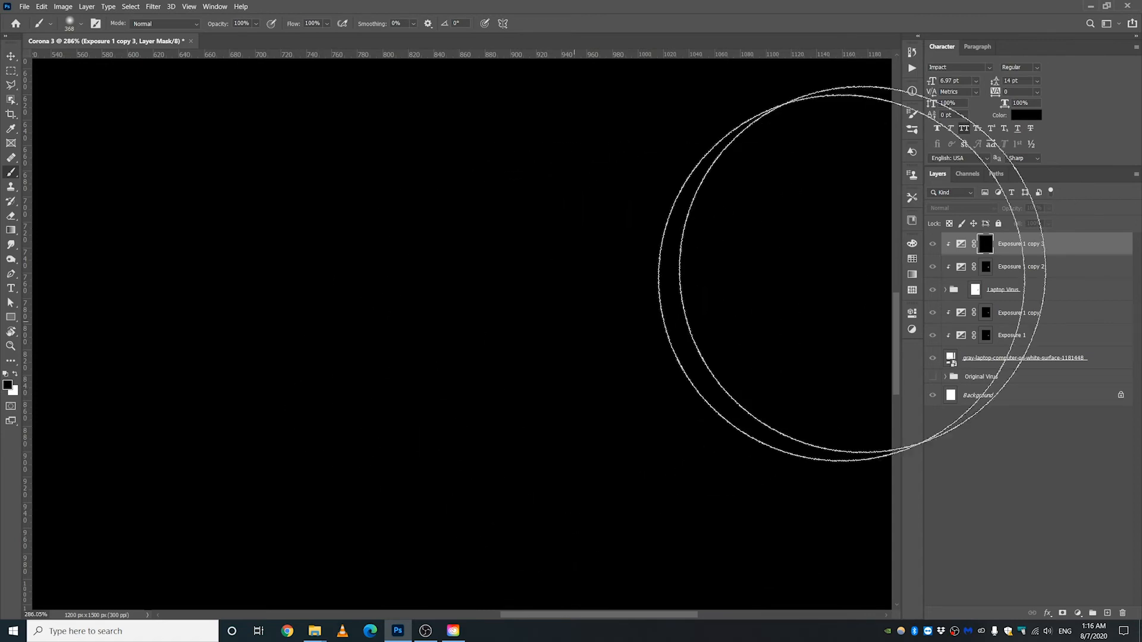
alt+click(988, 249)
Step: Darken the virus's cut edge by painting white on the topmost exposure layer's mask with a small soft brush at 51% opacity
scroll(564, 356, up, 11)
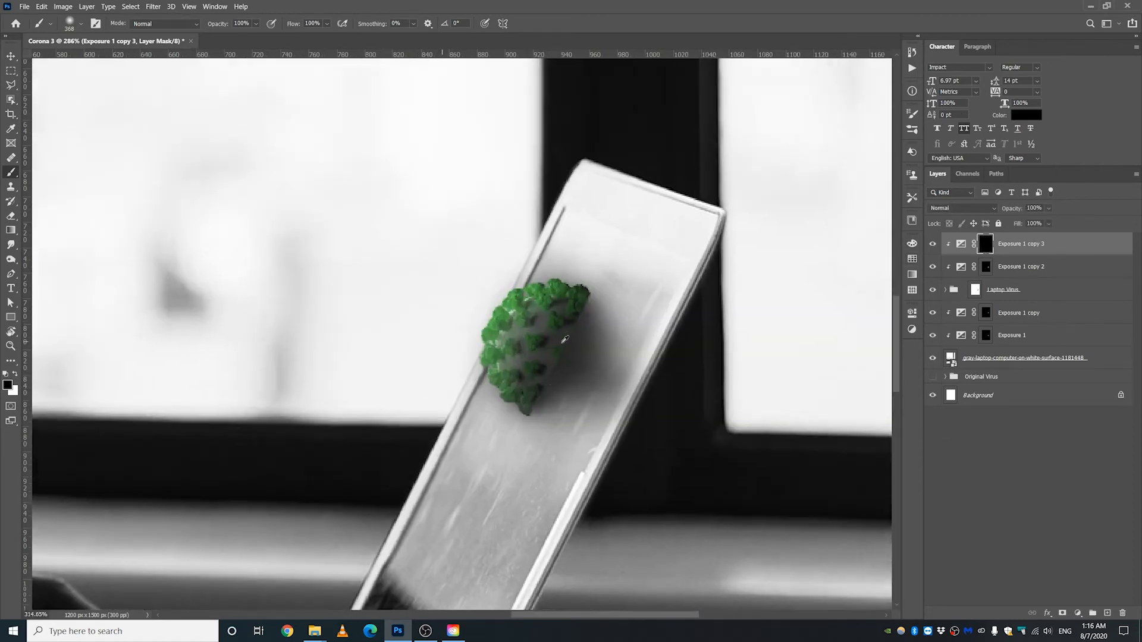
drag(604, 331, 2, 342)
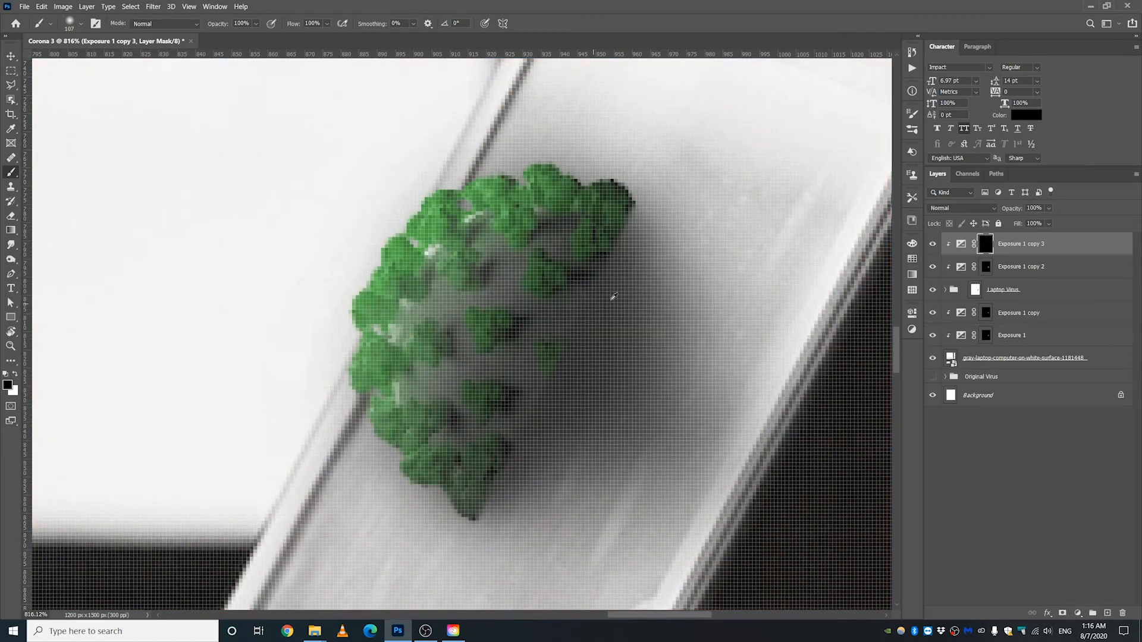
mouse_move(611, 300)
mouse_down()
mouse_move(370, 317)
mouse_move(423, 316)
mouse_up()
scroll(485, 311, down, 9)
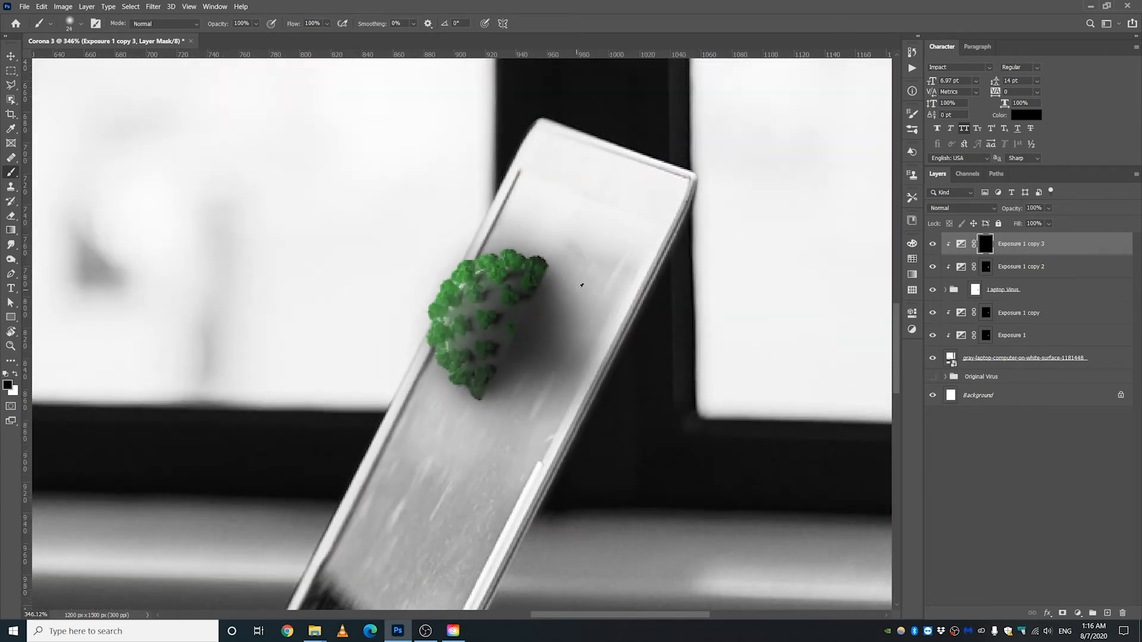
mouse_move(599, 283)
mouse_down()
mouse_move(688, 286)
mouse_move(527, 288)
mouse_move(560, 316)
mouse_up()
scroll(527, 288, up, 9)
scroll(559, 316, down, 3)
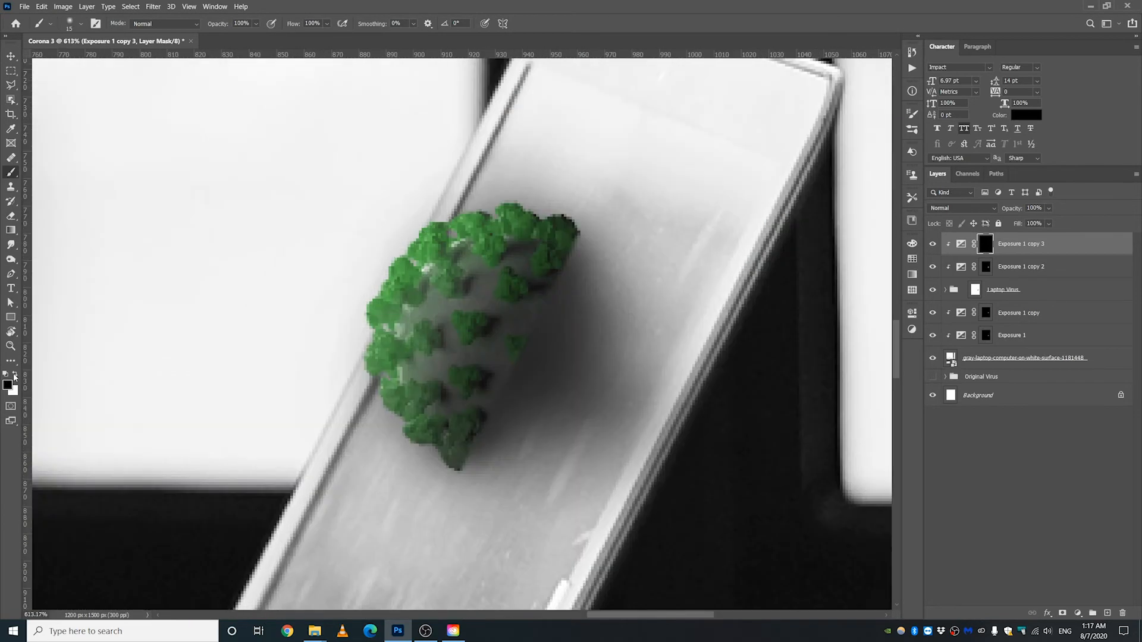
key(x)
drag(577, 220, 573, 259)
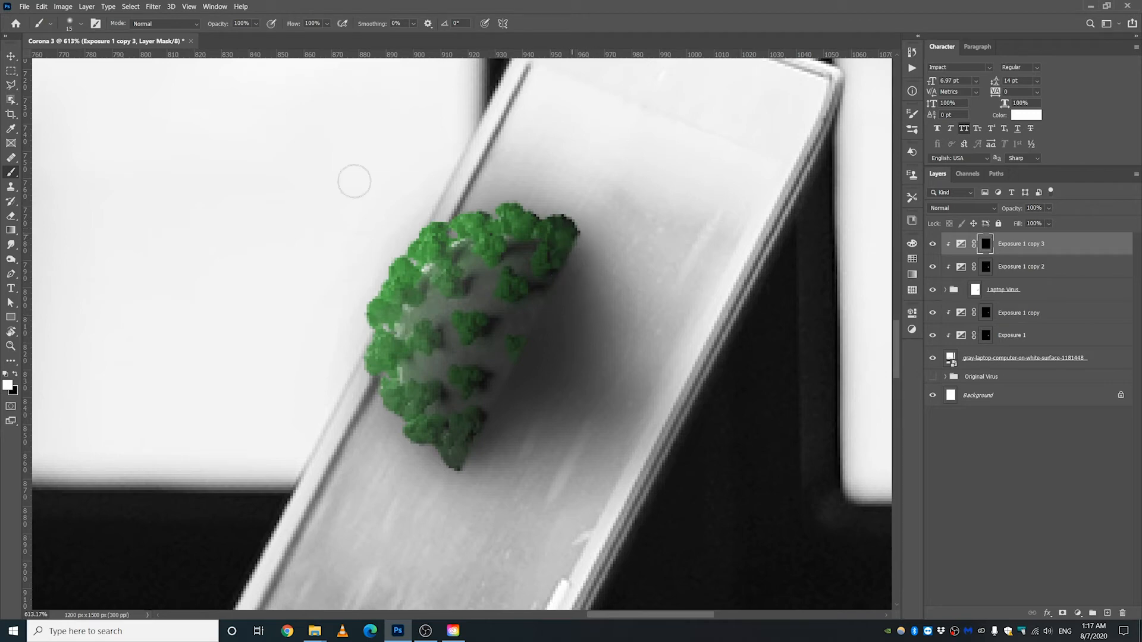
drag(254, 27, 243, 37)
drag(583, 231, 505, 408)
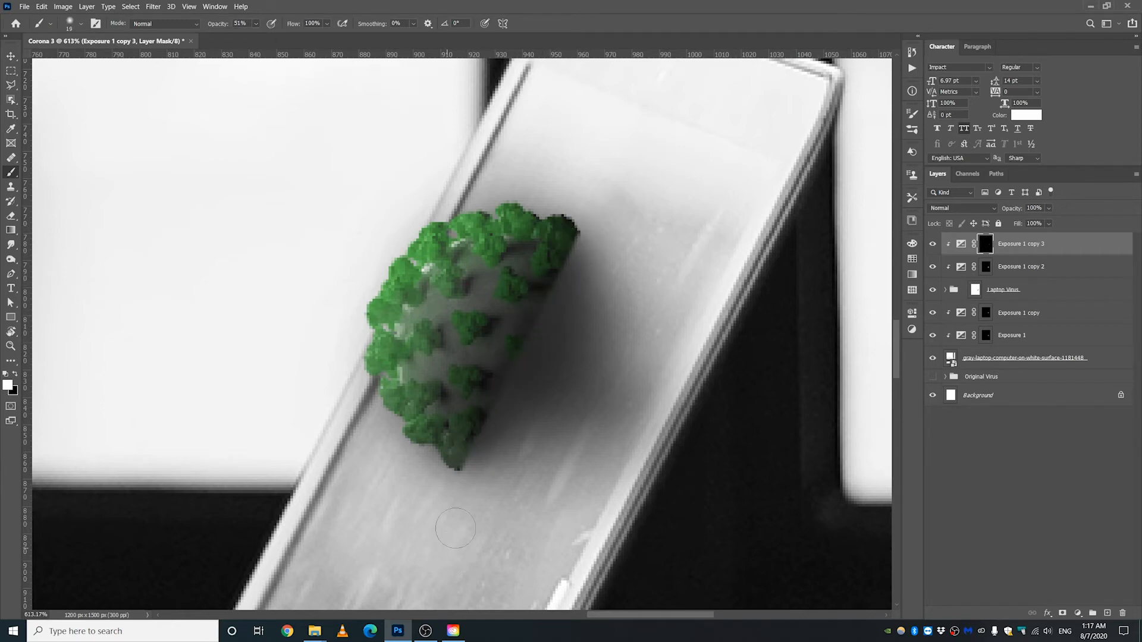
Step: Build up the shadow along the virus's cut edge by painting white on the Exposure 1 copy mask at 30% opacity
click(985, 312)
drag(461, 466, 492, 454)
drag(256, 24, 246, 34)
drag(527, 445, 577, 238)
drag(562, 262, 558, 262)
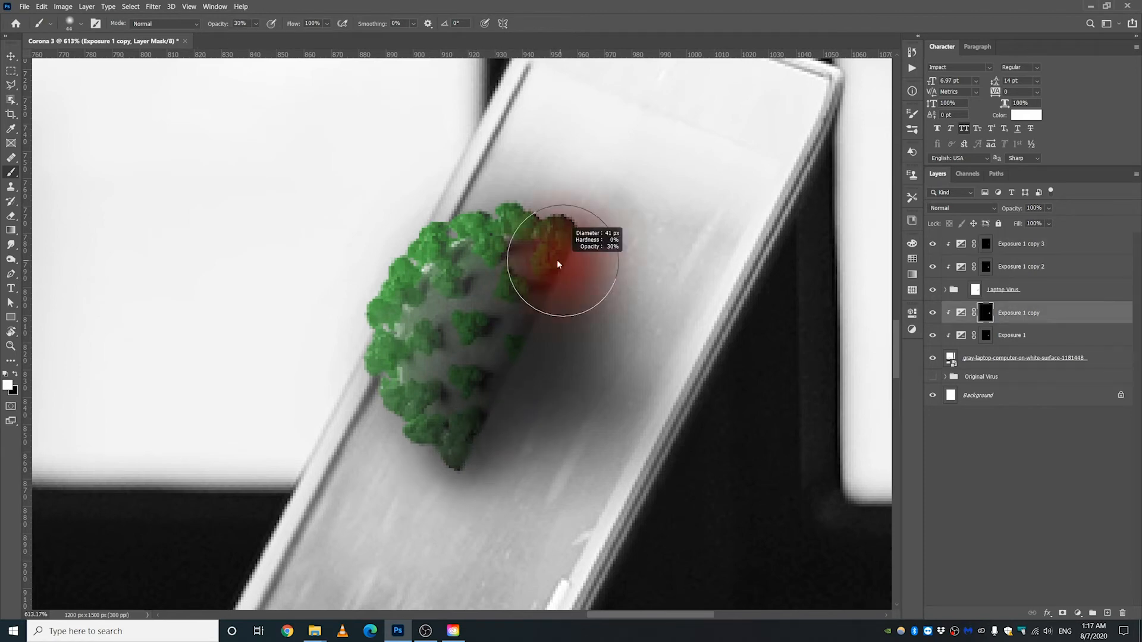
Step: Soften the virus's lower tip by painting black on the Laptop Virus group's mask with a small brush at 20% opacity
drag(255, 24, 244, 31)
click(932, 314)
click(986, 336)
click(975, 289)
scroll(714, 288, up, 3)
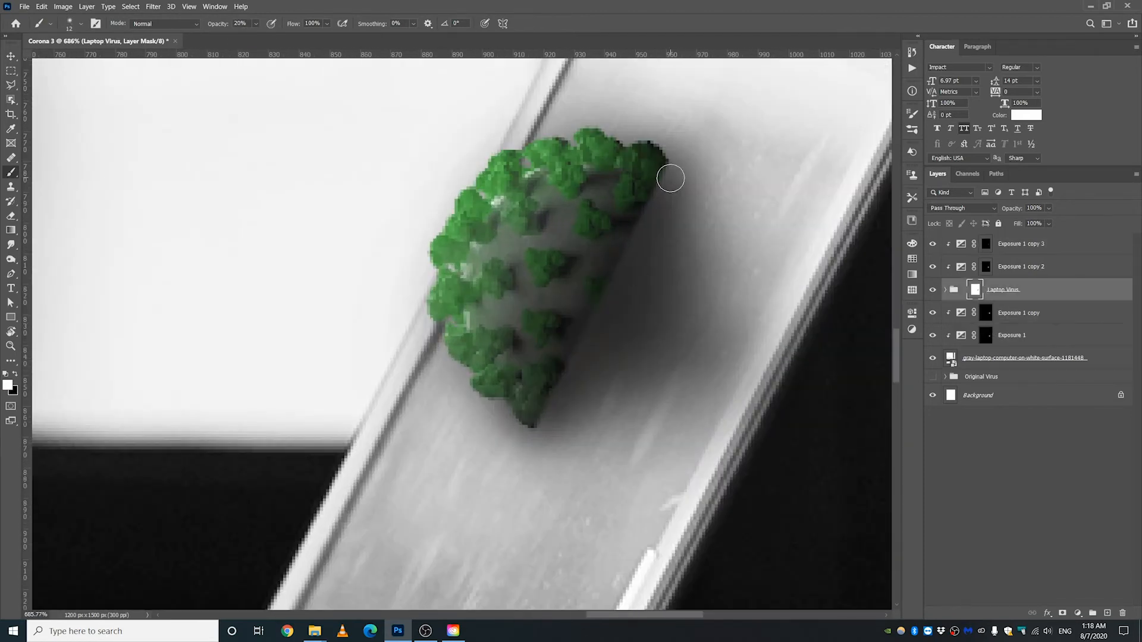
alt+click(975, 290)
alt+click(975, 290)
key(x)
drag(532, 422, 533, 432)
scroll(585, 357, down, 6)
scroll(583, 336, up, 5)
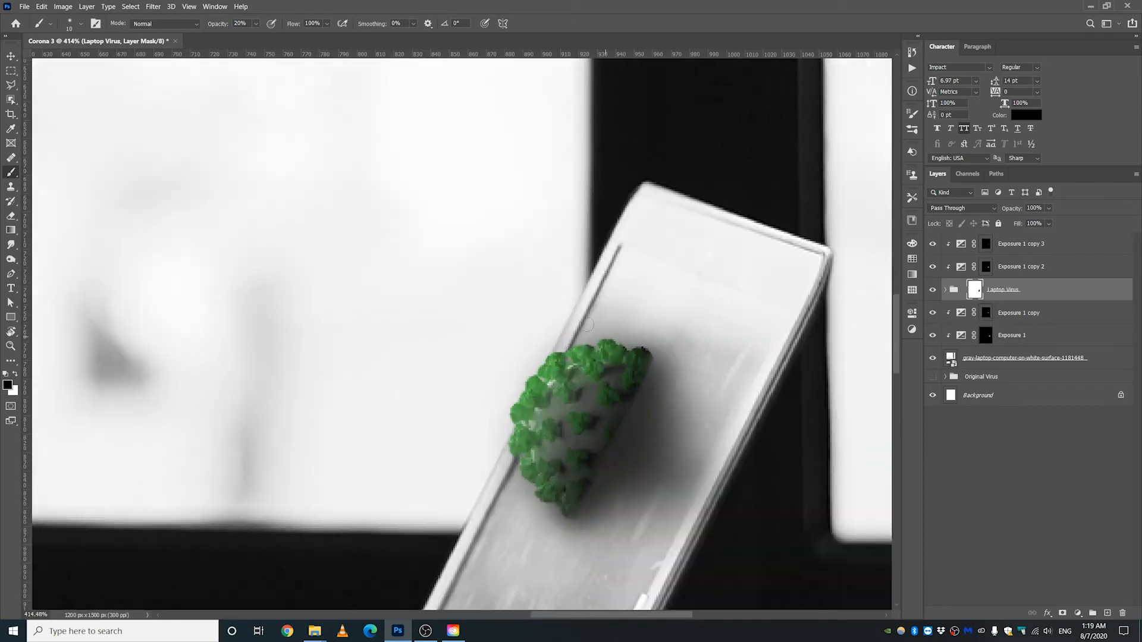
Step: Trim the shadow around the virus by painting black at a higher brush opacity on the Exposure 1 copy and Exposure 1 masks
click(986, 313)
drag(564, 344, 586, 343)
drag(256, 24, 281, 36)
drag(612, 324, 520, 473)
click(986, 336)
drag(657, 340, 532, 523)
Step: Review the exposure settings, and fade the outer side of the shadow by painting black on the Exposure 1 mask
double_click(961, 266)
click(961, 313)
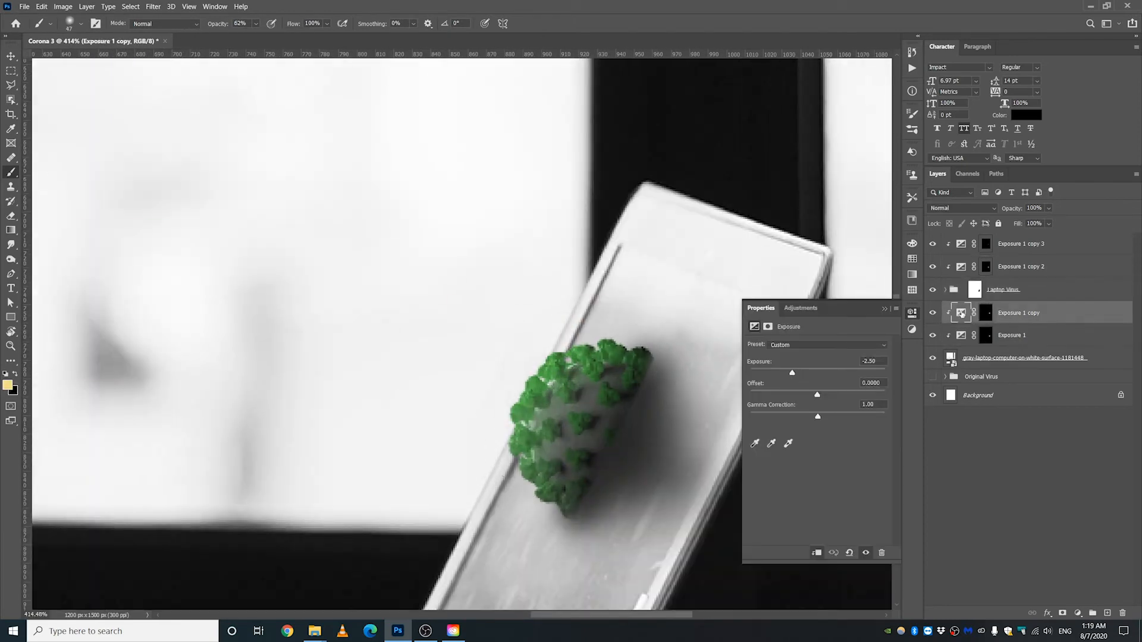
click(985, 335)
click(897, 303)
scroll(642, 357, down, 5)
scroll(631, 321, up, 5)
drag(678, 297, 580, 416)
Step: Reduce the shadow above the virus by painting black on the Exposure 1 copy mask
click(986, 313)
drag(700, 199, 618, 232)
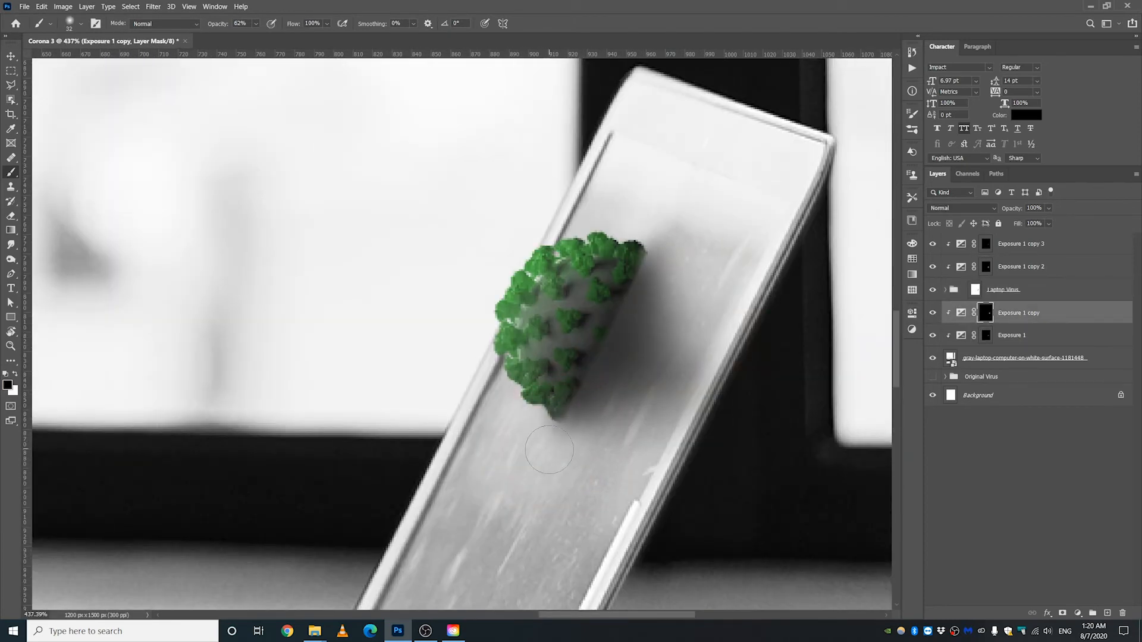
scroll(657, 306, down, 6)
scroll(658, 301, up, 8)
drag(537, 183, 595, 185)
Step: Touch up the shadow beside the virus on the Exposure 1 mask, alternating between black and white paint
click(986, 336)
drag(589, 321, 524, 323)
key(x)
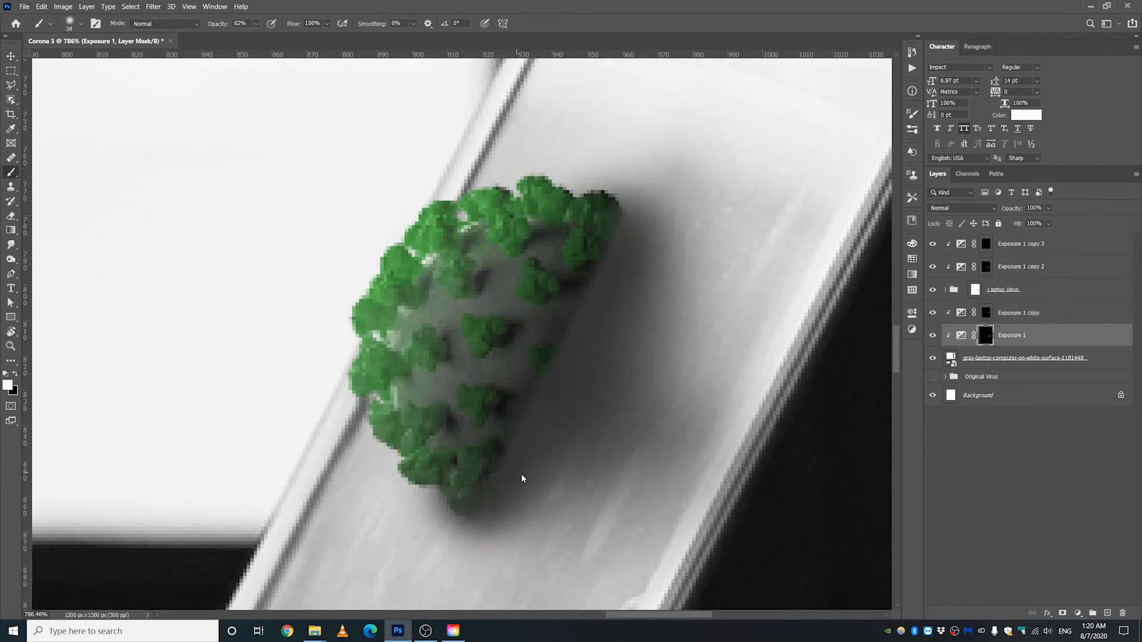
key(x)
Step: Compare the shadow with the Exposure 1 and Exposure 1 copy layers hidden and shown, close up and from a distance
scroll(595, 369, down, 5)
click(932, 336)
click(933, 313)
click(933, 314)
click(933, 336)
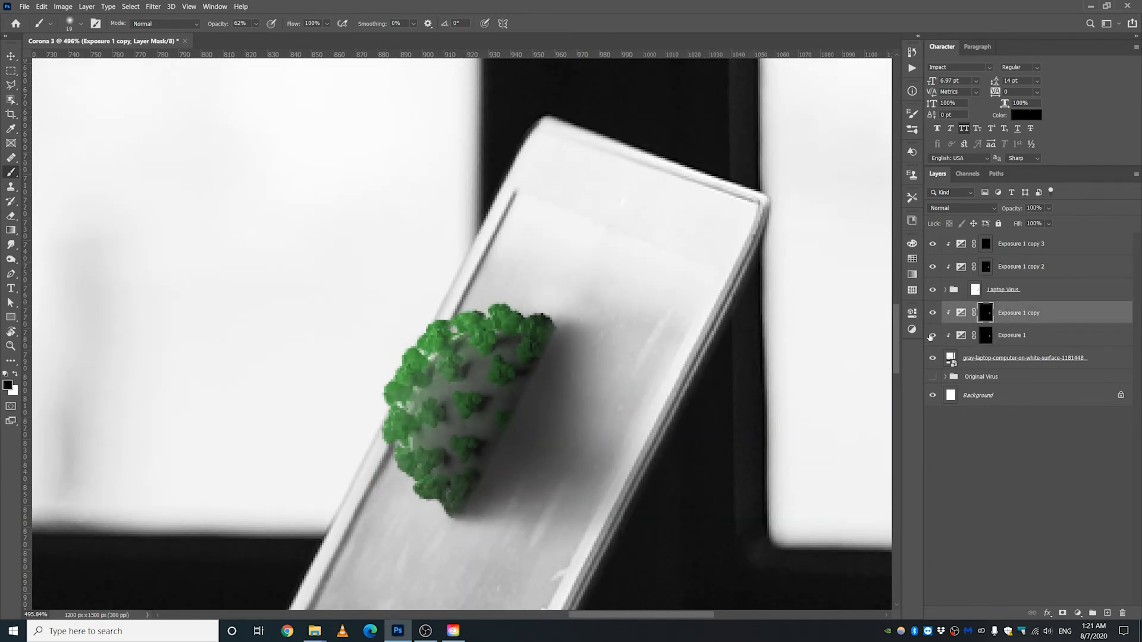
scroll(502, 304, down, 5)
scroll(648, 409, up, 4)
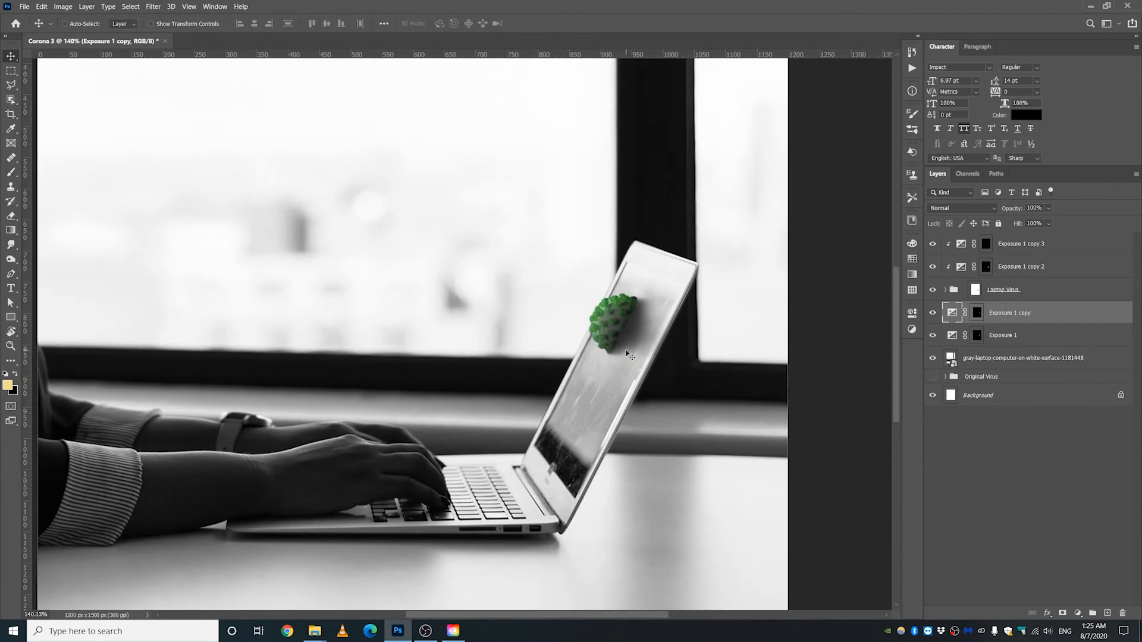
Step: Duplicate the Laptop Virus group with its four exposure layers and move the copy to the lower part of the laptop screen
scroll(625, 354, up, 2)
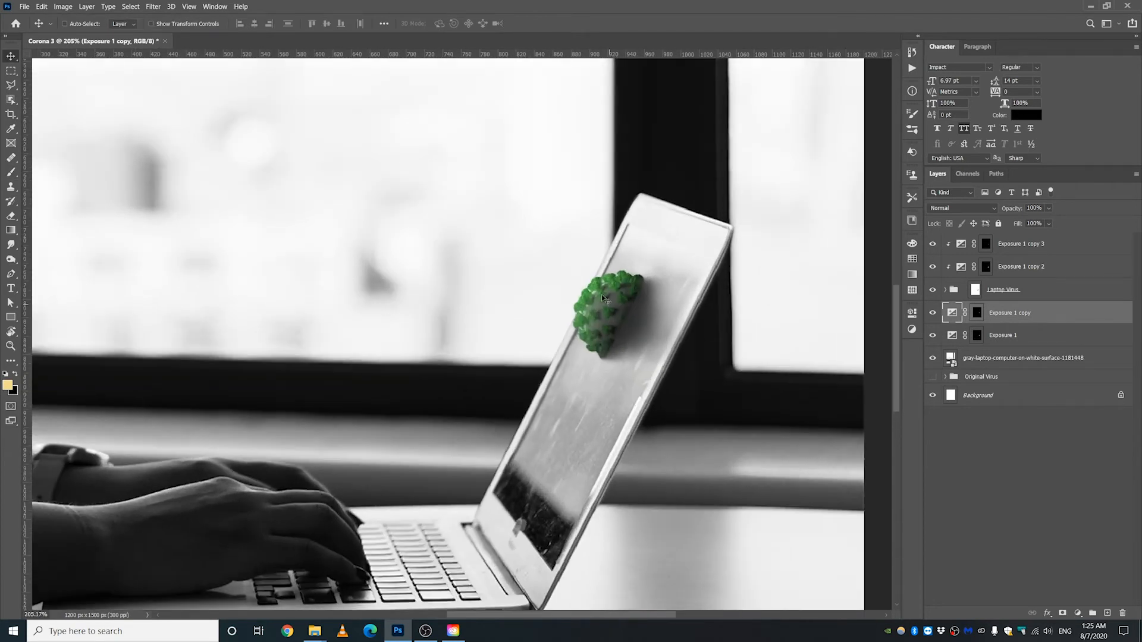
click(1026, 335)
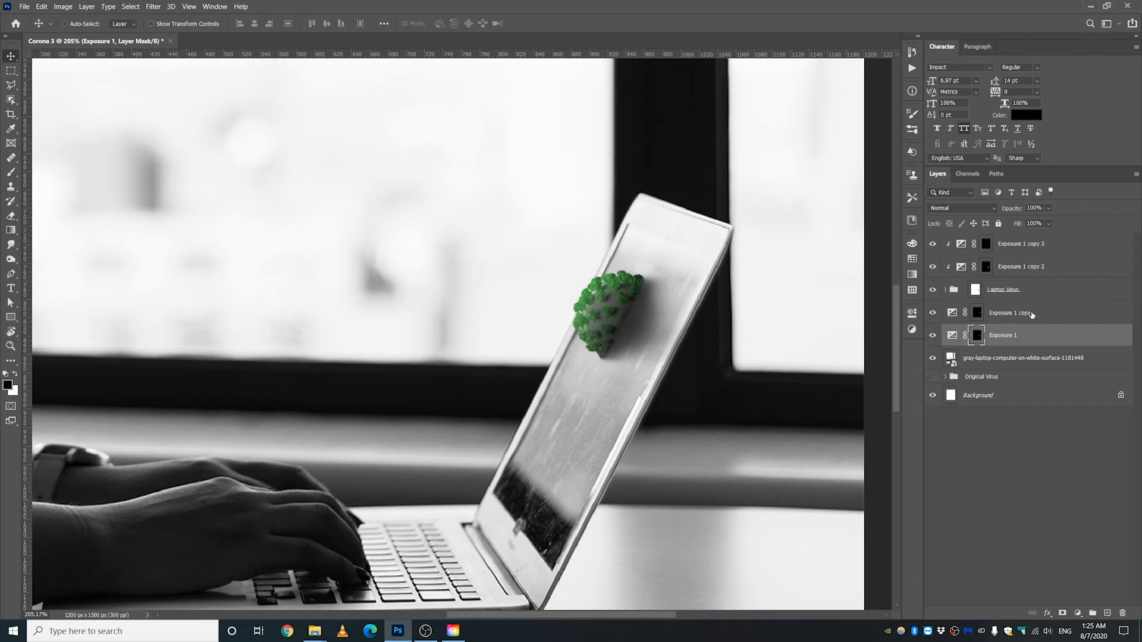
shift+click(1023, 243)
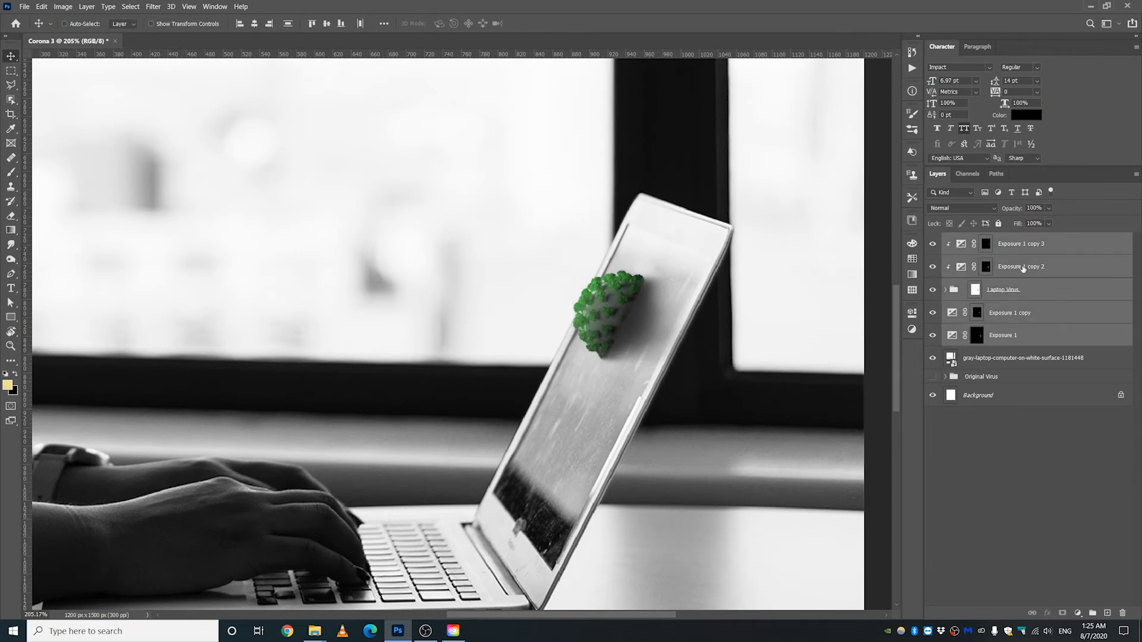
key(ctrl+j)
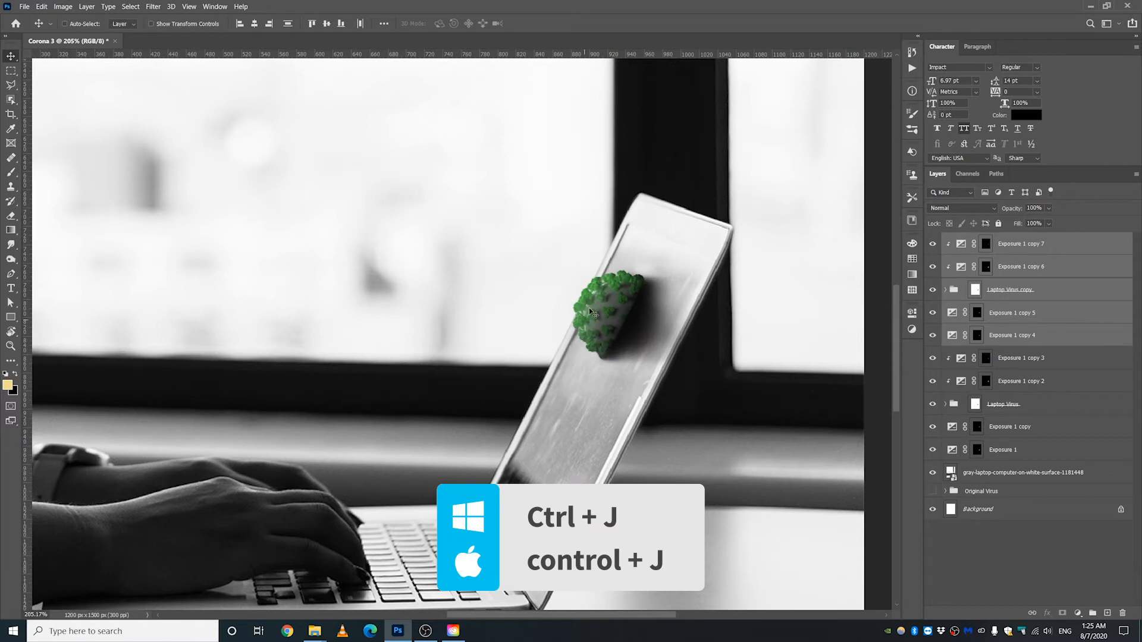
drag(590, 311, 553, 424)
key(ctrl+z)
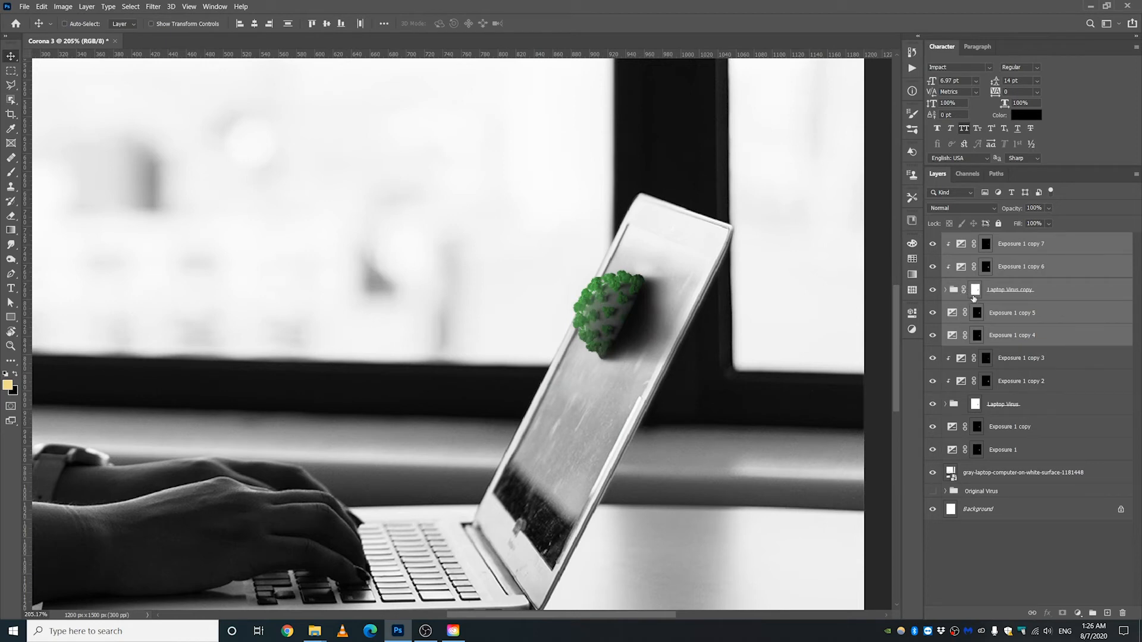
drag(601, 313, 563, 445)
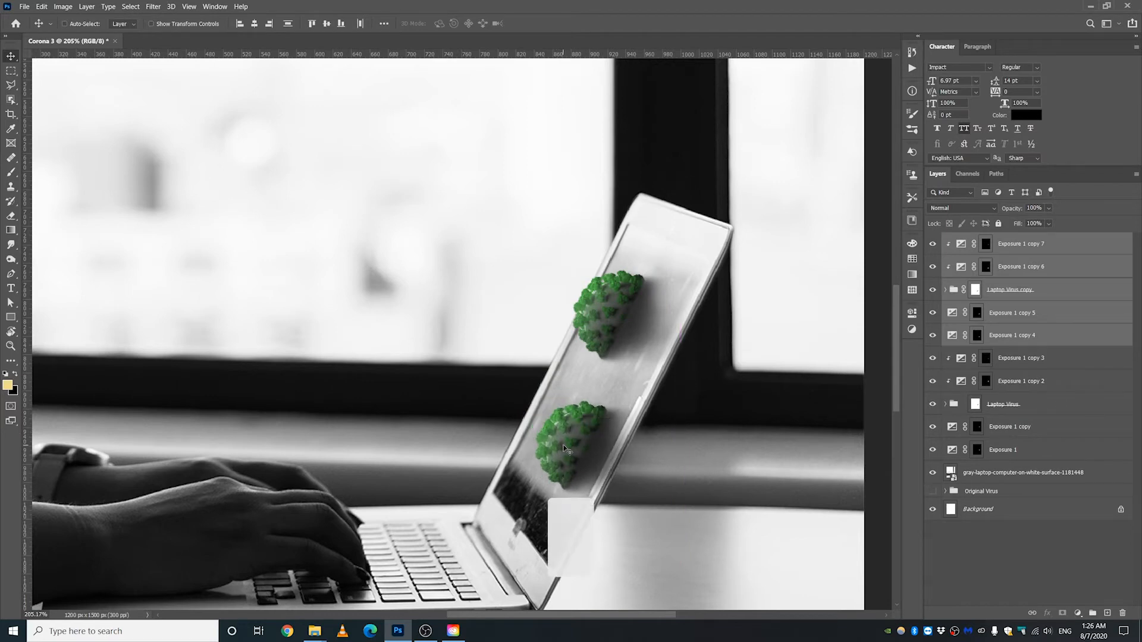
Step: Scale the duplicated virus and its shadow to about 42% and reposition it slightly higher on the laptop screen
key(ctrl+t)
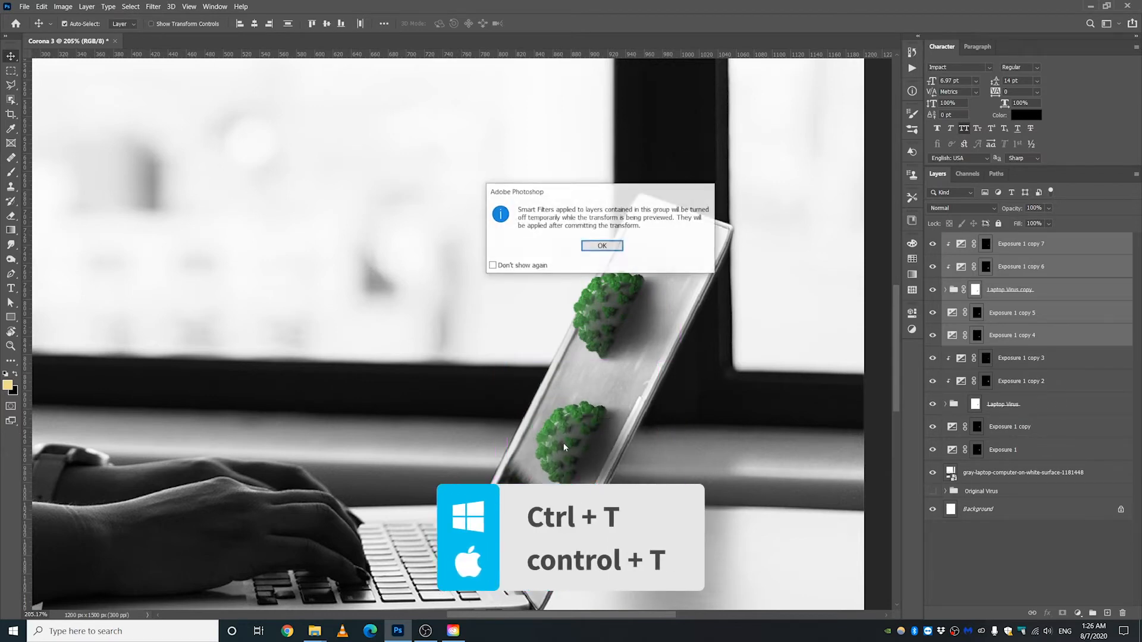
click(603, 246)
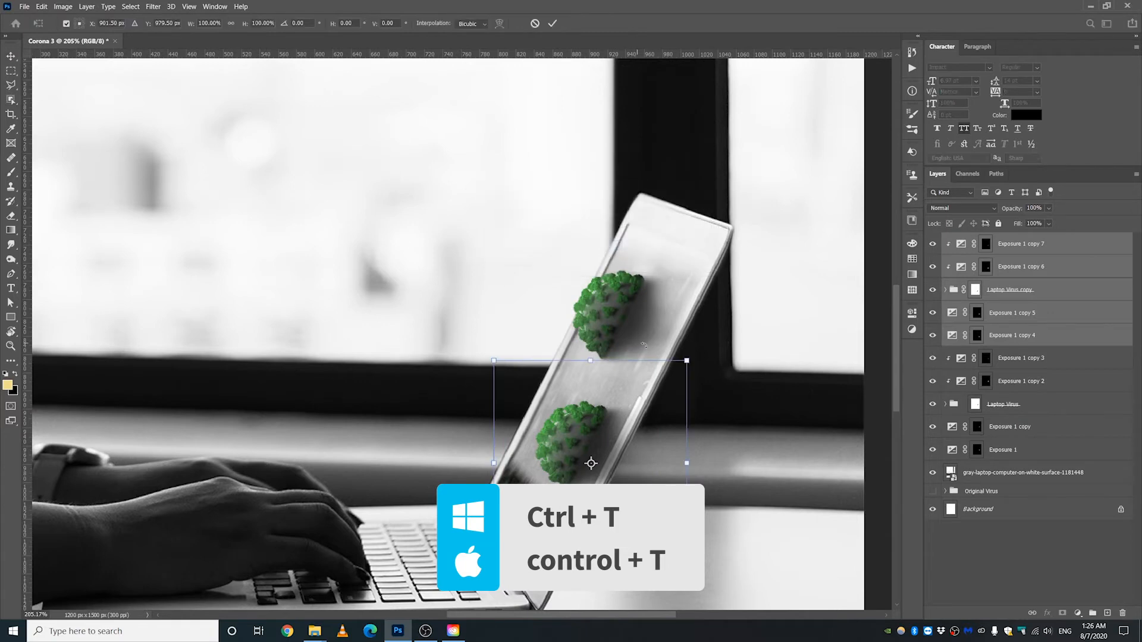
drag(692, 360, 607, 399)
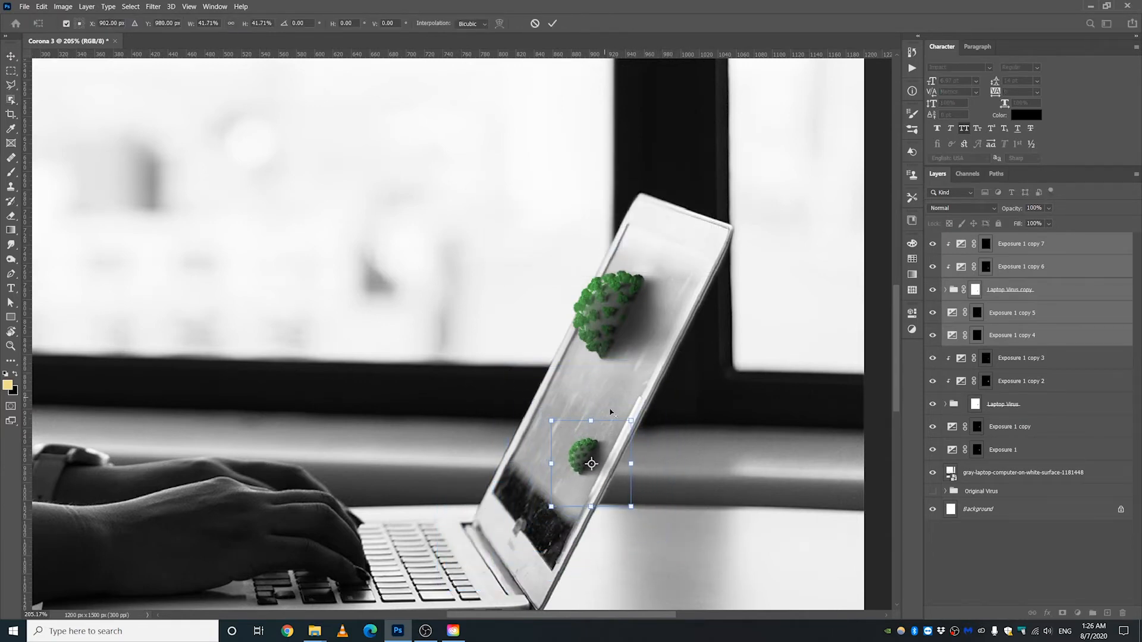
drag(601, 463, 597, 443)
key(Return)
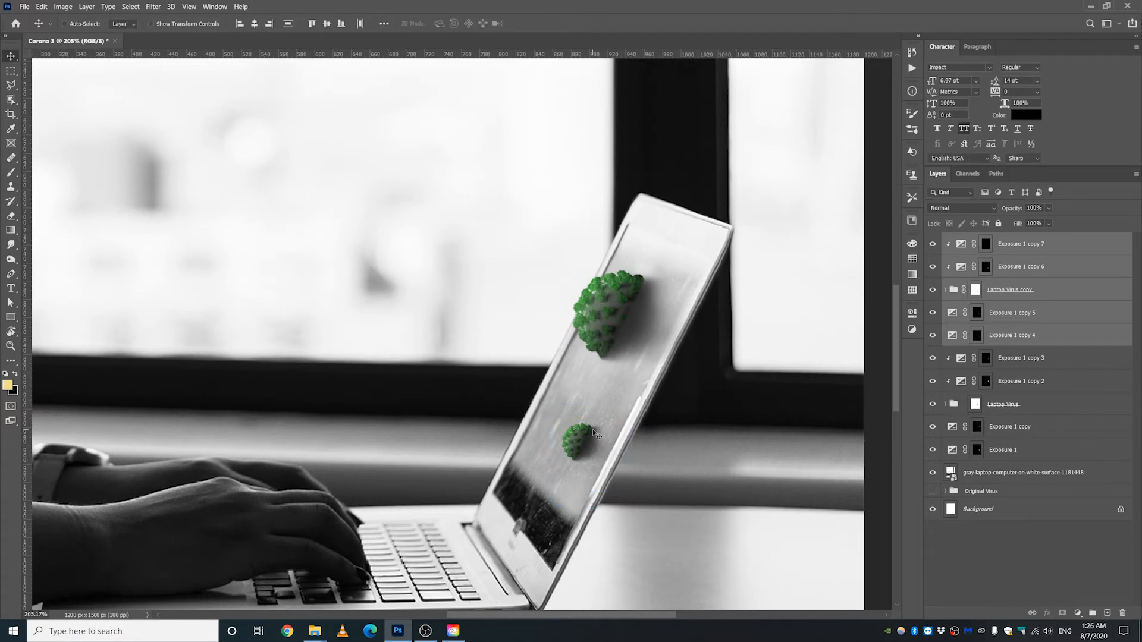
scroll(595, 455, up, 6)
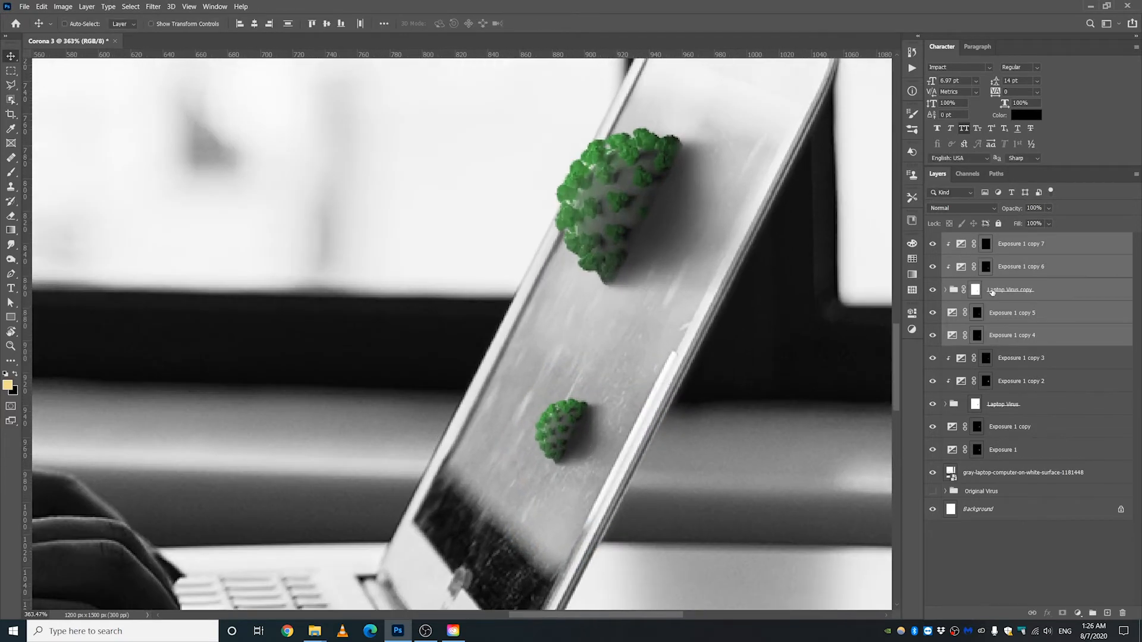
Step: Unlink the Laptop Virus copy group from its mask and shift the small virus within the mask on the laptop screen
click(1002, 294)
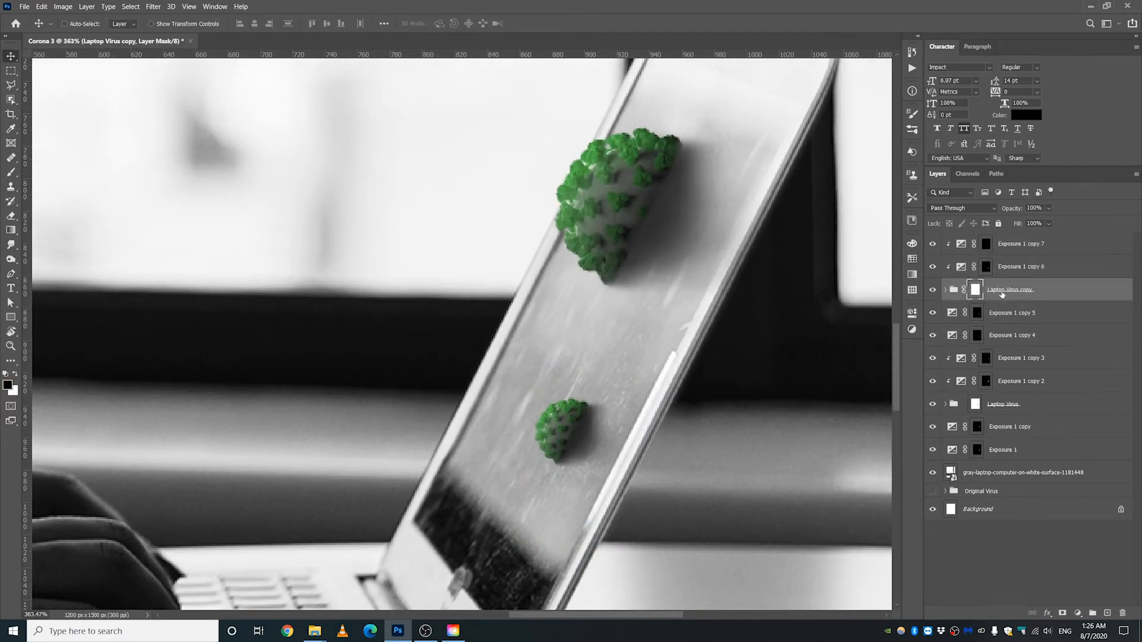
click(955, 290)
mouse_move(559, 422)
mouse_down()
mouse_move(543, 420)
mouse_move(542, 403)
mouse_move(530, 410)
mouse_move(566, 443)
mouse_move(574, 435)
mouse_up()
scroll(547, 423, down, 3)
scroll(548, 424, up, 3)
scroll(569, 440, up, 2)
Step: Clean up stray shadow beside the small virus by painting black on the Exposure 1 copy 5 and Exposure 1 copy 4 masks
click(977, 312)
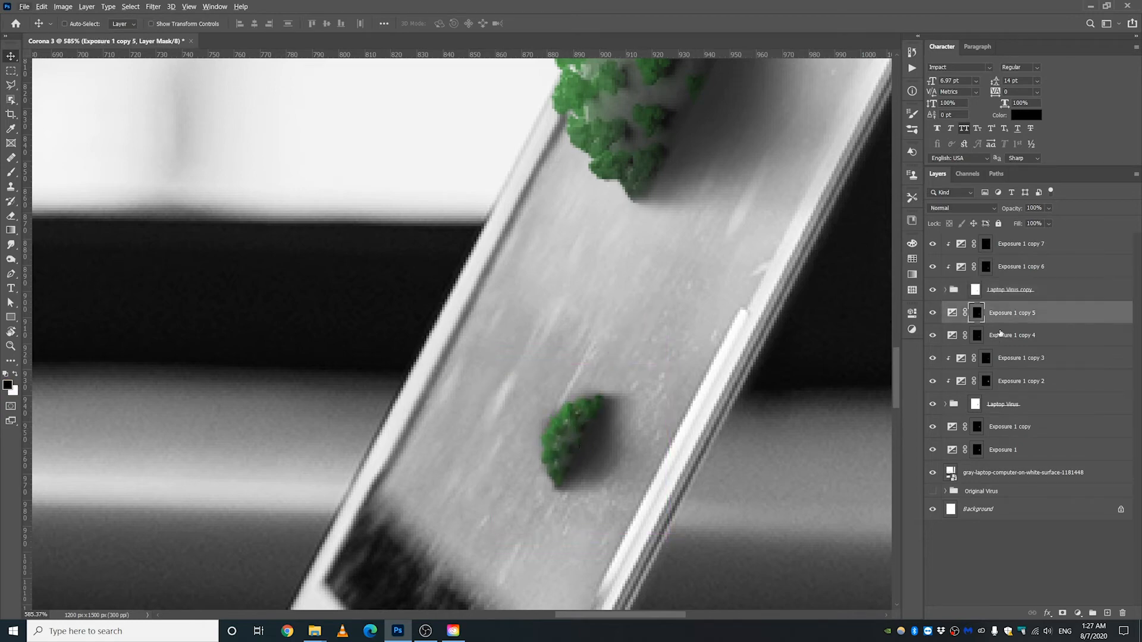
click(934, 314)
click(9, 174)
drag(539, 411, 427, 414)
drag(538, 404, 534, 427)
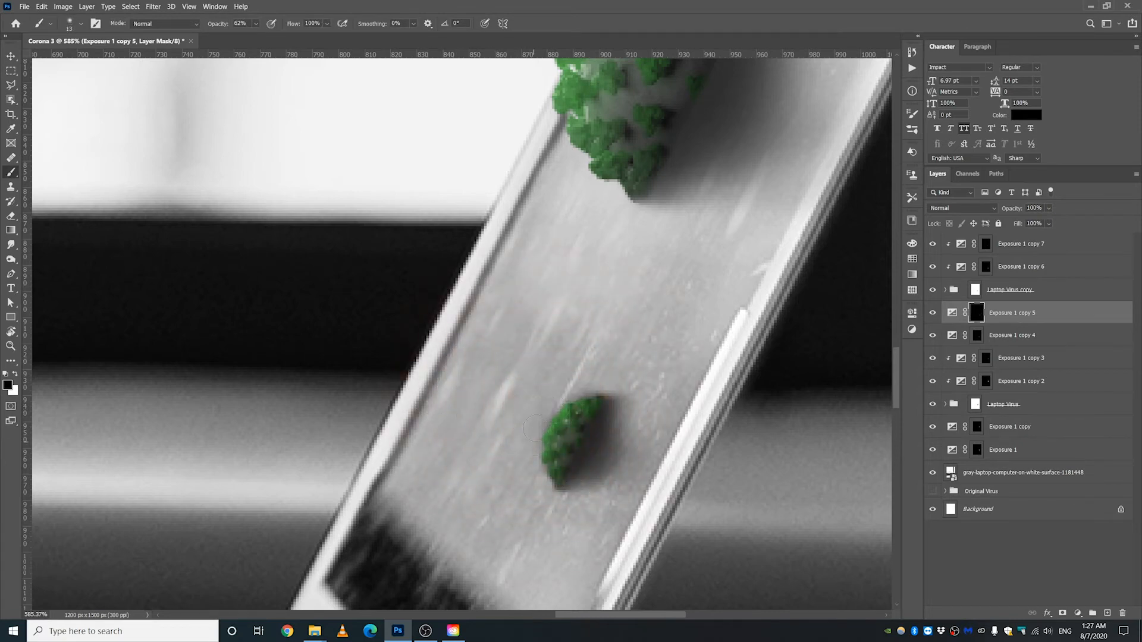
click(977, 336)
drag(494, 460, 546, 426)
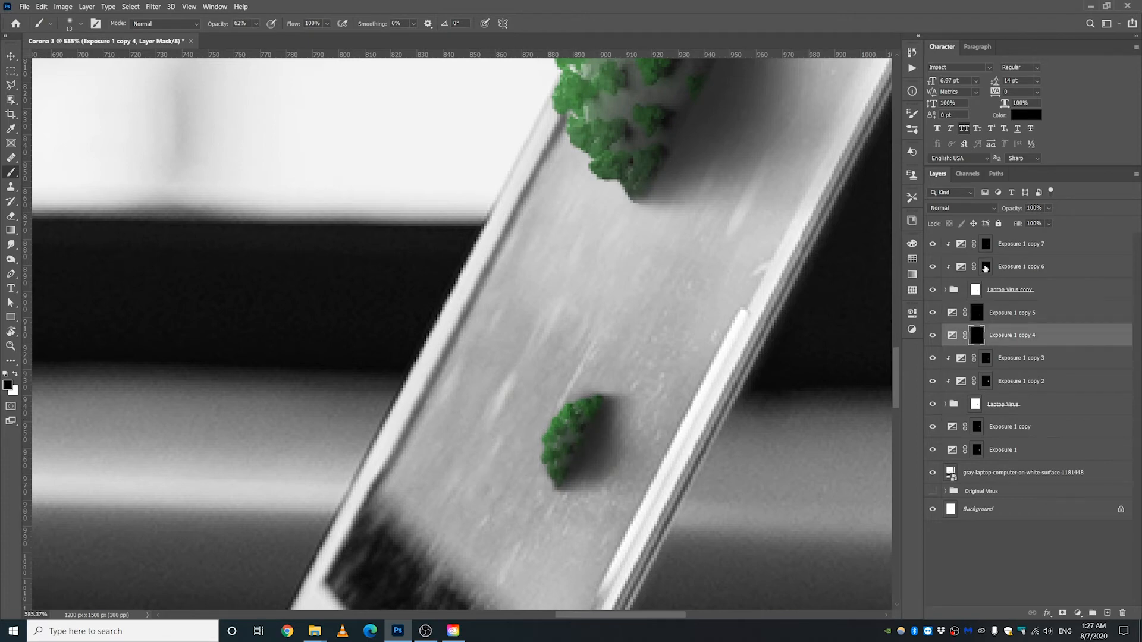
Step: Paint black over the small virus on the Exposure 1 copy 6 mask to reduce its shading, checking it from a distance
click(986, 268)
drag(556, 410, 555, 461)
drag(578, 421, 553, 441)
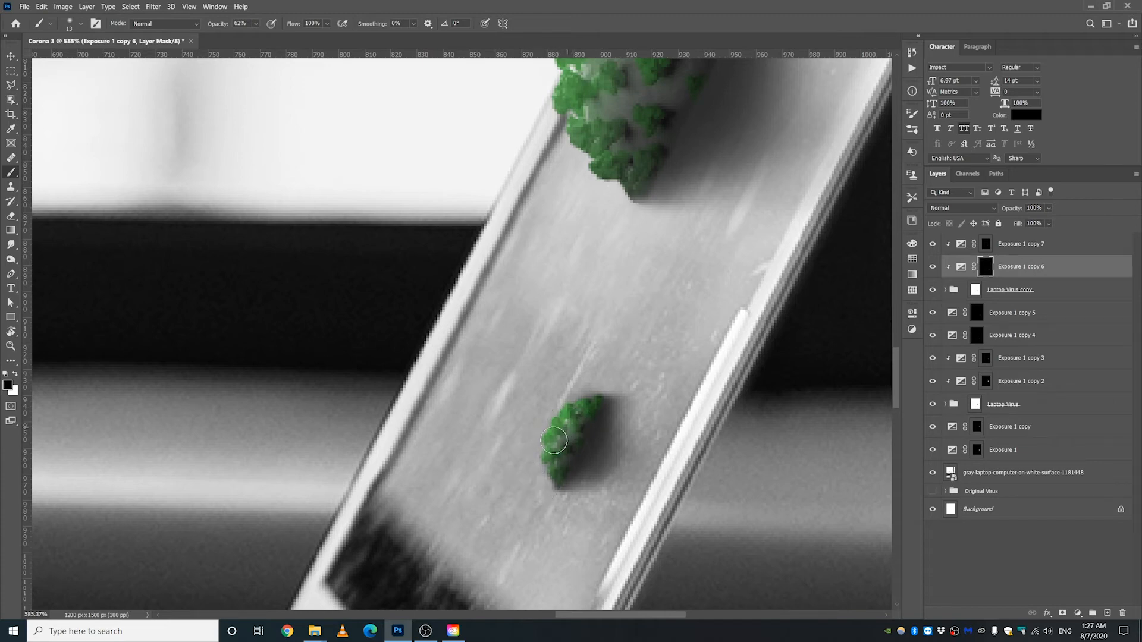
scroll(565, 428, down, 5)
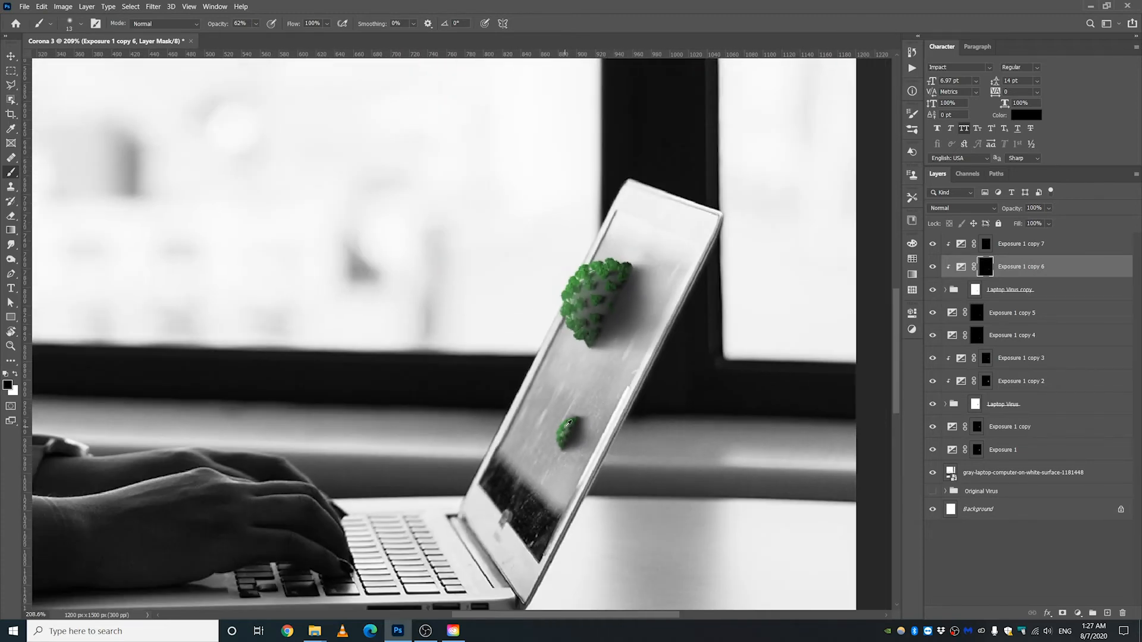
scroll(568, 423, up, 5)
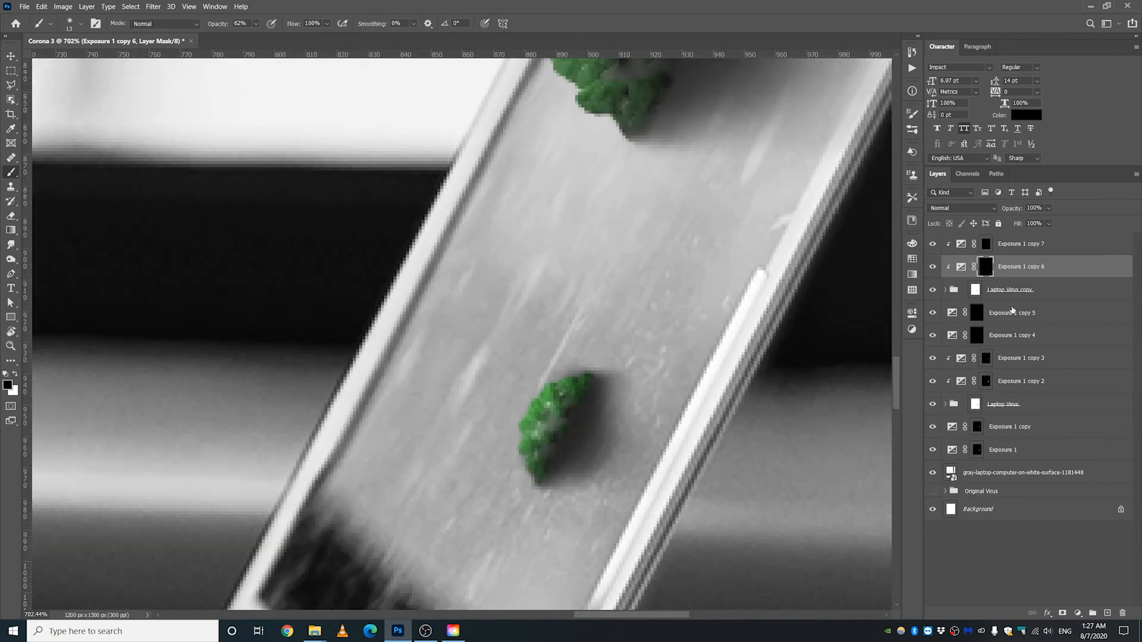
Step: Lighten the small virus's shadow by setting Exposure 1 copy 5 to -1.16 and Exposure 1 copy 4 to -2.17
double_click(962, 244)
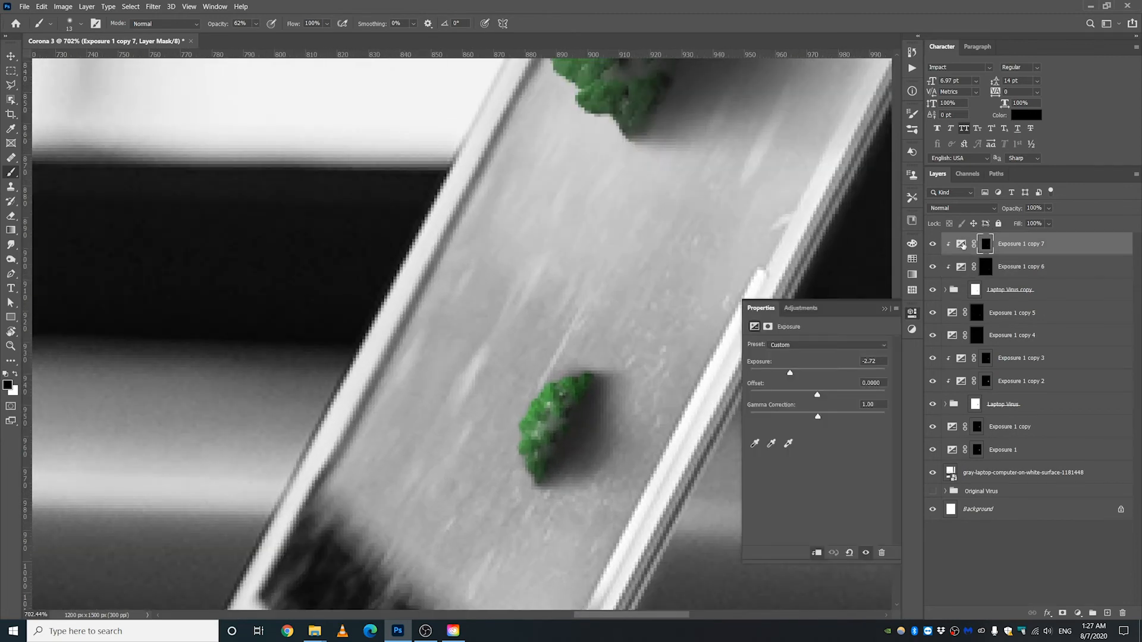
click(952, 313)
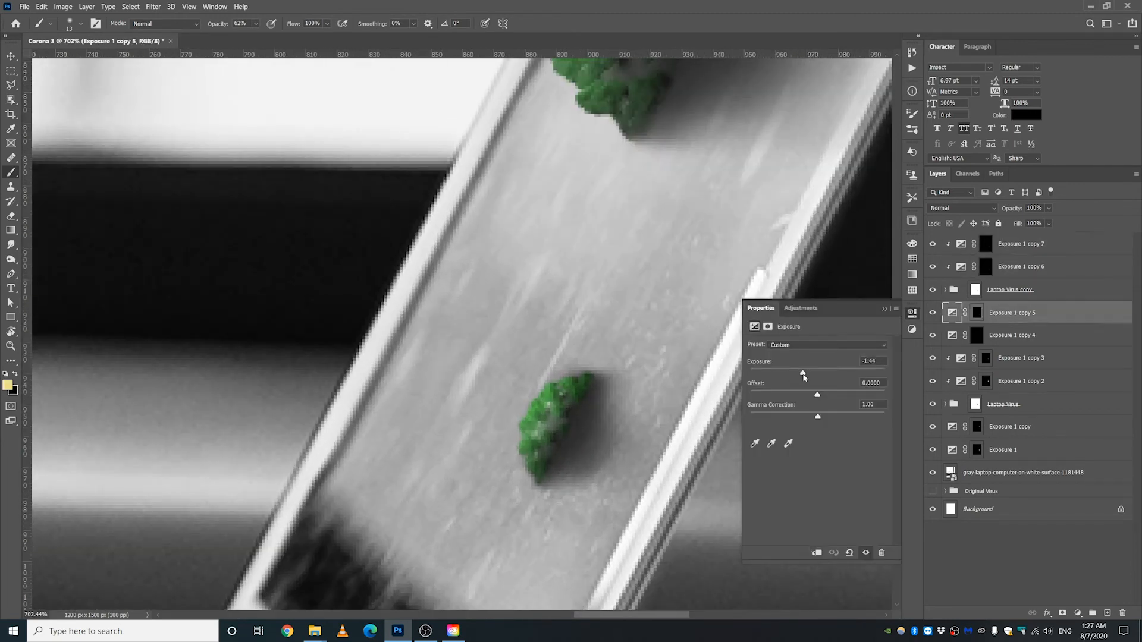
drag(803, 373, 795, 376)
click(953, 336)
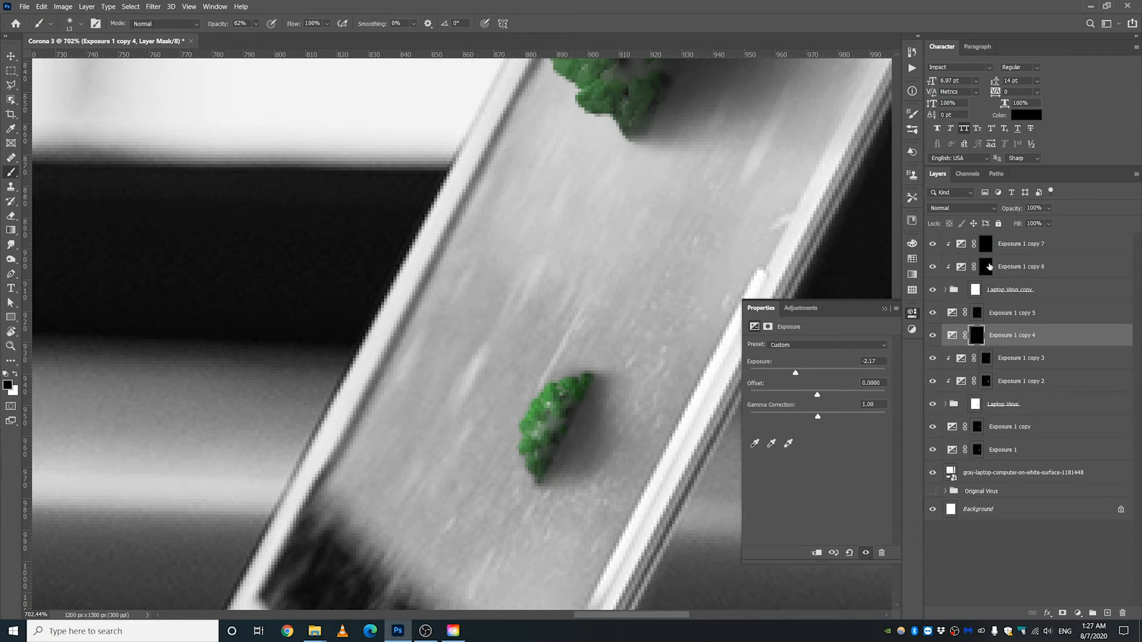
Step: Soften the edges of the small virus's shadow by painting black on the Exposure 1 copy 5 and Exposure 1 copy 4 masks
click(977, 313)
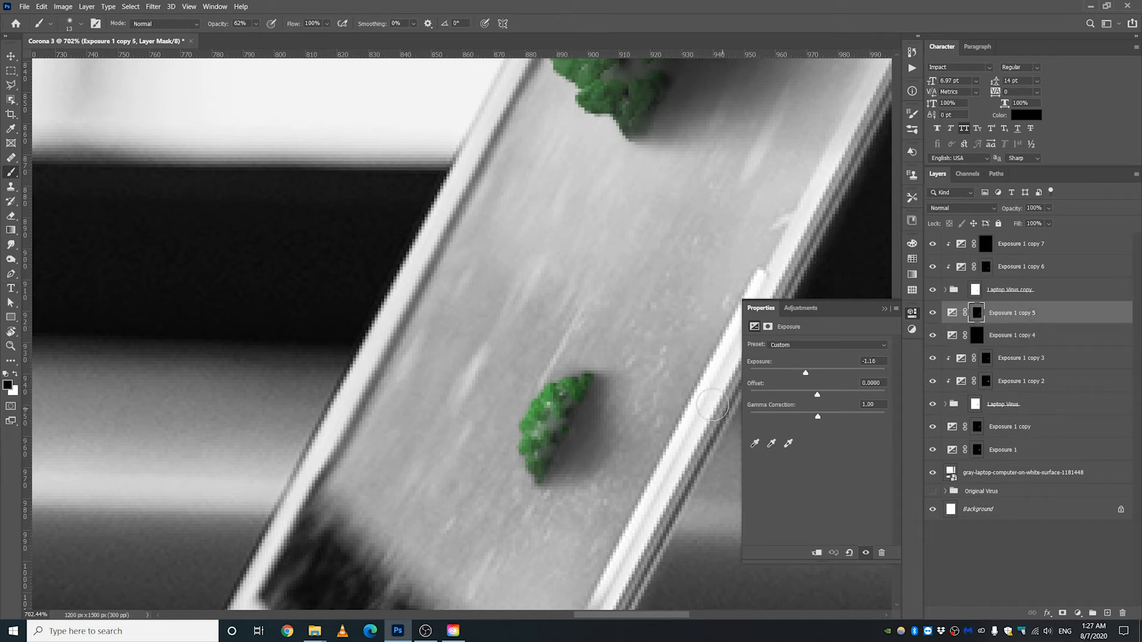
mouse_move(623, 385)
mouse_down()
mouse_move(640, 395)
mouse_move(608, 388)
mouse_move(615, 407)
mouse_up()
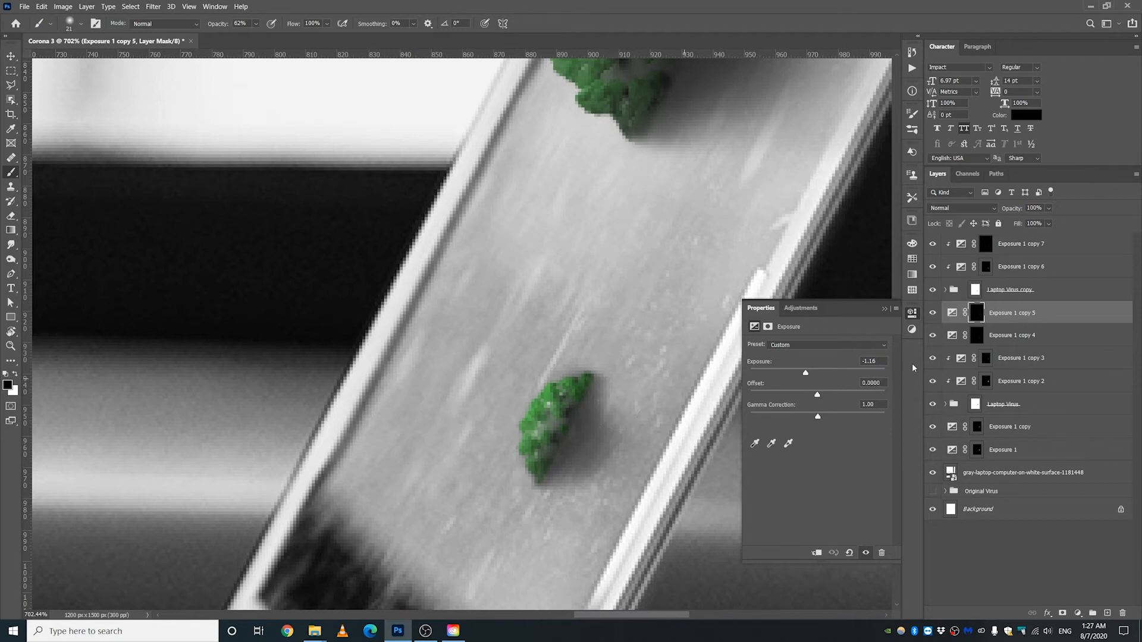
click(977, 336)
scroll(595, 389, down, 10)
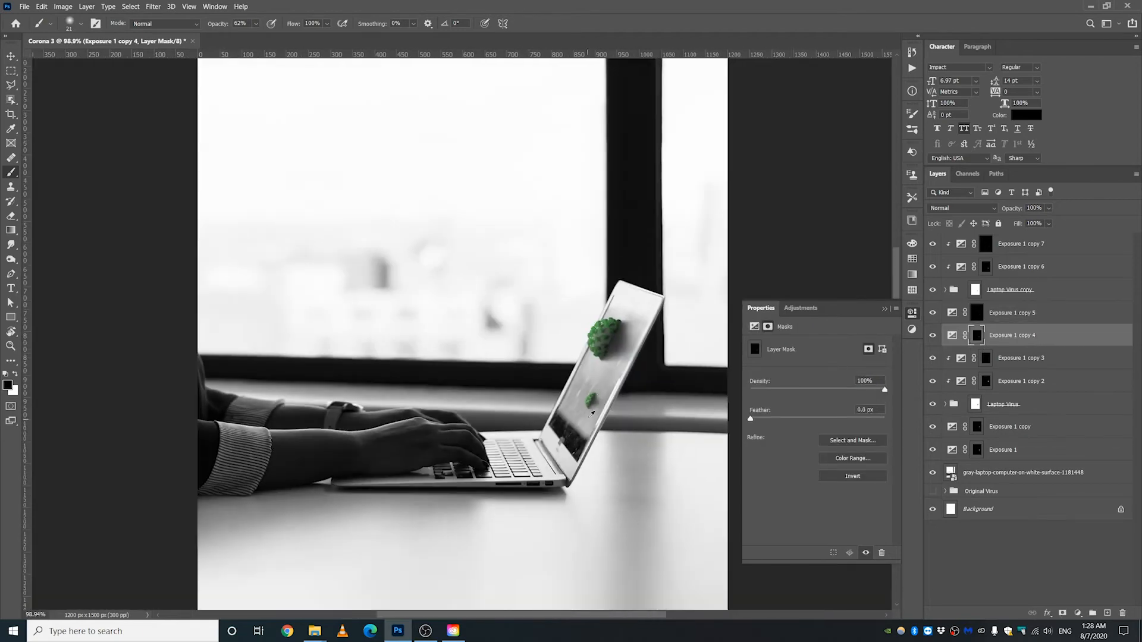
scroll(597, 392, up, 8)
scroll(569, 393, up, 2)
mouse_move(570, 398)
mouse_down()
mouse_move(599, 410)
mouse_move(553, 446)
mouse_move(586, 419)
mouse_move(586, 390)
mouse_up()
key(x)
key(x)
drag(606, 375, 535, 369)
drag(512, 441, 526, 510)
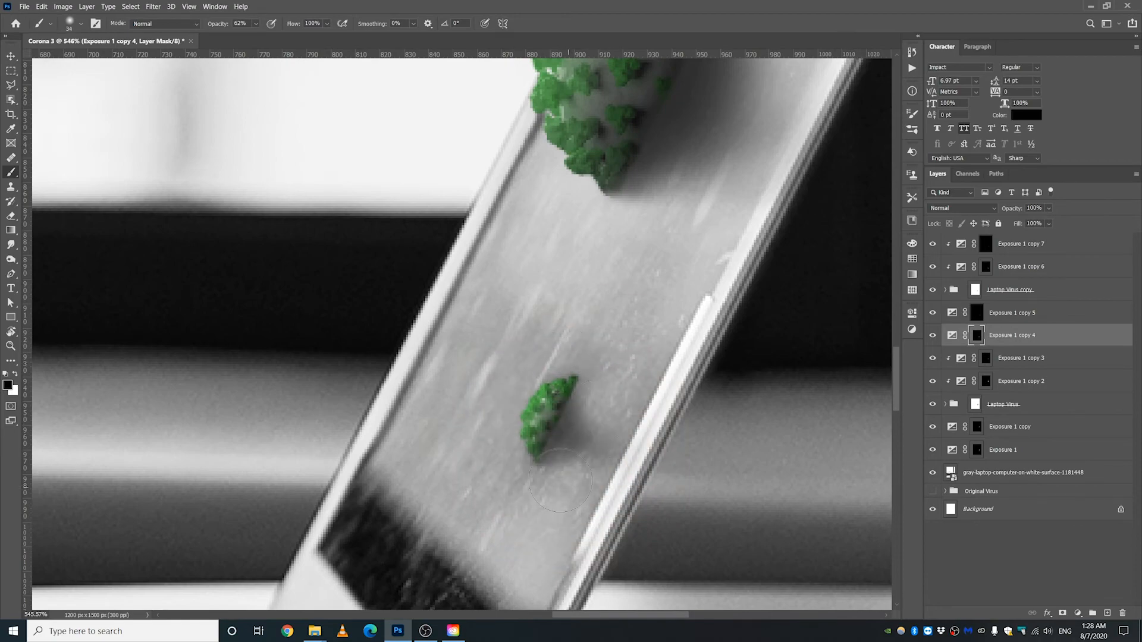
Step: Touch up the shadow beside the small virus with white paint on the Exposure 1 copy 4 mask and check the result
scroll(617, 367, down, 3)
key(x)
drag(602, 381, 584, 412)
scroll(600, 394, down, 5)
scroll(601, 394, up, 6)
scroll(595, 393, down, 5)
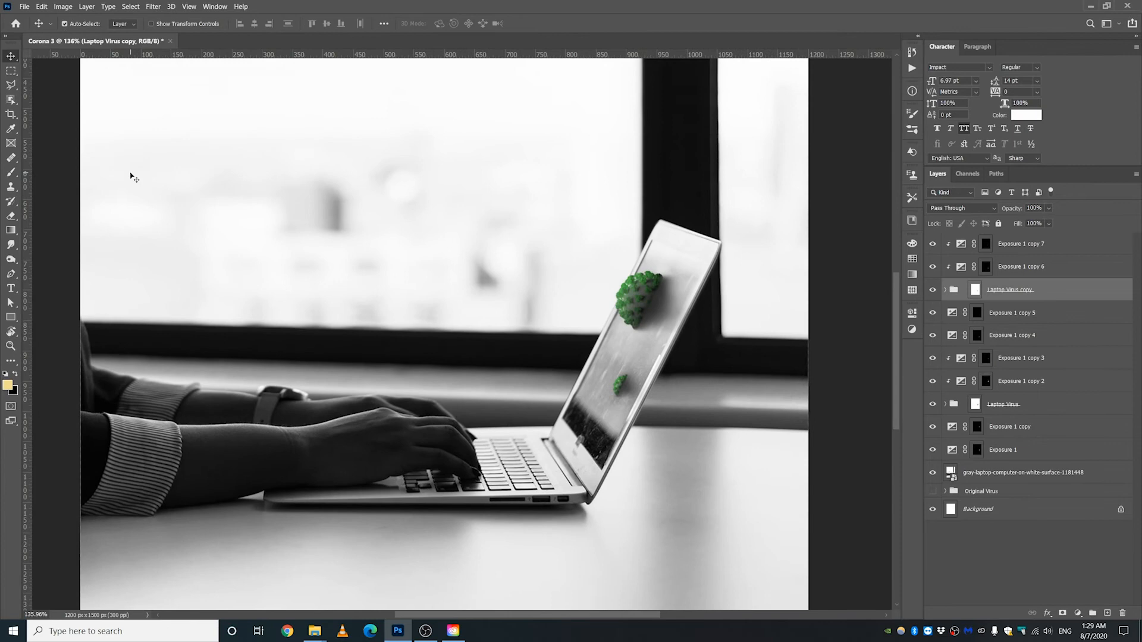
Step: Shift the small virus within its group mask to show more of it, and relink both virus group masks
scroll(613, 384, up, 6)
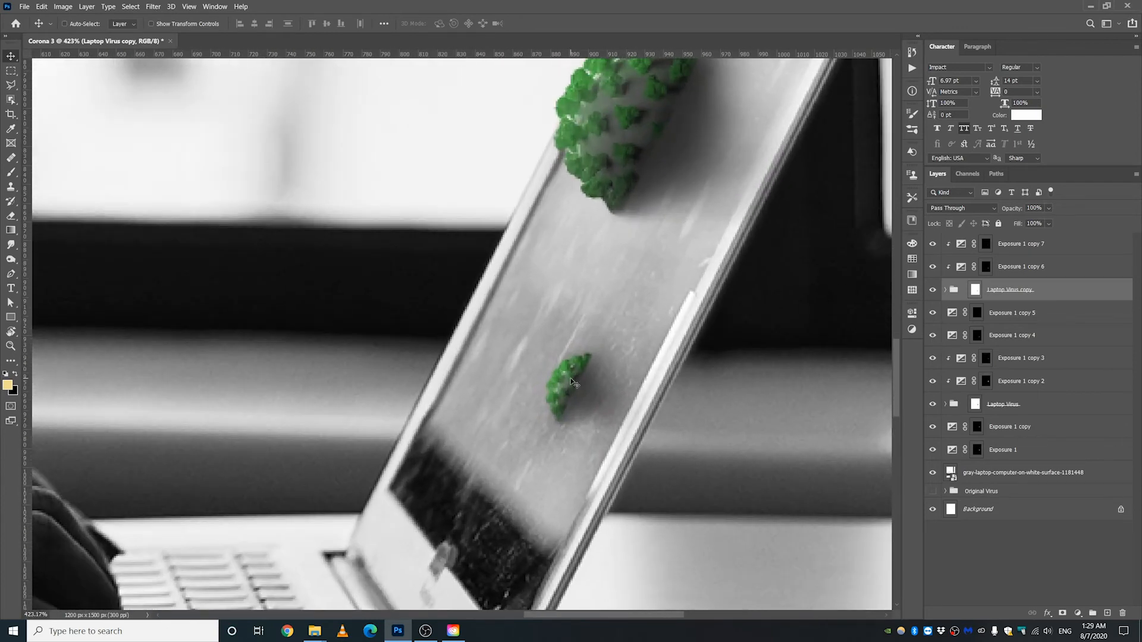
drag(570, 378, 570, 379)
scroll(571, 378, down, 6)
scroll(580, 379, down, 2)
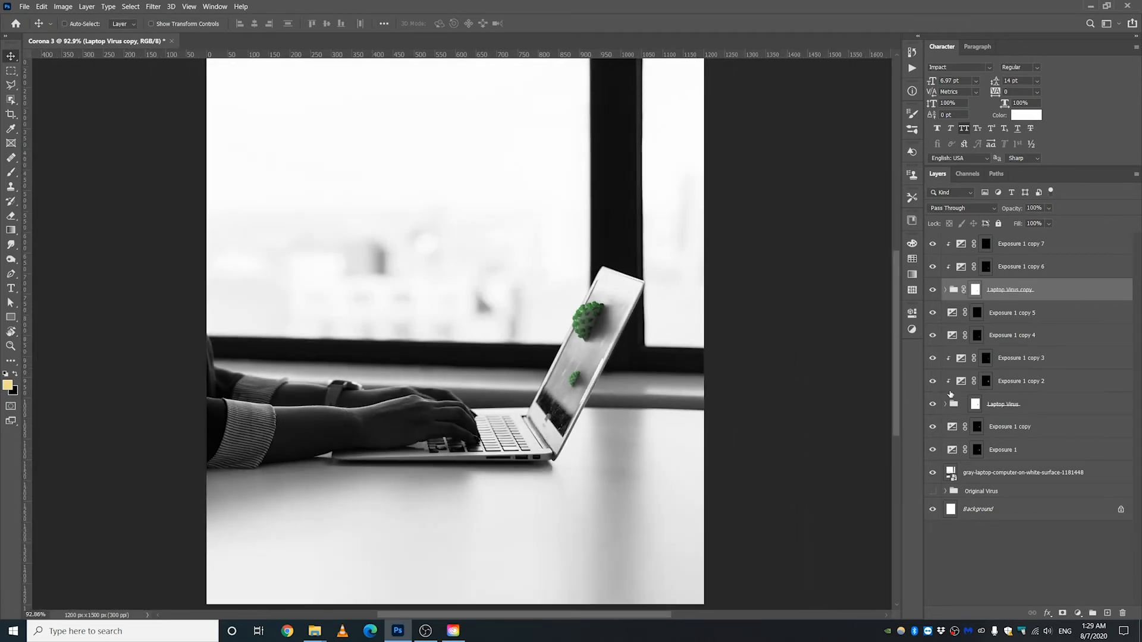
scroll(535, 333, down, 1)
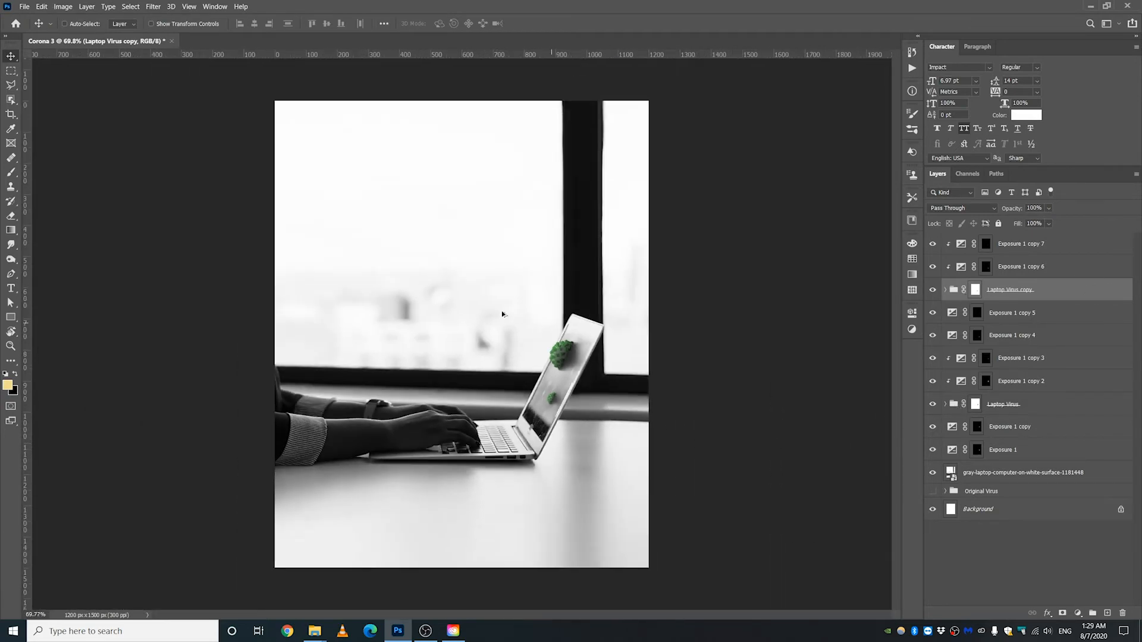
Step: Duplicate the Original Virus group to the top of the layer stack, show the copy and move it over the typing hands
scroll(501, 311, up, 3)
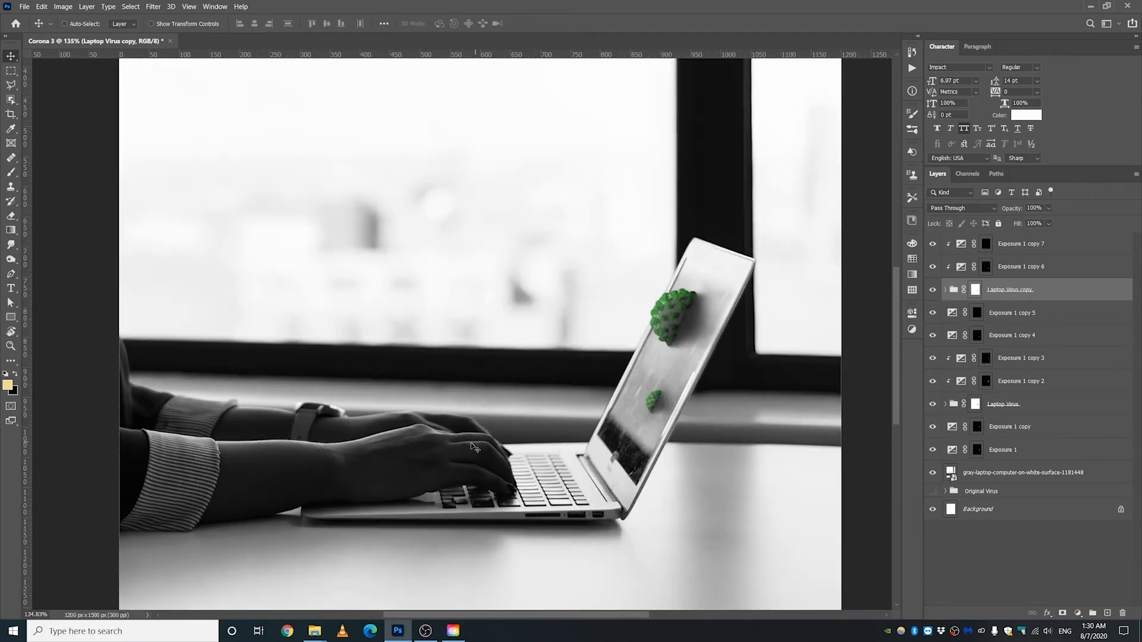
click(955, 500)
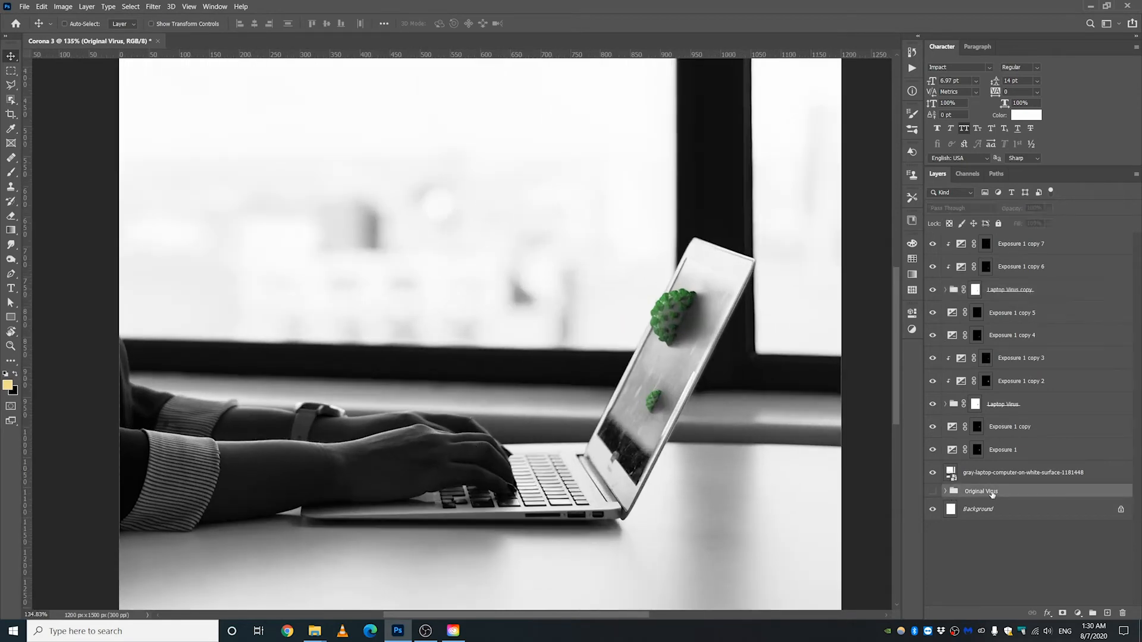
drag(995, 493, 1017, 240)
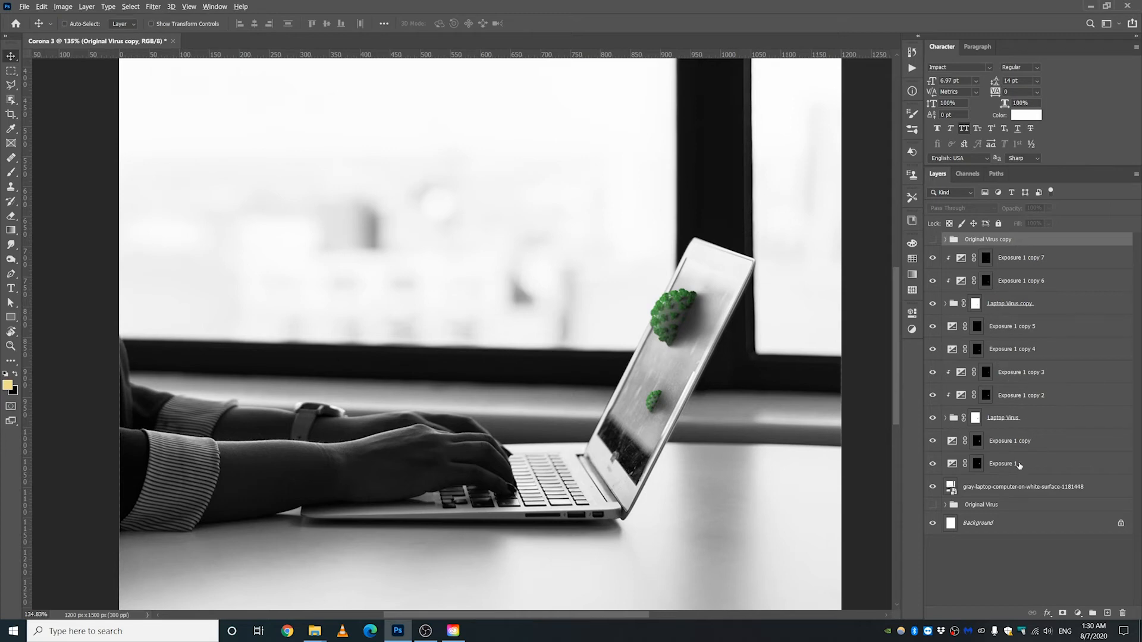
click(934, 241)
scroll(449, 368, down, 3)
scroll(447, 256, up, 2)
drag(480, 162, 430, 296)
Step: Scale the Original Virus copy down to fit on the back of the front hand and rotate it about 43°
key(ctrl+t)
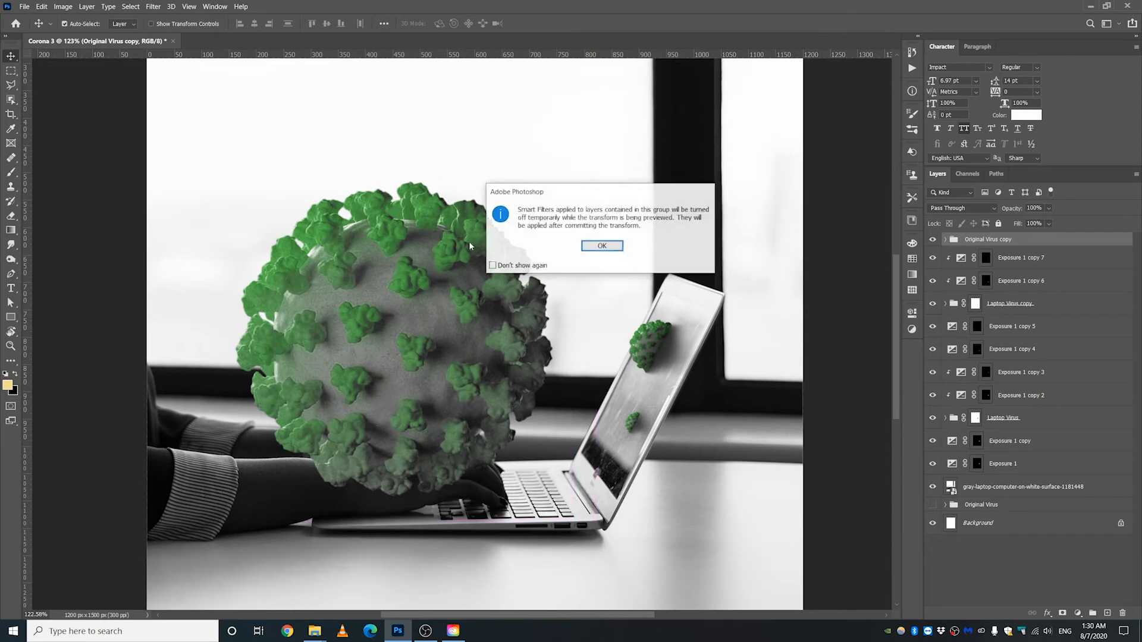
key(Return)
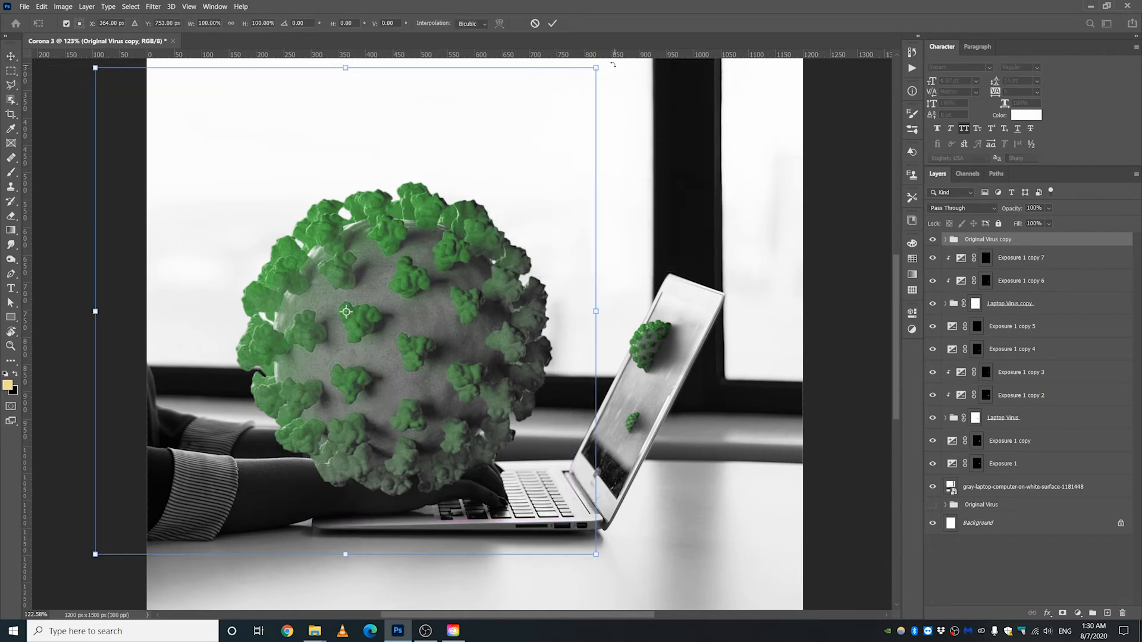
drag(596, 68, 375, 444)
drag(267, 483, 442, 429)
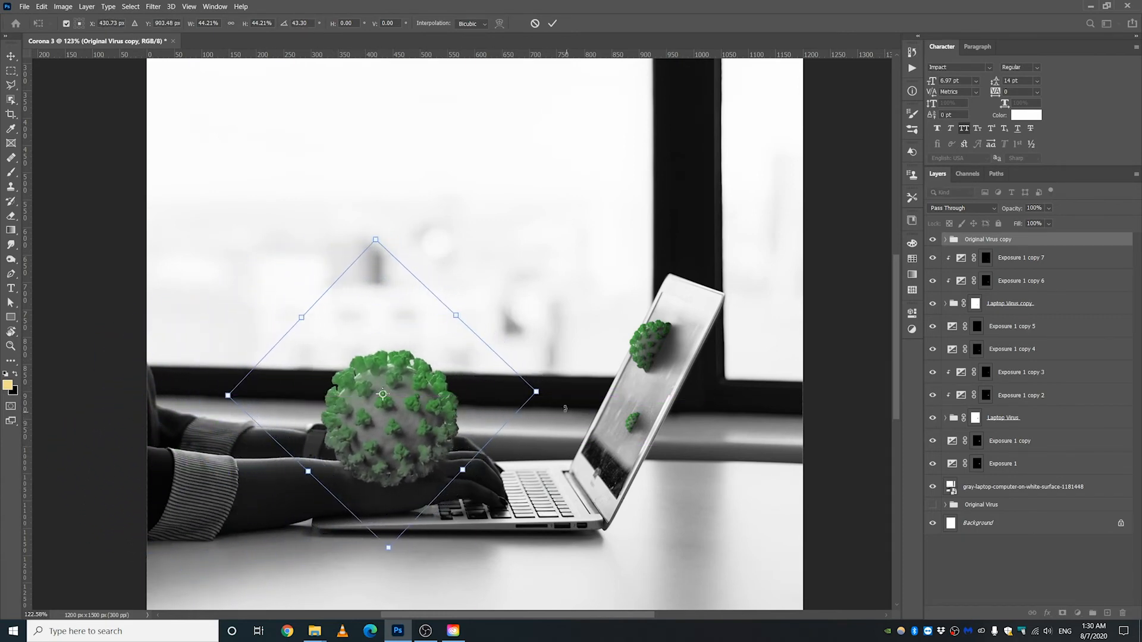
drag(537, 392, 474, 410)
key(Return)
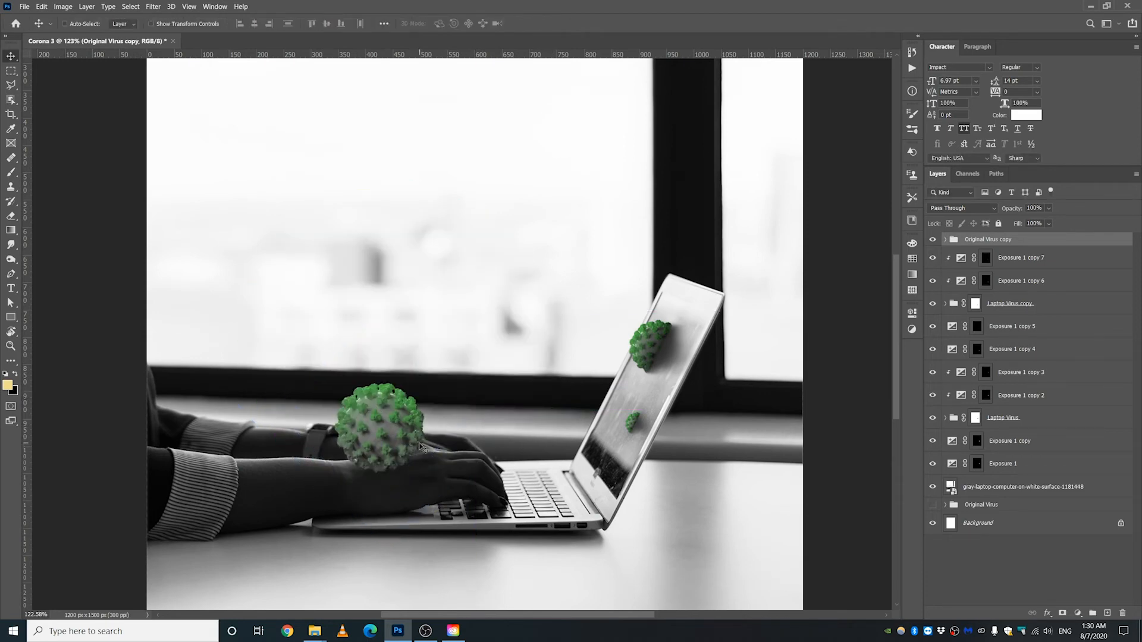
Step: Hide the Original Virus copy and trace the upper edge of the front hand, forearm and sleeve cuff with the Pen tool
click(933, 239)
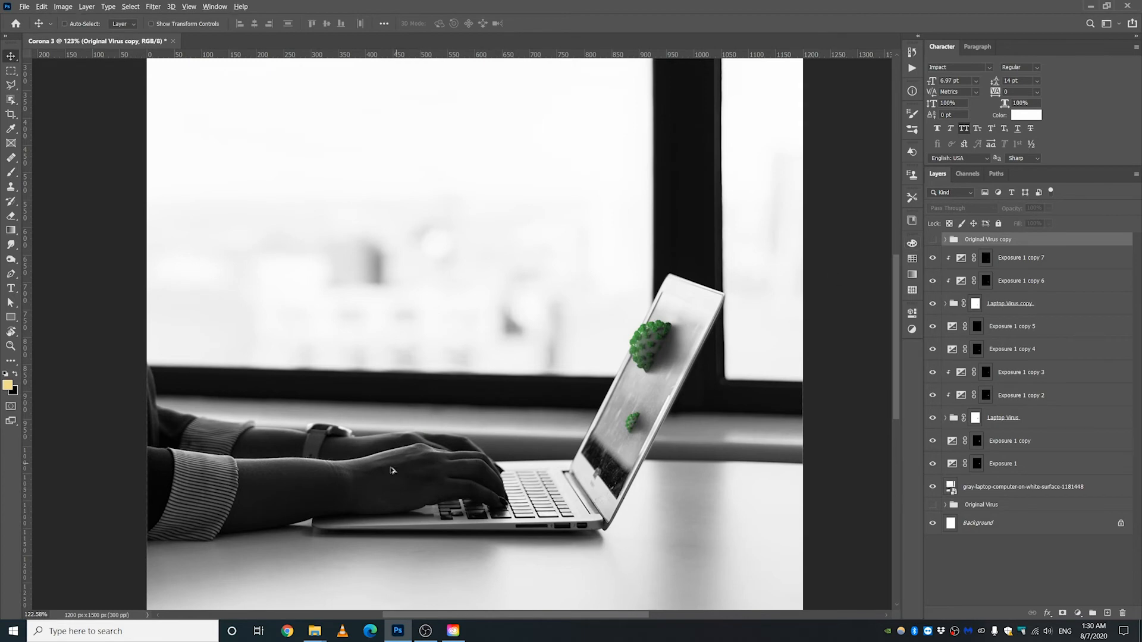
scroll(337, 468, up, 6)
scroll(336, 468, up, 1)
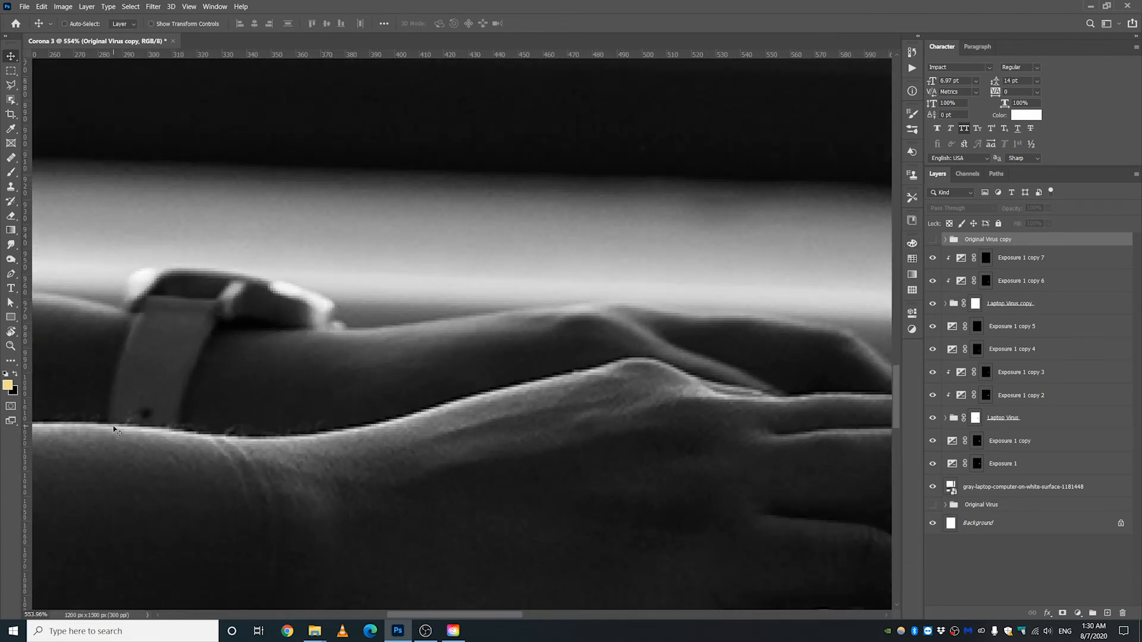
drag(515, 412, 637, 357)
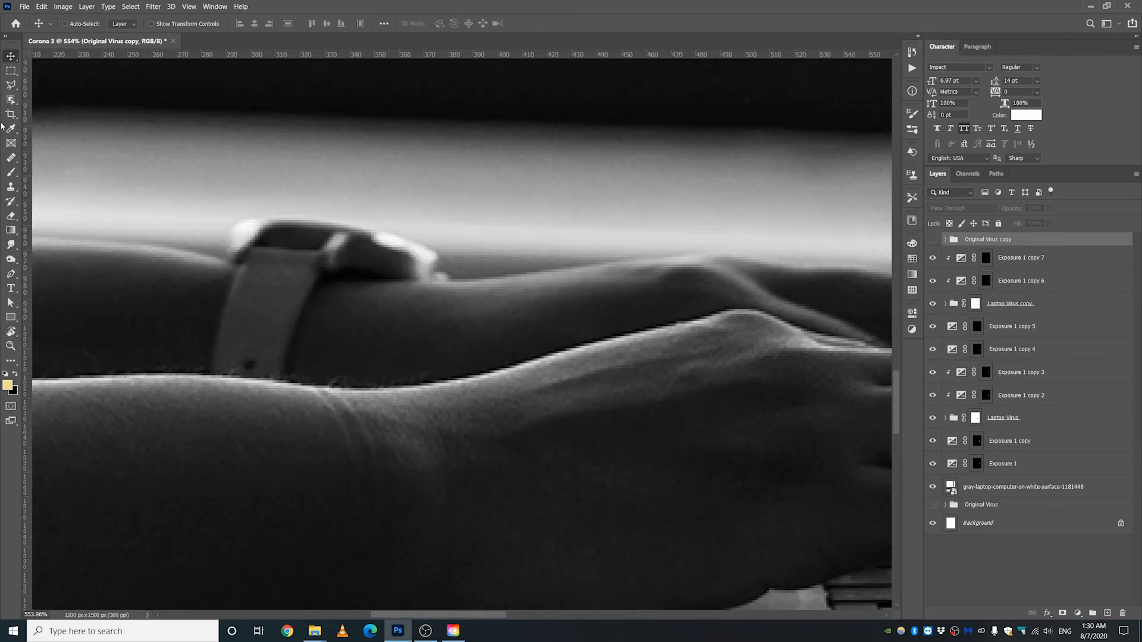
click(11, 274)
drag(793, 328, 702, 331)
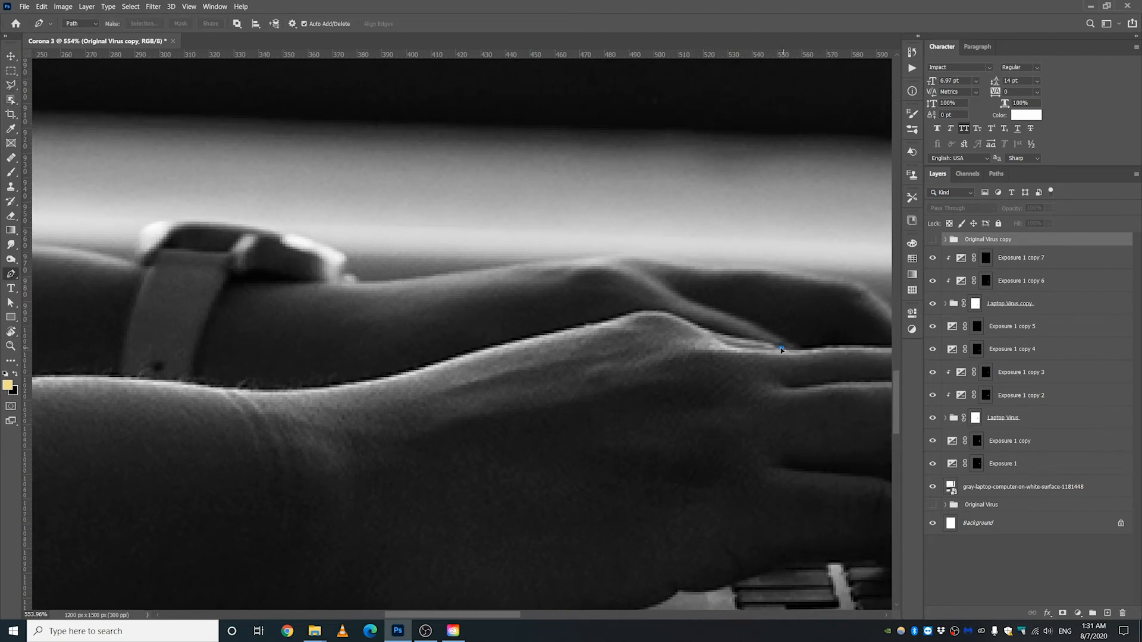
drag(780, 348, 711, 332)
drag(680, 319, 605, 326)
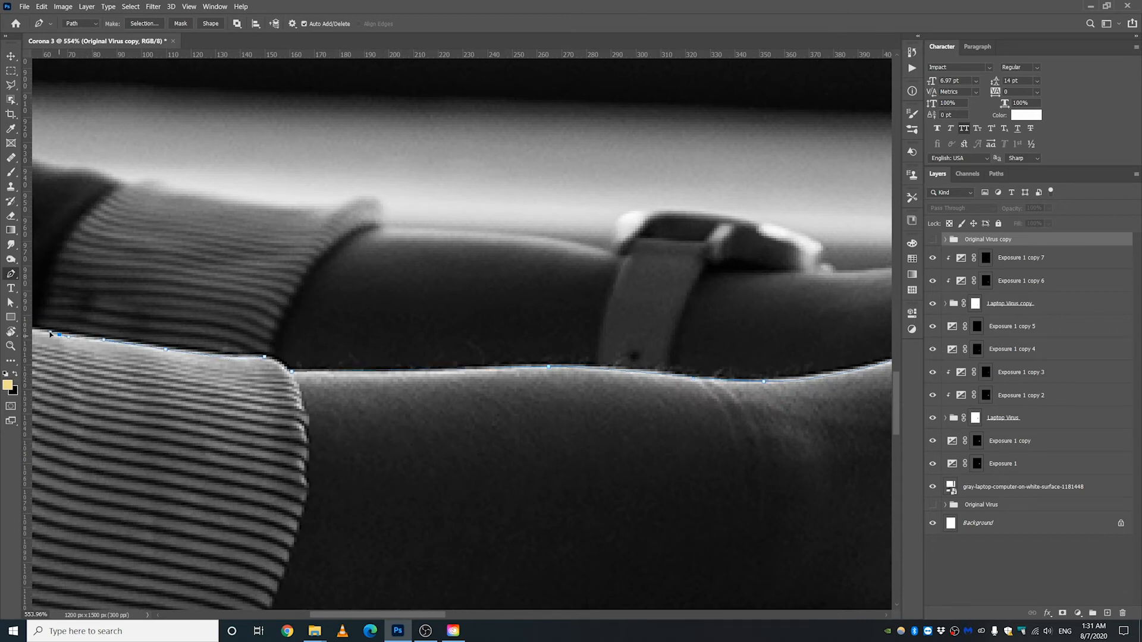
scroll(146, 341, down, 5)
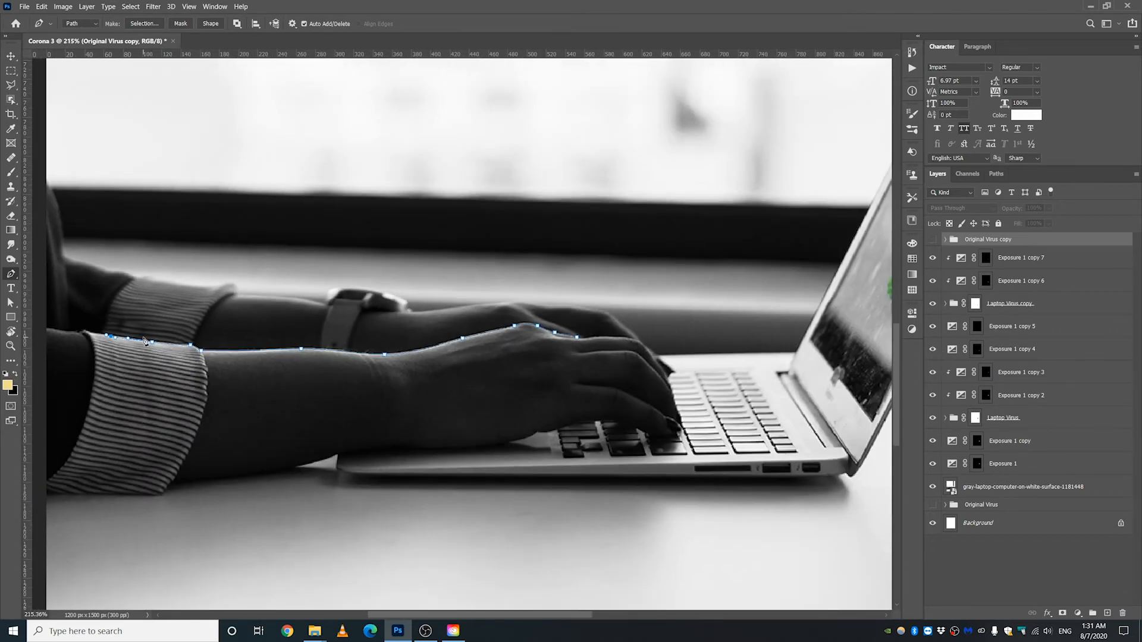
click(83, 331)
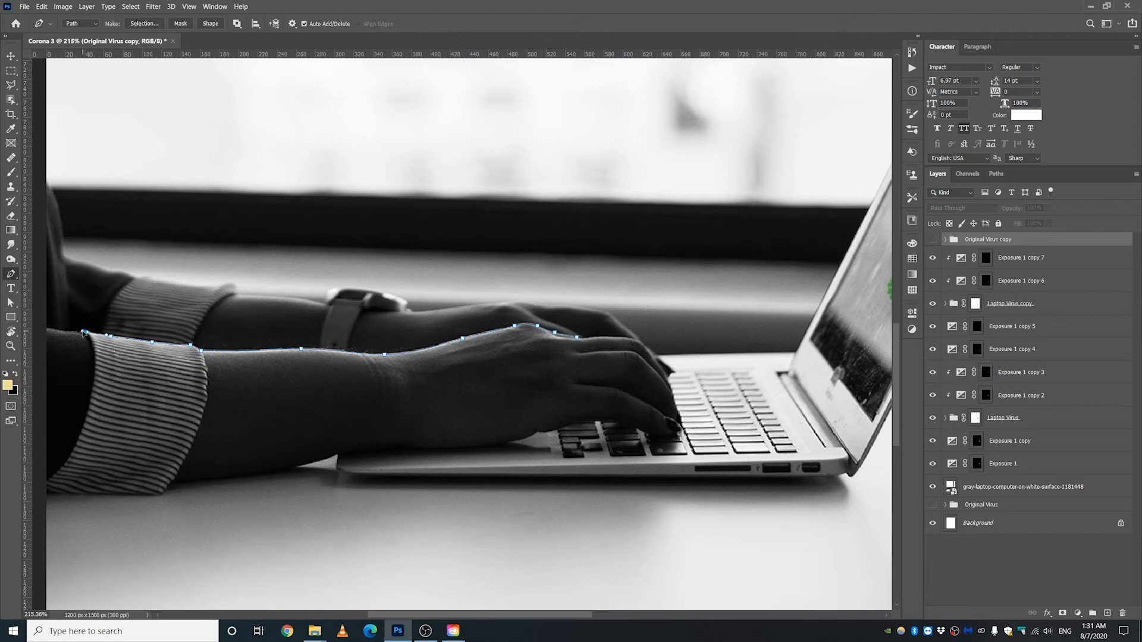
Step: Continue the path loosely below the front arm and across the fingers, closing it at its starting point on the hand
click(80, 473)
click(611, 494)
key(ctrl+z)
click(118, 587)
click(527, 580)
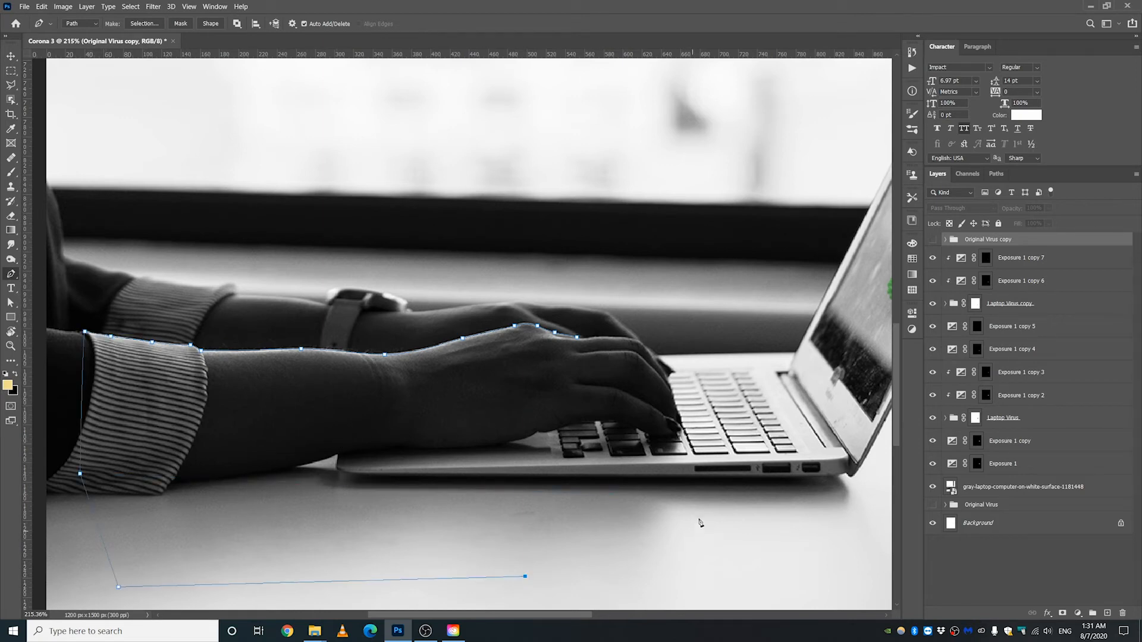
click(701, 515)
click(644, 373)
scroll(586, 346, up, 3)
scroll(583, 342, up, 3)
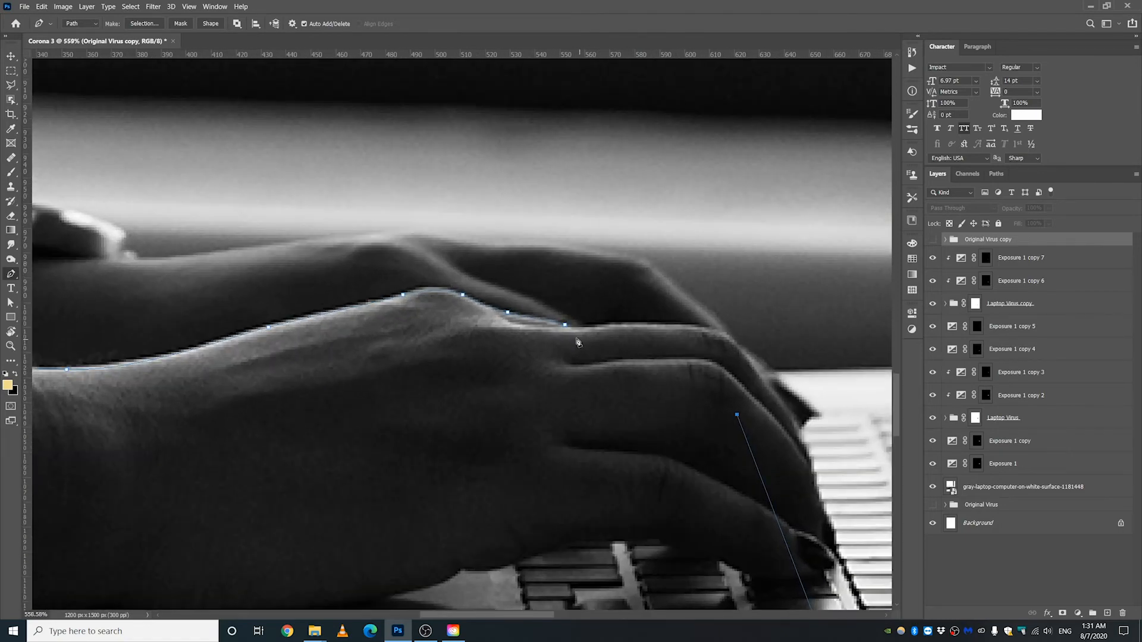
click(566, 322)
scroll(578, 361, down, 4)
scroll(579, 369, down, 3)
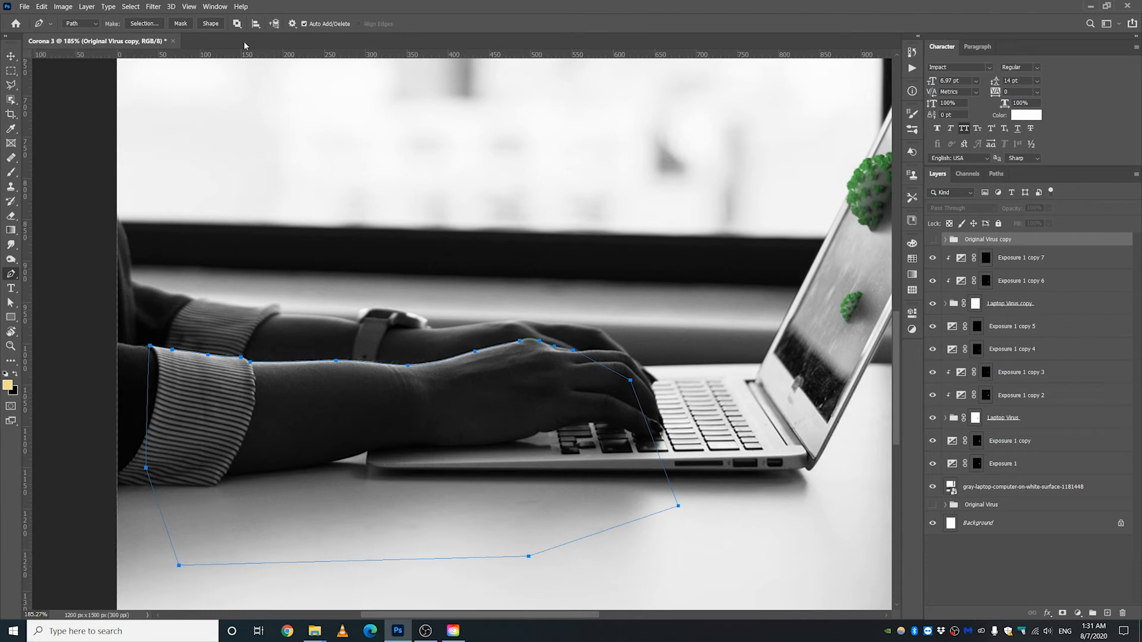
Step: Convert the closed hand path into a shape layer, hide it, and place it directly above the Background layer
click(210, 23)
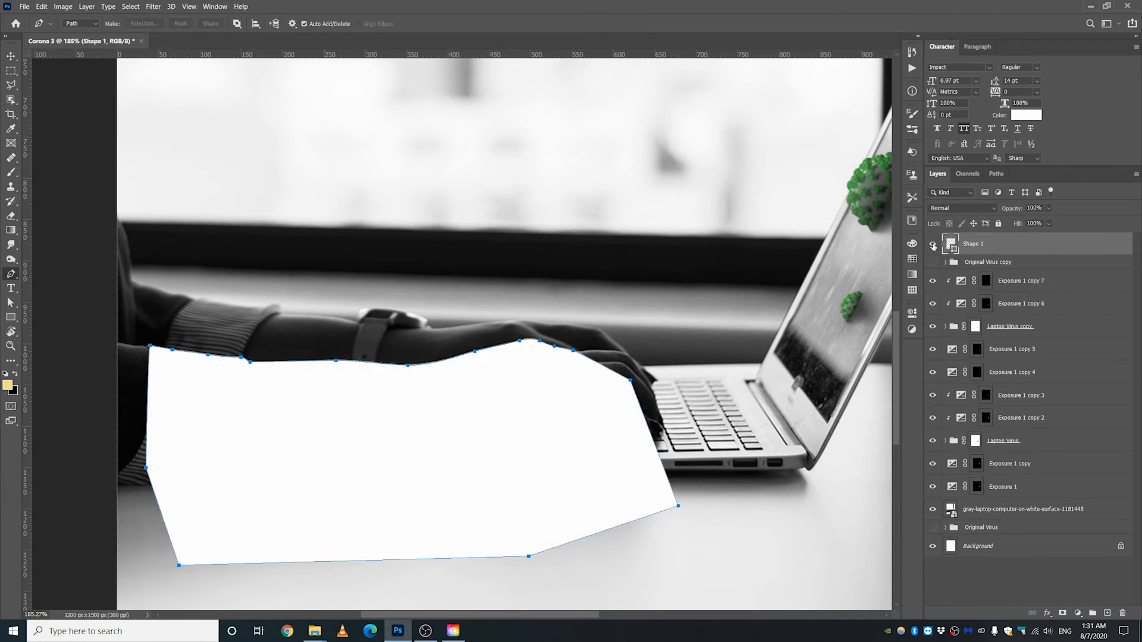
click(932, 244)
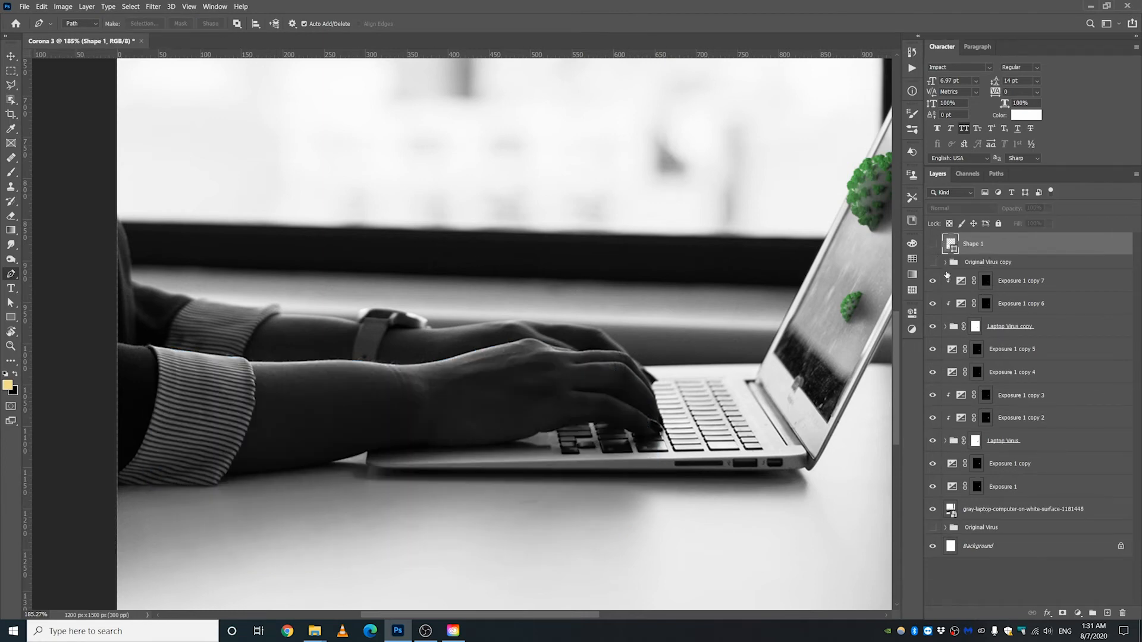
click(14, 56)
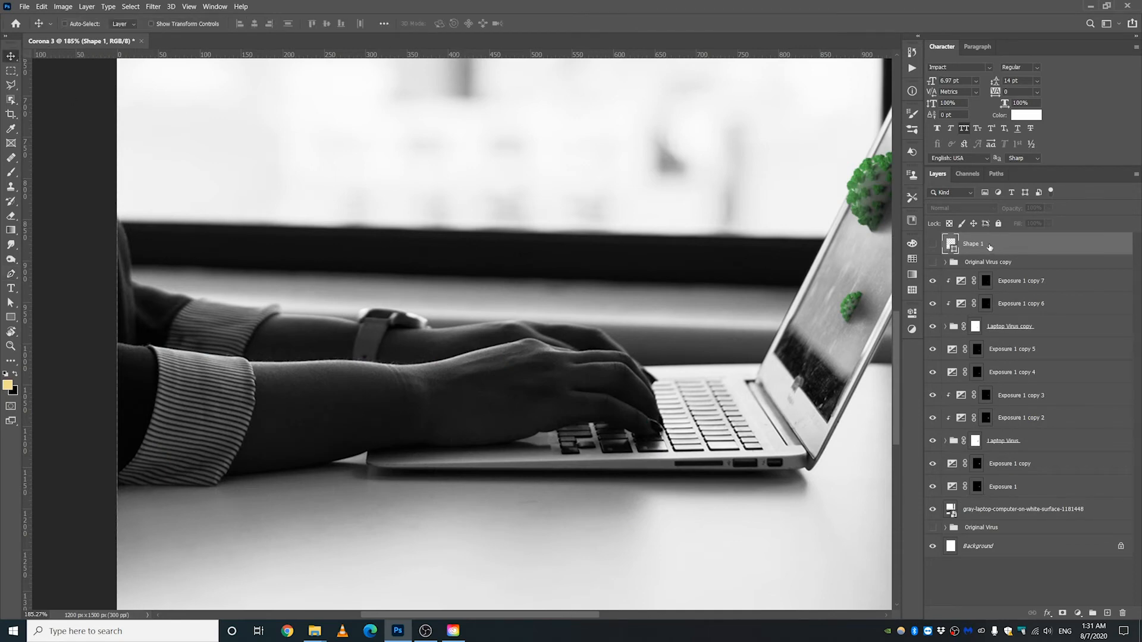
drag(989, 247, 983, 537)
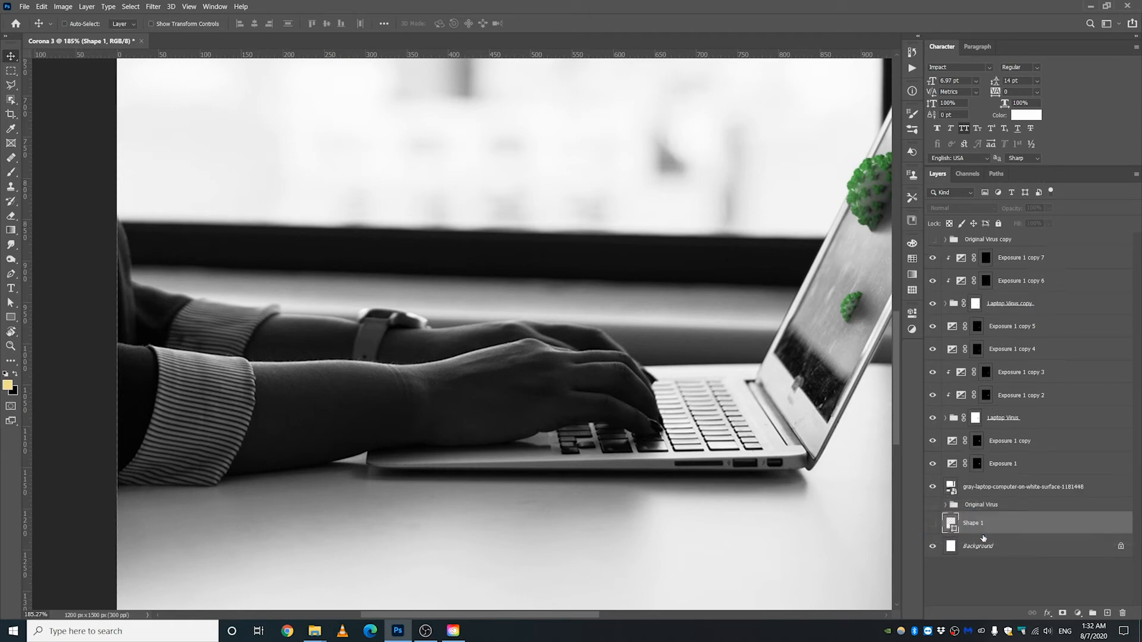
Step: Rename the gray-laptop-computer photo layer as Laptop
click(991, 491)
right_click(984, 492)
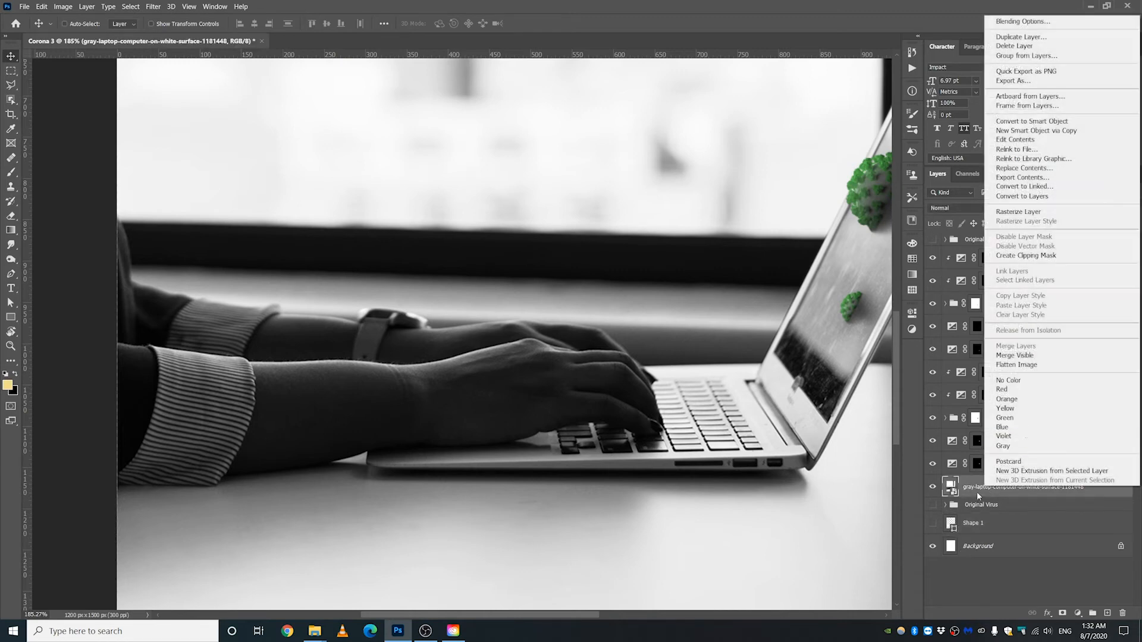
click(977, 491)
double_click(996, 492)
text(La)
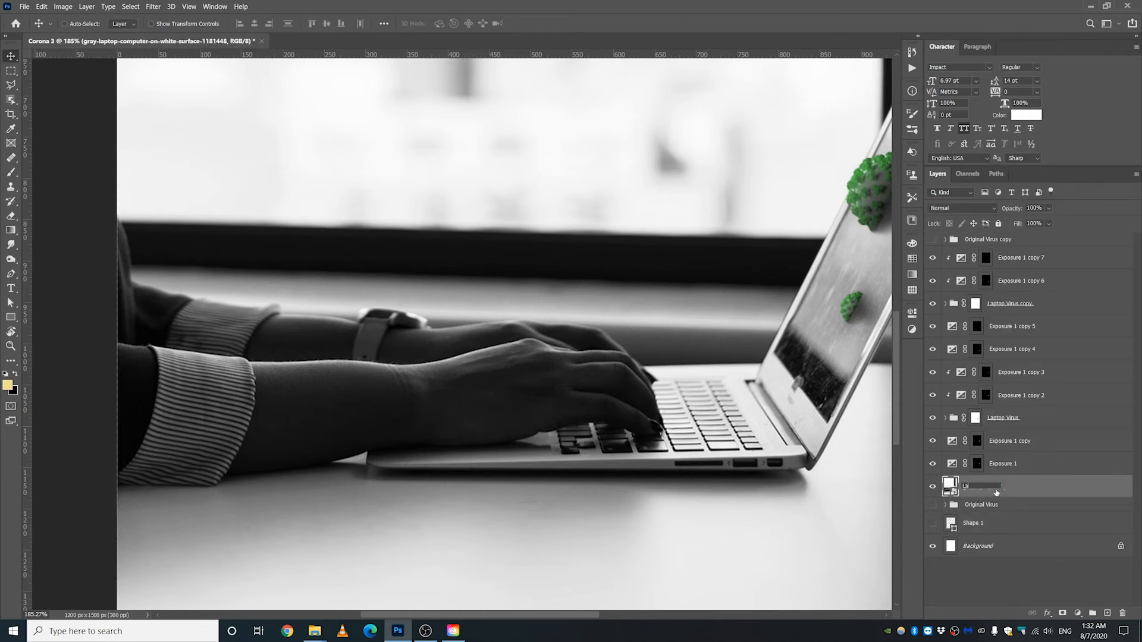
text(ptop)
key(Return)
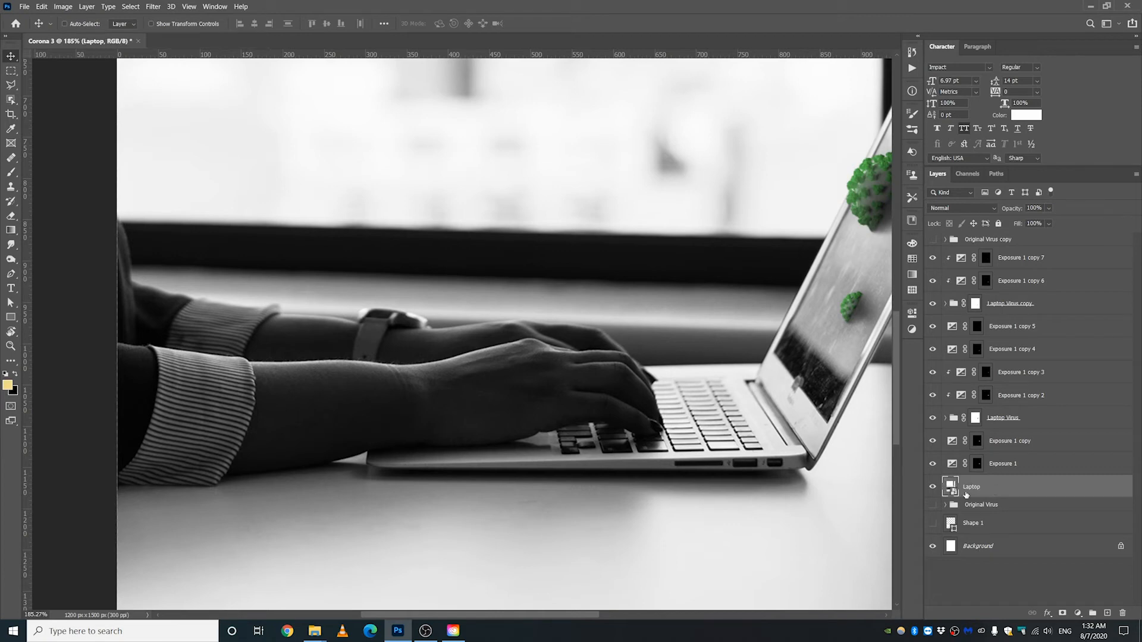
Step: Show the Original Virus copy and mask out its part overlapping the front hand, using the outline of Shape 1 as an inverted selection
click(989, 240)
click(933, 240)
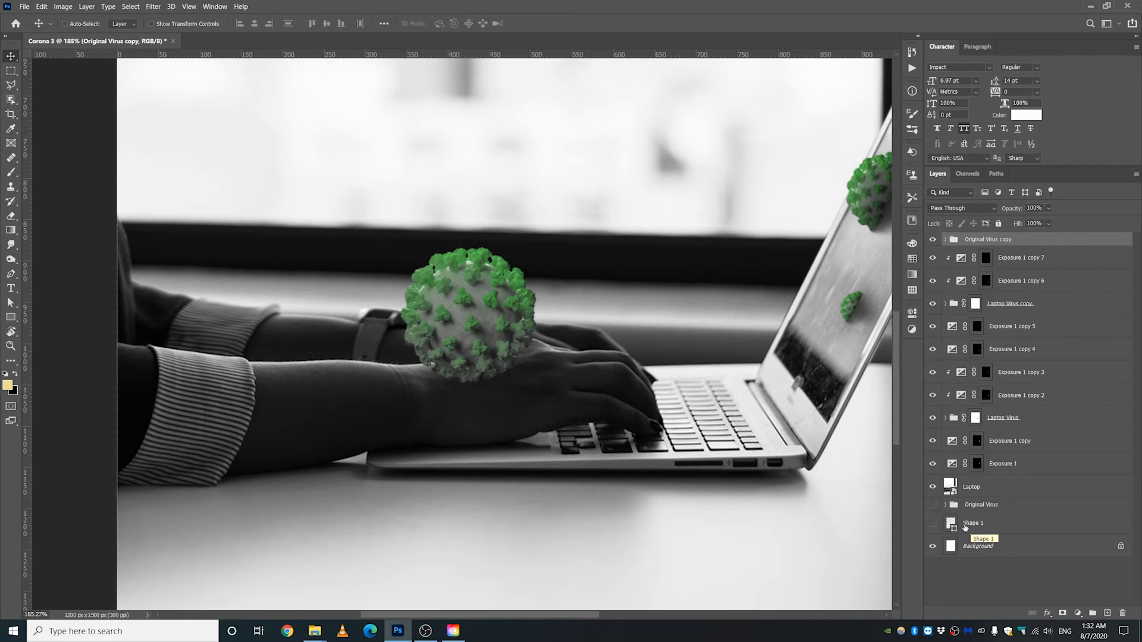
key(ctrl)
ctrl+click(953, 528)
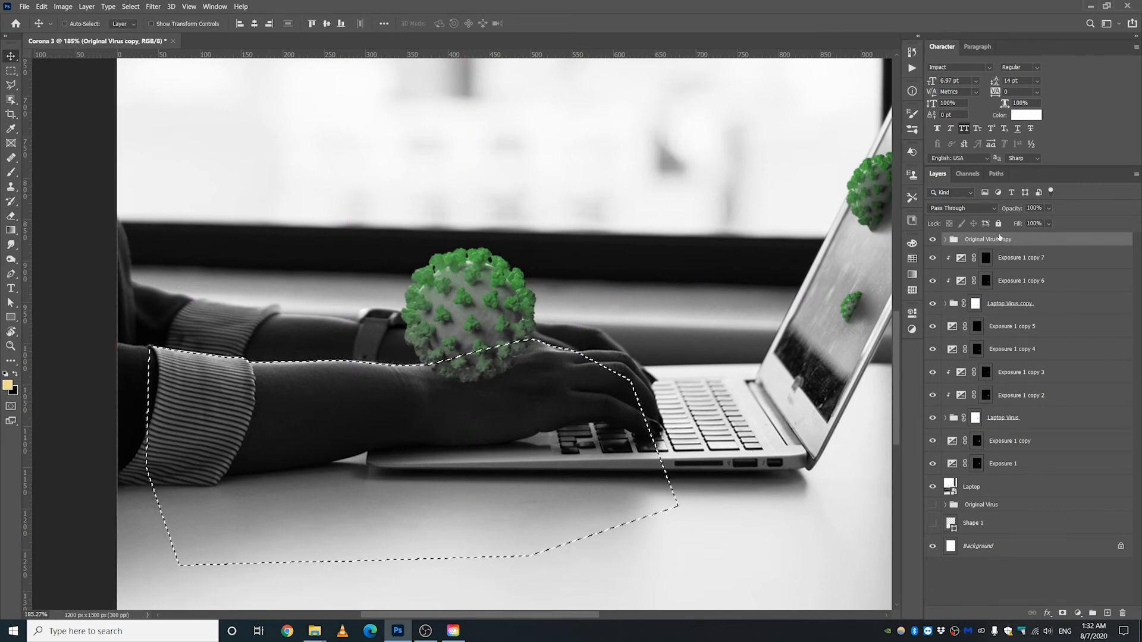
alt+click(1062, 613)
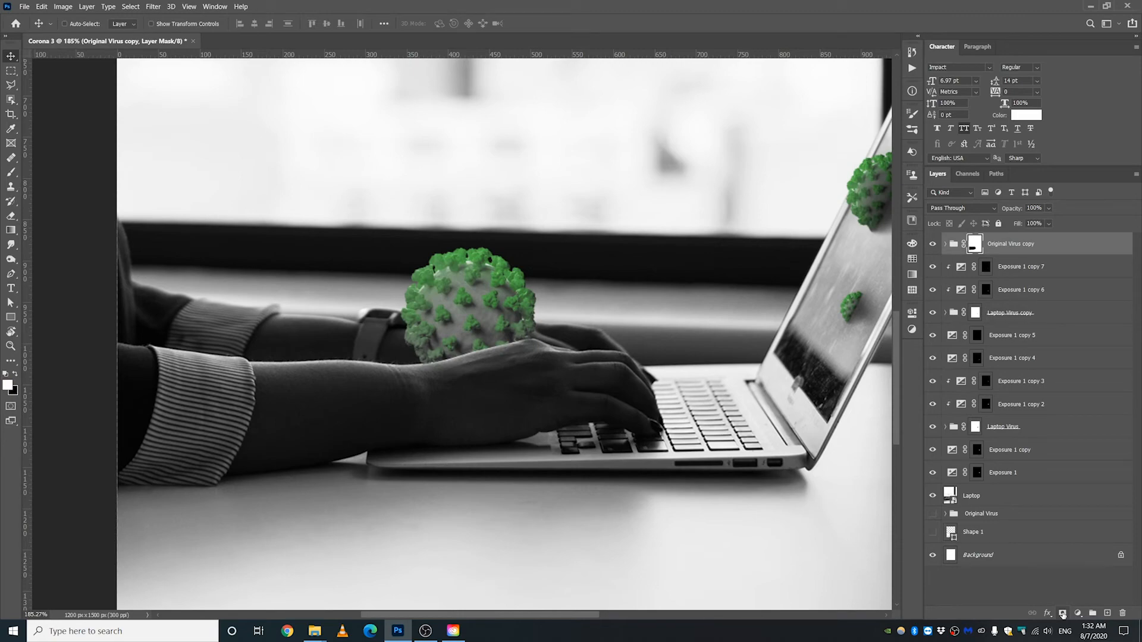
scroll(484, 285, up, 8)
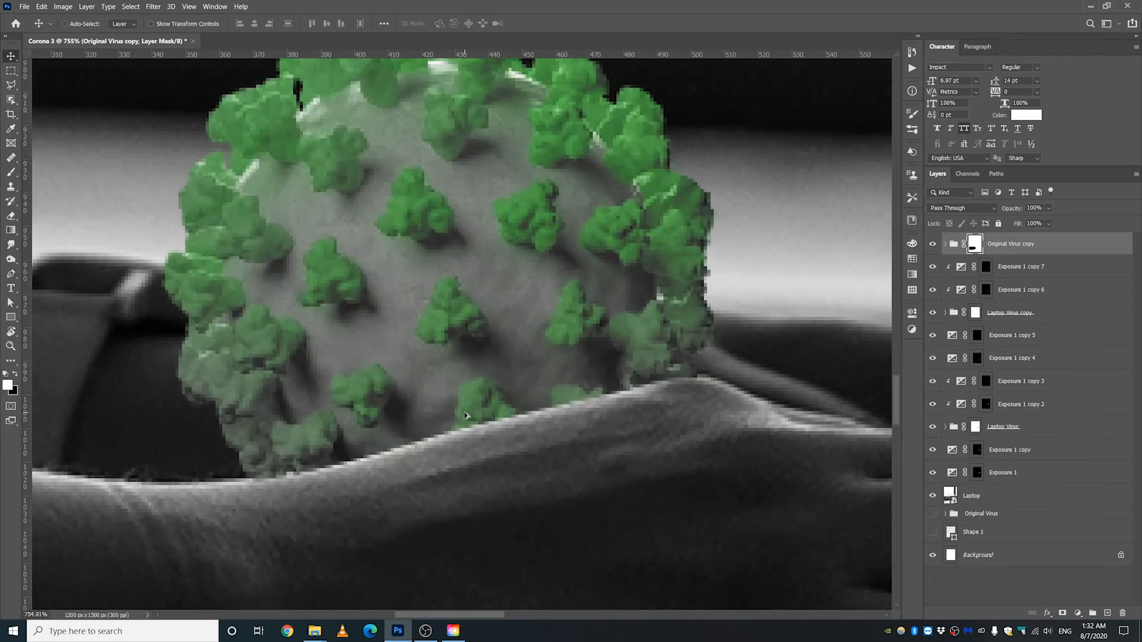
scroll(464, 409, down, 5)
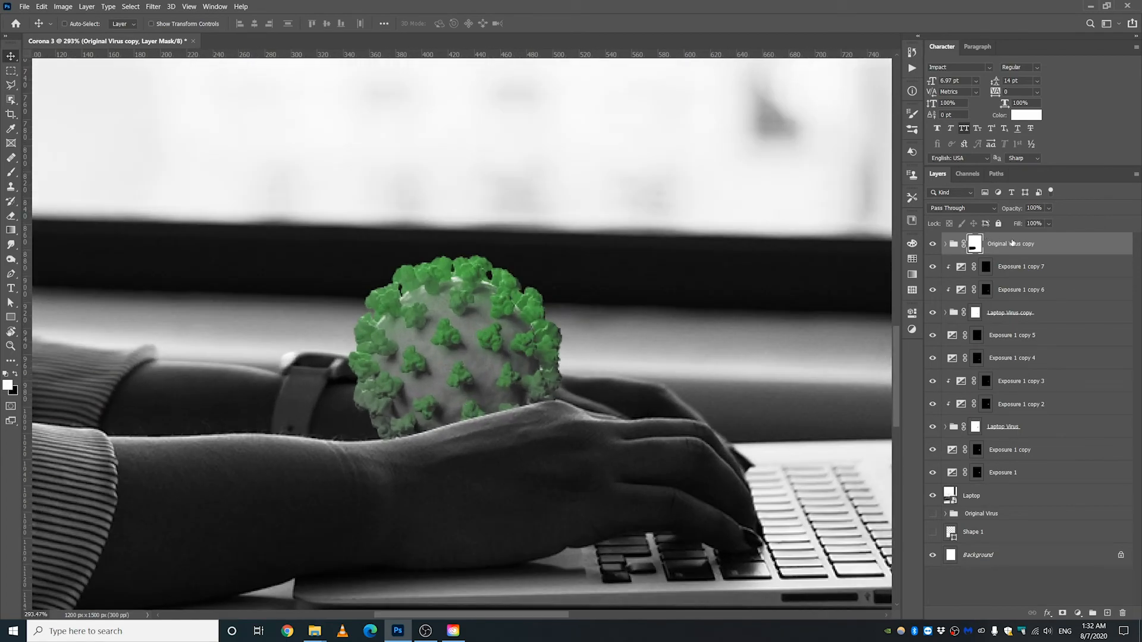
Step: Reorder the Original Virus copy group so it sits directly above the Laptop layer
click(1011, 244)
scroll(436, 415, up, 2)
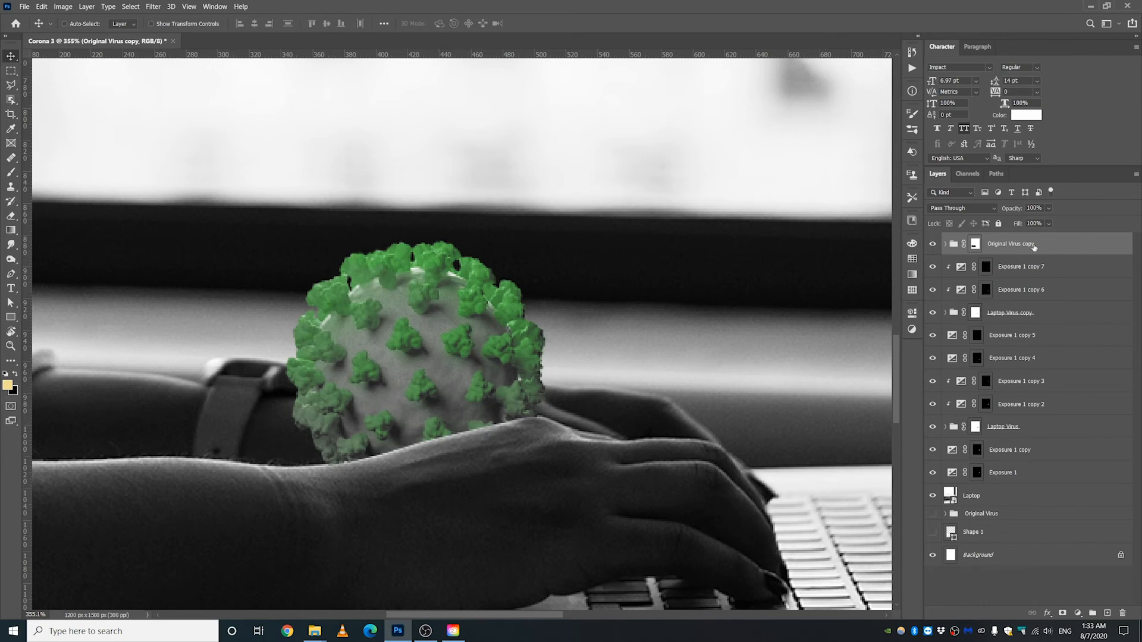
drag(1034, 247, 1039, 483)
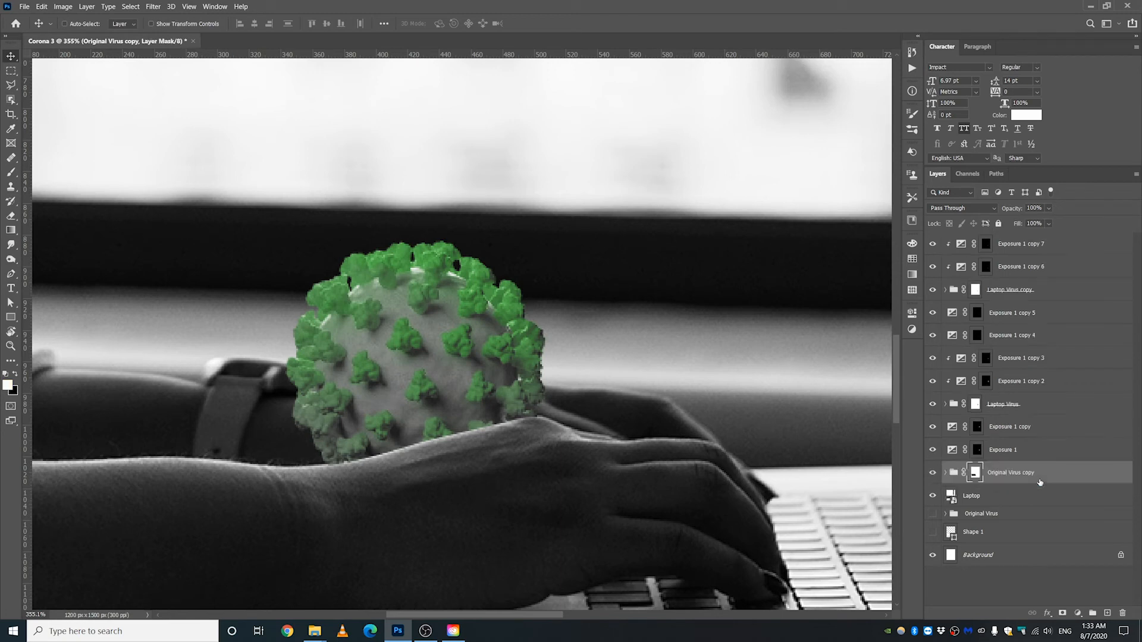
click(933, 473)
Step: Hide all layers from Exposure 1 copy 7 down to Exposure 1, keeping the Original Virus copy group visible
click(1028, 244)
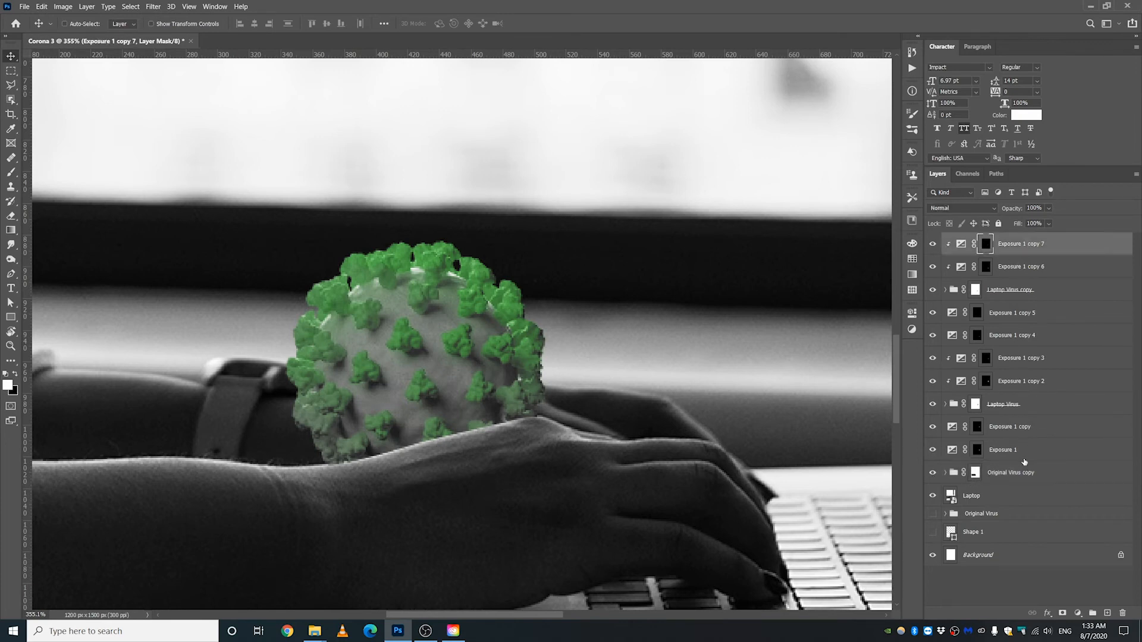
shift+click(1010, 452)
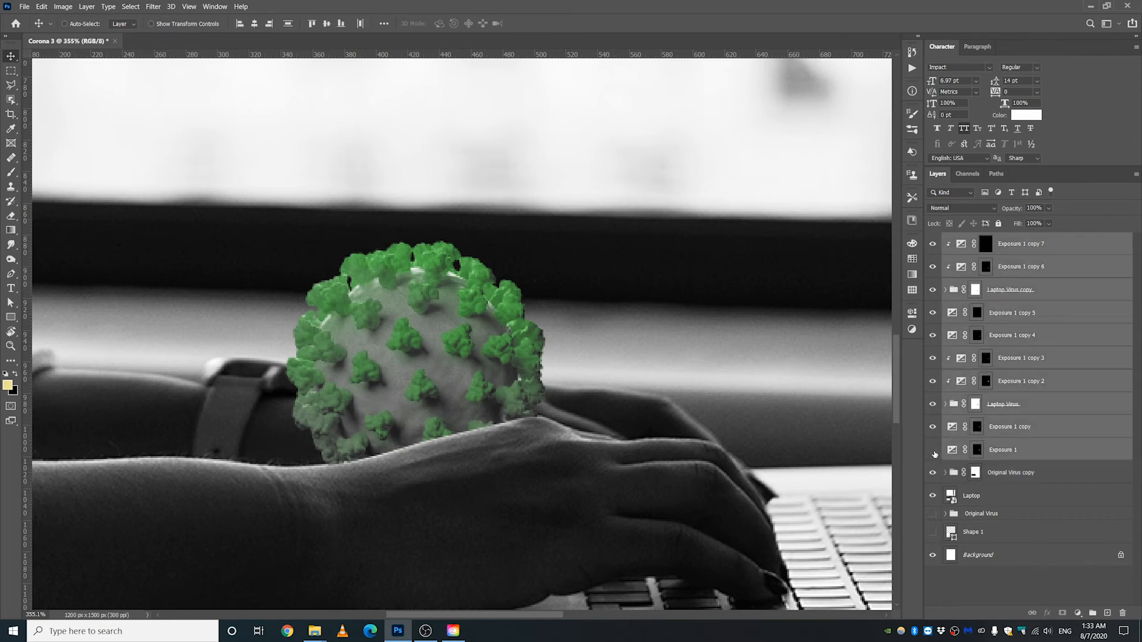
drag(932, 241, 933, 467)
click(987, 475)
click(933, 473)
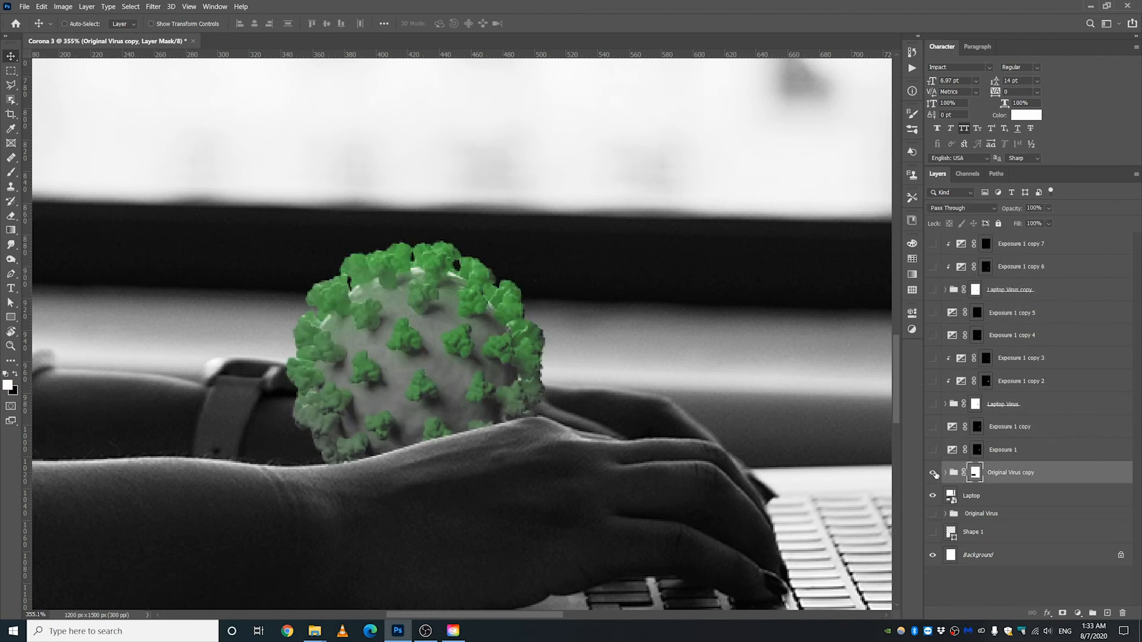
Step: Duplicate the Exposure 1 adjustment layer and place the copy directly above the Original Virus copy group
click(1077, 613)
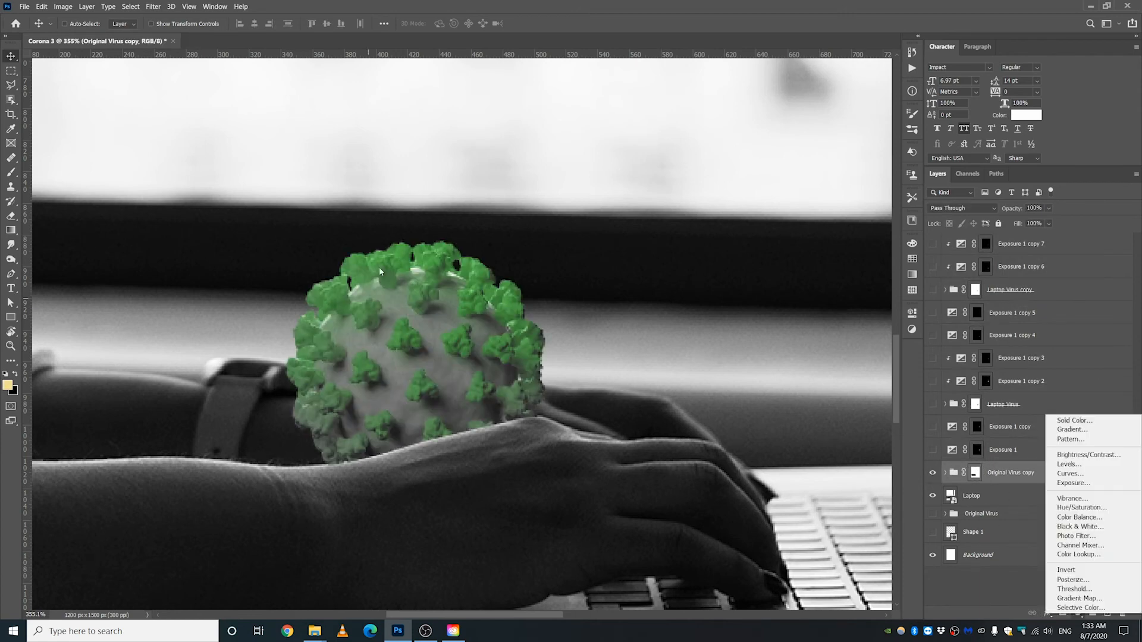
click(384, 297)
click(1009, 454)
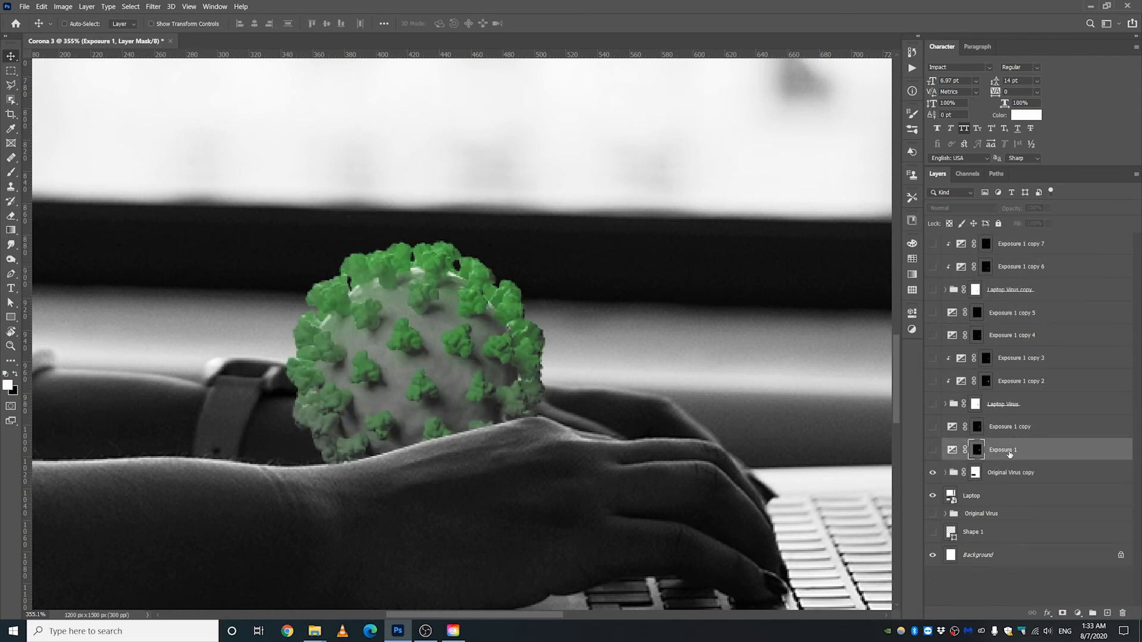
click(956, 450)
scroll(416, 365, down, 7)
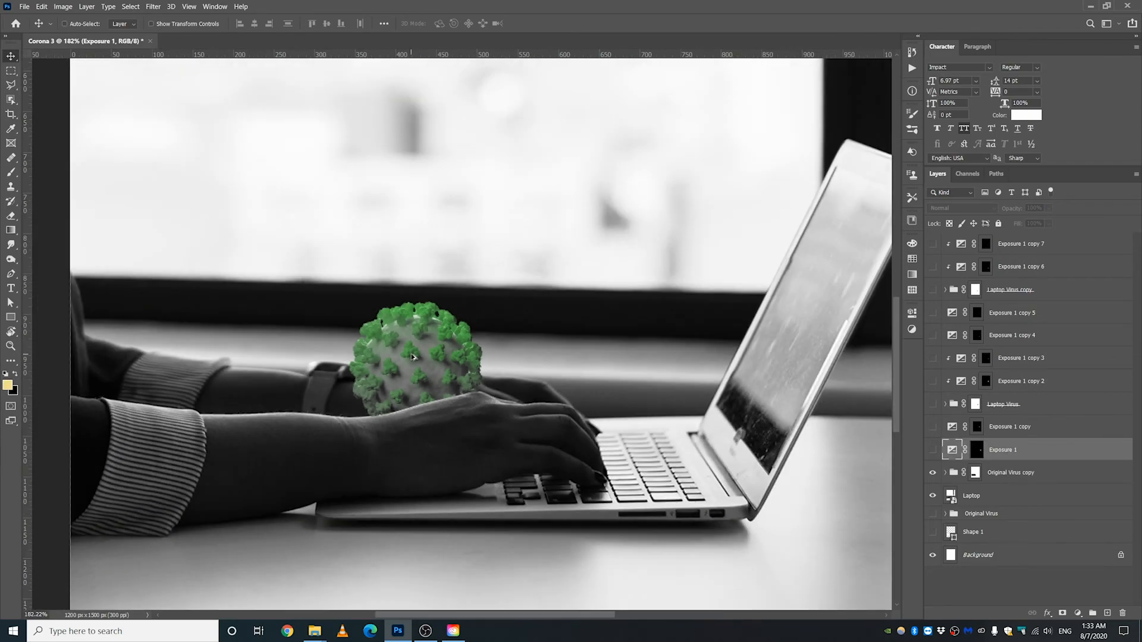
scroll(421, 354, up, 3)
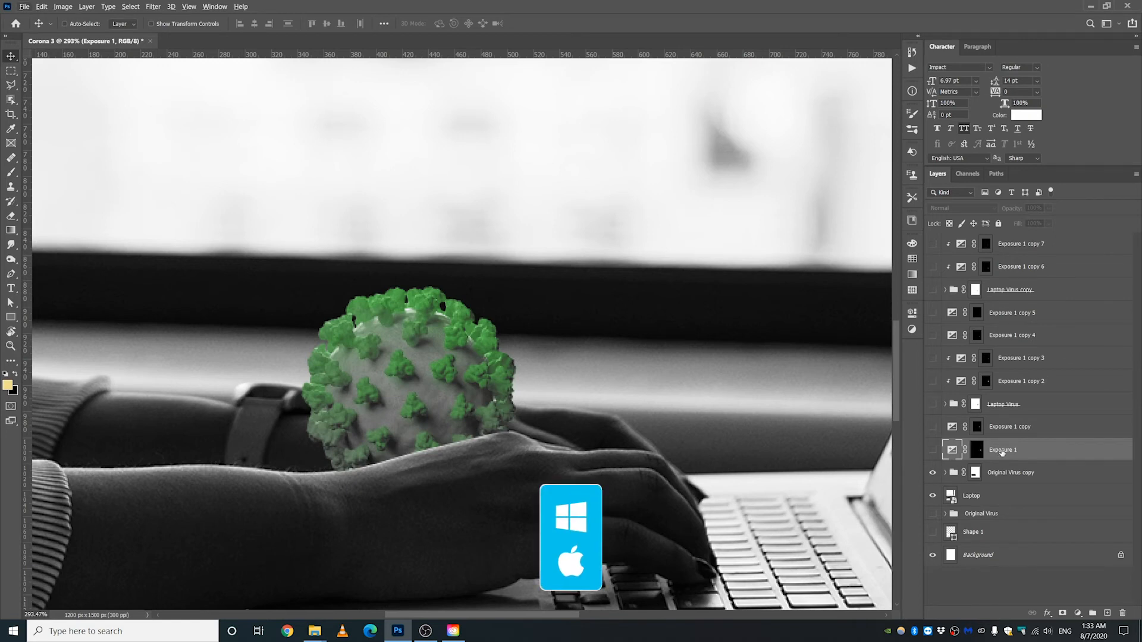
key(ctrl+j)
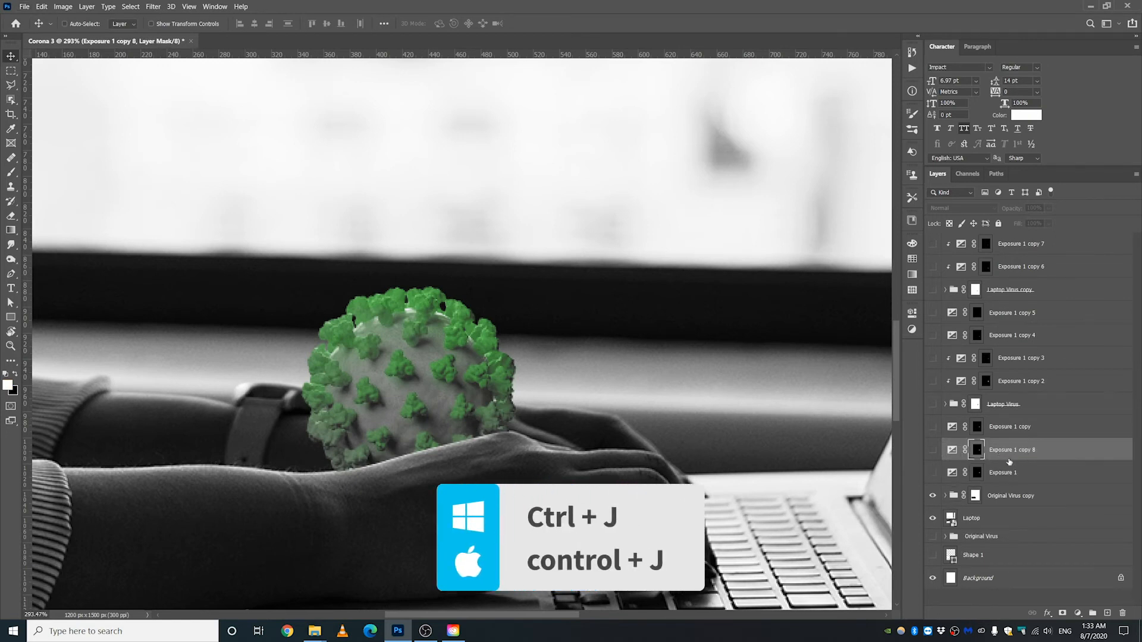
drag(1029, 452, 1000, 474)
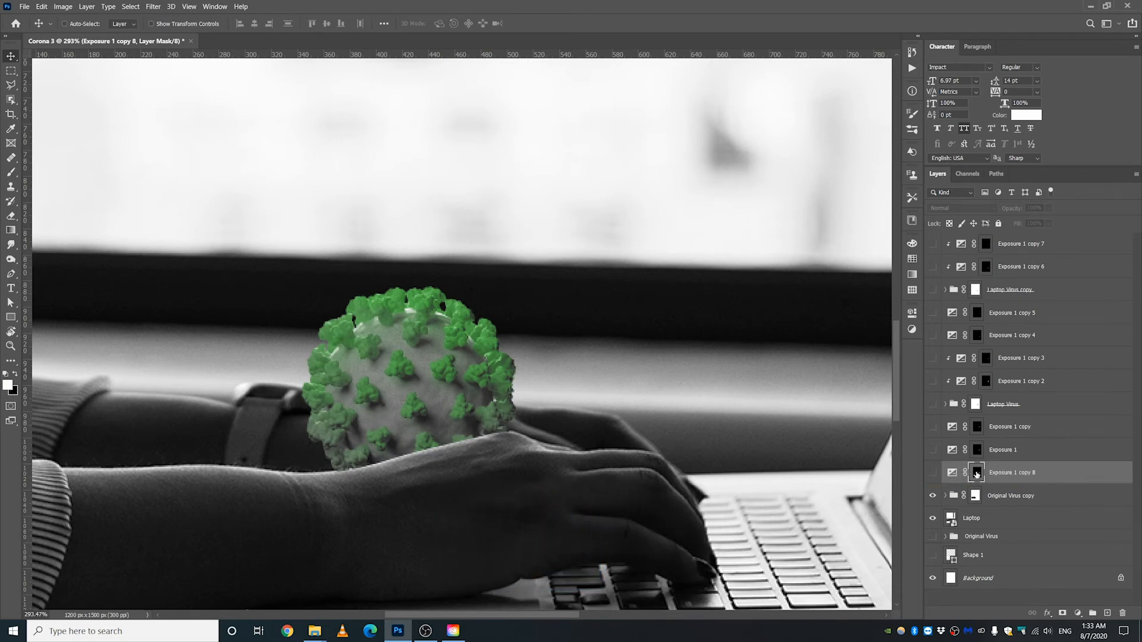
Step: Delete the mask of Exposure 1 copy 8, show the layer, and give it a new mask inverted to black
right_click(977, 472)
click(1005, 496)
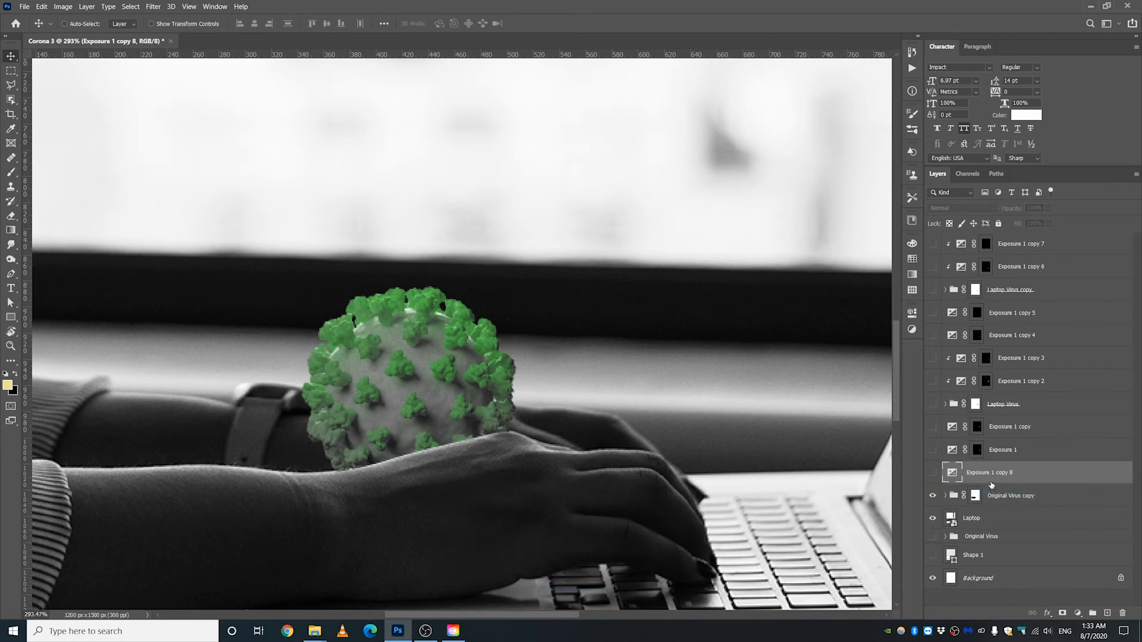
click(933, 473)
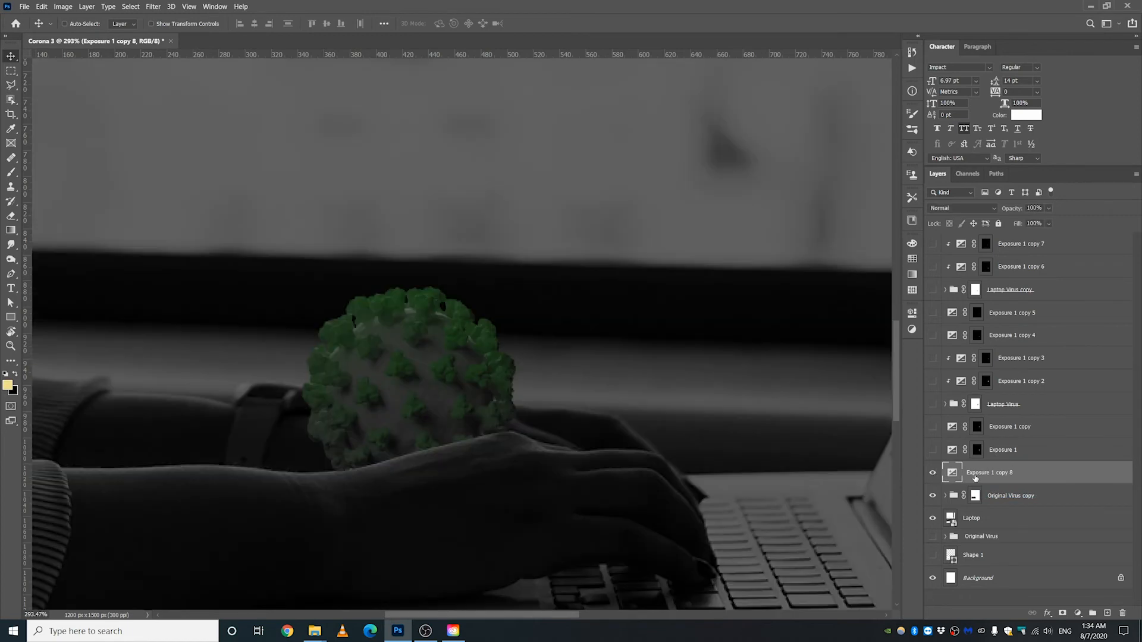
click(1063, 613)
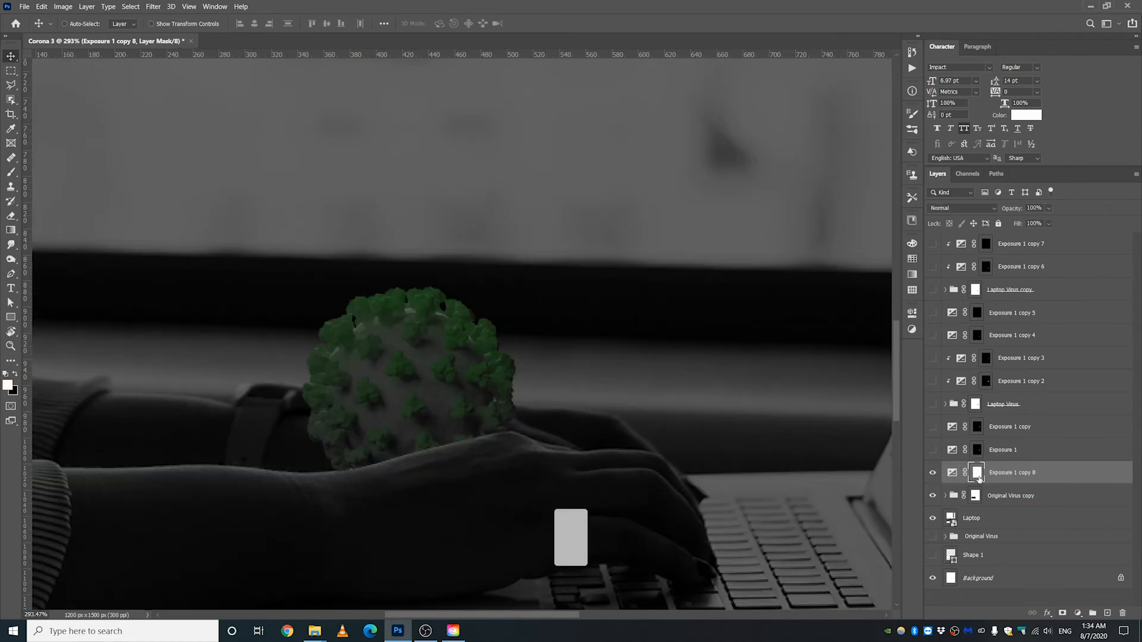
key(ctrl+i)
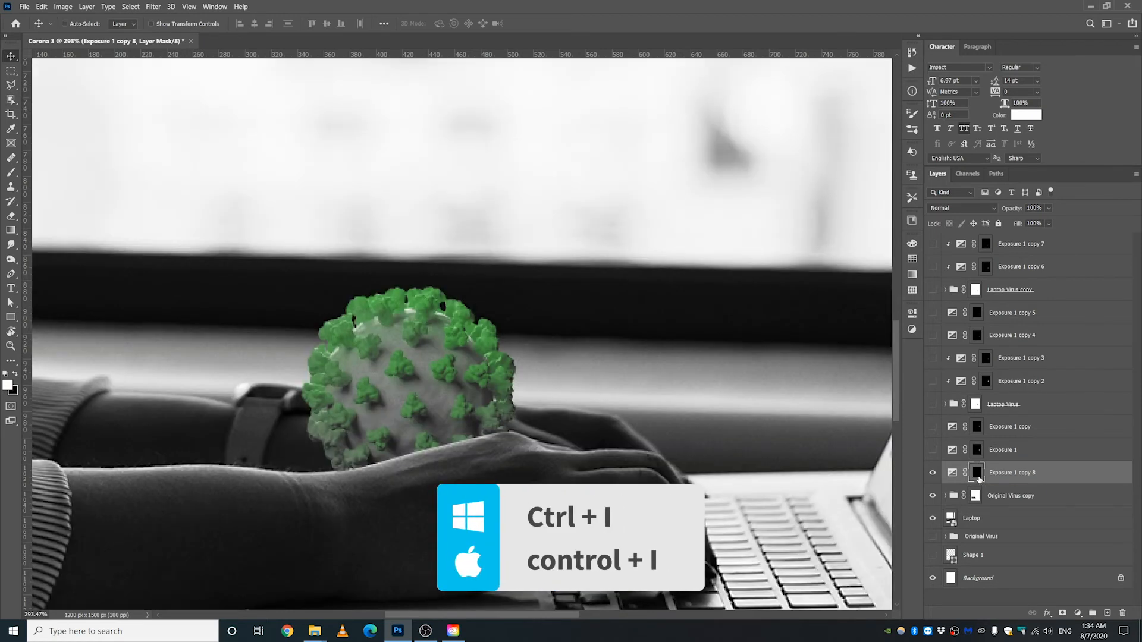
Step: Enlarge the Brush tool's tip and clip Exposure 1 copy 8 to the Original Virus copy group
click(11, 172)
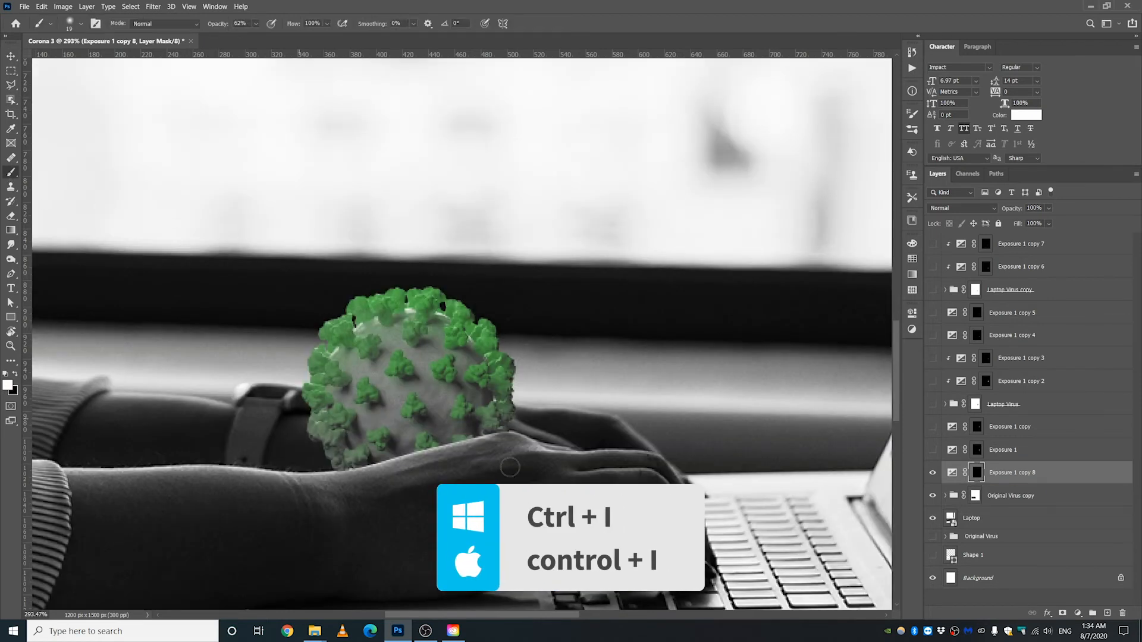
drag(507, 449, 535, 452)
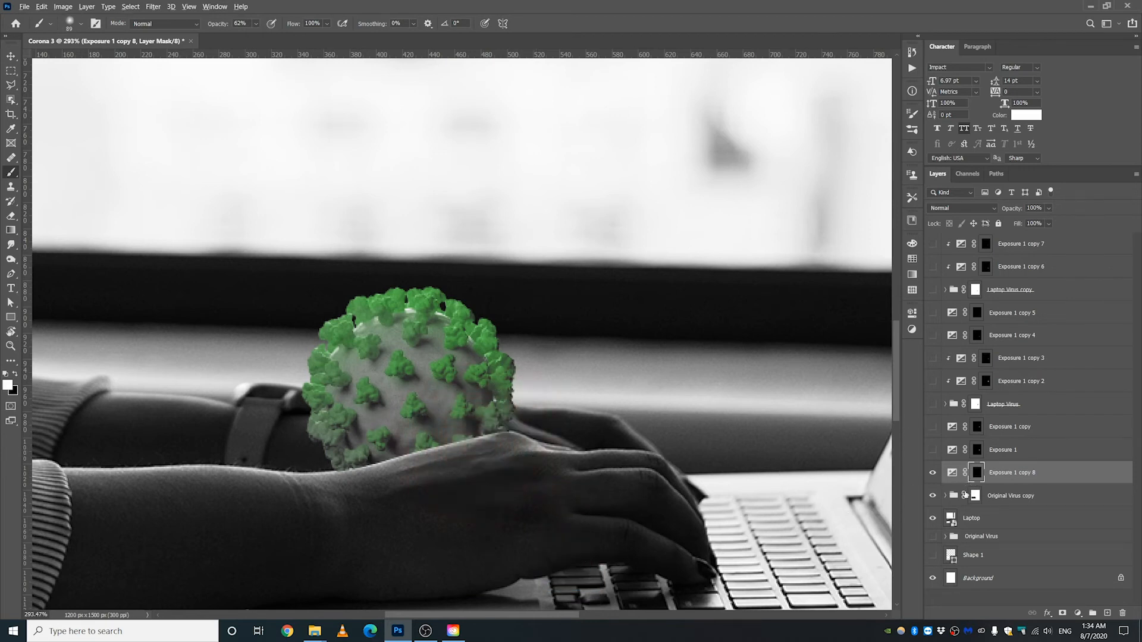
alt+click(962, 483)
Step: Rename the Original Virus copy group as Hand Virus
click(999, 499)
right_click(1001, 498)
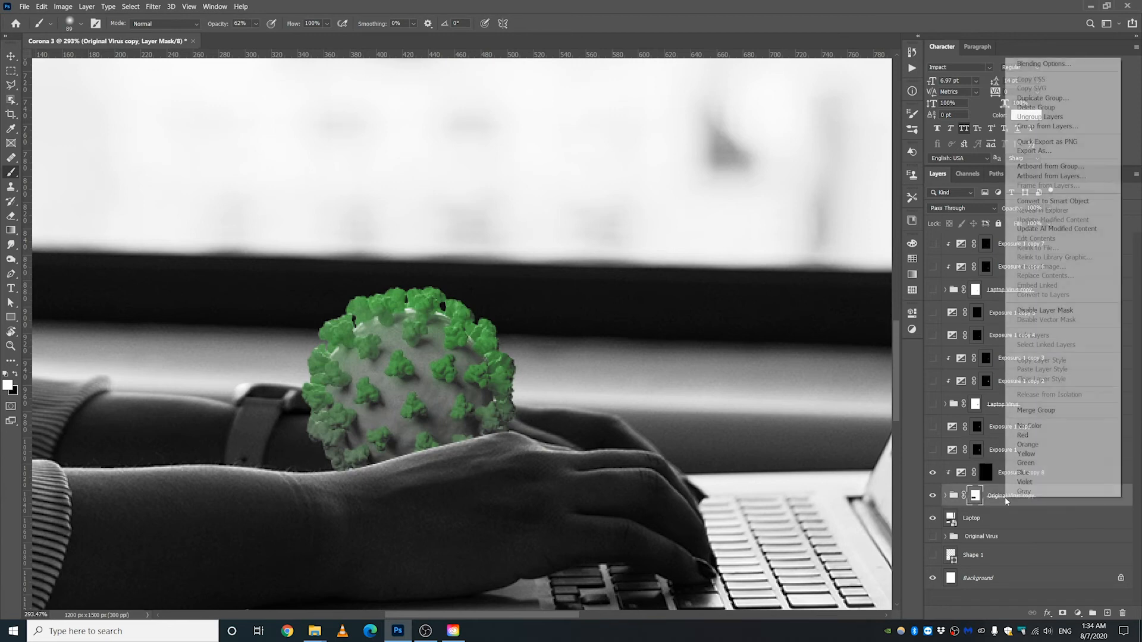
key(Escape)
double_click(1011, 496)
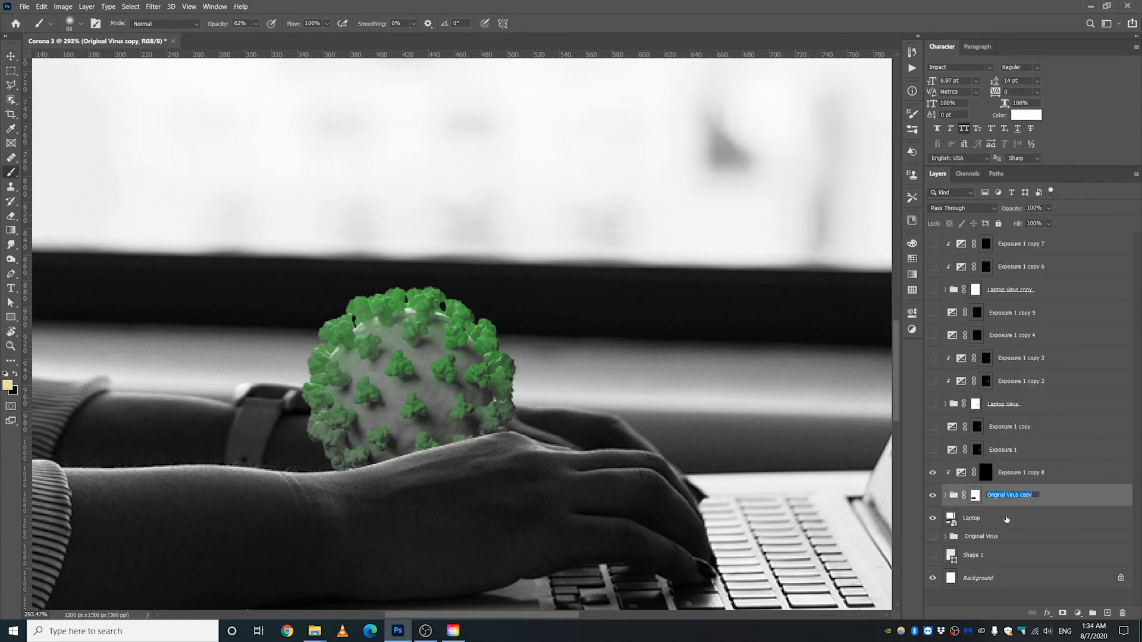
text(Hand Virus)
key(Return)
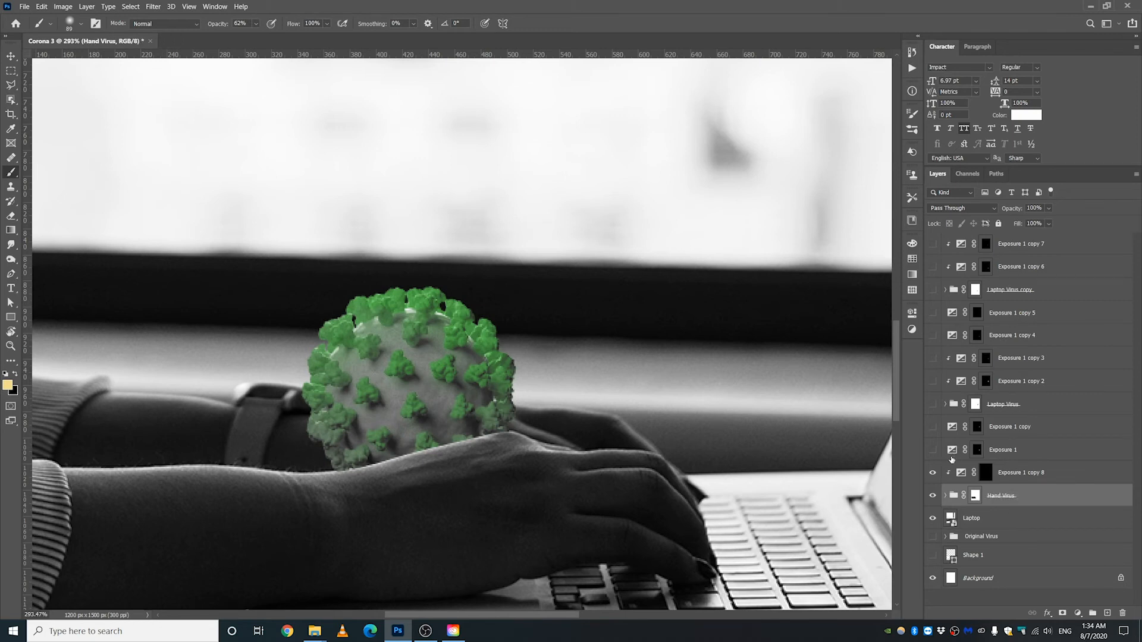
Step: Paint white on the Exposure 1 copy 8 mask to darken the virus's lower part along the hand, and undo the last stroke
click(986, 473)
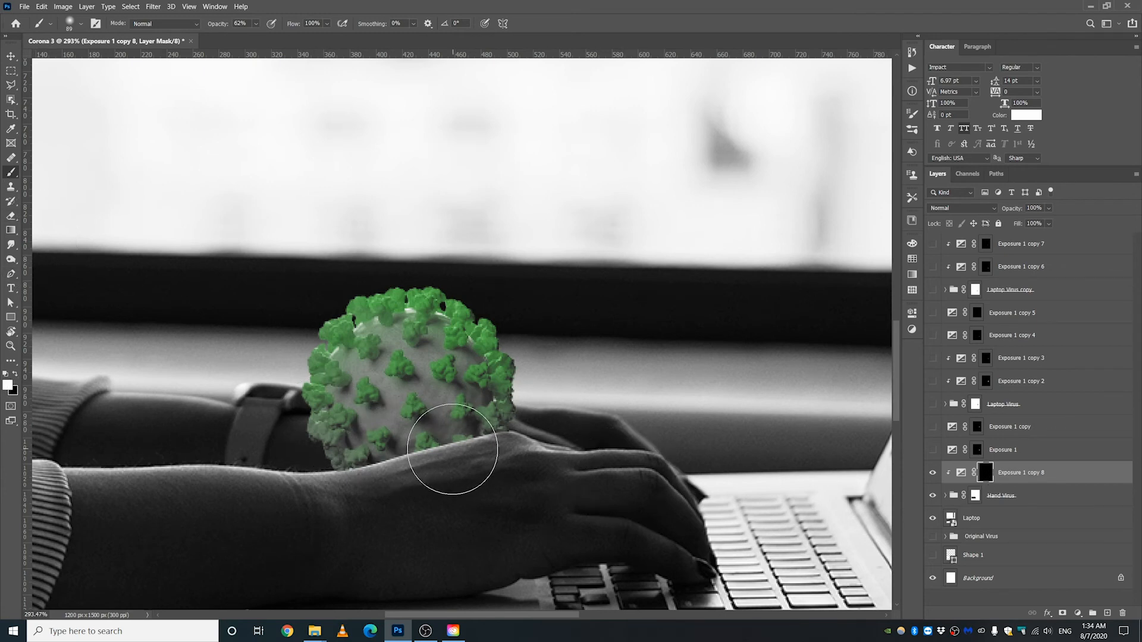
click(446, 462)
mouse_move(420, 479)
mouse_down()
mouse_move(326, 480)
mouse_move(300, 440)
mouse_move(332, 458)
mouse_move(375, 447)
mouse_move(400, 484)
mouse_move(462, 497)
mouse_move(470, 428)
mouse_move(439, 442)
mouse_up()
key(ctrl+z)
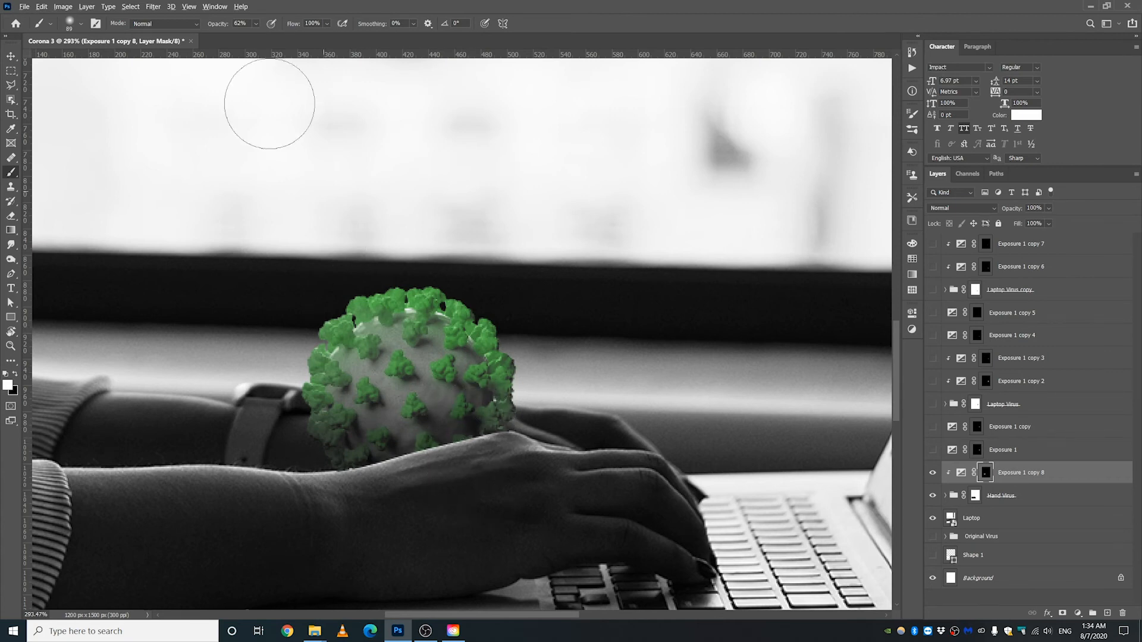
Step: Lower the brush opacity to 30% and paint softer shading on the virus's lower part where it meets the hand
click(257, 24)
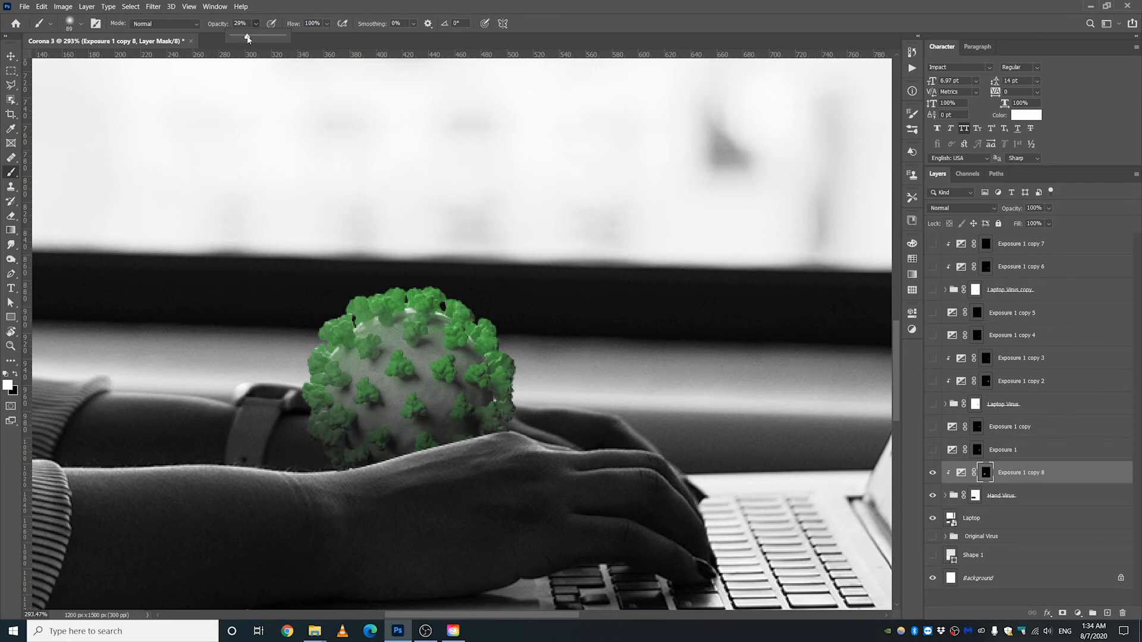
drag(247, 39, 248, 39)
click(297, 4)
mouse_move(427, 386)
mouse_down()
mouse_move(441, 387)
mouse_move(447, 466)
mouse_up()
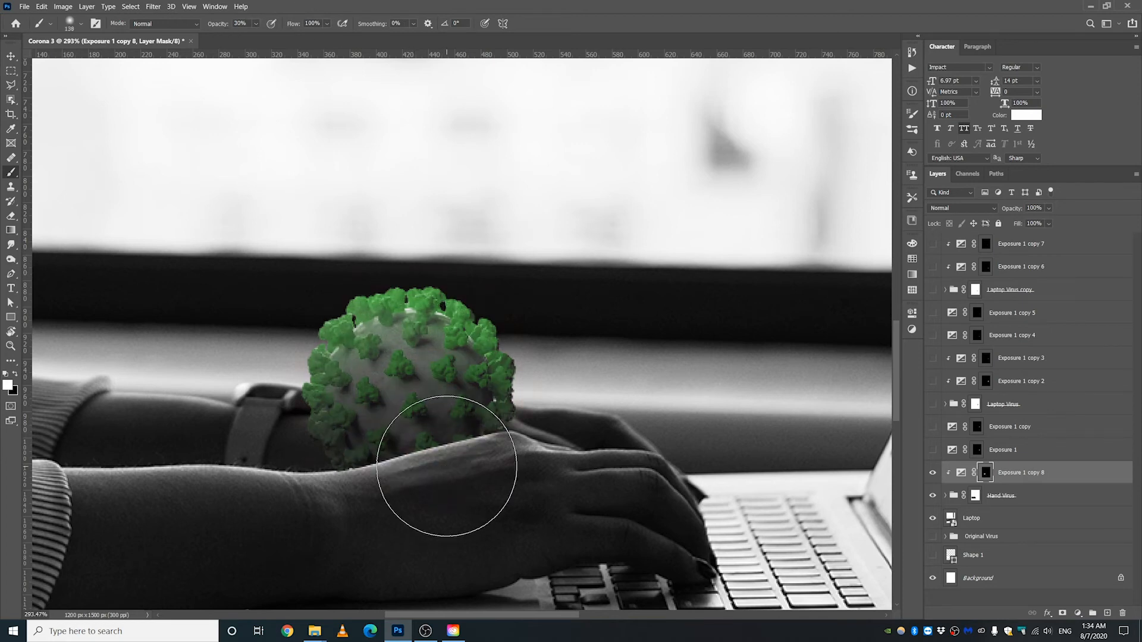
scroll(446, 466, down, 2)
scroll(395, 362, up, 1)
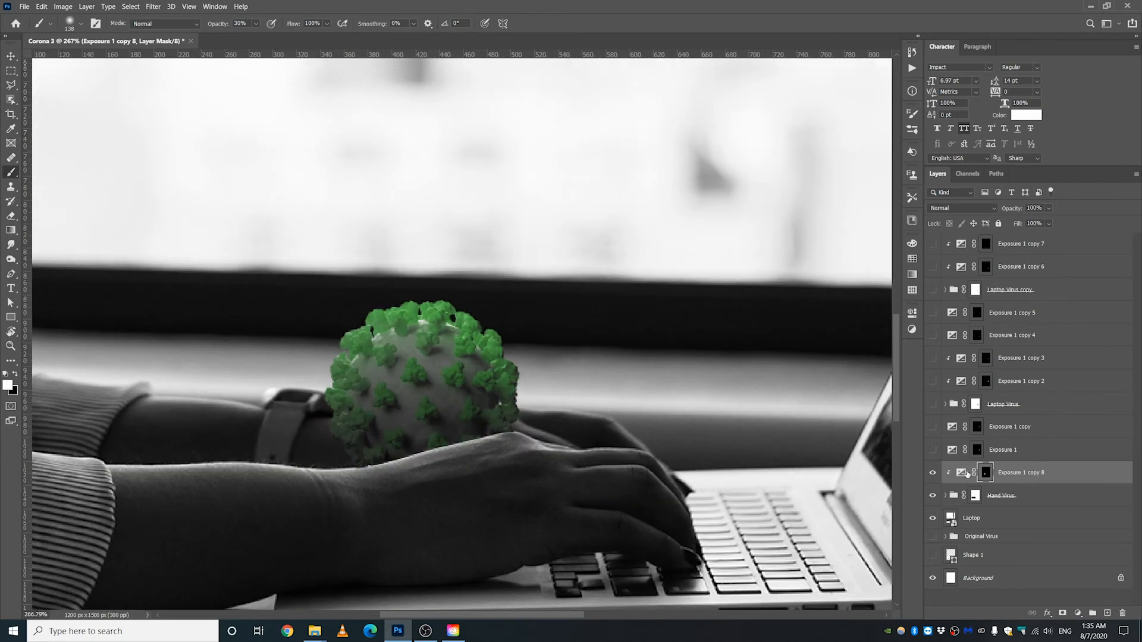
Step: Reduce the exposure value of Exposure 1 copy 8 and reselect its mask for brushing
double_click(960, 472)
drag(810, 373, 789, 375)
click(986, 472)
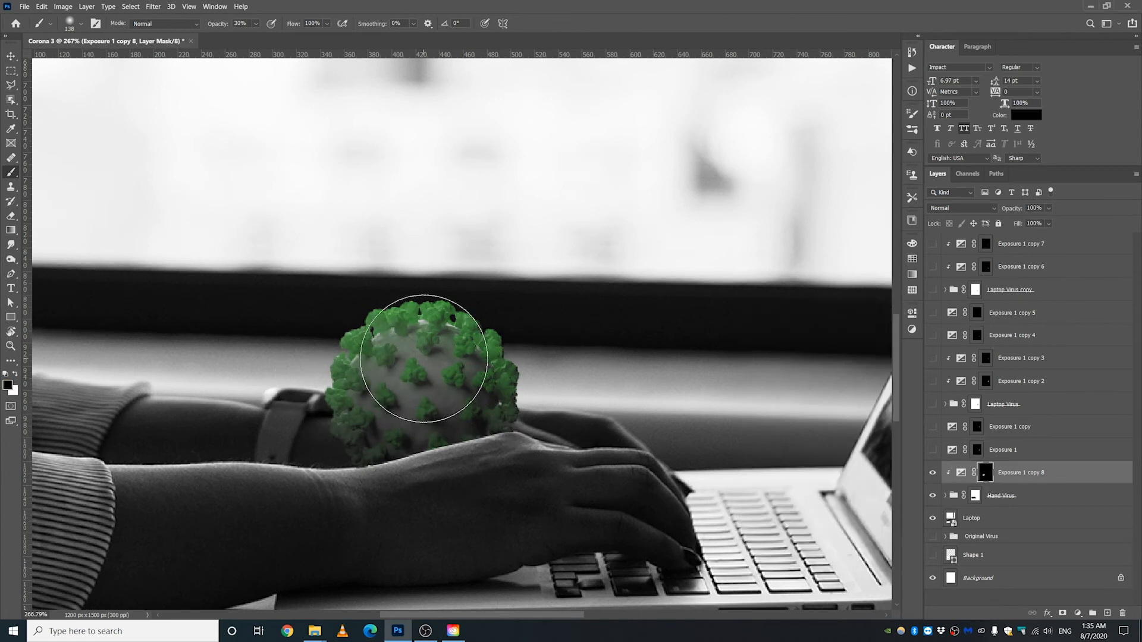
key(x)
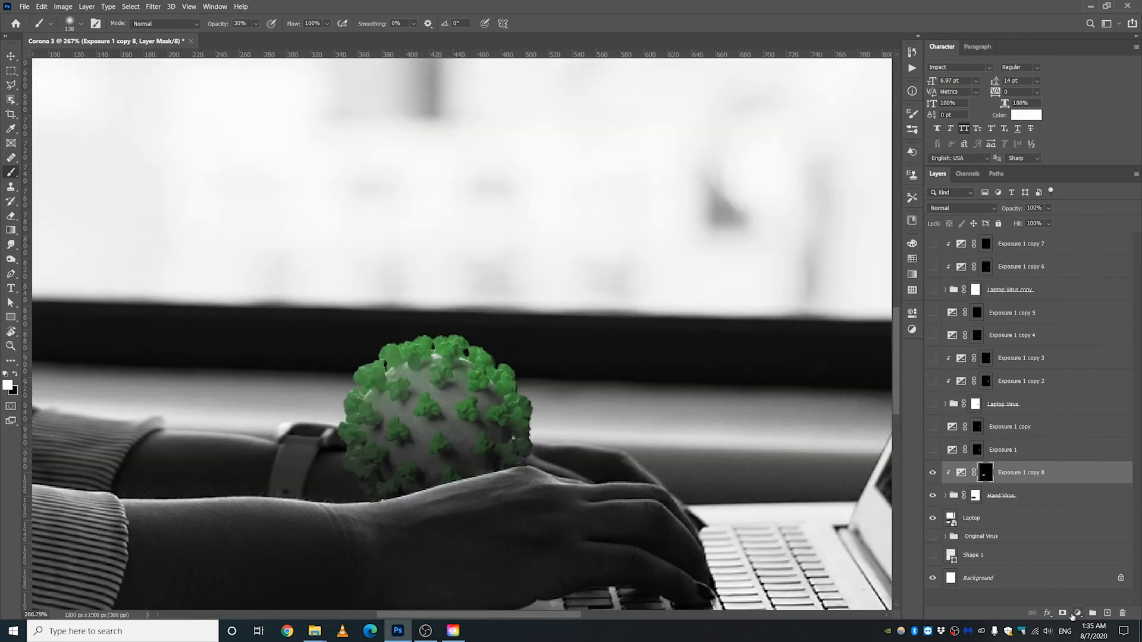
Step: Add an Exposure adjustment of +1.11 above Exposure 1 copy 8, clipped to the Hand Virus group, with its mask inverted to black
click(1076, 614)
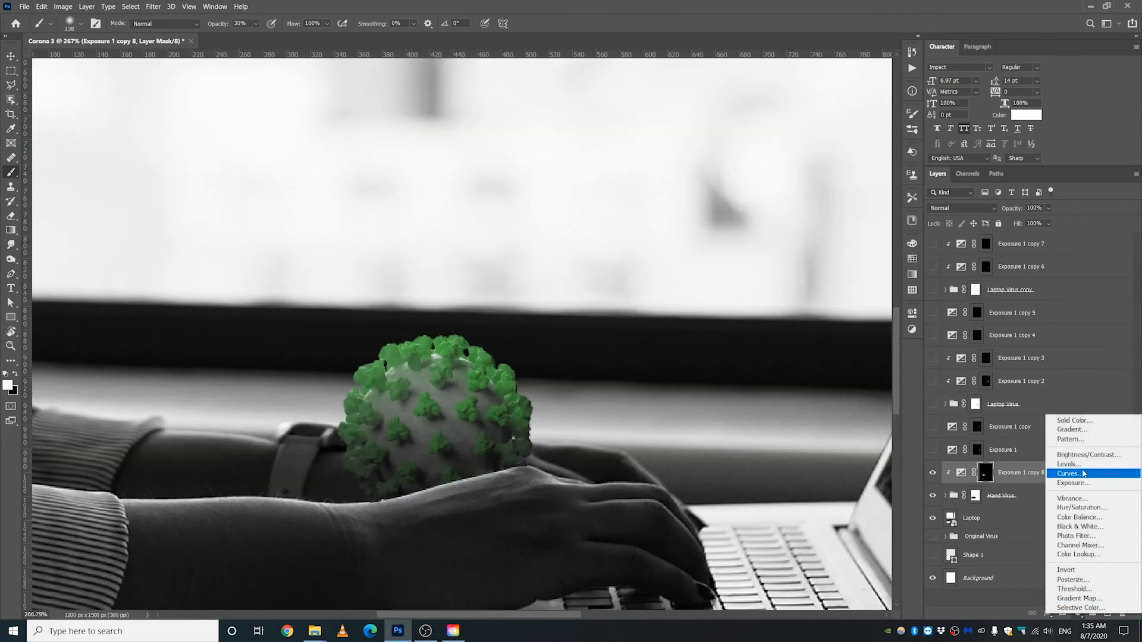
click(1074, 483)
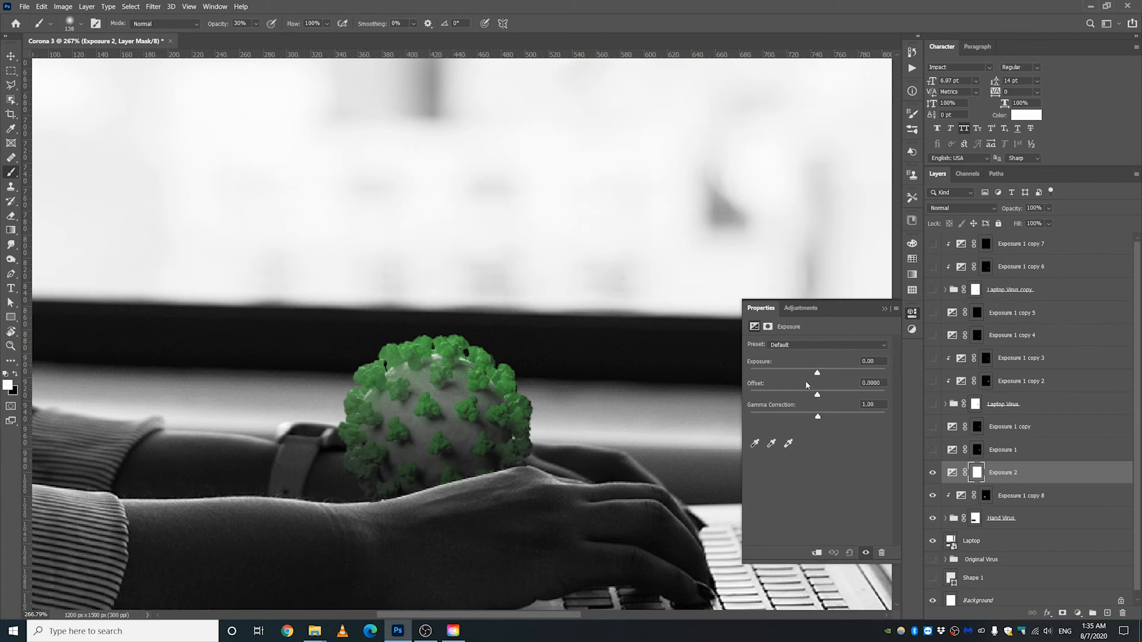
drag(817, 376, 828, 376)
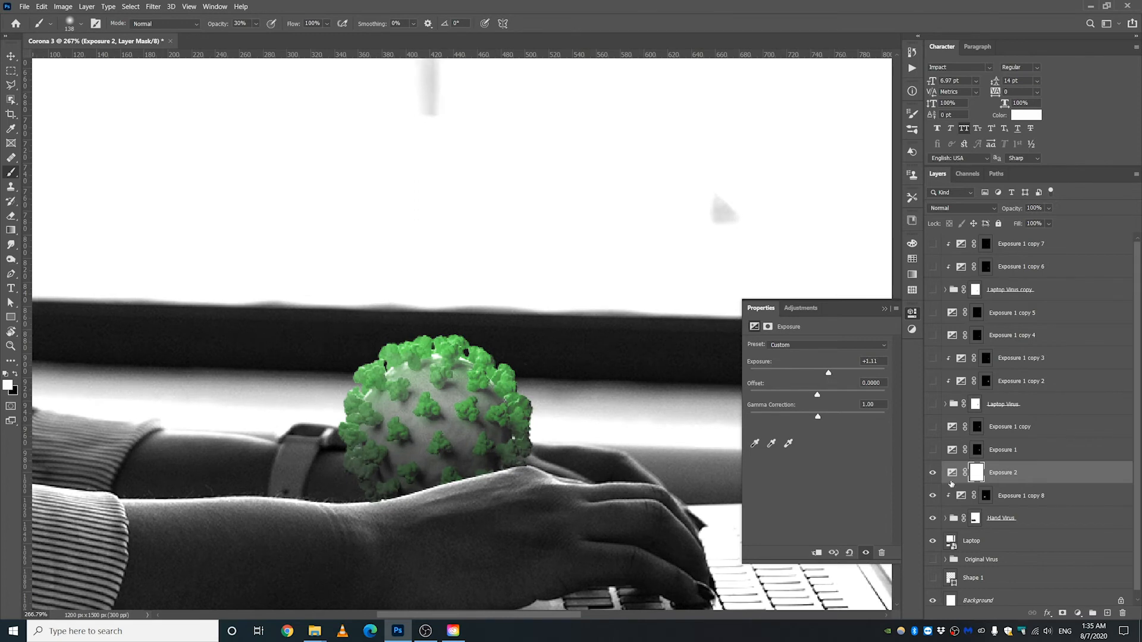
click(816, 553)
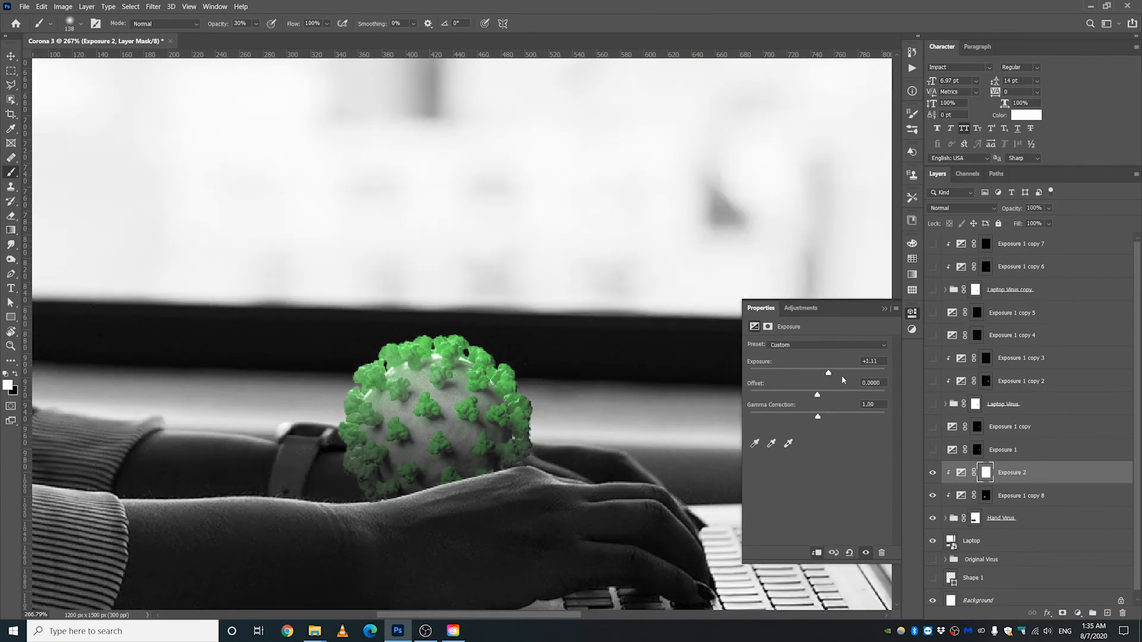
click(985, 473)
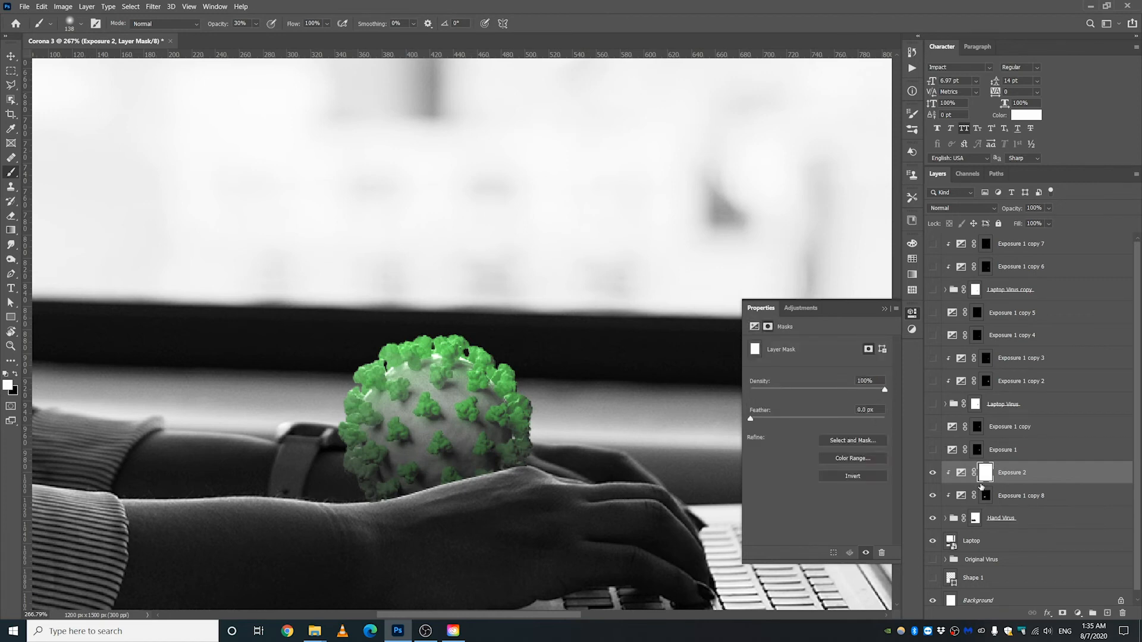
key(ctrl+i)
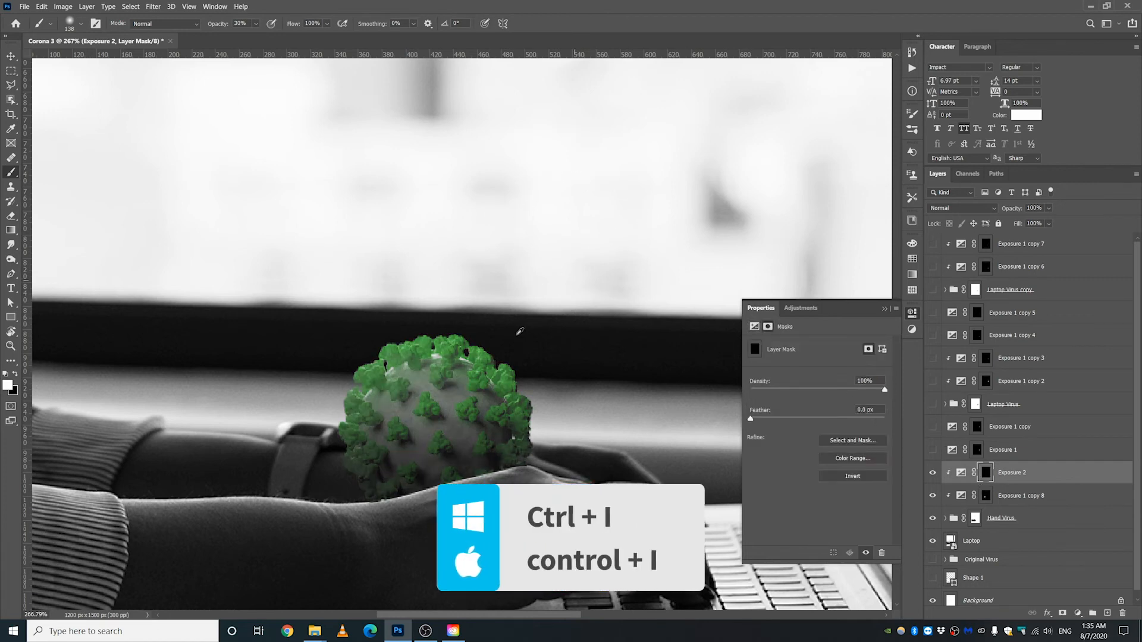
Step: Paint white highlights on the Exposure 2 mask along the hand virus's upper edge and spikes using a small brush
scroll(455, 344, up, 6)
drag(410, 346, 289, 347)
drag(366, 340, 341, 344)
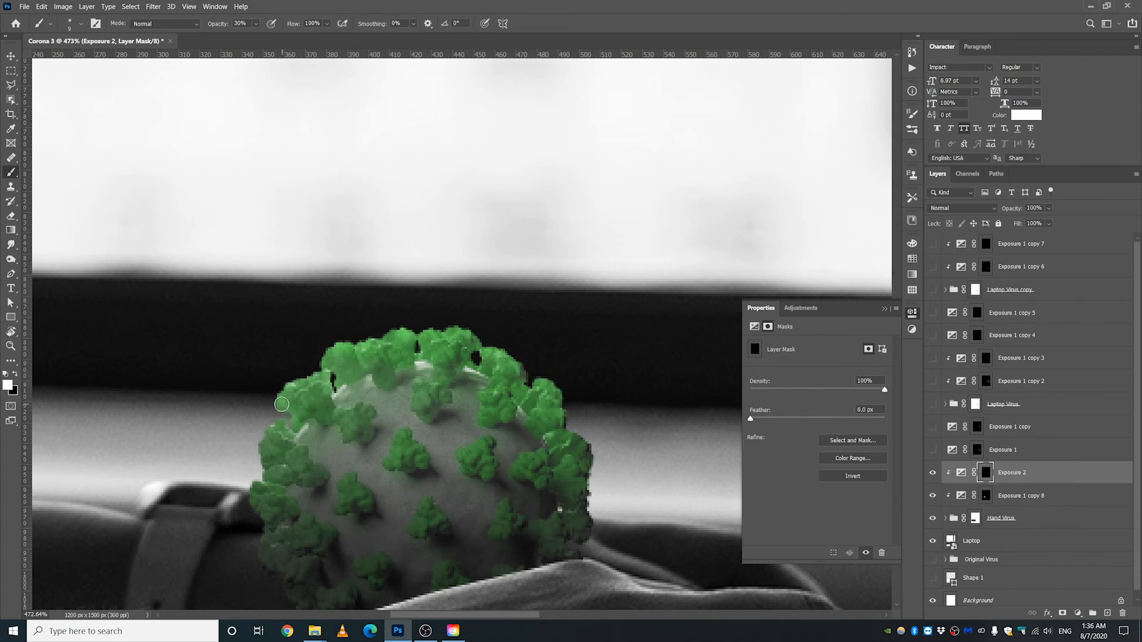
scroll(390, 290, down, 5)
scroll(387, 293, up, 3)
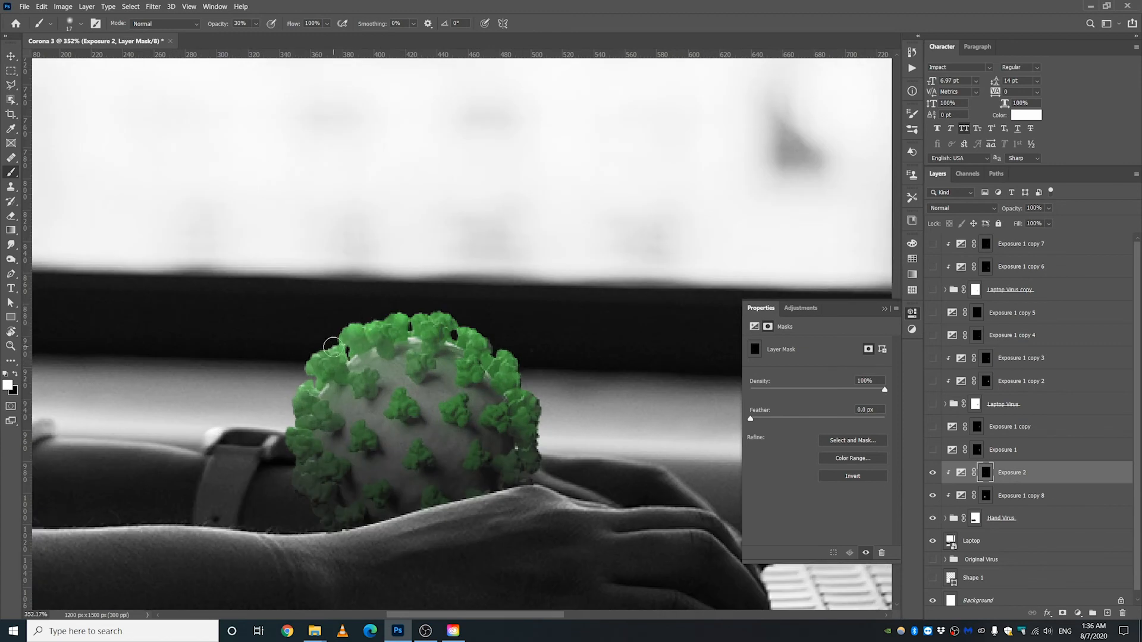
scroll(426, 355, down, 6)
drag(426, 355, 400, 423)
click(884, 309)
key(v)
scroll(368, 434, up, 1)
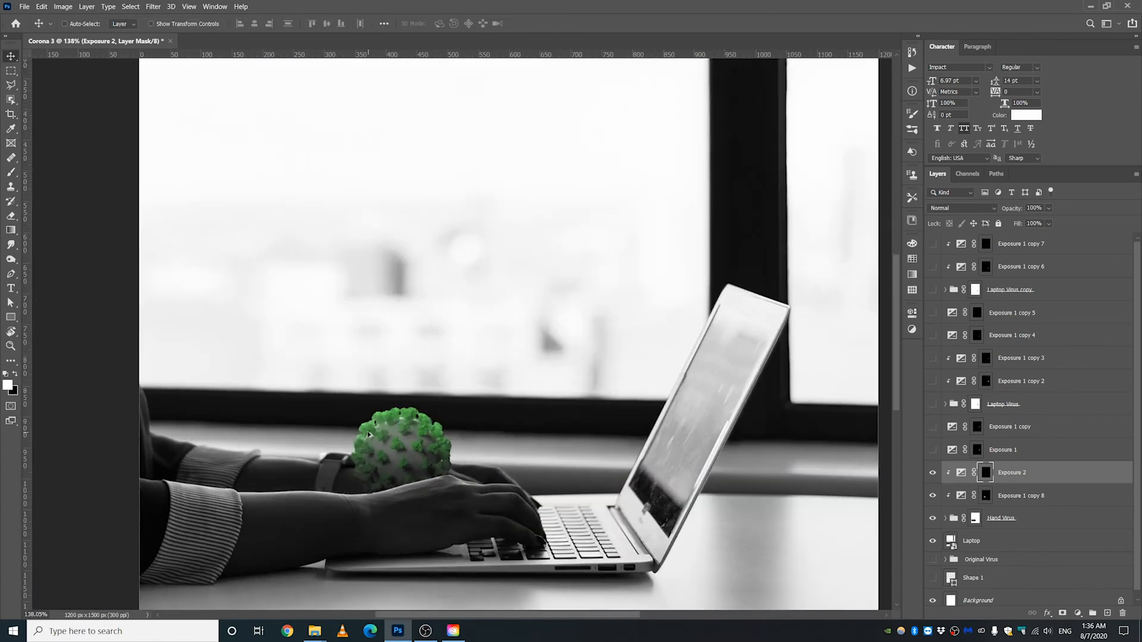
scroll(398, 418, up, 1)
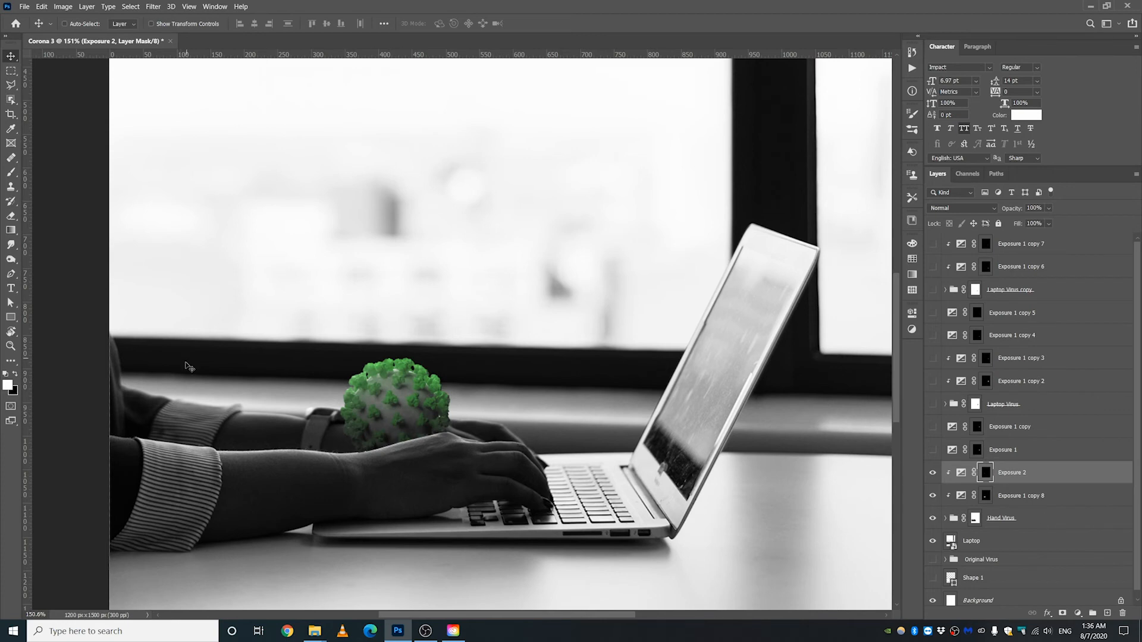
scroll(404, 407, up, 6)
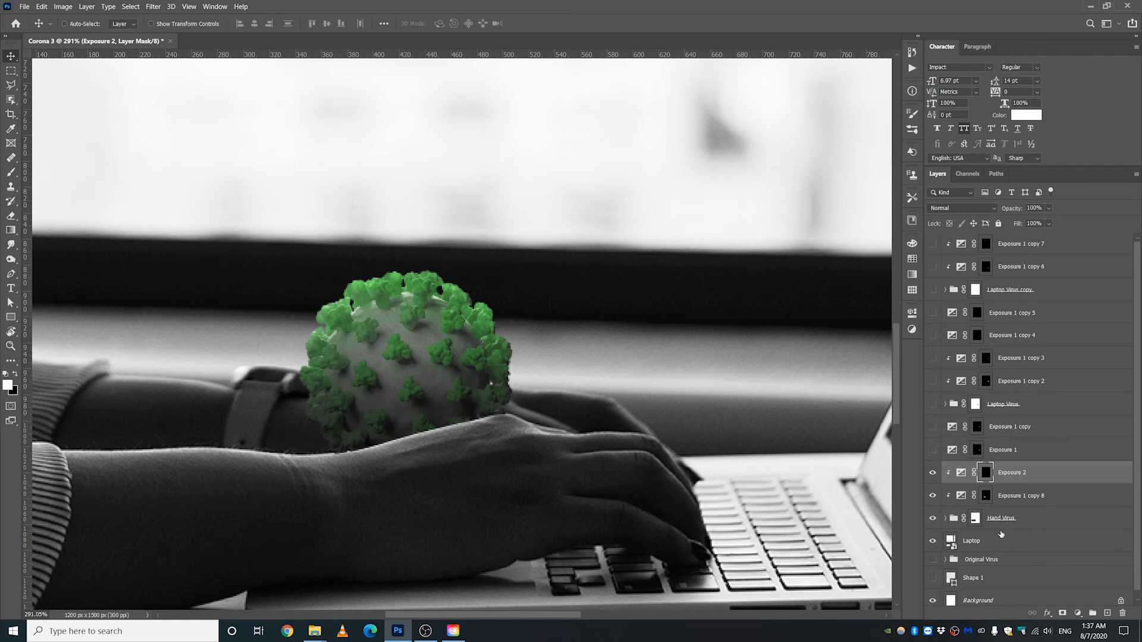
Step: Duplicate Exposure 1 copy 8 between the Hand Virus group and the Laptop layer, and set the duplicate's exposure to -7.33
click(972, 542)
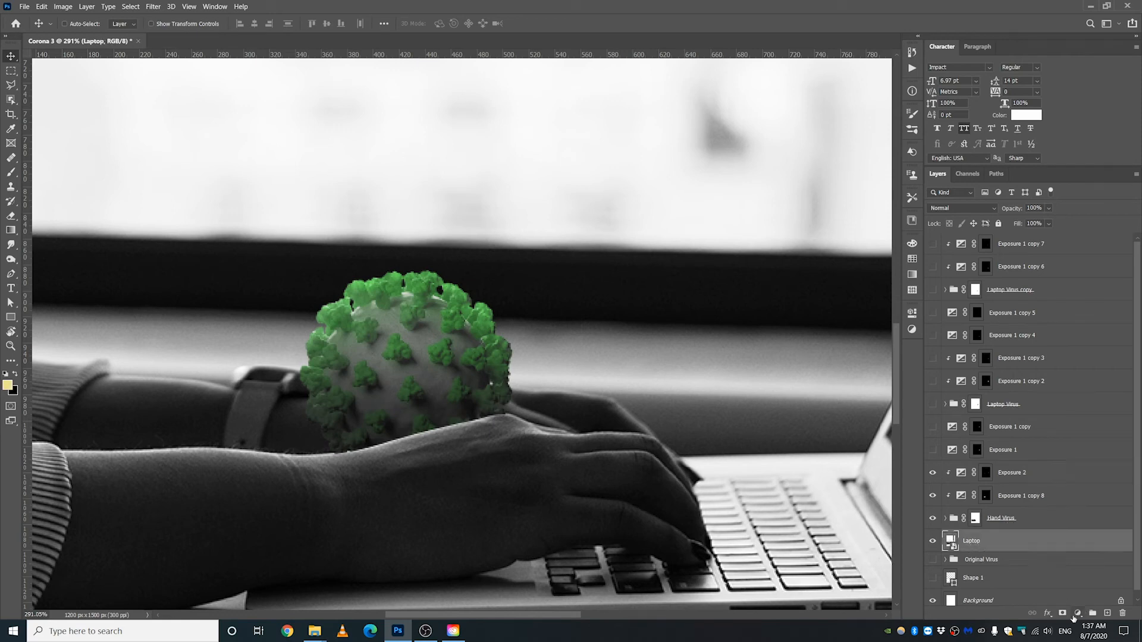
click(1011, 499)
drag(1023, 496, 1029, 536)
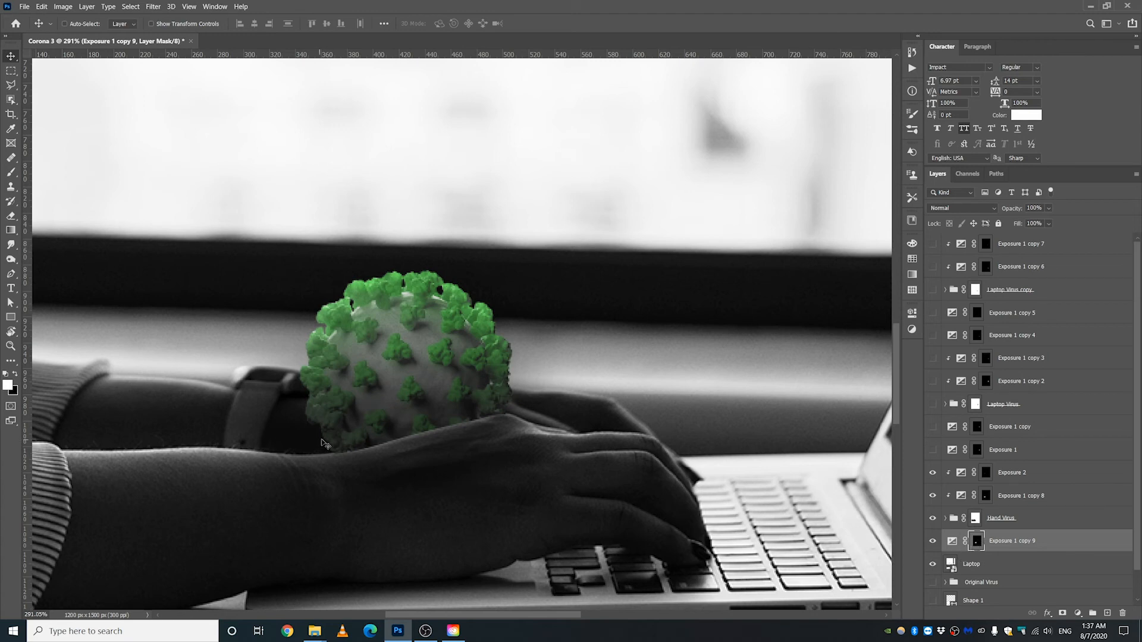
double_click(952, 542)
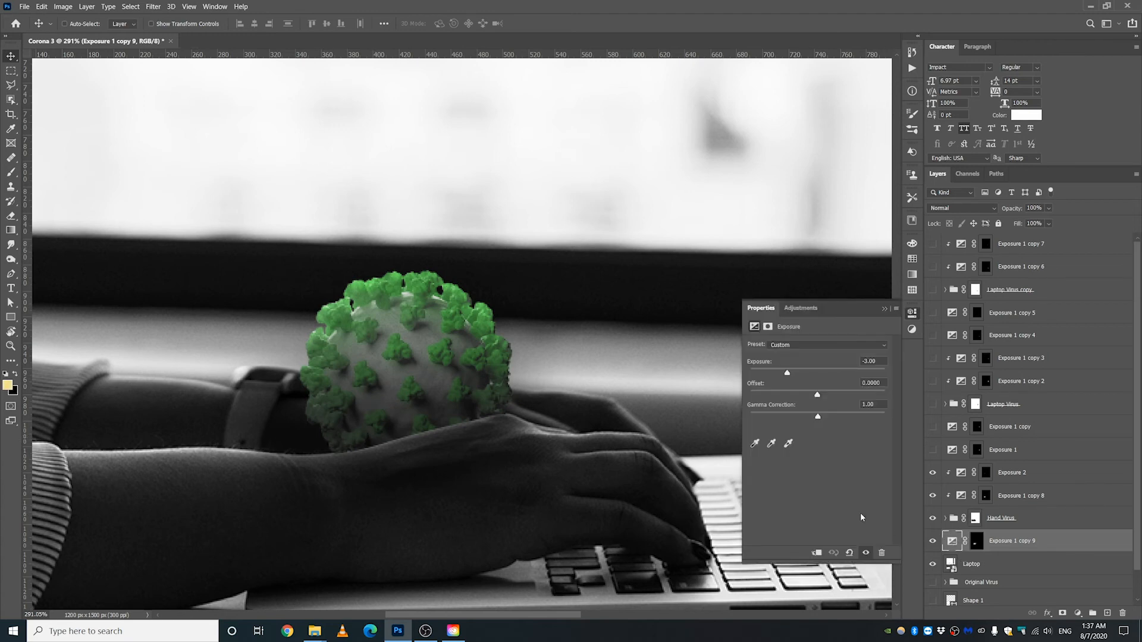
drag(772, 366, 775, 374)
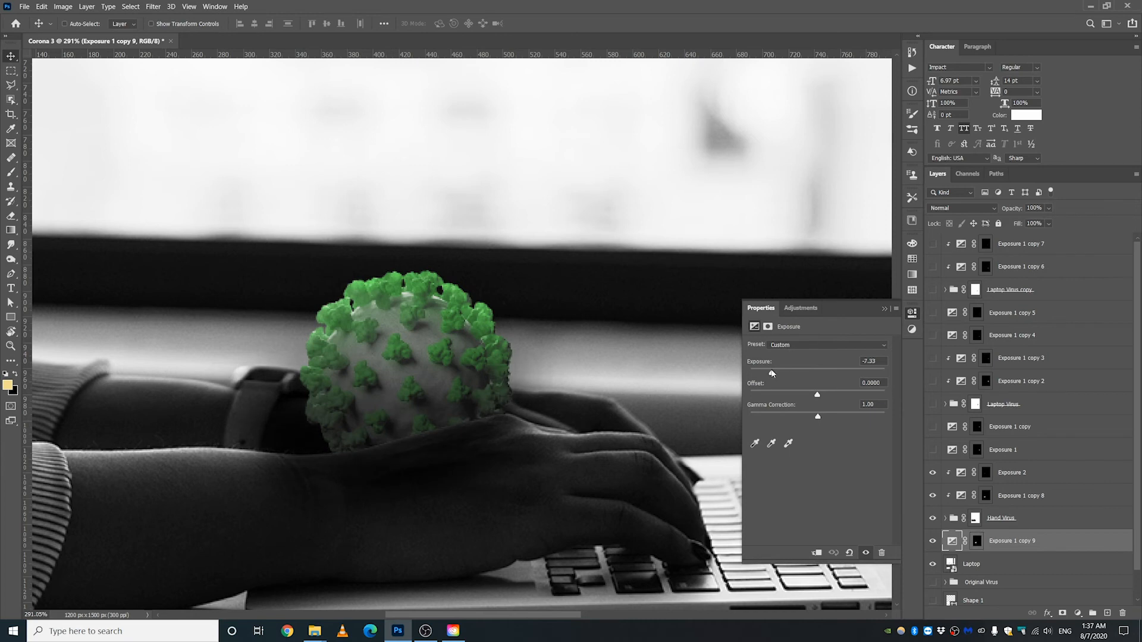
click(884, 309)
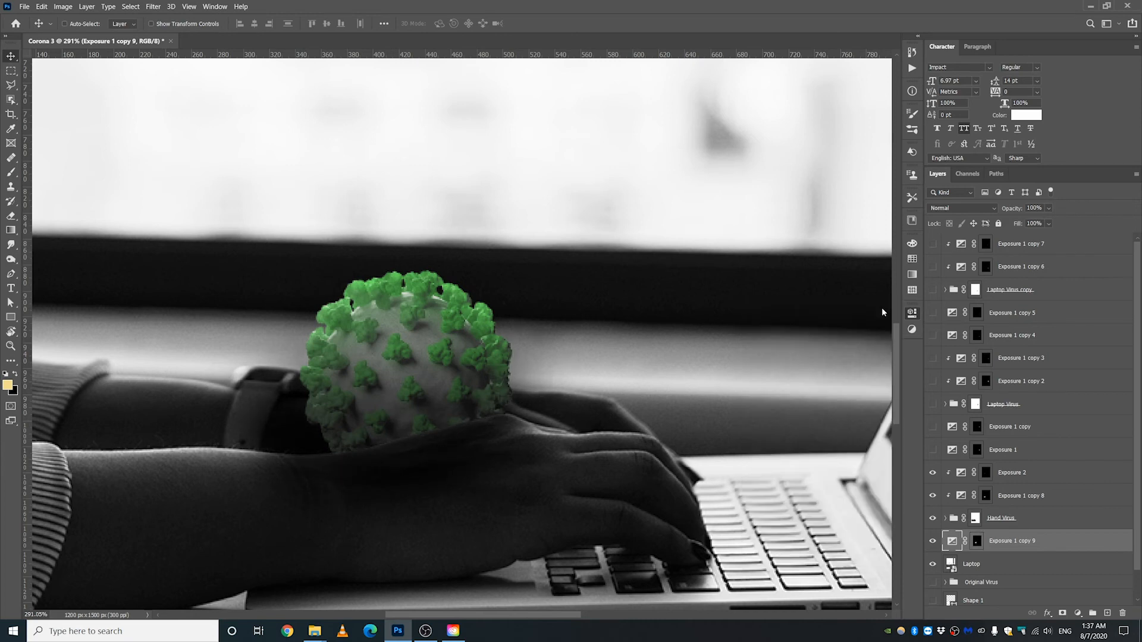
Step: Brush white and black on the Exposure 1 copy 9 mask to shape the virus's shadow on the hand
click(977, 543)
key(b)
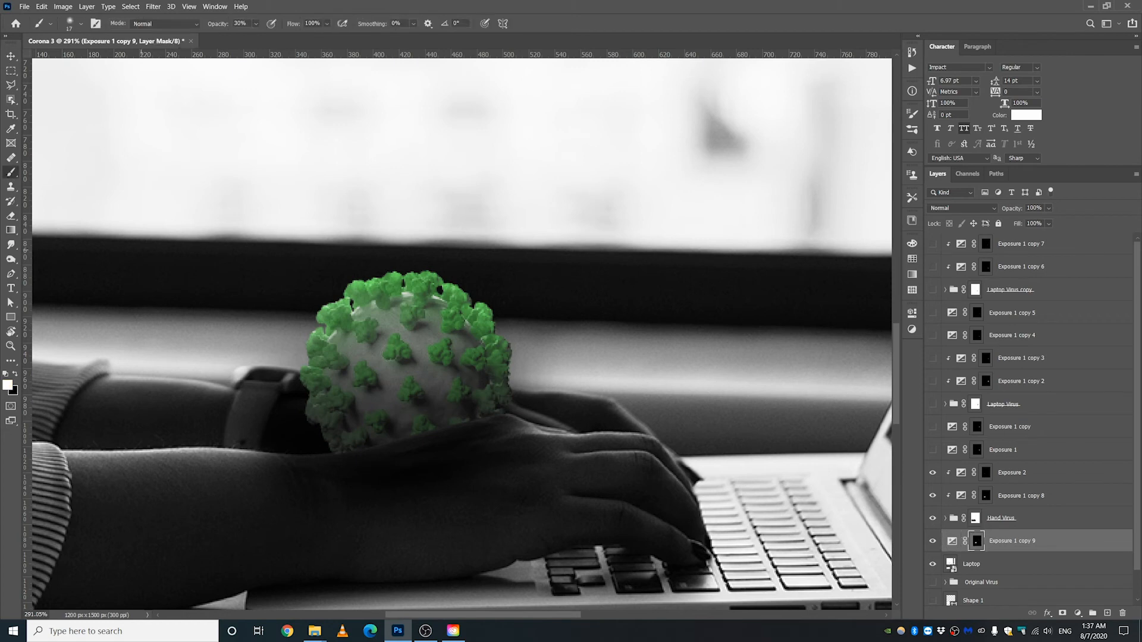
mouse_move(498, 406)
mouse_down()
mouse_move(604, 404)
mouse_move(604, 480)
mouse_move(531, 423)
mouse_move(528, 452)
mouse_move(547, 472)
mouse_move(558, 430)
mouse_up()
key(x)
key(x)
mouse_move(306, 498)
mouse_down()
mouse_move(427, 517)
mouse_move(344, 423)
mouse_up()
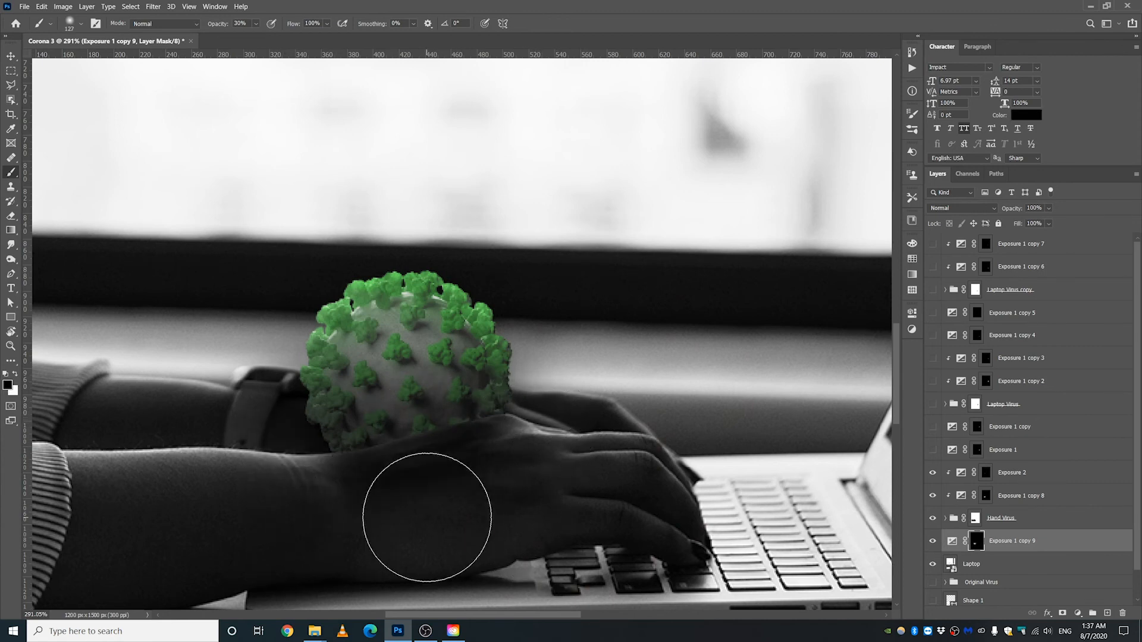
key(x)
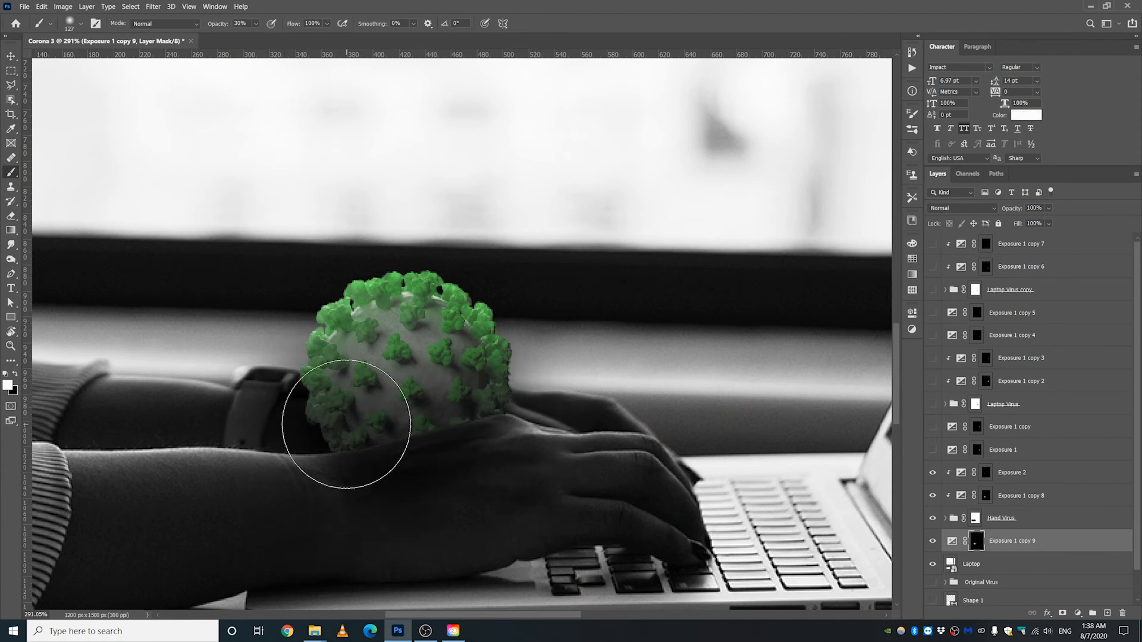
Step: Lower the exposure of Exposure 1 copy 9 further and paint black on its mask to soften the shadow across the hand
double_click(953, 541)
drag(769, 373, 763, 373)
click(887, 308)
click(977, 542)
key(x)
mouse_move(476, 461)
mouse_down()
mouse_move(494, 485)
mouse_move(516, 482)
mouse_up()
right_click(978, 541)
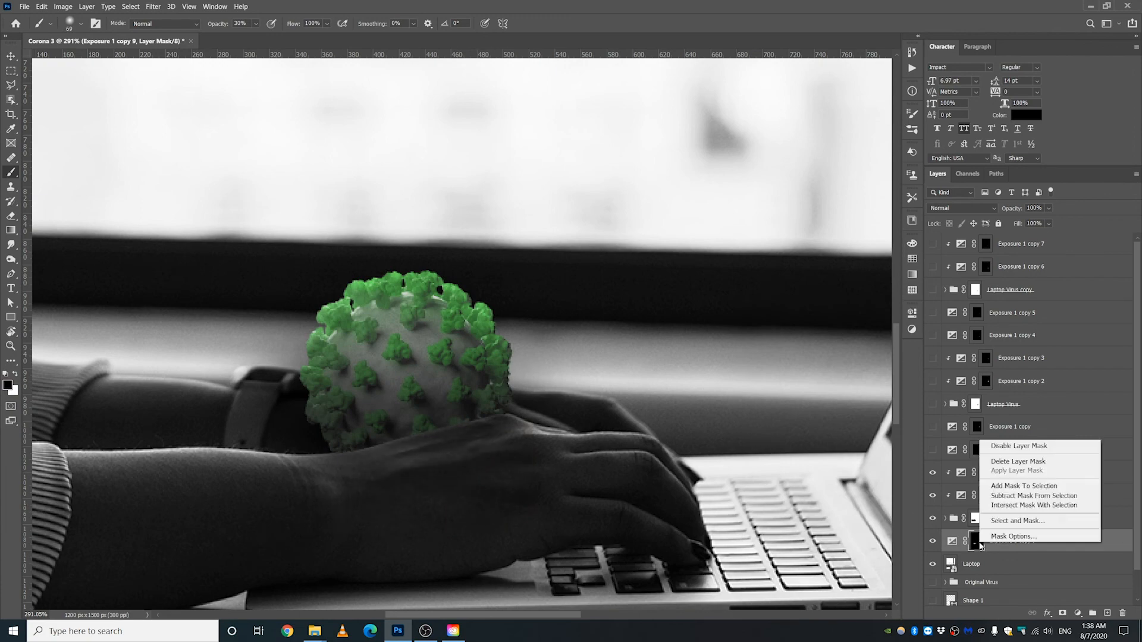
key(Escape)
key(x)
Step: Refine the virus's shading by repainting the Exposure 1 copy 8 mask, checking the mask on its own and comparing the layer's visibility
click(985, 496)
drag(344, 314, 470, 311)
click(986, 472)
click(986, 495)
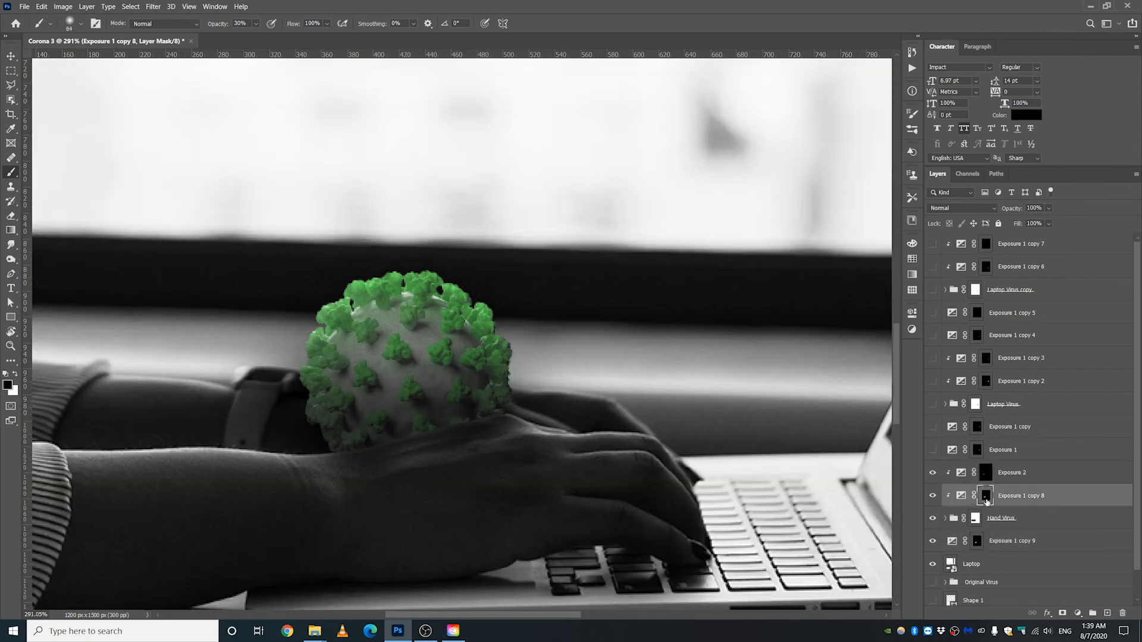
alt+click(986, 495)
alt+click(986, 497)
click(912, 53)
click(824, 178)
click(985, 496)
click(930, 496)
click(932, 497)
key(x)
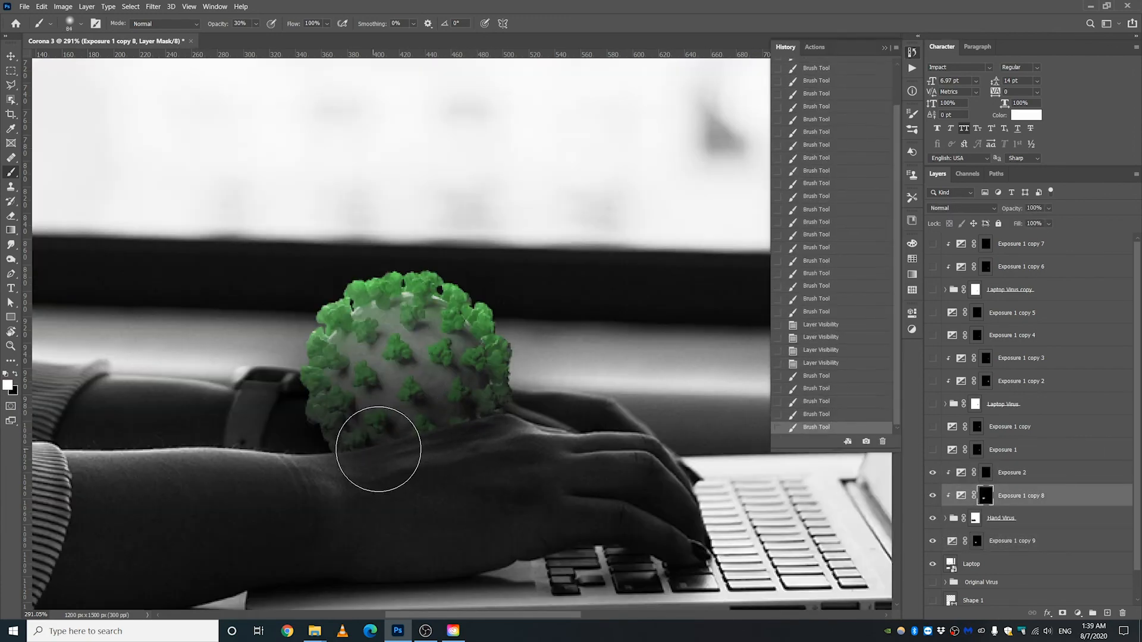
click(912, 52)
Step: Deepen the hand shadow on the Exposure 1 copy 9 mask and clean up stray white areas with black in the mask view
scroll(517, 454, down, 2)
scroll(368, 410, up, 4)
click(1012, 541)
click(977, 541)
drag(506, 453, 381, 511)
key(x)
mouse_move(310, 345)
mouse_down()
mouse_move(402, 336)
mouse_move(589, 348)
mouse_up()
alt+click(977, 541)
drag(545, 230, 625, 326)
alt+click(977, 541)
scroll(368, 441, down, 4)
Step: Touch up the hand shadow just below the virus with black on the Exposure 1 copy 9 mask
double_click(952, 542)
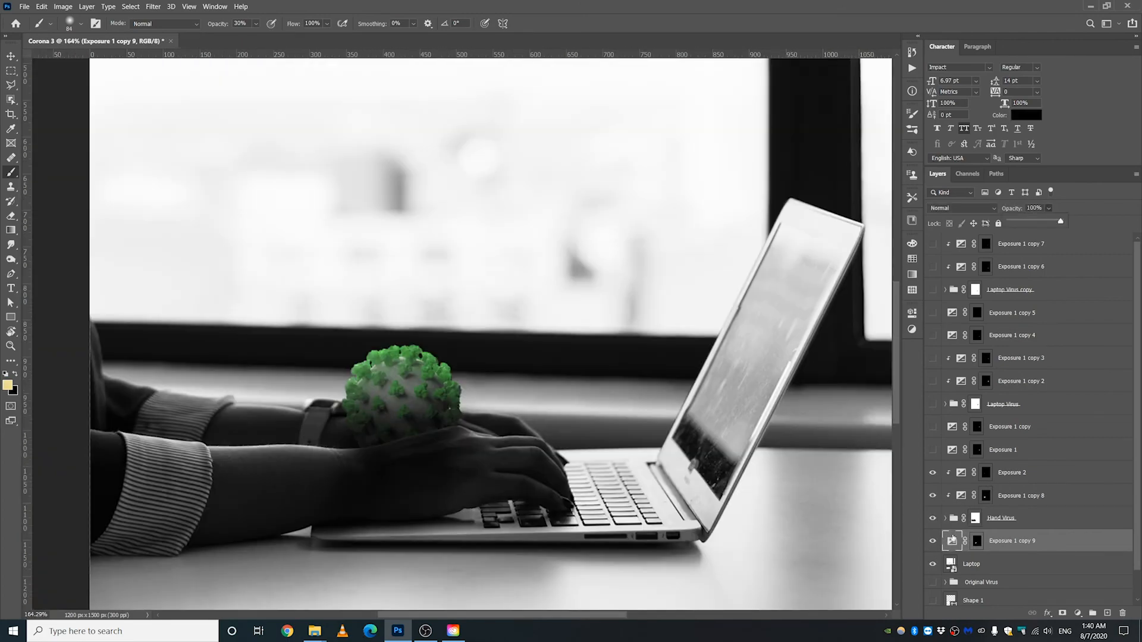
click(911, 313)
click(976, 541)
drag(373, 505, 384, 436)
scroll(449, 423, down, 5)
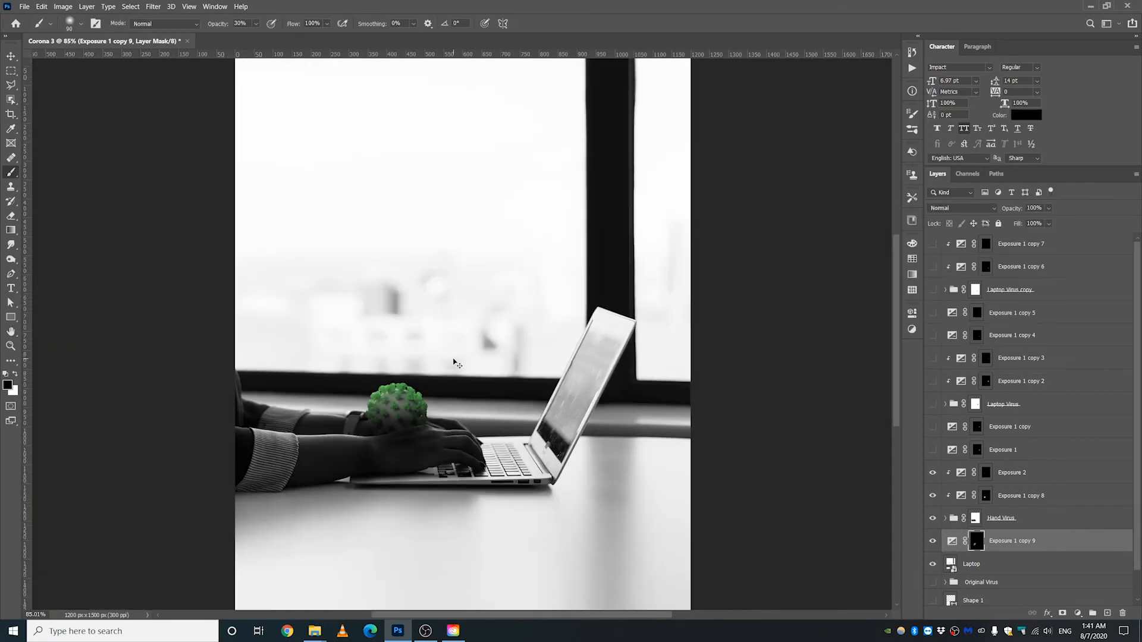
Step: Show all hidden laptop virus groups and their exposure layers, and toggle the Hand Virus group's visibility to compare
click(1012, 473)
key(v)
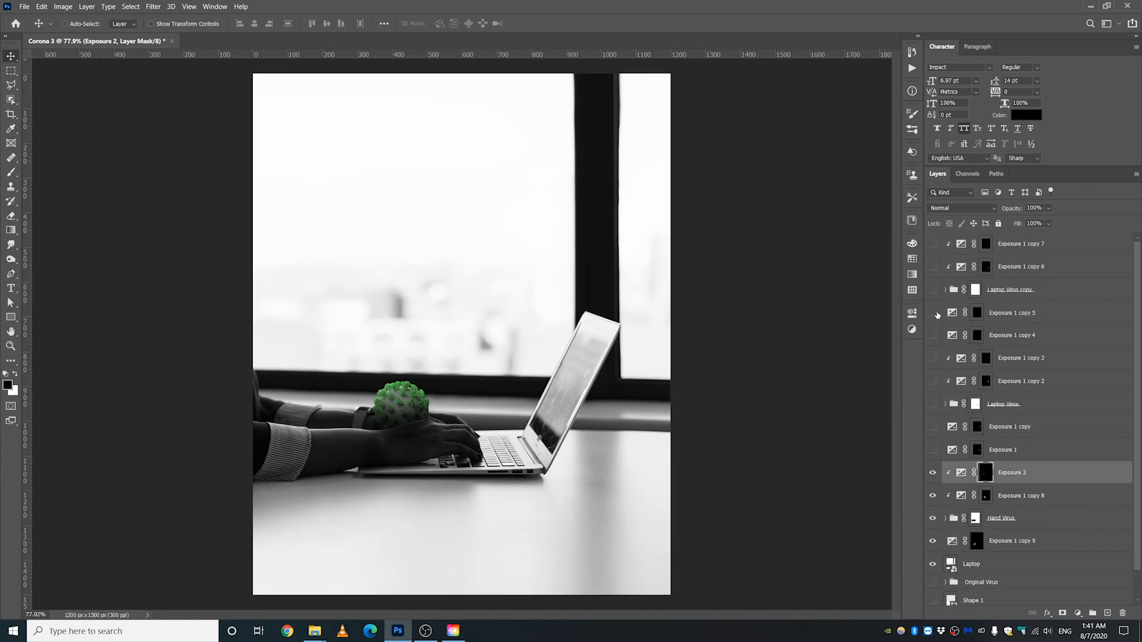
click(933, 244)
drag(934, 424, 935, 322)
click(932, 267)
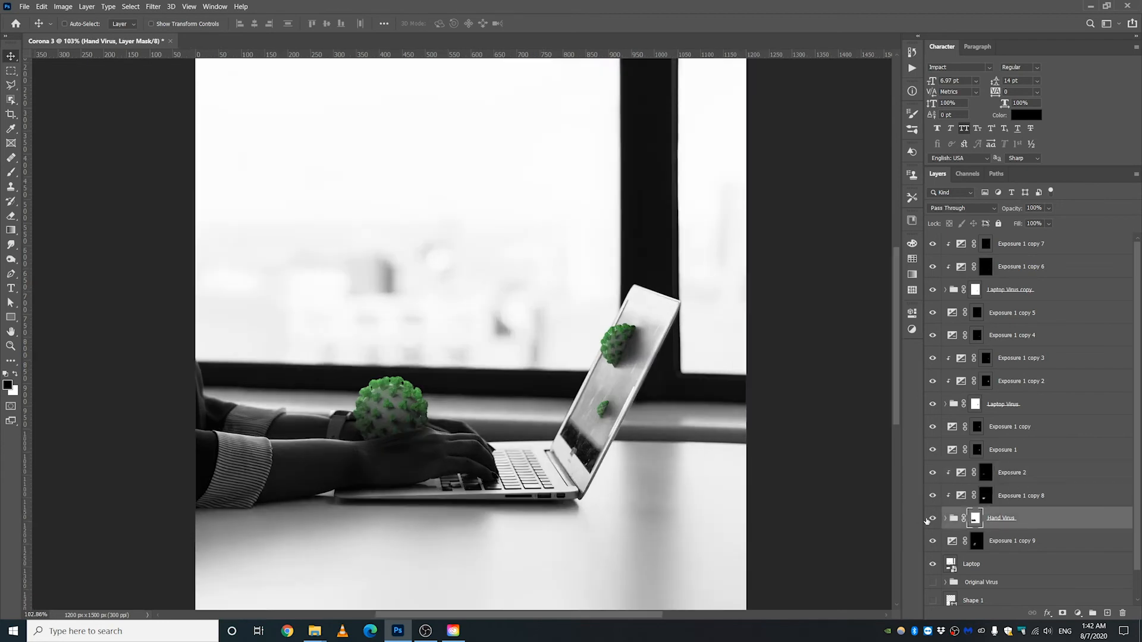
click(932, 518)
click(932, 518)
Step: Duplicate the Hand Virus group together with Exposure 1 copy 8 and Exposure 2 to the top of the layer stack
shift+click(1031, 475)
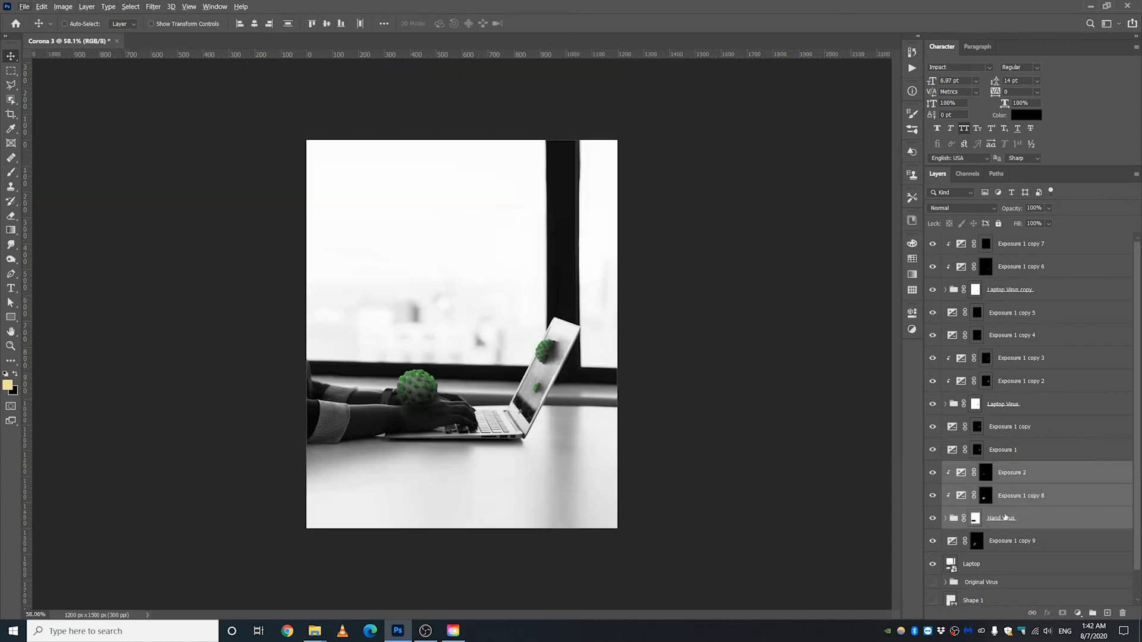
click(1000, 525)
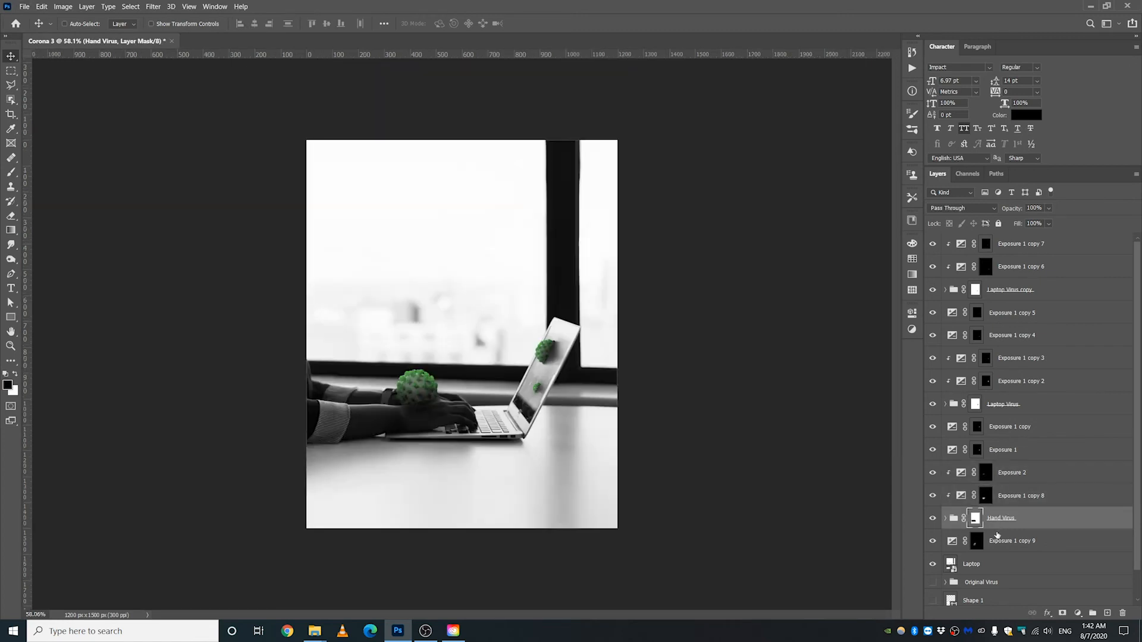
shift+click(1013, 473)
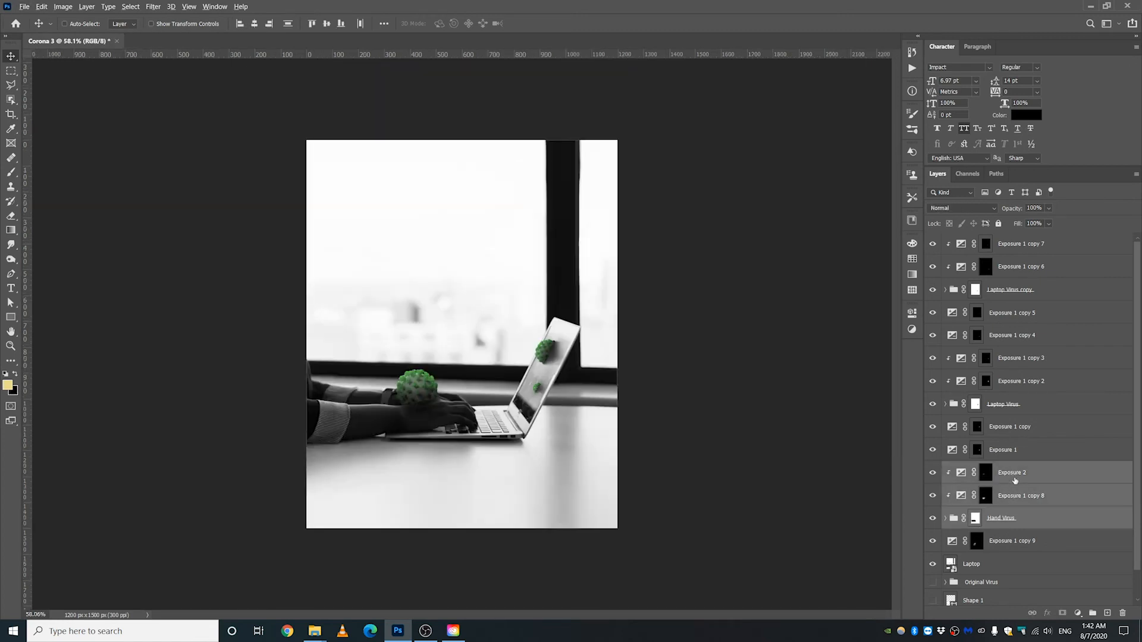
drag(1015, 475, 1027, 242)
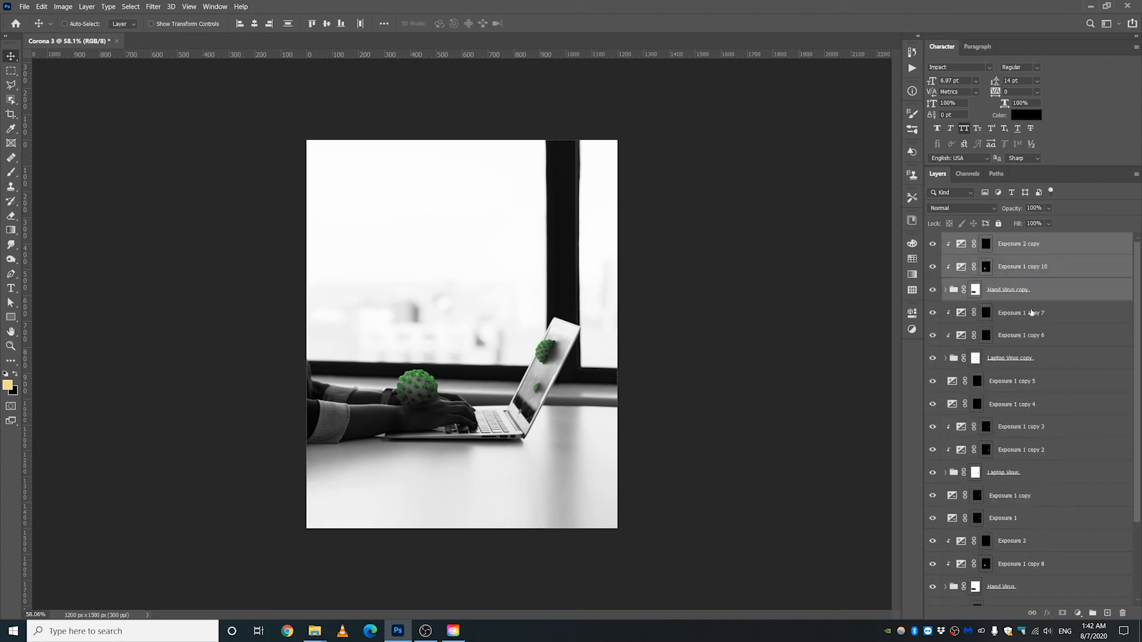
Step: Delete the Hand Virus copy group's layer mask and move the duplicated virus with its exposure layers to the photo's lower-left corner
right_click(977, 294)
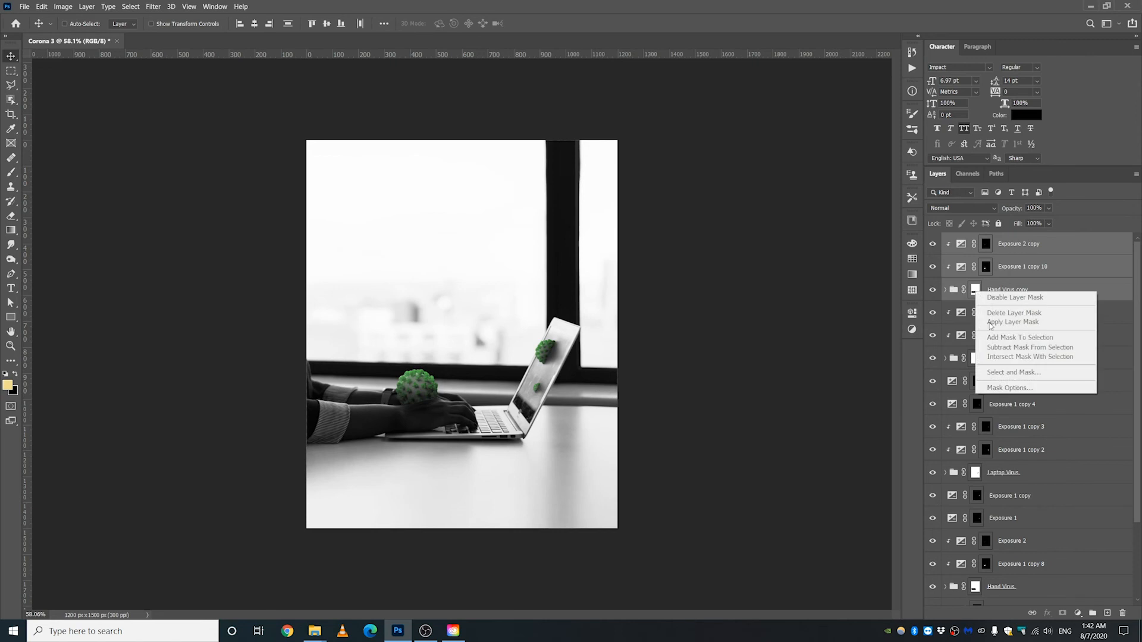
click(1004, 310)
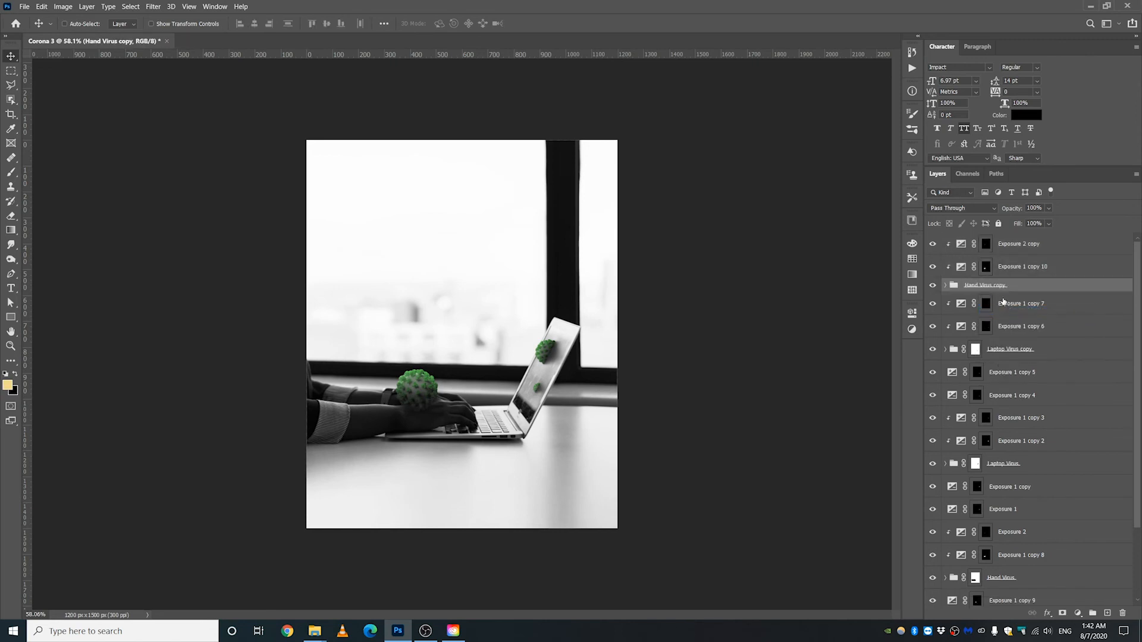
shift+click(1014, 244)
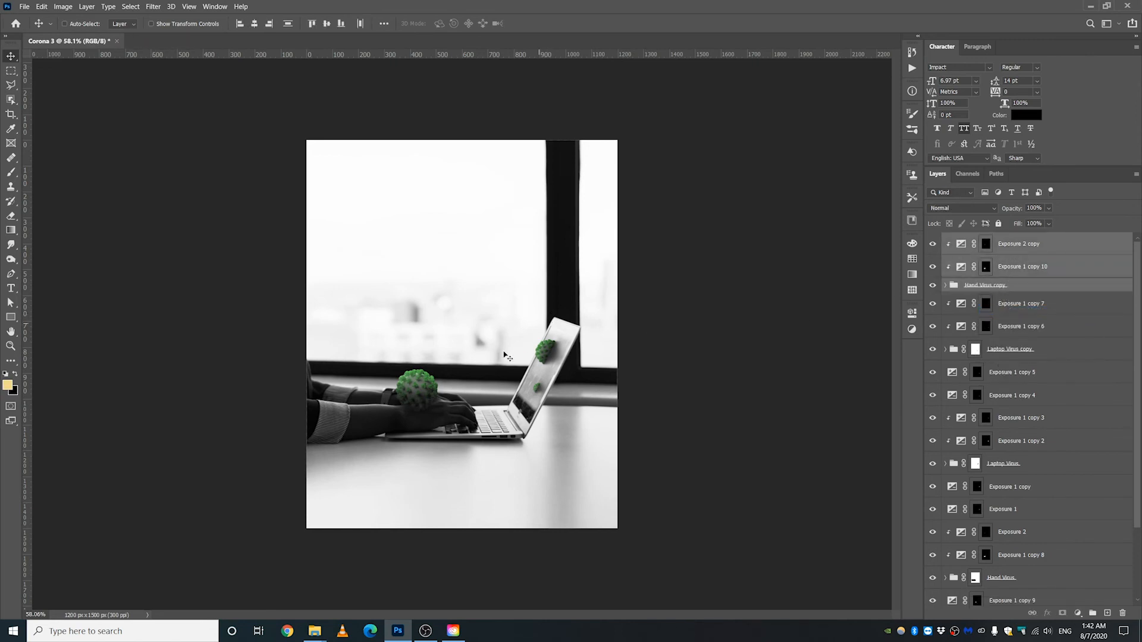
drag(440, 384, 374, 495)
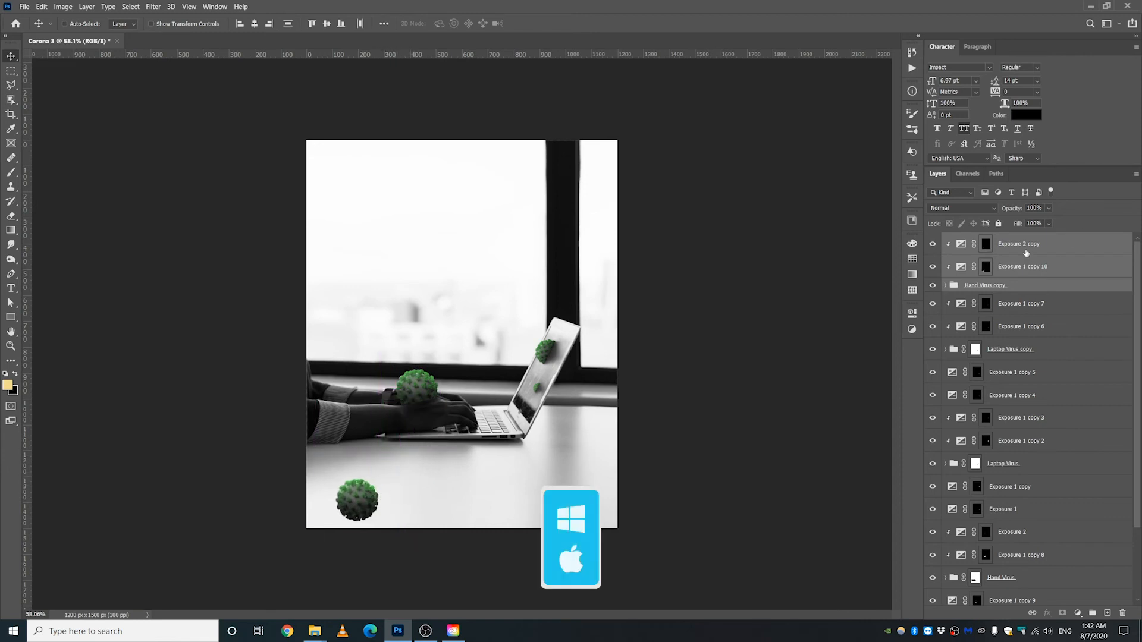
Step: Enlarge the duplicated virus to about 518%, rotate it about 27°, and place it partly cropped in the photo's lower-left foreground
key(ctrl)
key(ctrl+t)
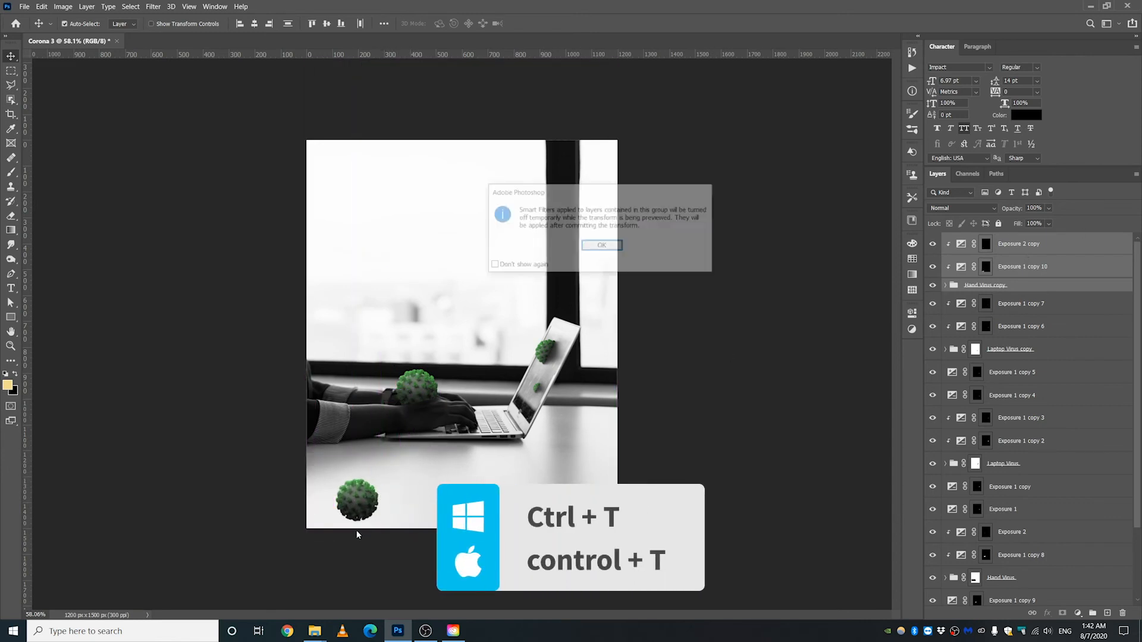
click(603, 248)
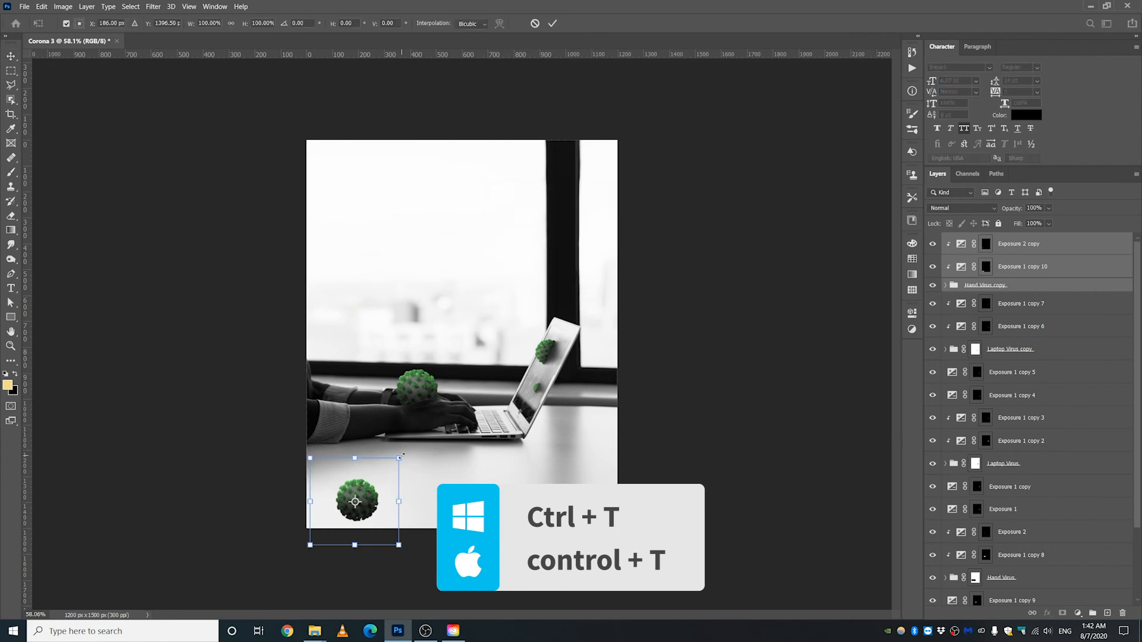
drag(400, 456, 671, 372)
drag(503, 411, 363, 531)
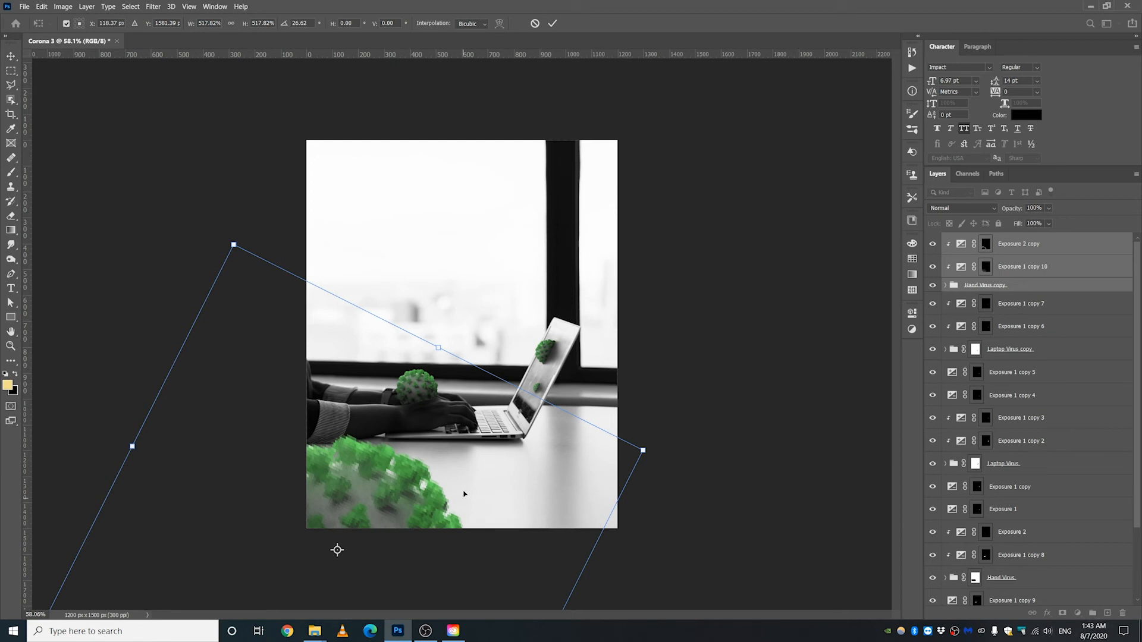
key(Return)
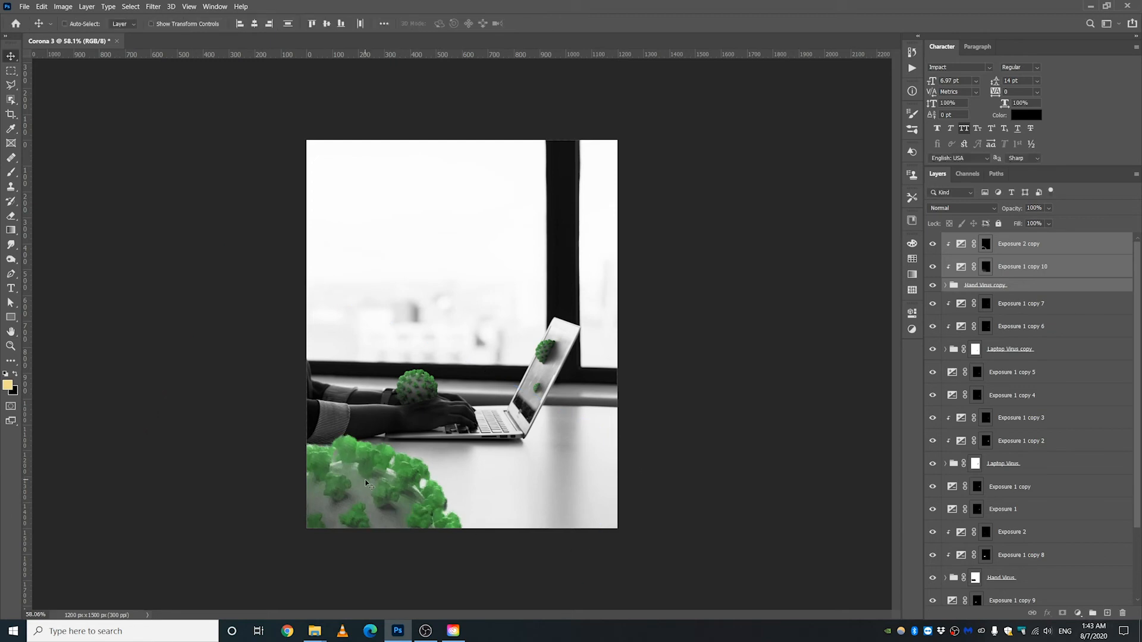
scroll(383, 488, up, 3)
scroll(432, 385, down, 1)
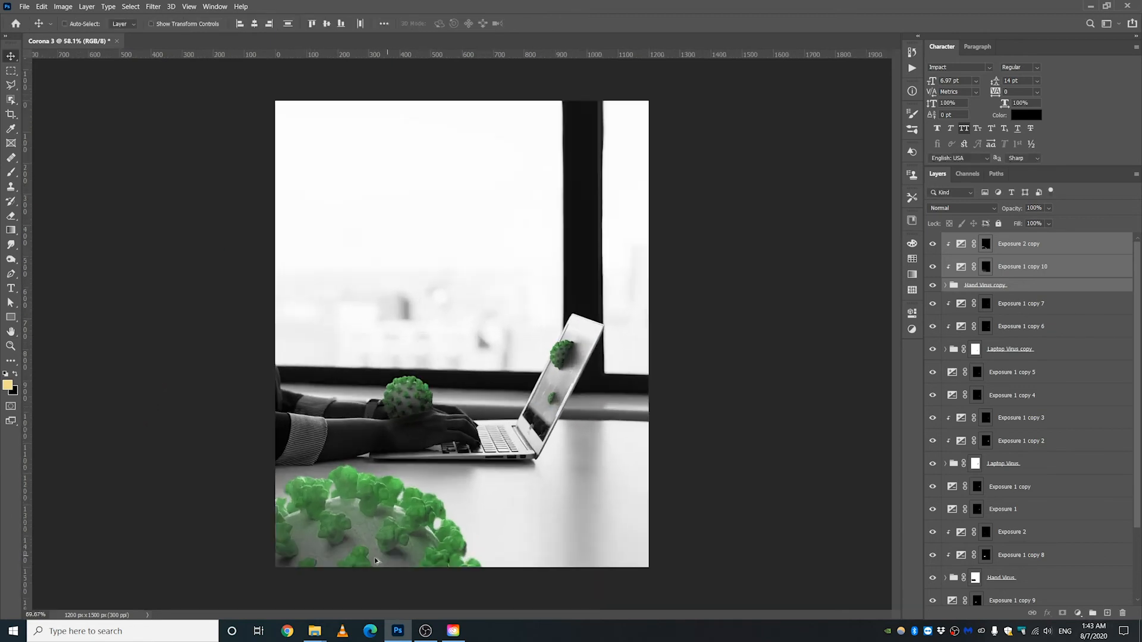
scroll(420, 425, up, 3)
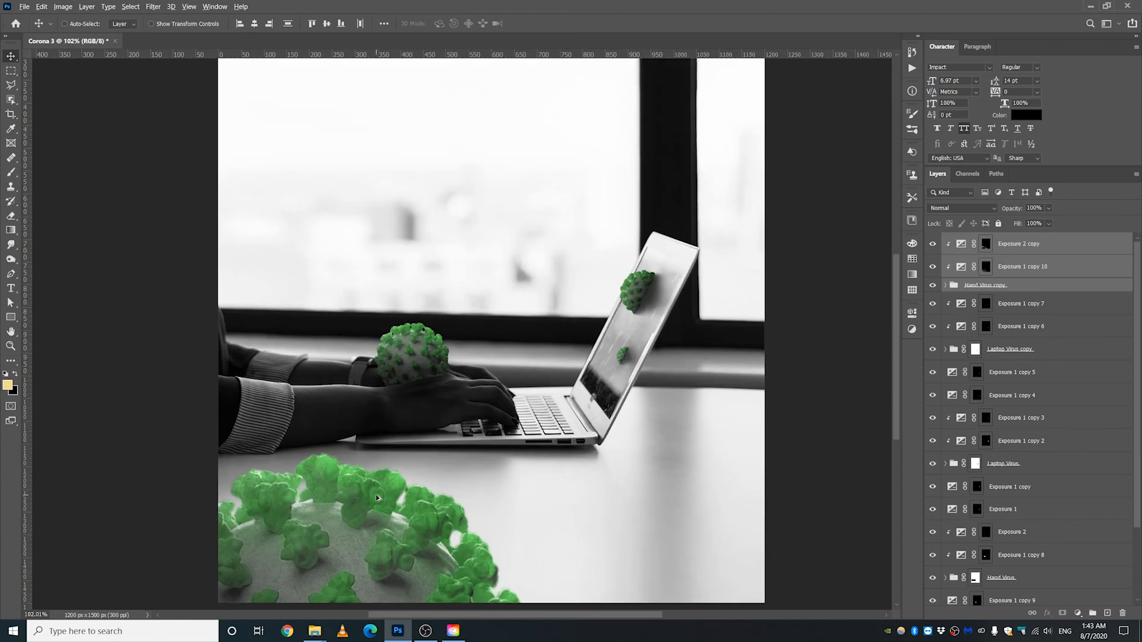
scroll(376, 498, down, 3)
drag(357, 551, 335, 531)
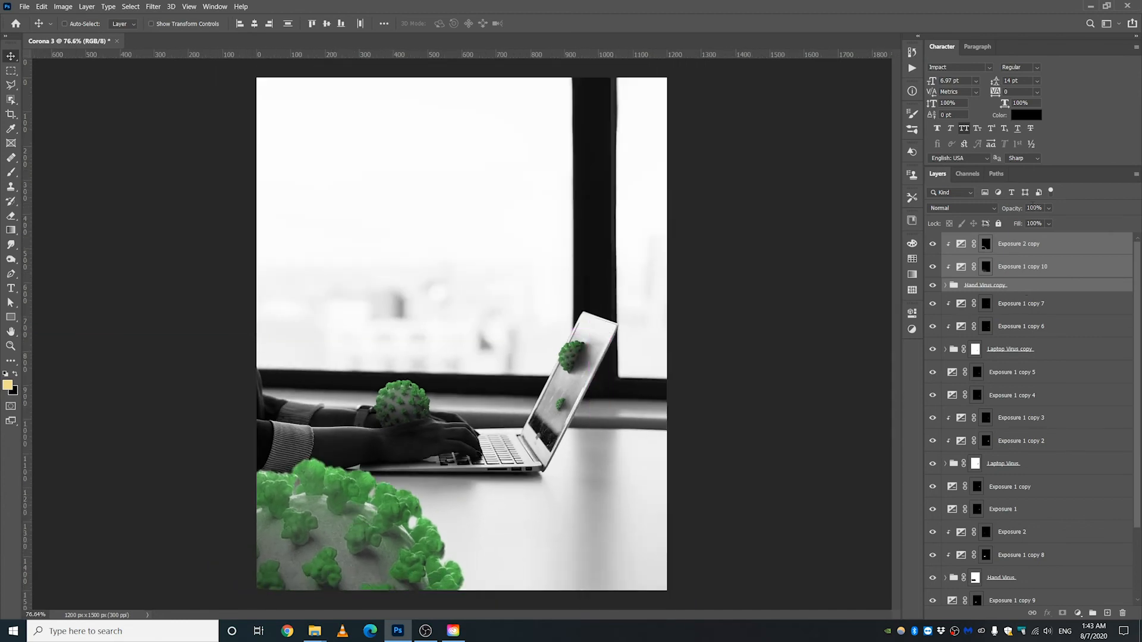
Step: Convert the enlarged virus group and its two exposure layers into a single smart object and rasterize it
right_click(1027, 245)
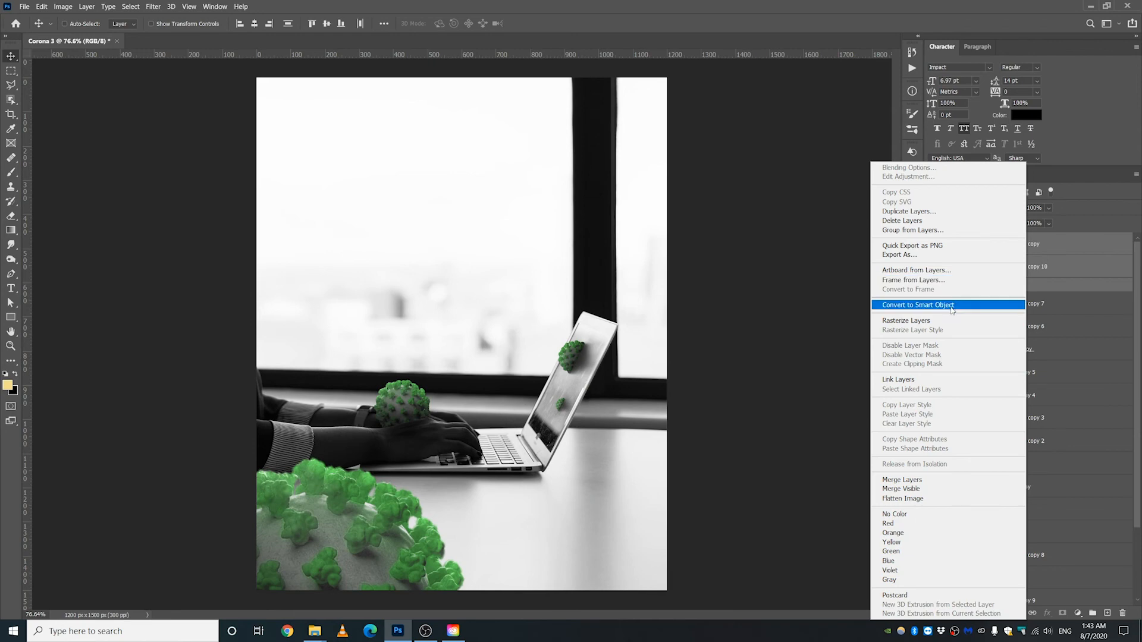
click(952, 308)
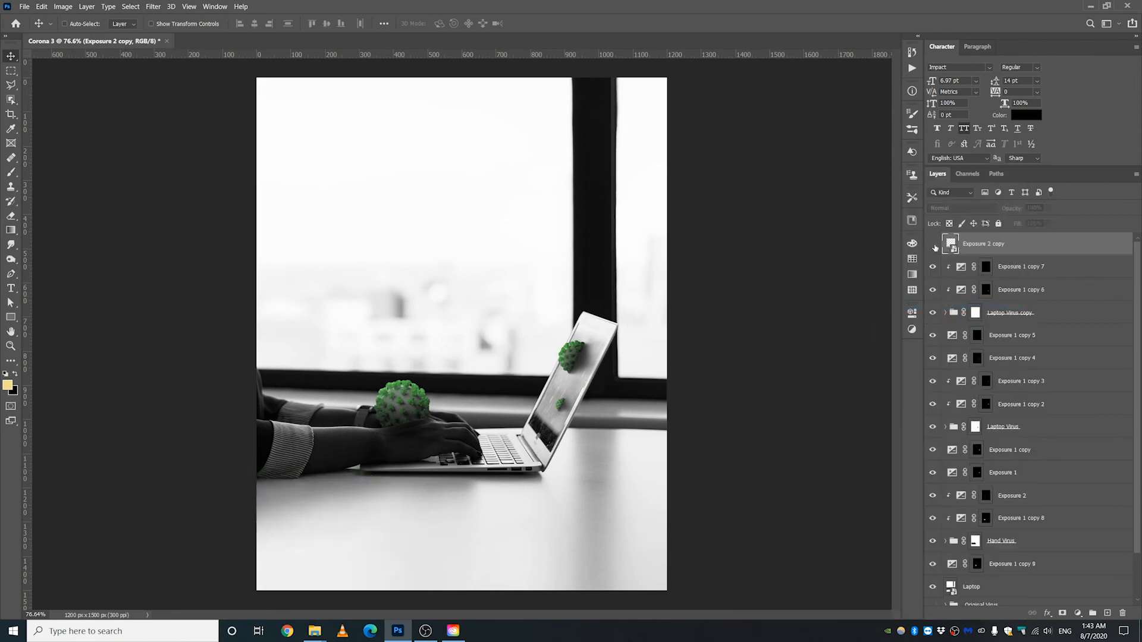
right_click(991, 248)
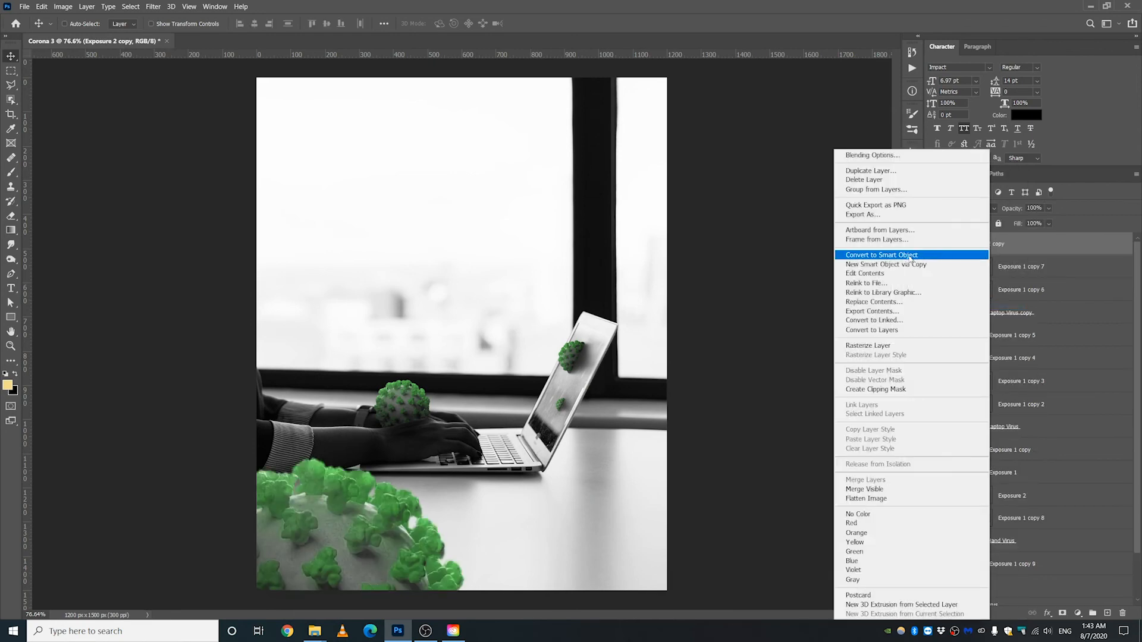
click(886, 345)
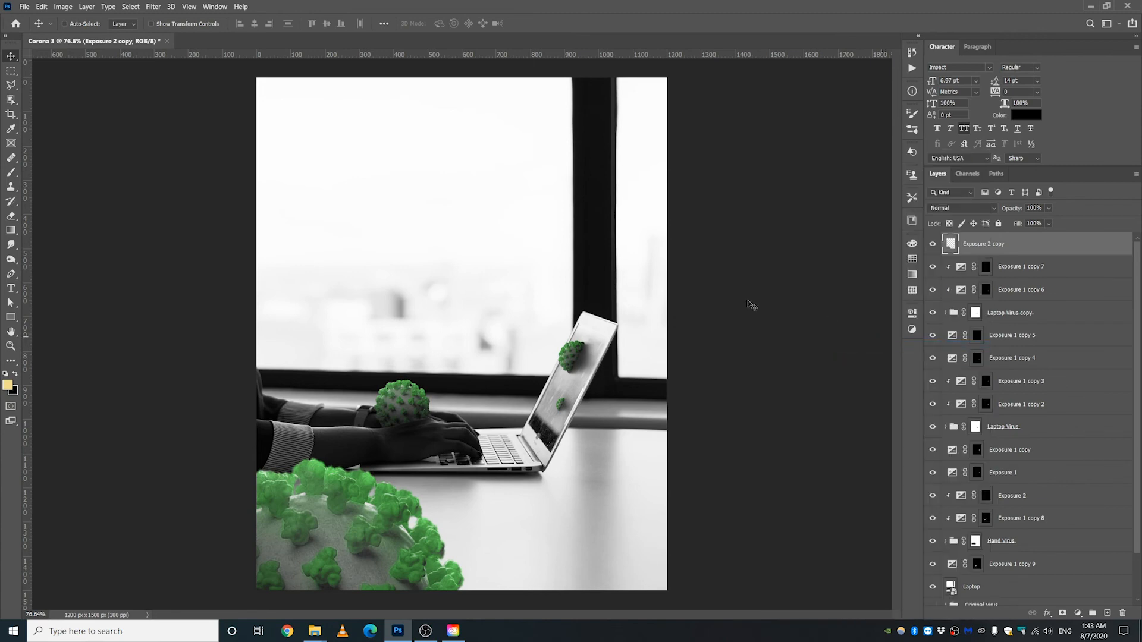
Step: Apply a Lens Blur with radius 16 to the foreground virus and shift it slightly down and left
click(153, 6)
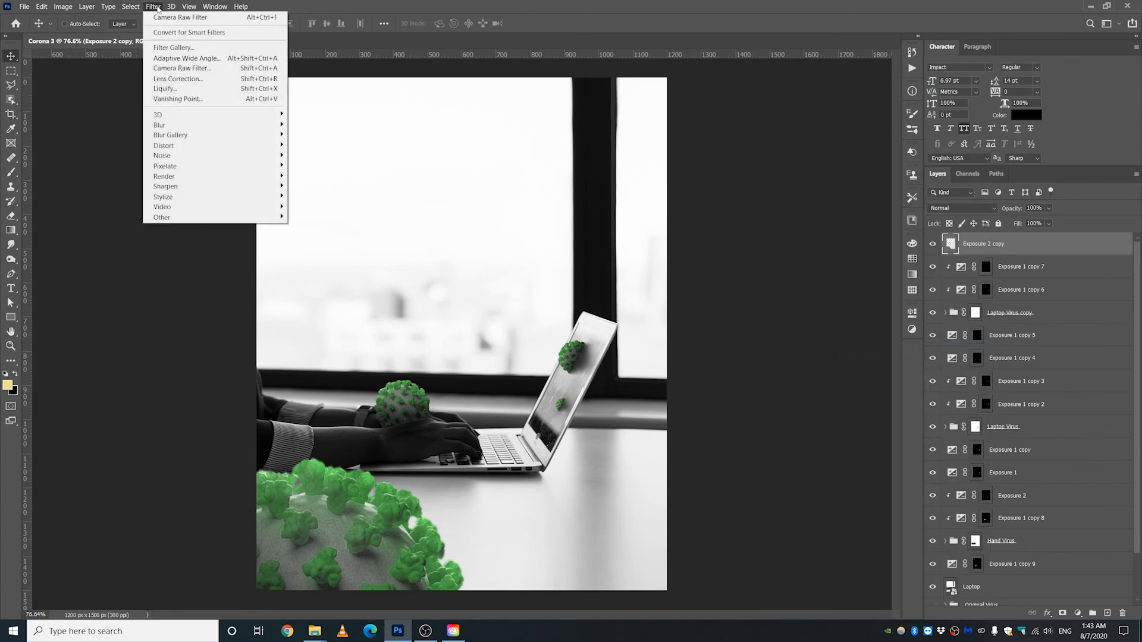
mouse_move(207, 130)
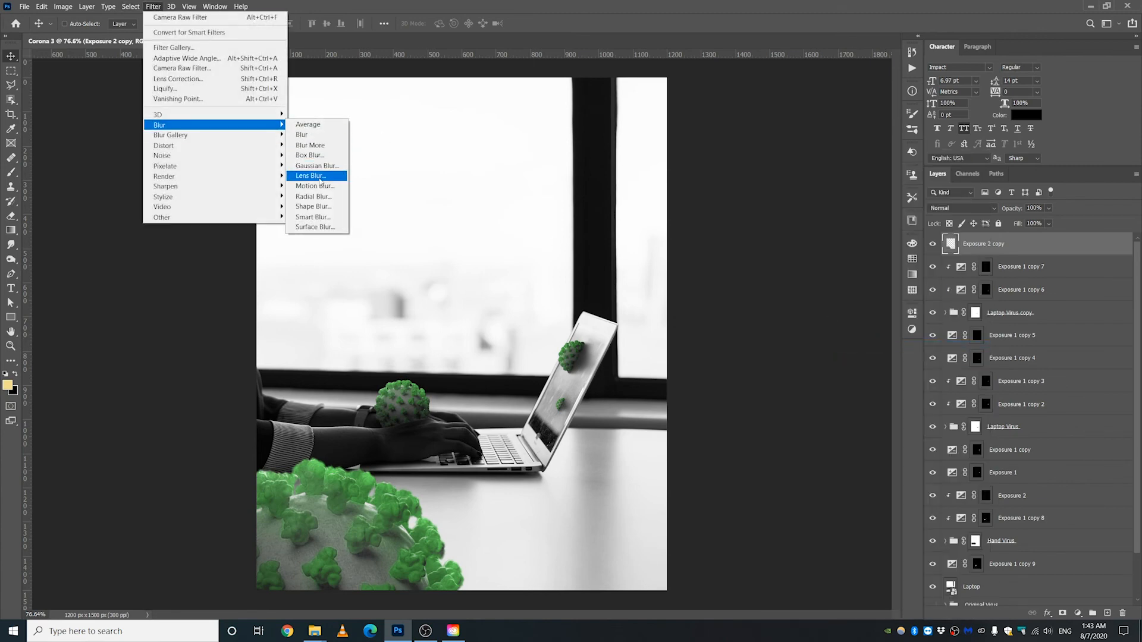
click(310, 175)
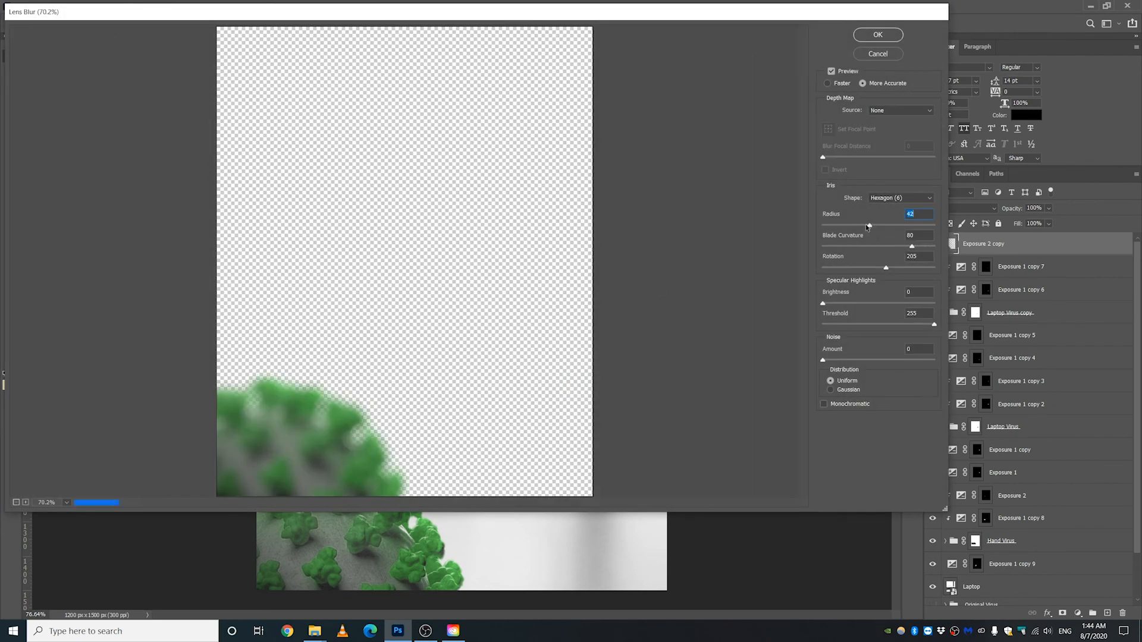
drag(868, 226, 851, 227)
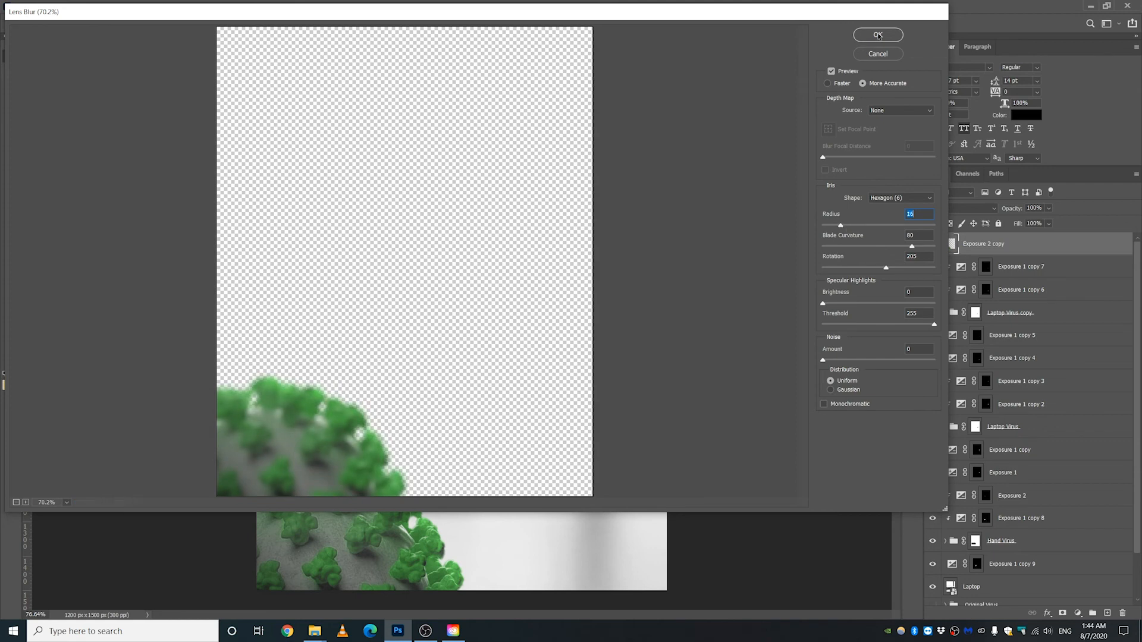
key(Return)
drag(352, 509, 341, 524)
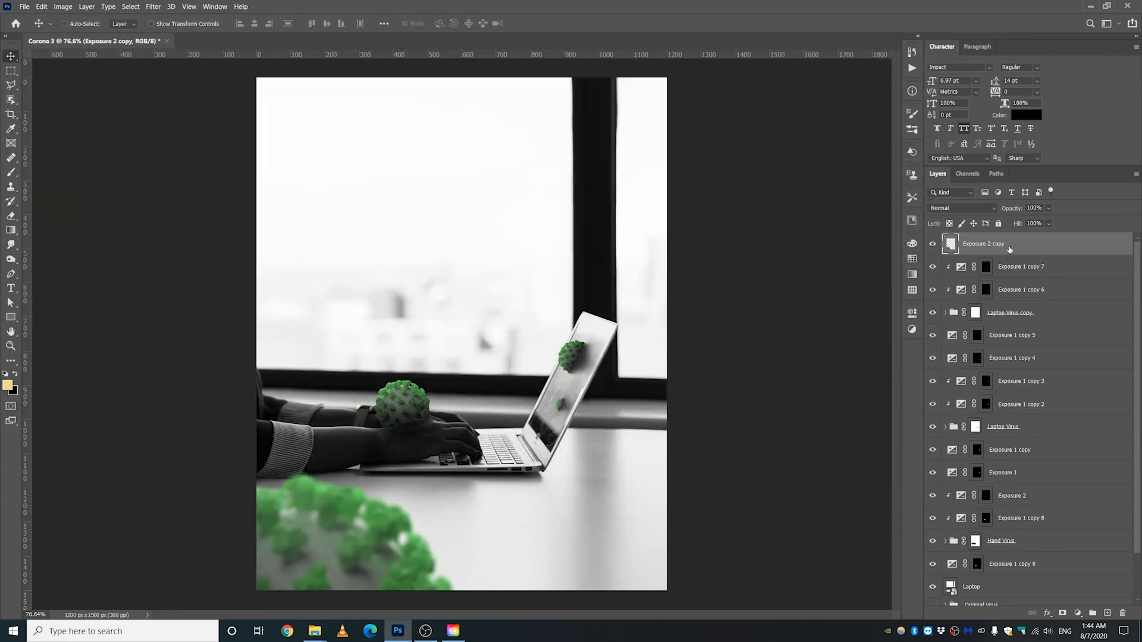
Step: Duplicate the Hand Virus group with Exposure 1 copy 8 and Exposure 2 again to the top of the layer stack
scroll(470, 353, up, 2)
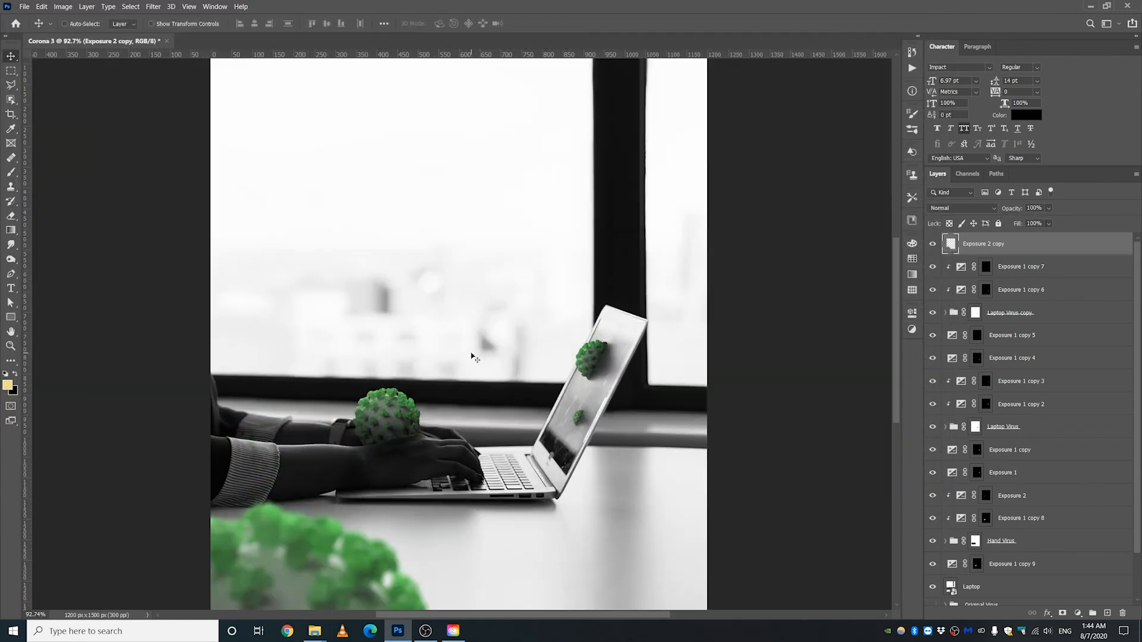
scroll(434, 369, down, 1)
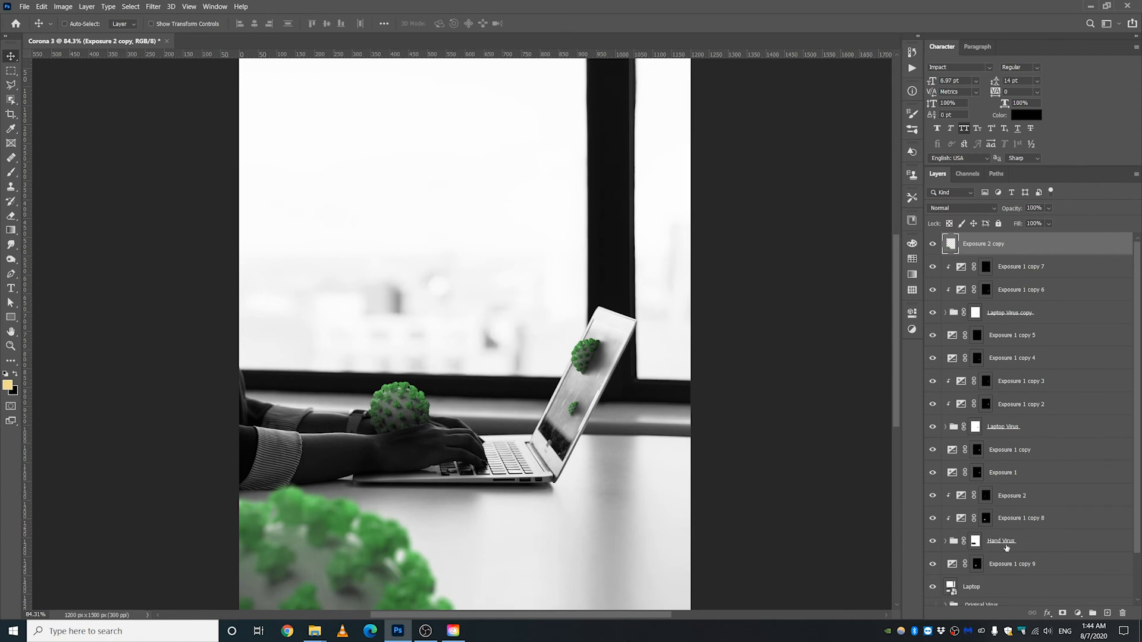
scroll(1014, 364, down, 2)
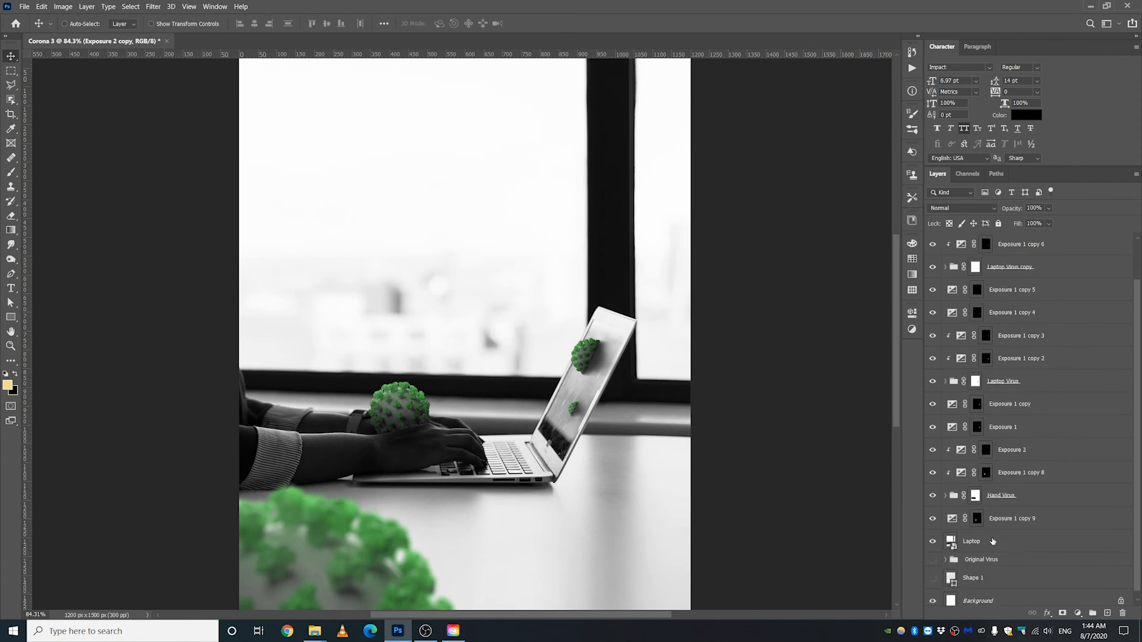
click(1001, 523)
click(1013, 494)
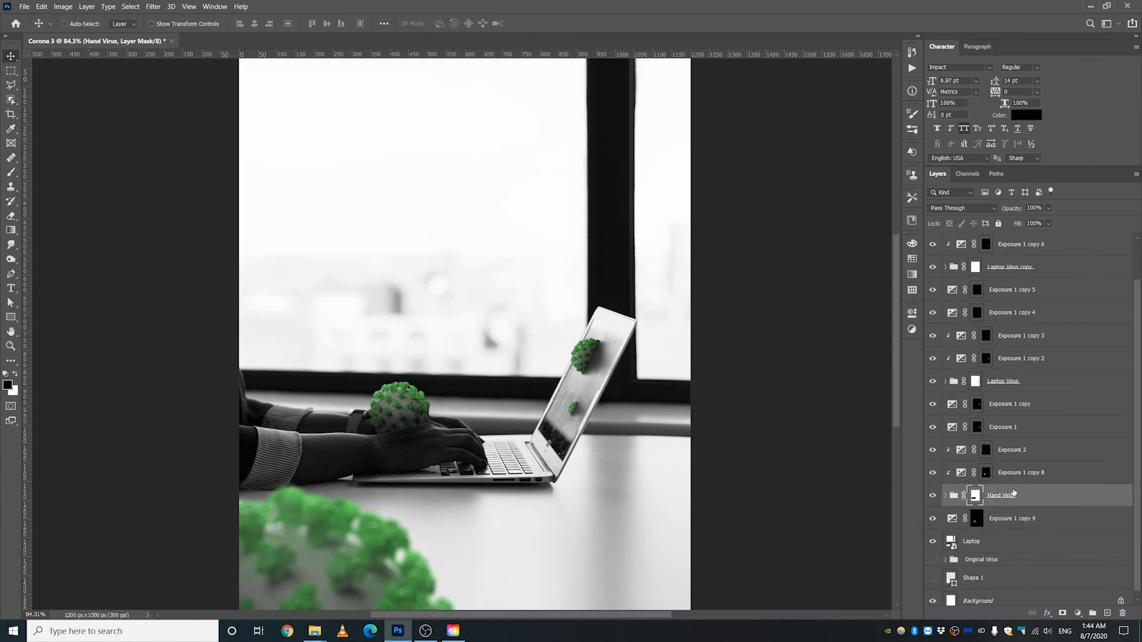
shift+click(1026, 451)
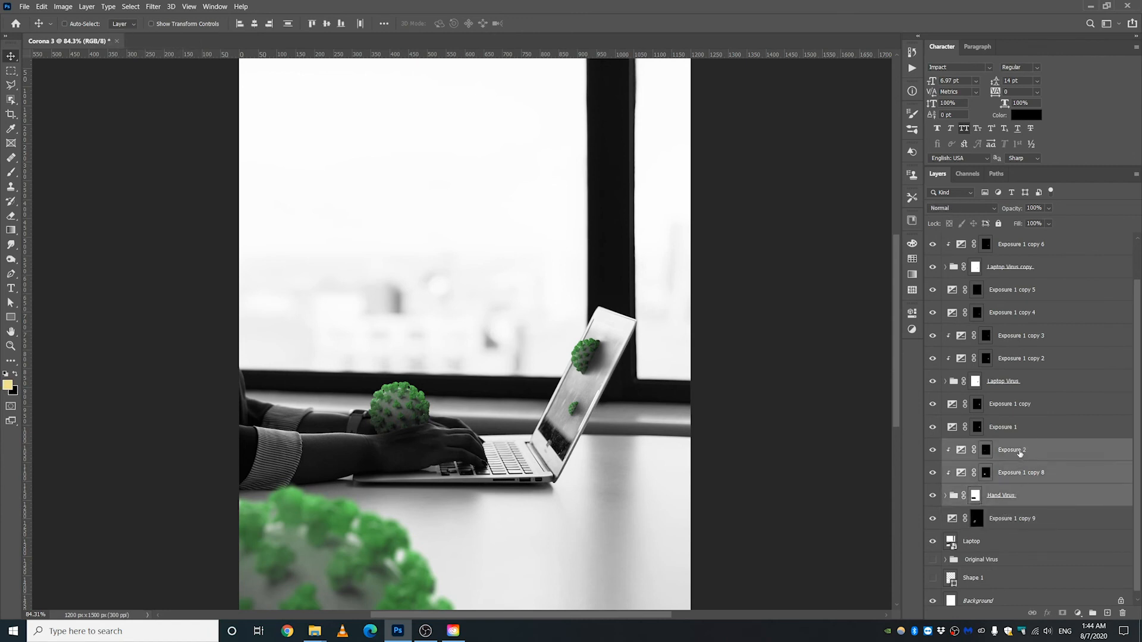
scroll(1023, 475, up, 1)
drag(1018, 497, 1011, 238)
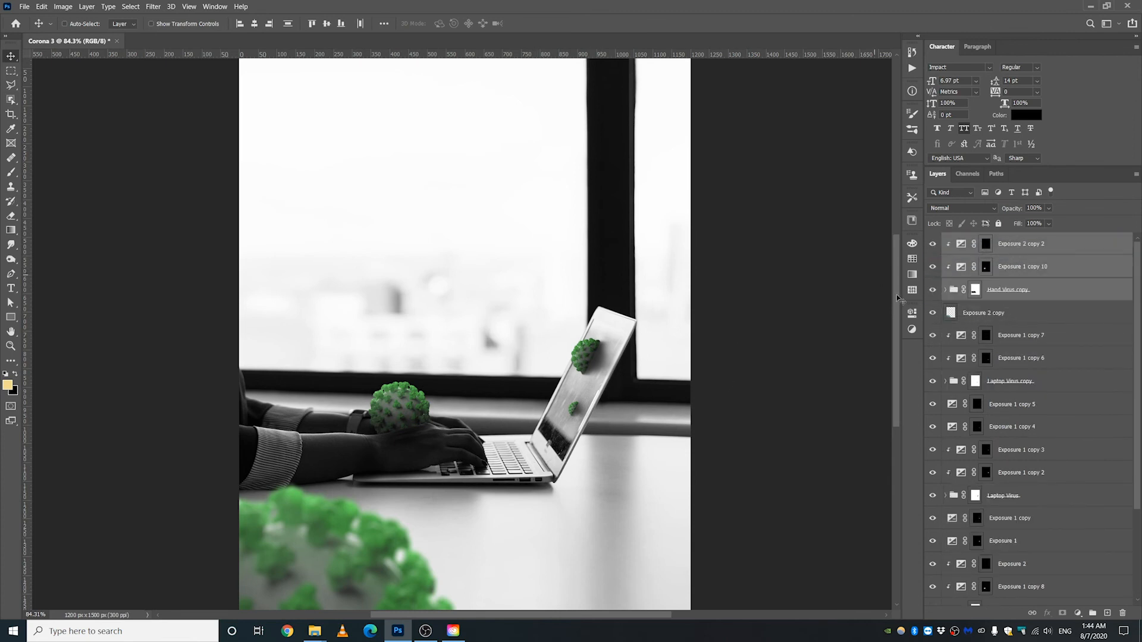
Step: Delete the new Hand Virus copy's layer mask and move that virus with its exposure layers up in front of the bright window
right_click(975, 290)
key(Escape)
click(991, 291)
right_click(976, 290)
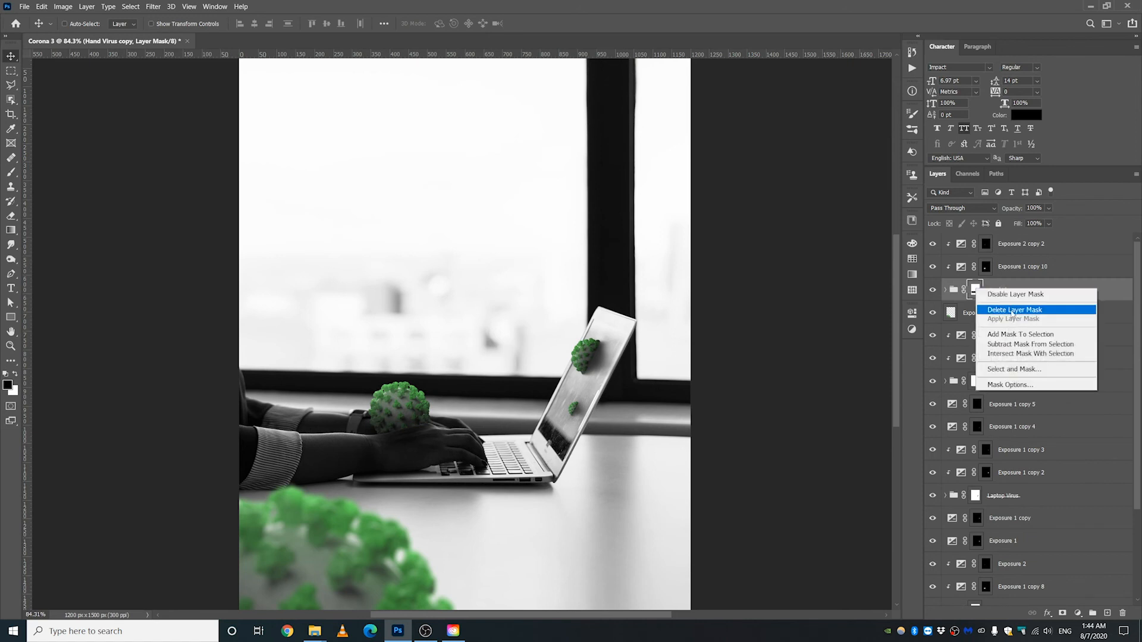
click(991, 313)
shift+click(1038, 250)
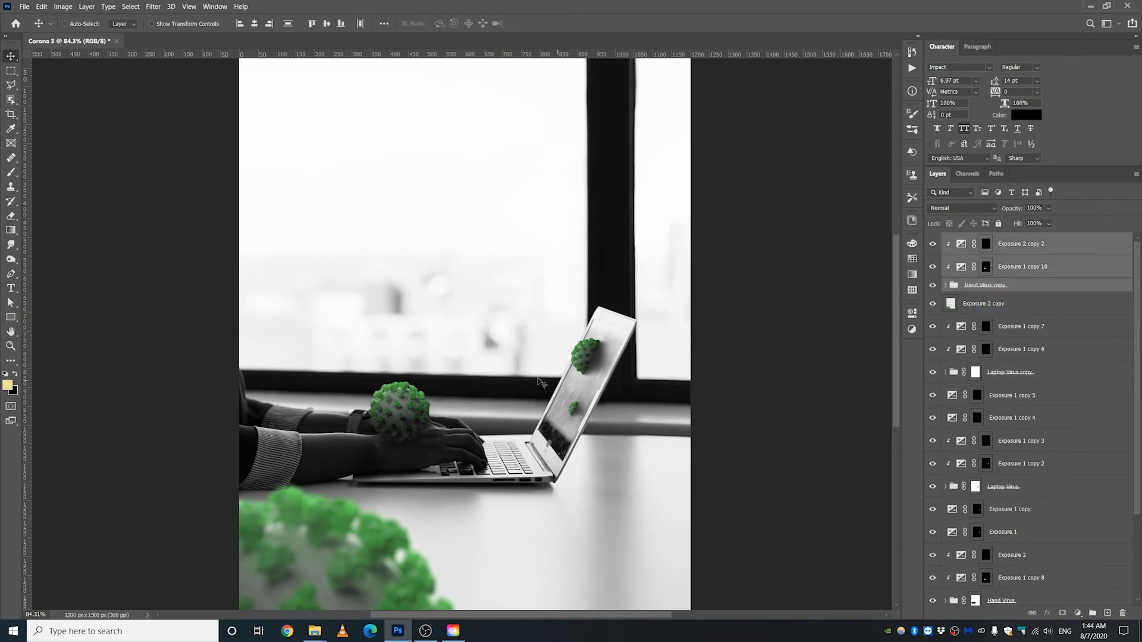
drag(419, 414, 433, 263)
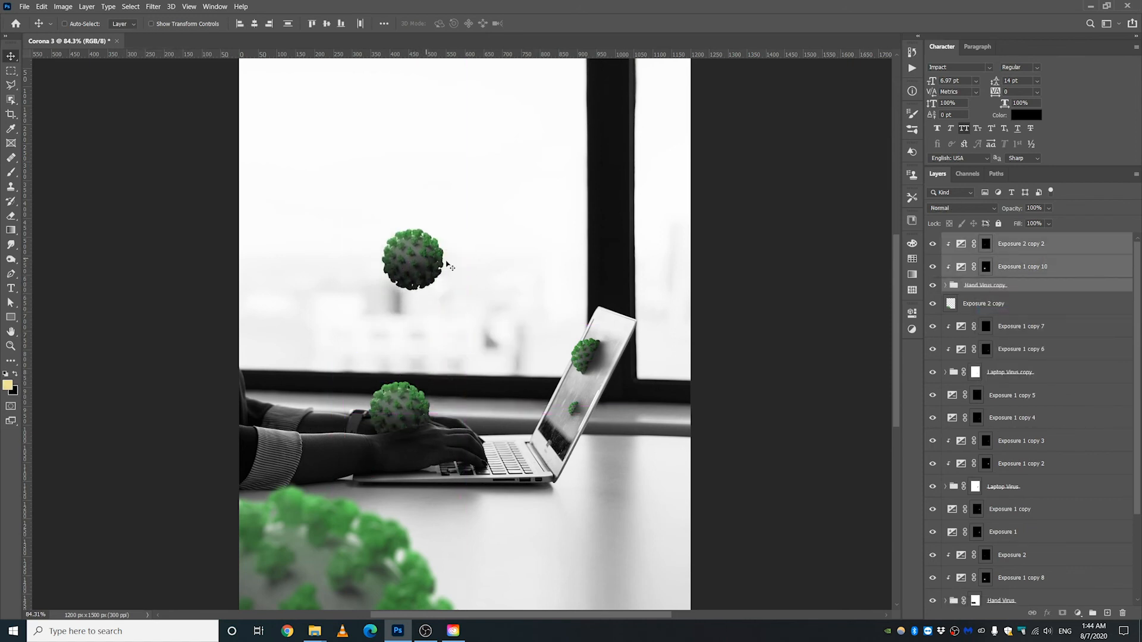
Step: Rework the floating virus's shading by brushing white and black at 30% opacity on the Exposure 1 copy 10 mask
click(985, 266)
click(11, 172)
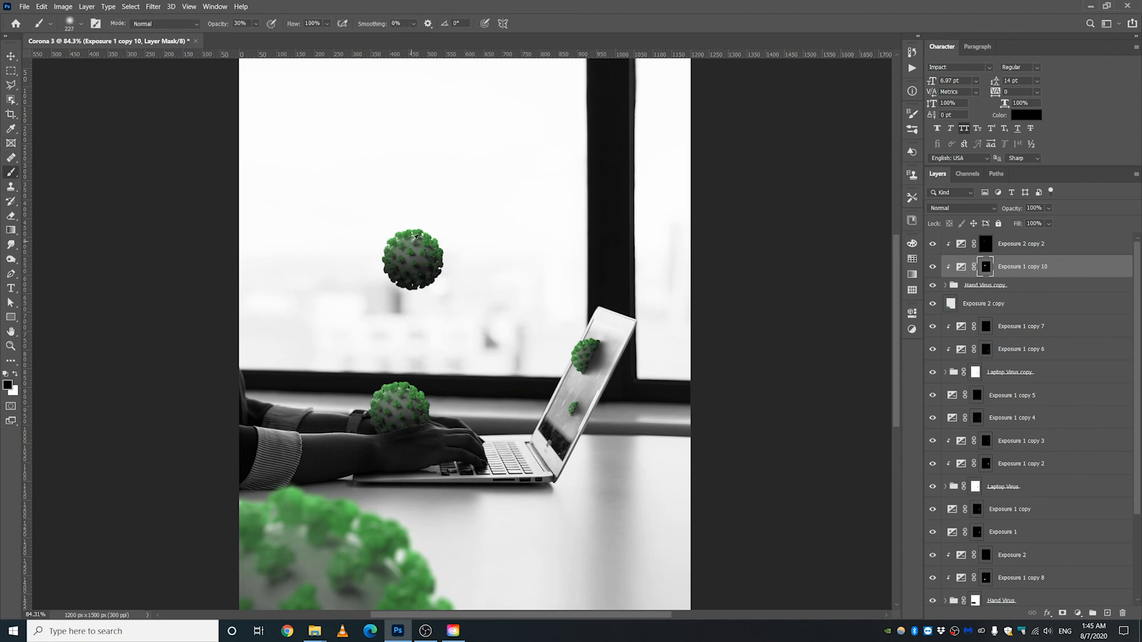
scroll(415, 239, up, 3)
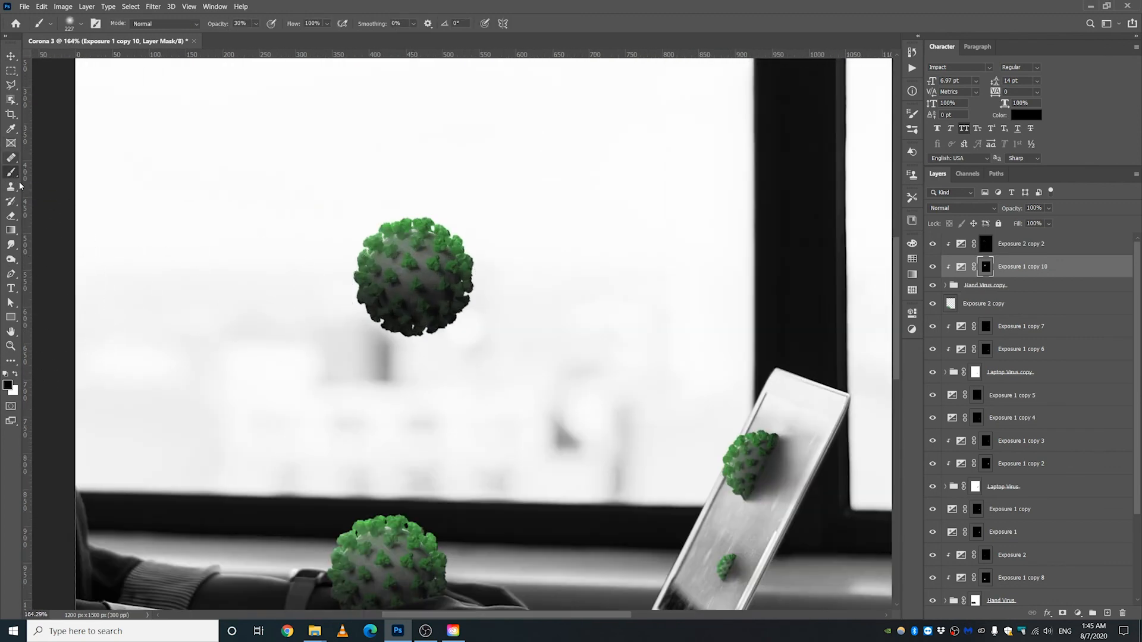
key(x)
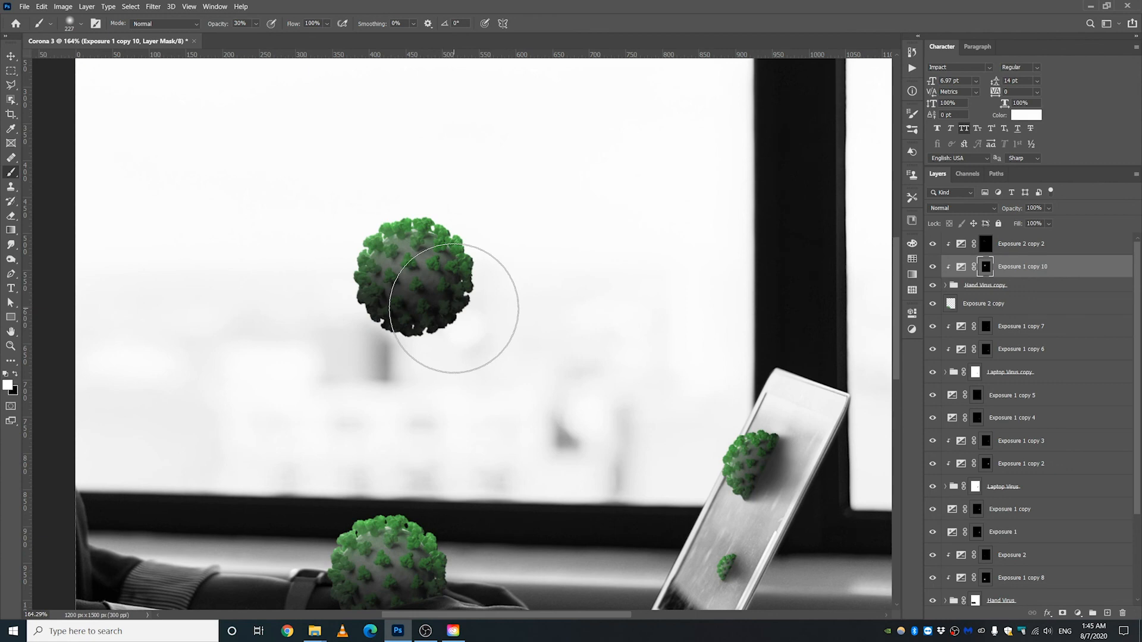
click(420, 297)
key(x)
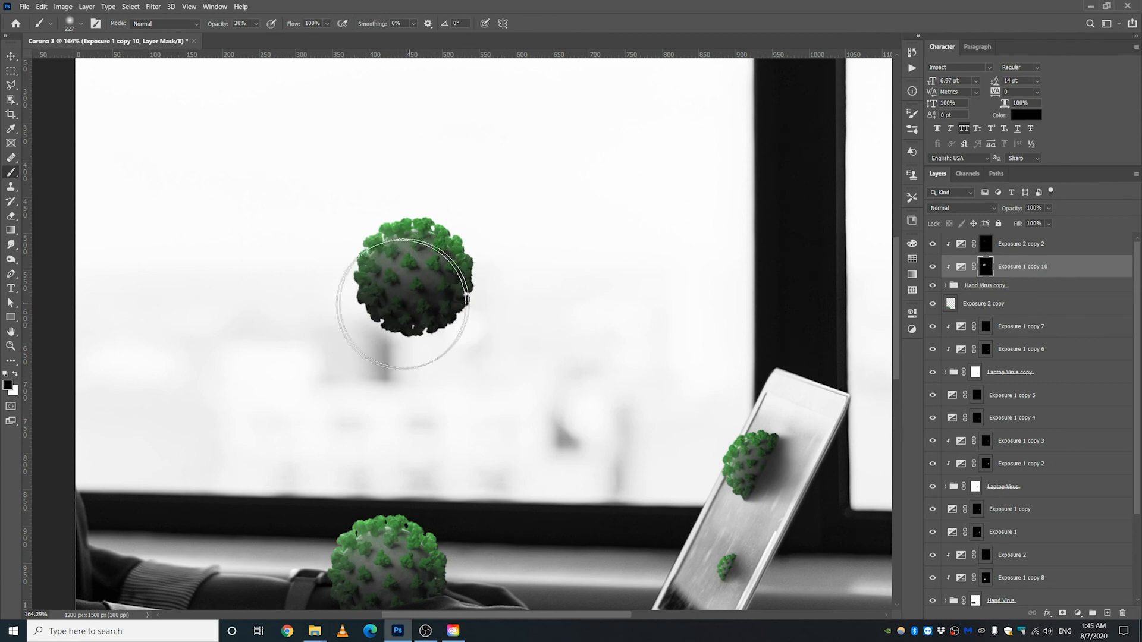
click(396, 309)
click(464, 302)
click(366, 319)
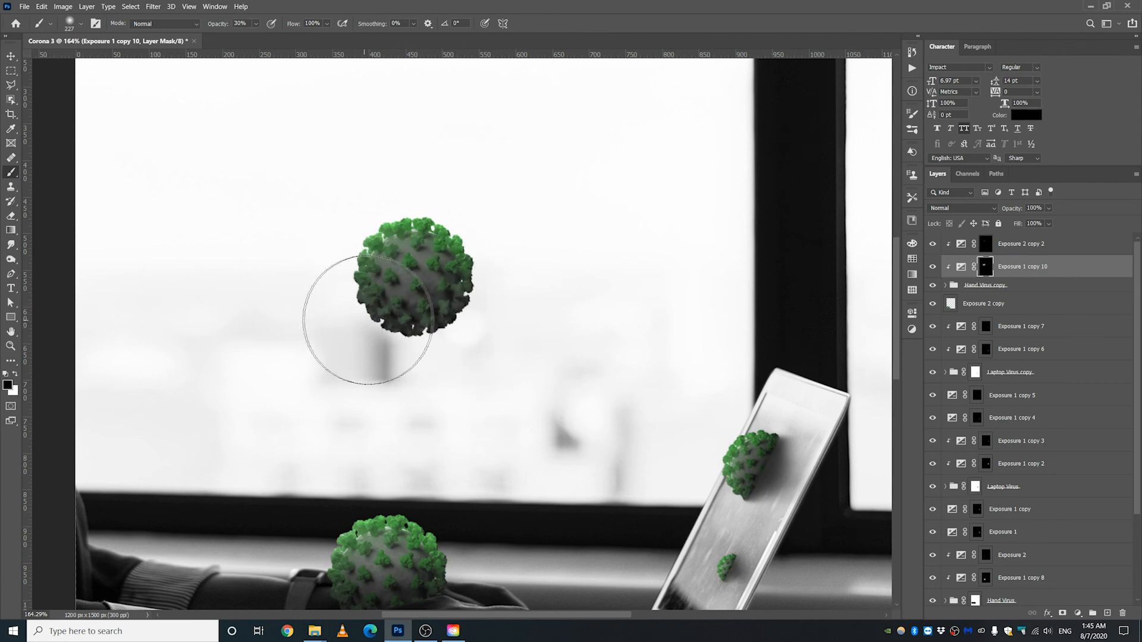
key(x)
click(415, 260)
click(444, 263)
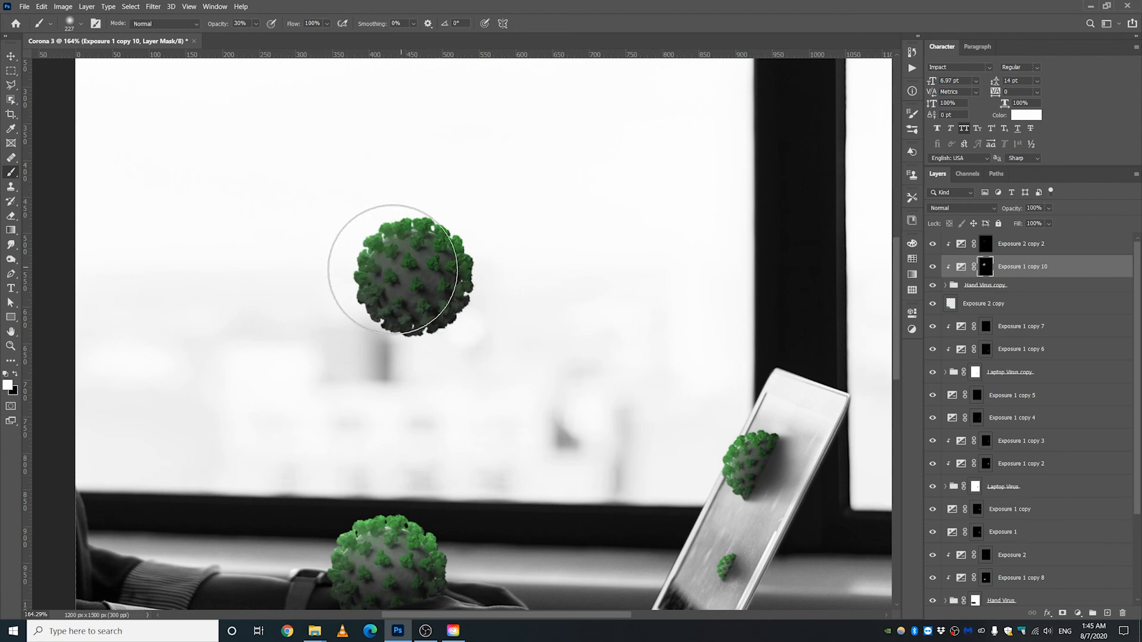
Step: Refine the floating virus's shading by brushing white over its body and black along its edges on the Exposure 1 copy 10 mask at 30% opacity
mouse_move(412, 274)
mouse_down()
mouse_move(355, 274)
mouse_move(434, 274)
mouse_up()
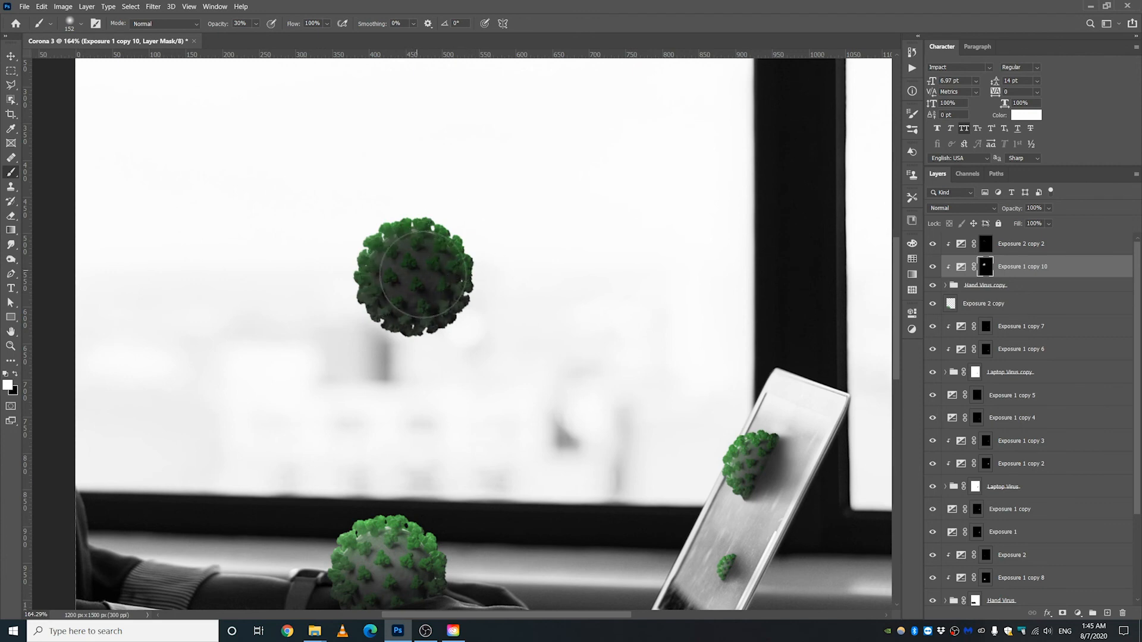
drag(459, 251, 418, 255)
key(x)
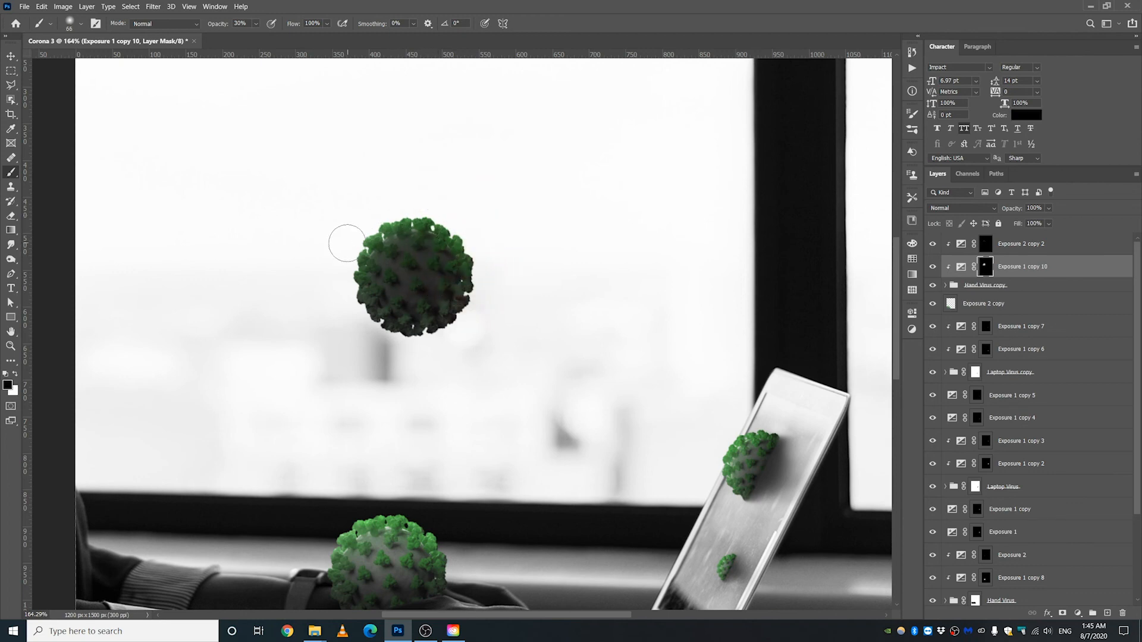
mouse_move(342, 294)
mouse_down()
mouse_move(368, 334)
mouse_move(356, 318)
mouse_move(392, 346)
mouse_move(431, 343)
mouse_move(363, 350)
mouse_move(428, 347)
mouse_up()
mouse_move(496, 295)
mouse_down()
mouse_move(471, 302)
mouse_move(482, 236)
mouse_up()
scroll(422, 258, down, 5)
scroll(421, 257, up, 4)
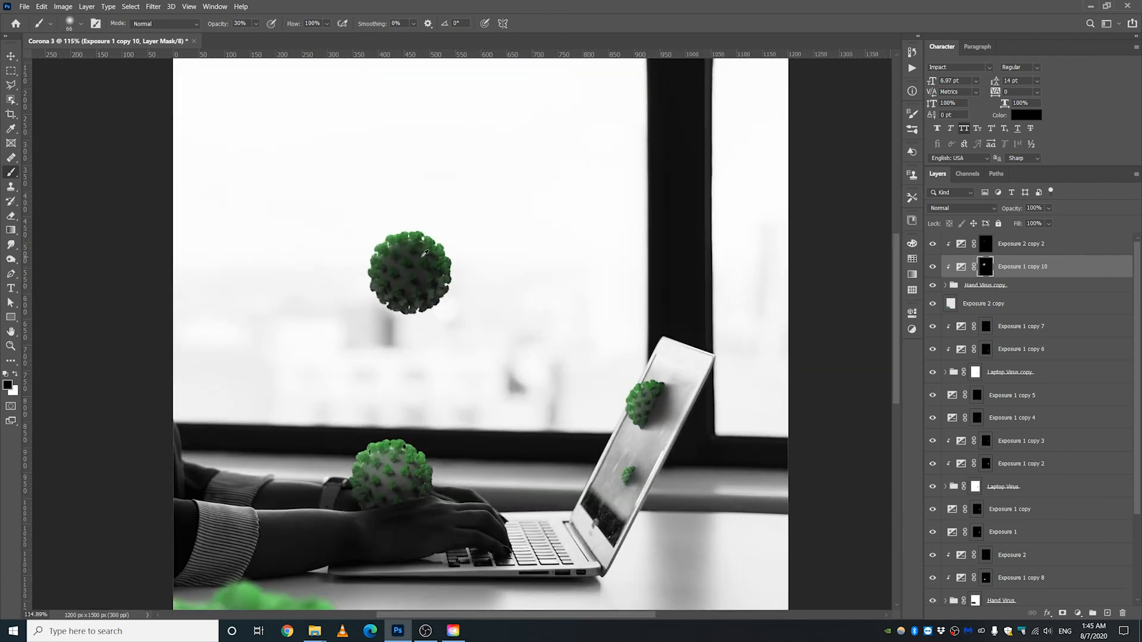
Step: Convert the Hand Virus copy group and its two clipped exposure layers into one smart object
click(1009, 254)
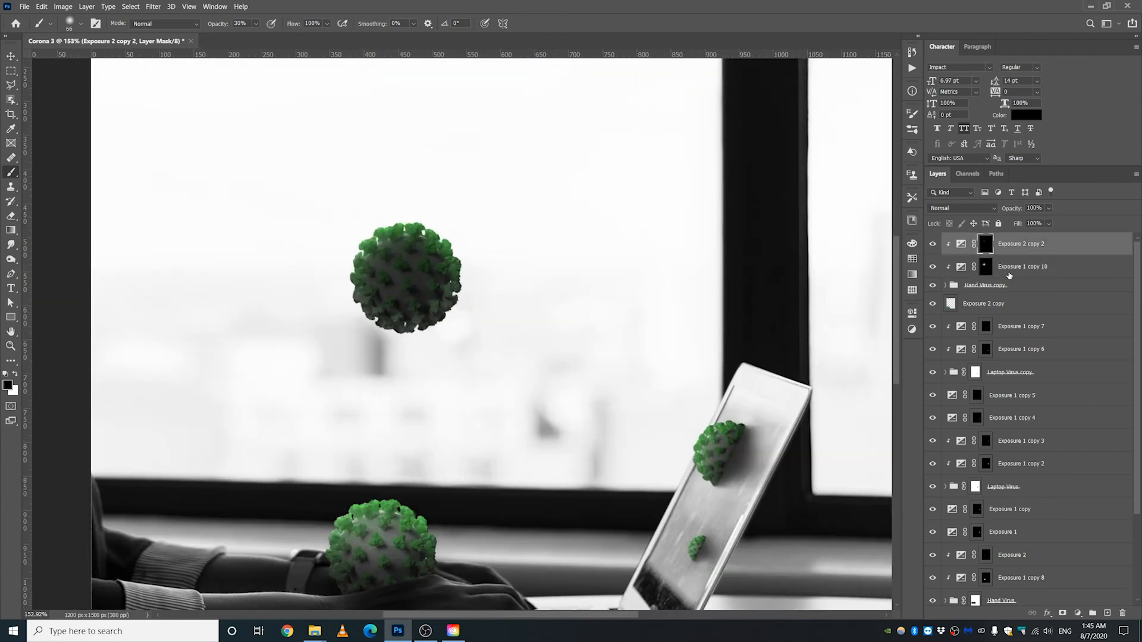
shift+click(1012, 286)
right_click(1034, 266)
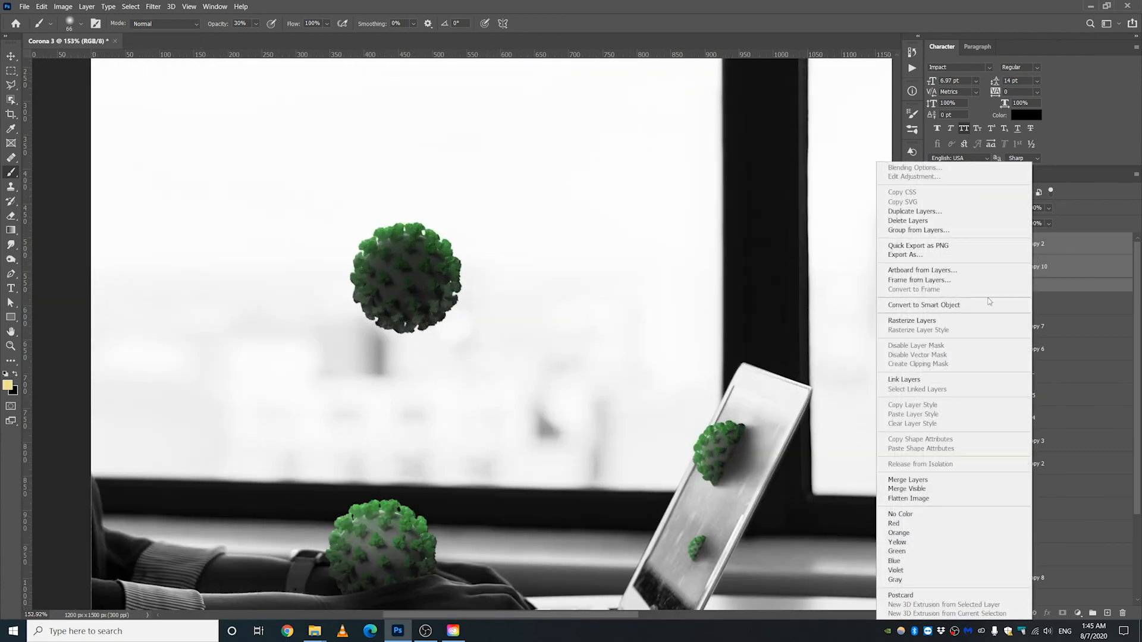
click(989, 303)
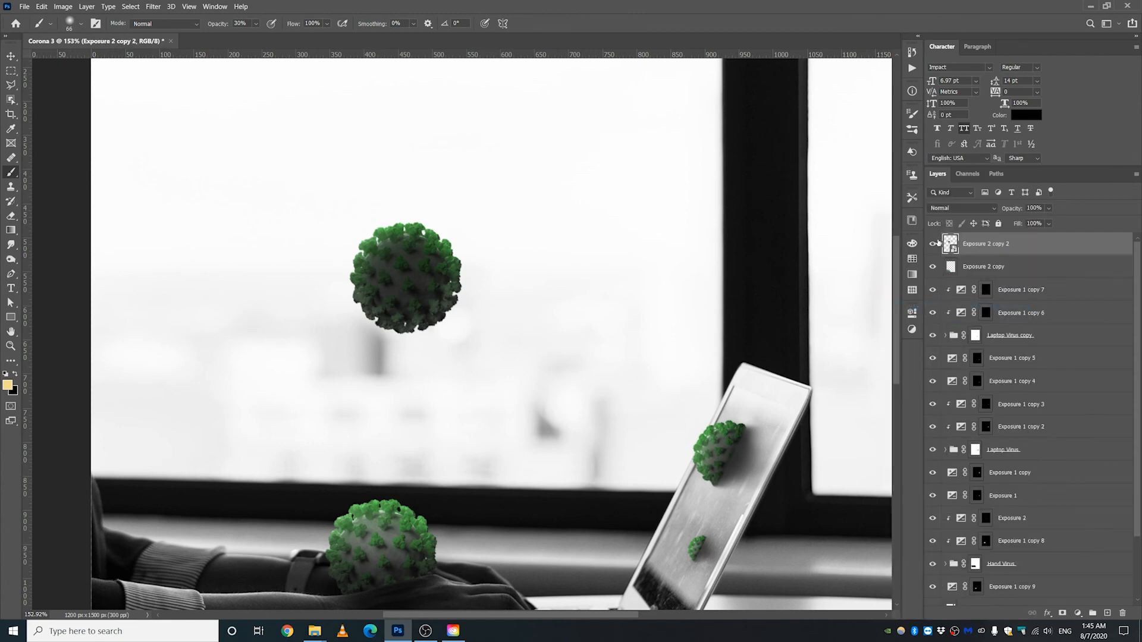
key(v)
key(ctrl+0)
right_click(993, 244)
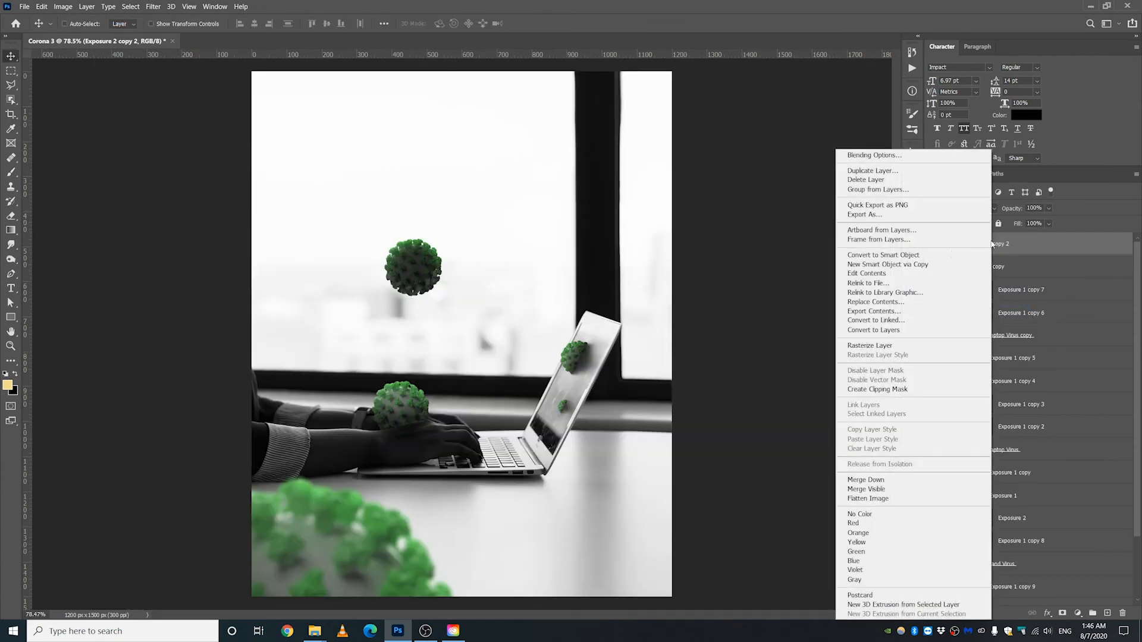
click(932, 256)
Step: Scale the floating virus smart object down to about 36% of its size
key(ctrl+t)
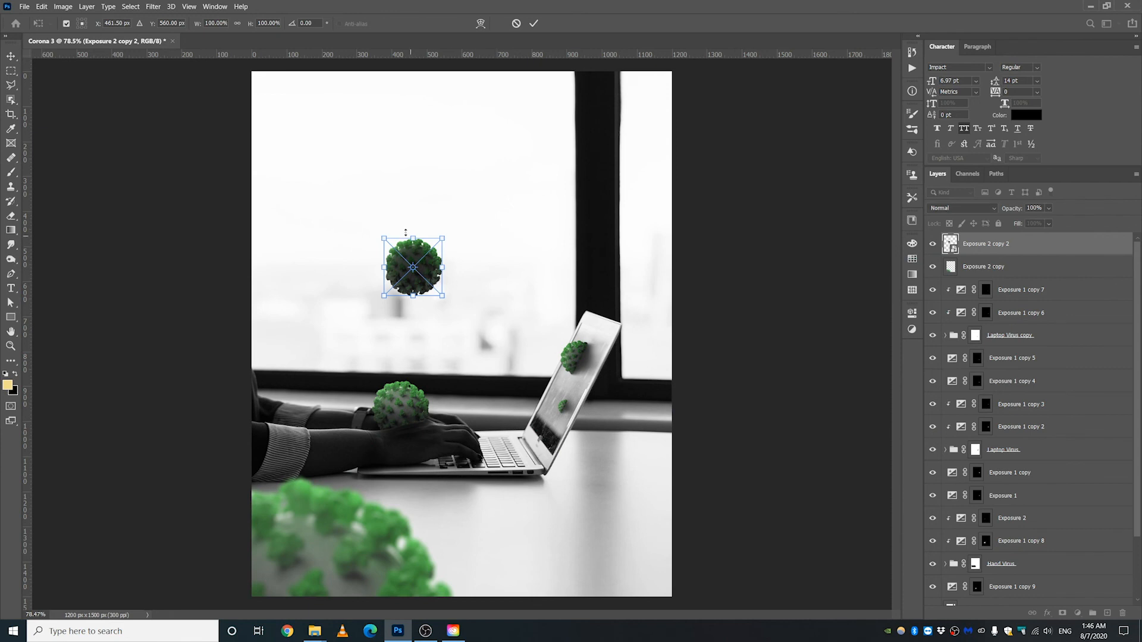
scroll(406, 233, up, 3)
drag(468, 338, 434, 307)
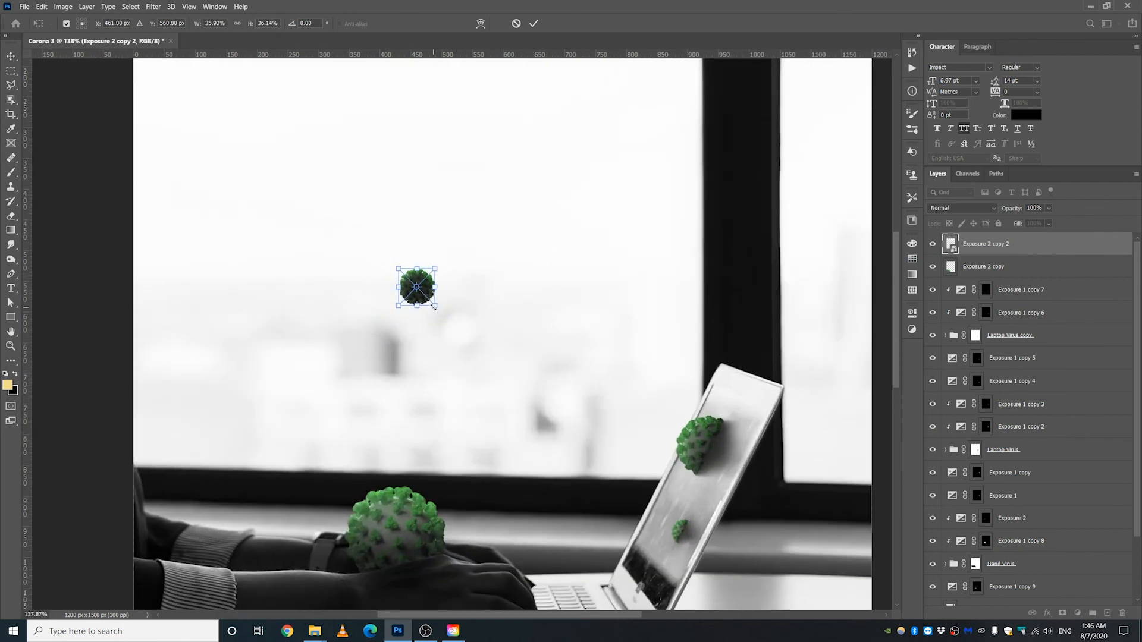
key(Return)
Step: Duplicate the small floating virus, placing one by the window behind the laptop and the other above the forearms near the photo's left edge
scroll(418, 311, down, 3)
drag(438, 298, 480, 323)
drag(334, 350, 337, 364)
scroll(347, 356, up, 2)
scroll(346, 356, up, 3)
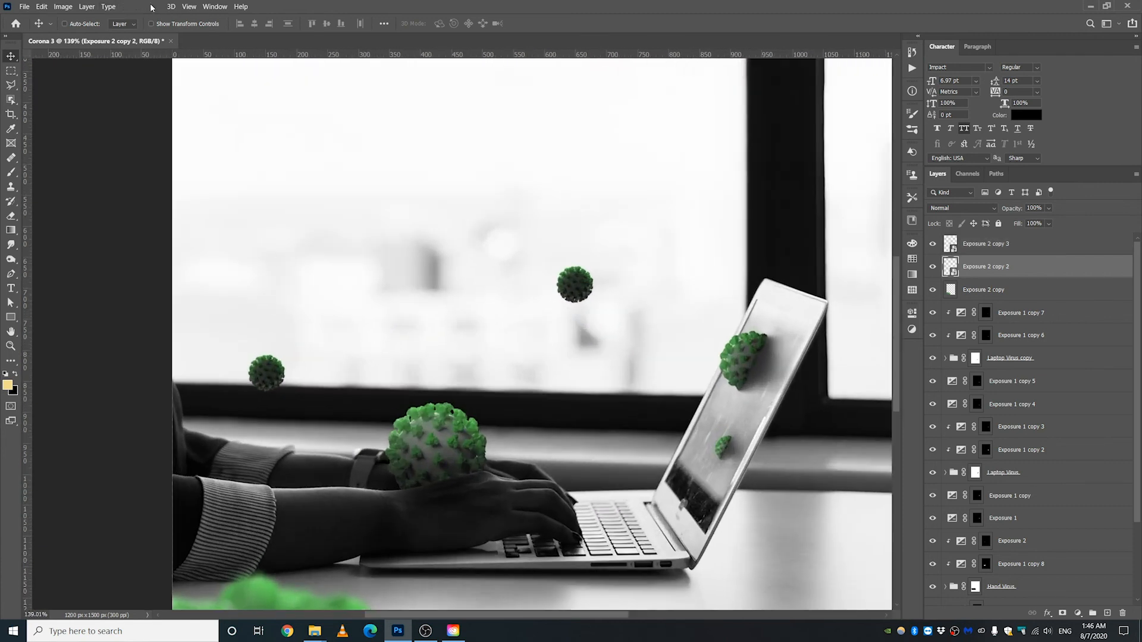
Step: Apply a Gaussian Blur with a 1.7 pixel radius to the small virus on Exposure 2 copy 2 above the forearms
click(153, 7)
mouse_move(201, 125)
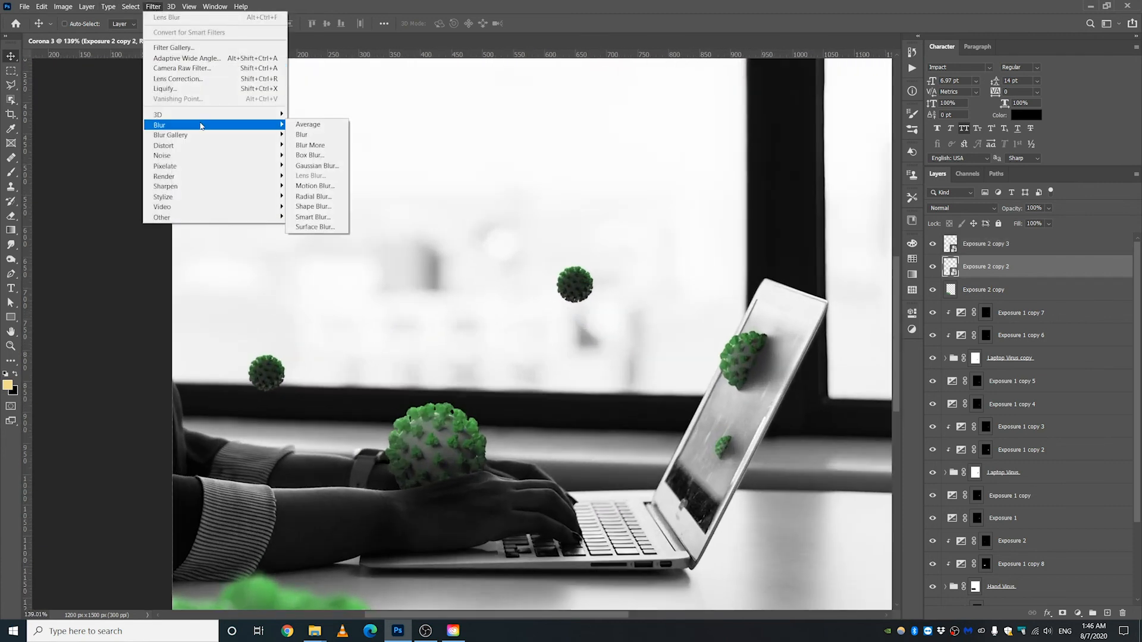
click(330, 166)
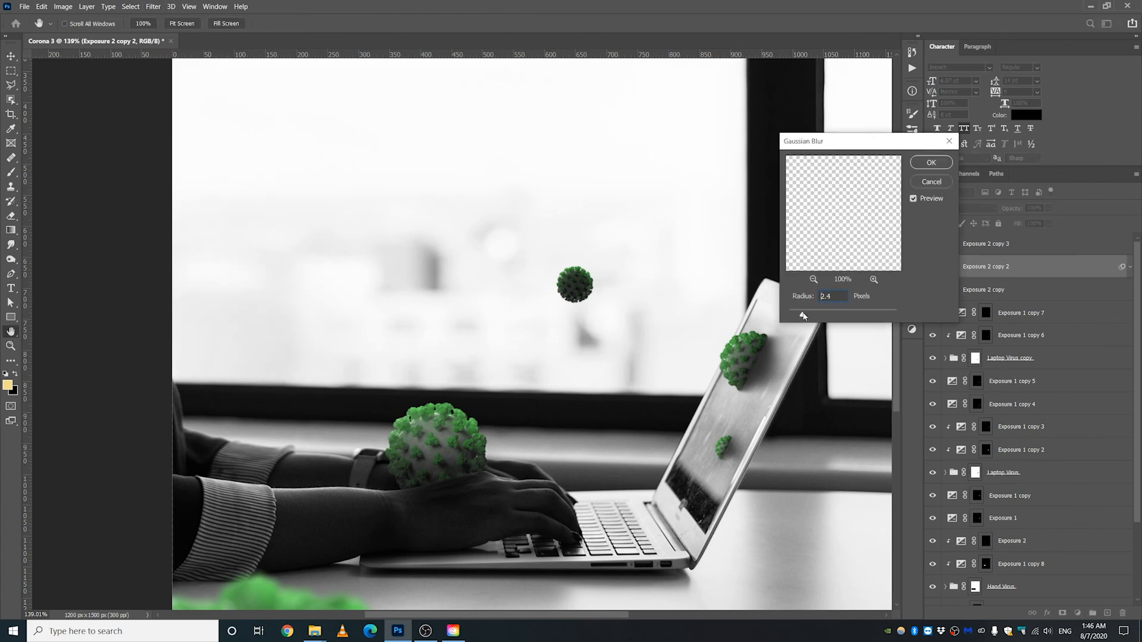
drag(802, 313, 801, 314)
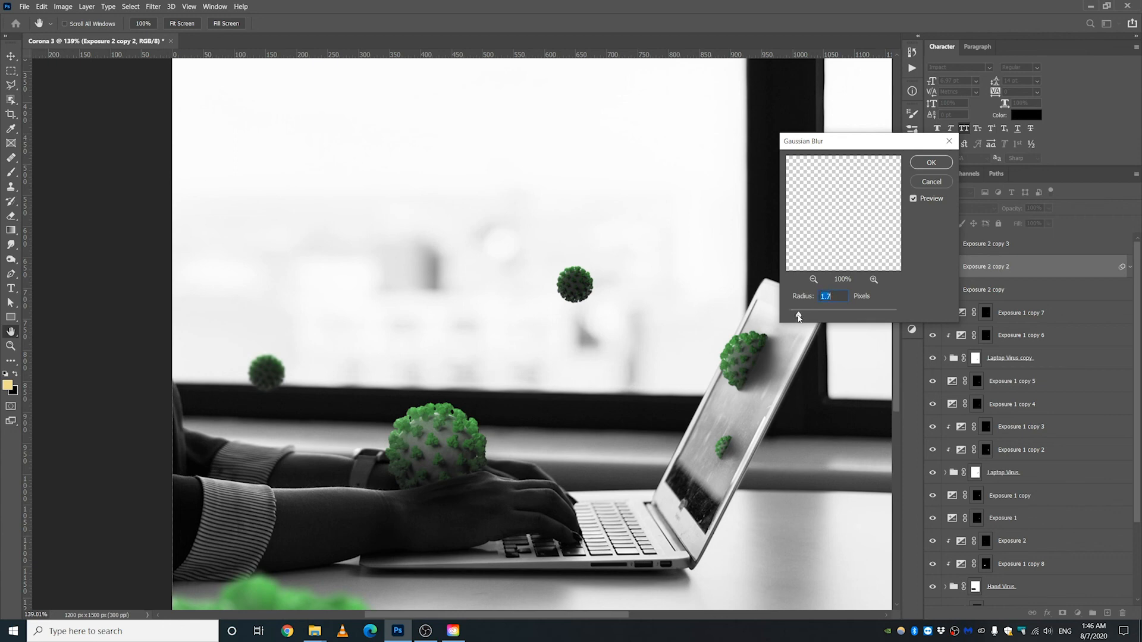
click(950, 166)
Step: Scale the Exposure 2 copy 3 virus in front of the window down to less than half its size
click(995, 251)
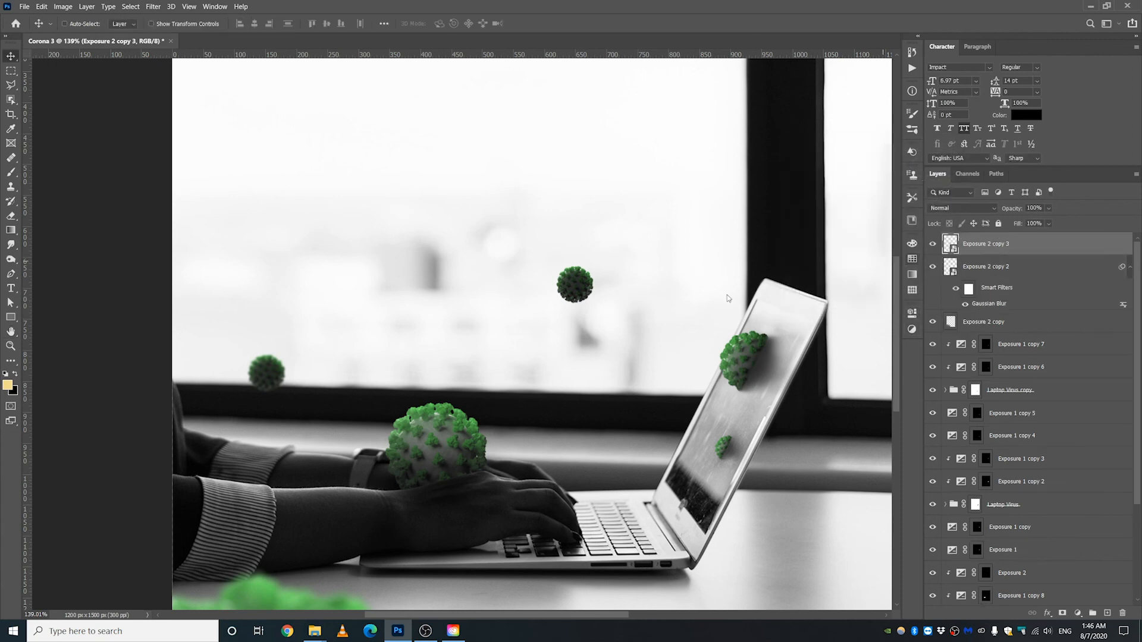
key(ctrl+t)
drag(592, 266, 576, 303)
key(Return)
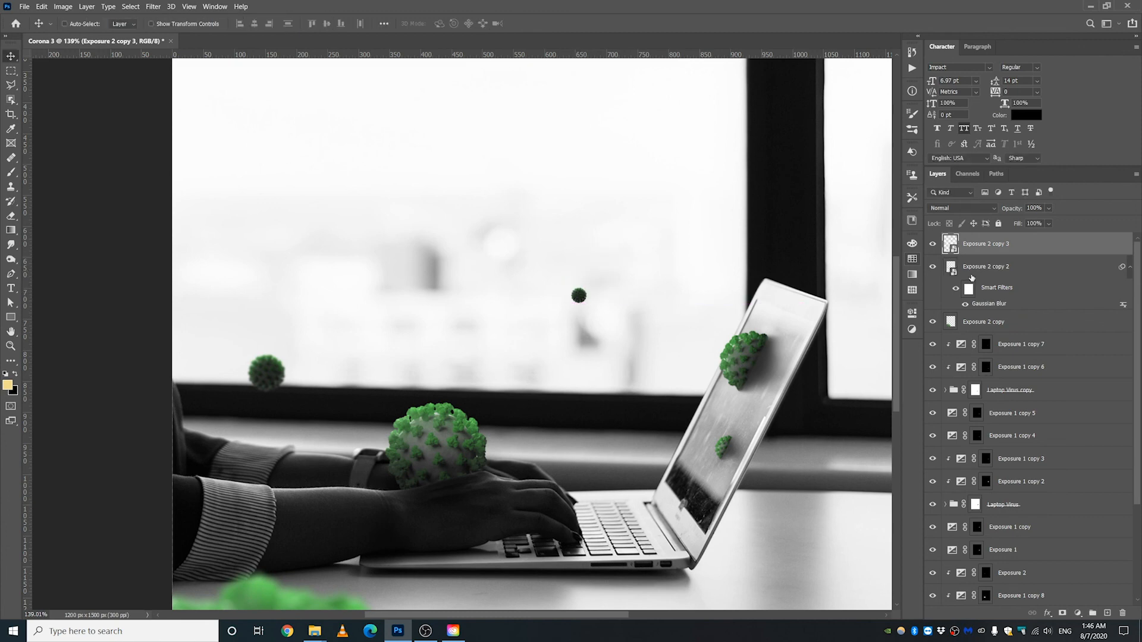
Step: Apply a light Gaussian Blur to the tiny virus on Exposure 2 copy 3
right_click(993, 246)
key(Escape)
click(153, 7)
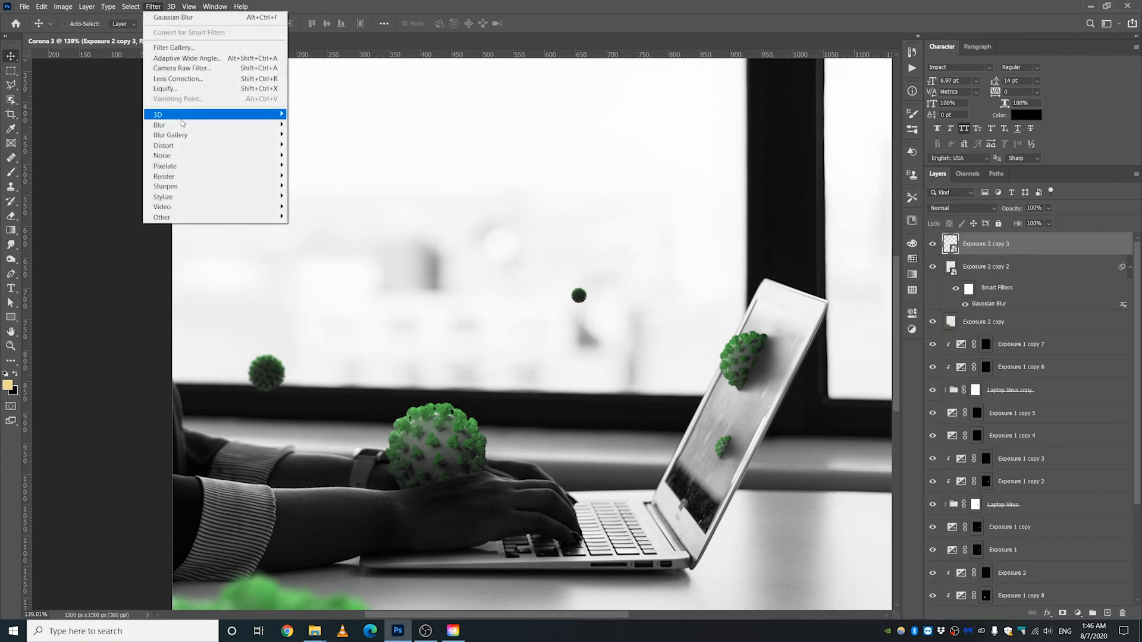
mouse_move(173, 125)
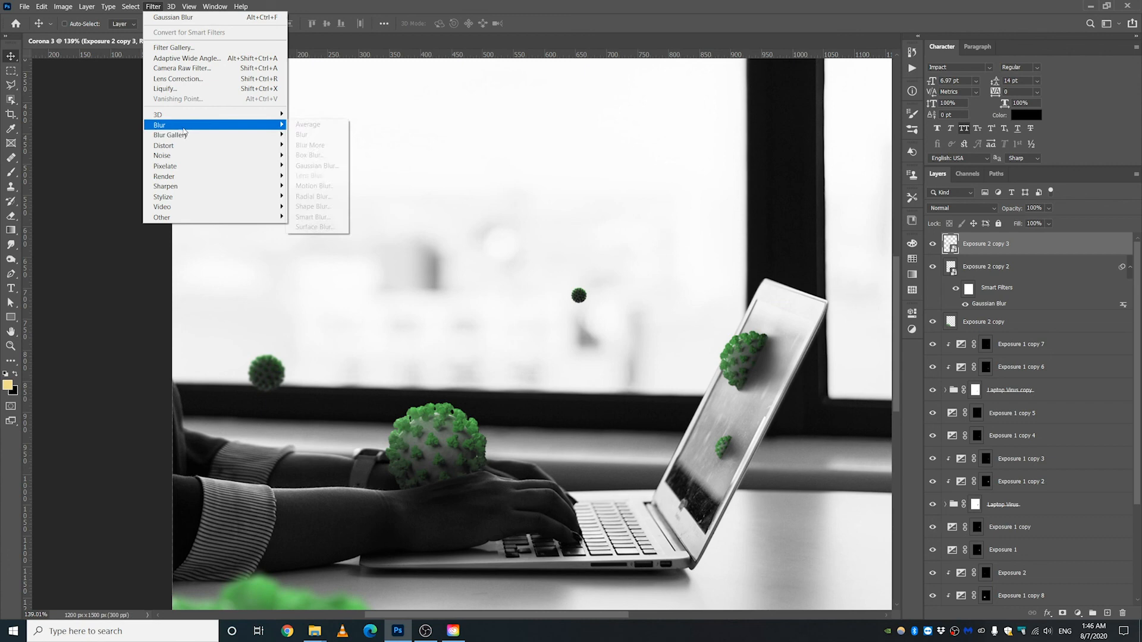
click(316, 165)
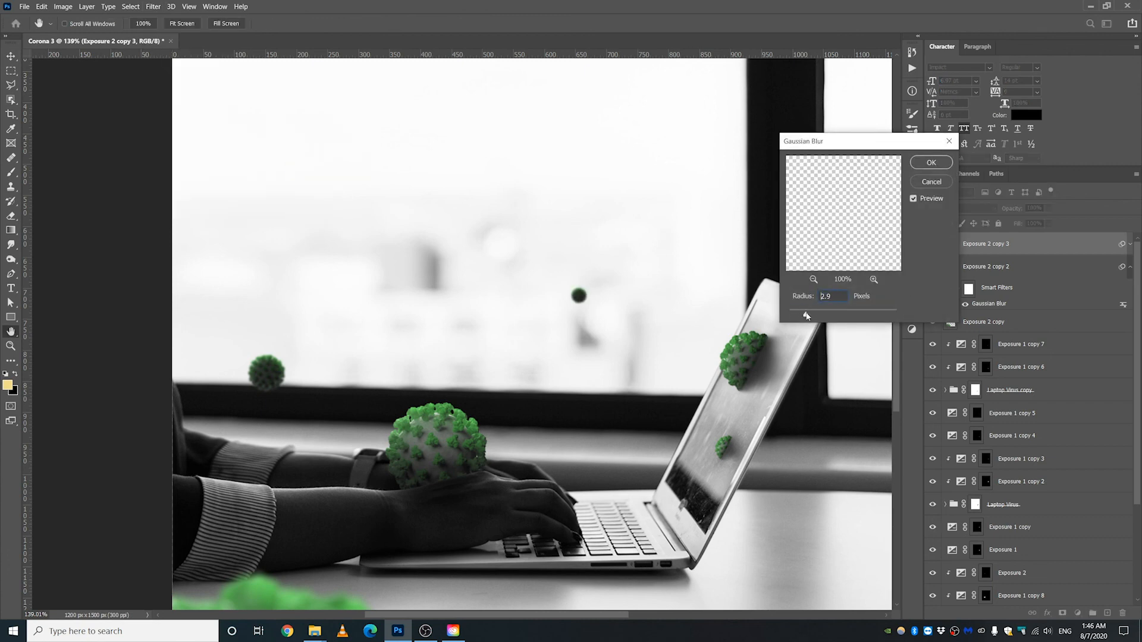
mouse_move(808, 312)
mouse_down()
mouse_move(816, 316)
mouse_move(805, 316)
mouse_up()
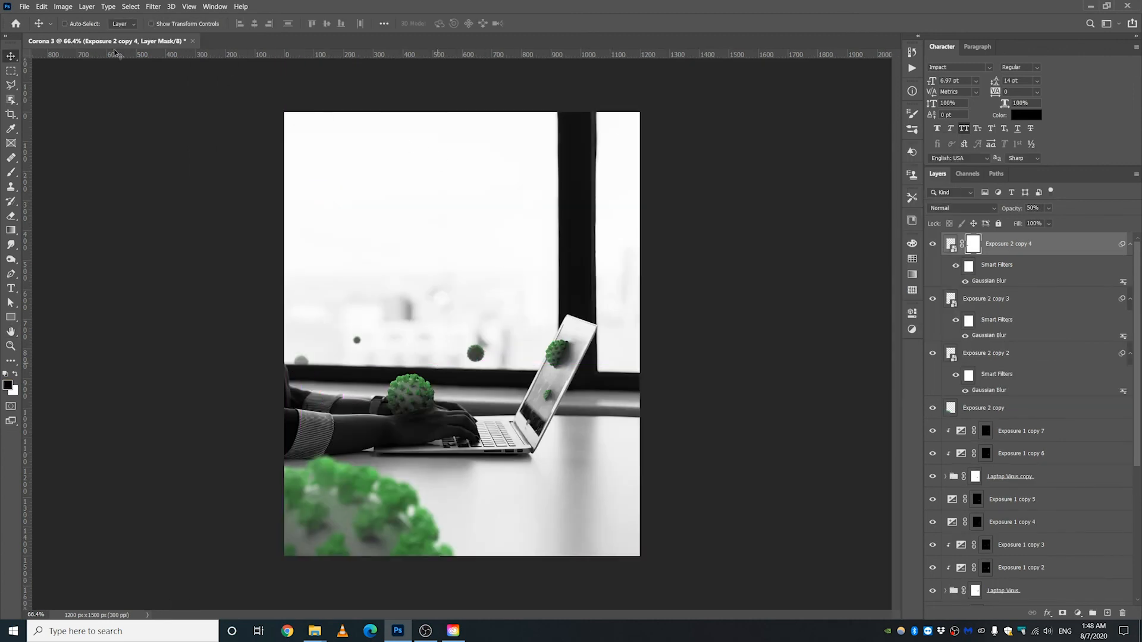
Step: Export the composite as a 1200 × 1500 px PNG and open the exported Corona 3 image as a new document
click(25, 7)
mouse_move(90, 161)
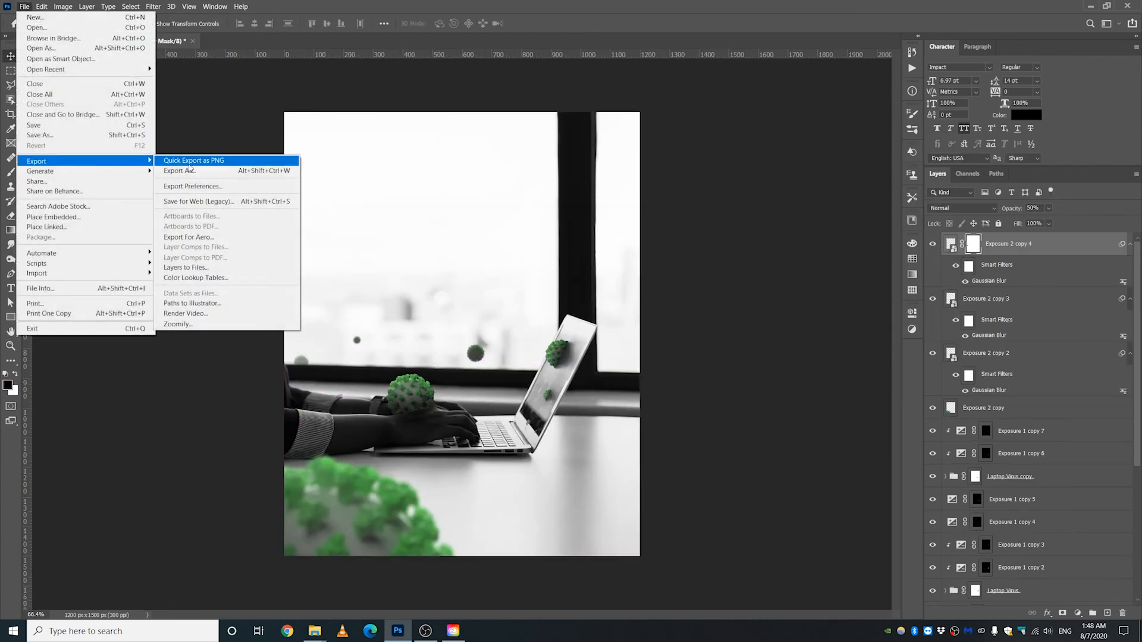
click(191, 172)
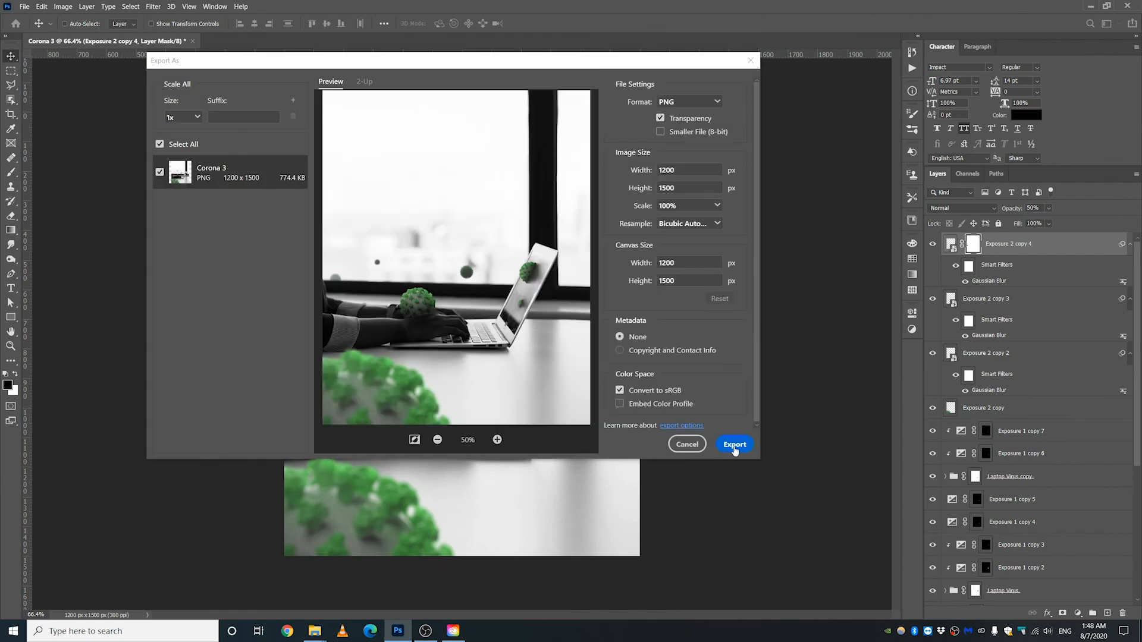
click(735, 445)
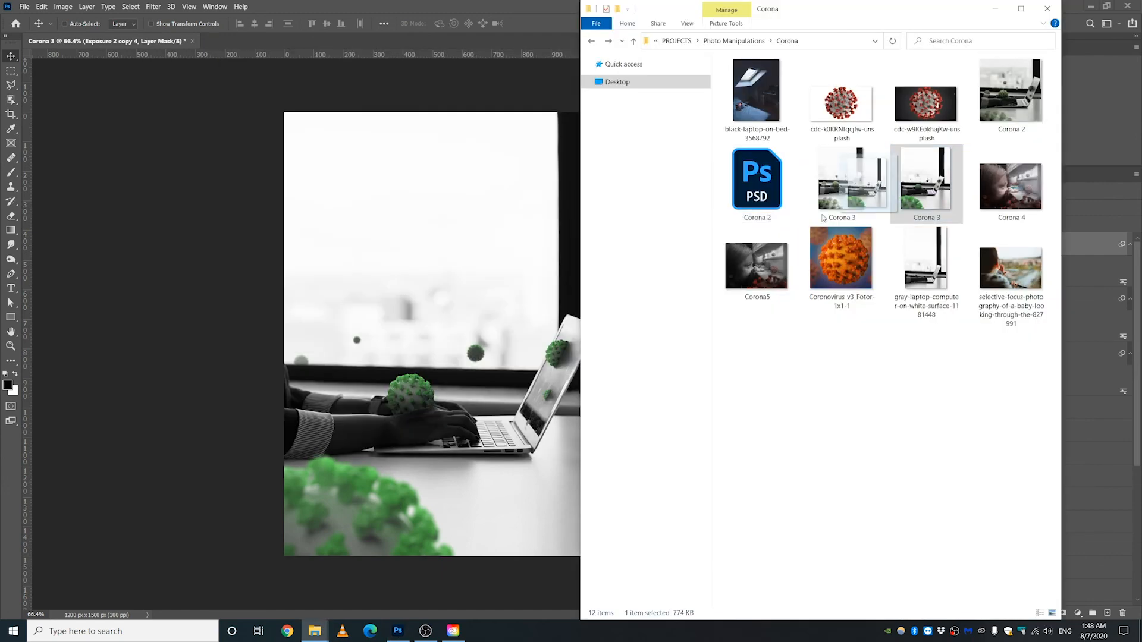
drag(926, 182, 433, 38)
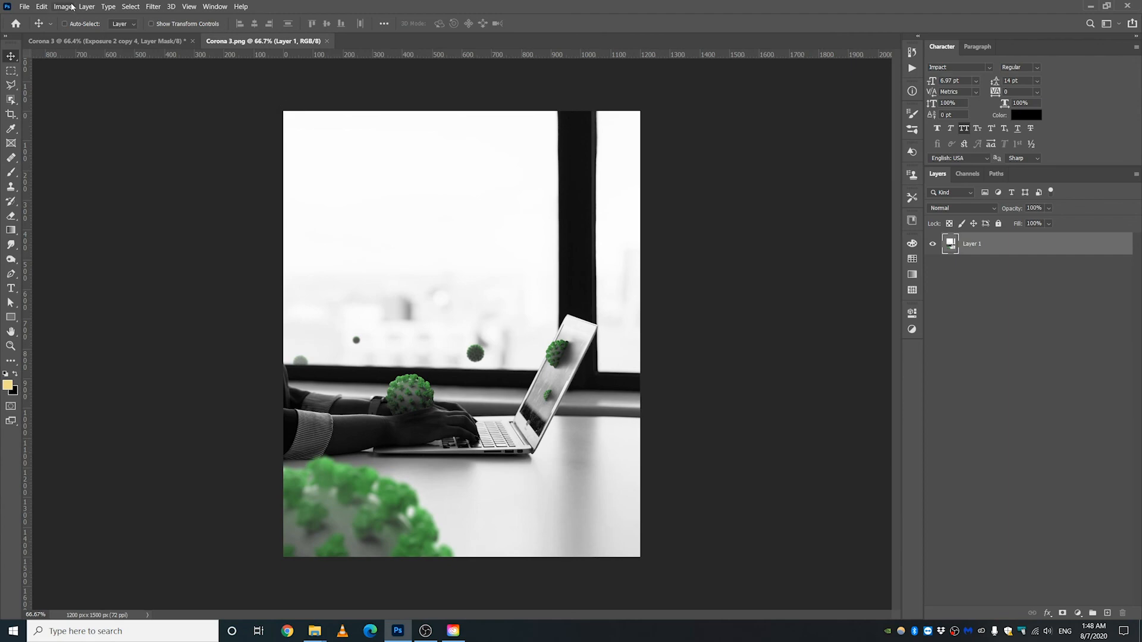
Step: In the Camera Raw Filter, set Exposure to about +0.25 and Contrast to about +25, shift Tint slightly toward green and fine-tune the remaining tones
click(153, 6)
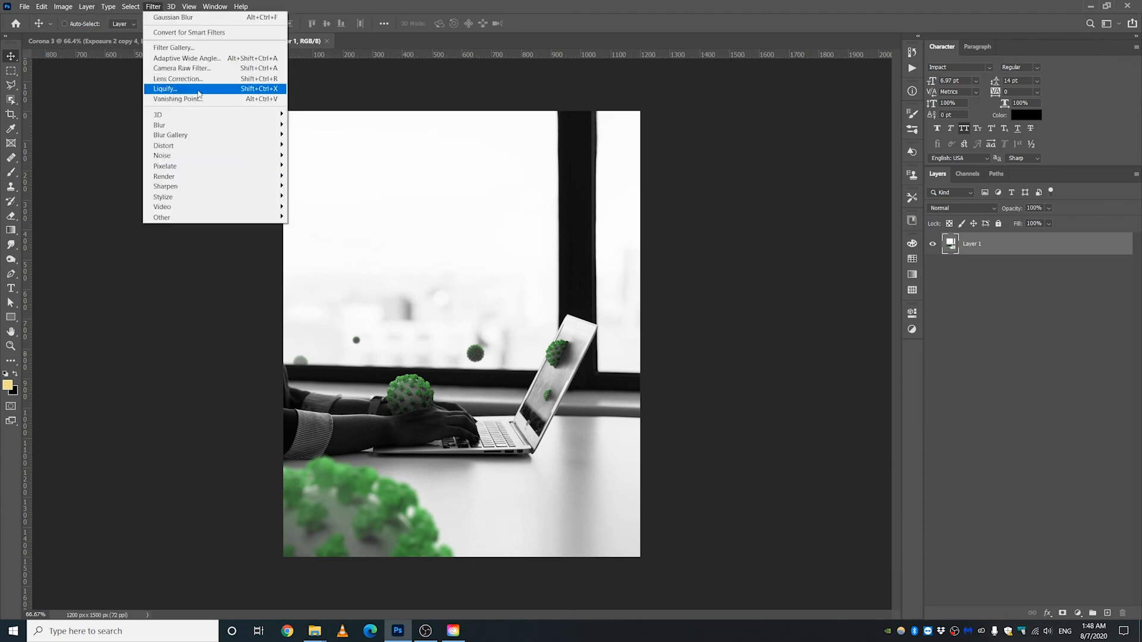
click(198, 68)
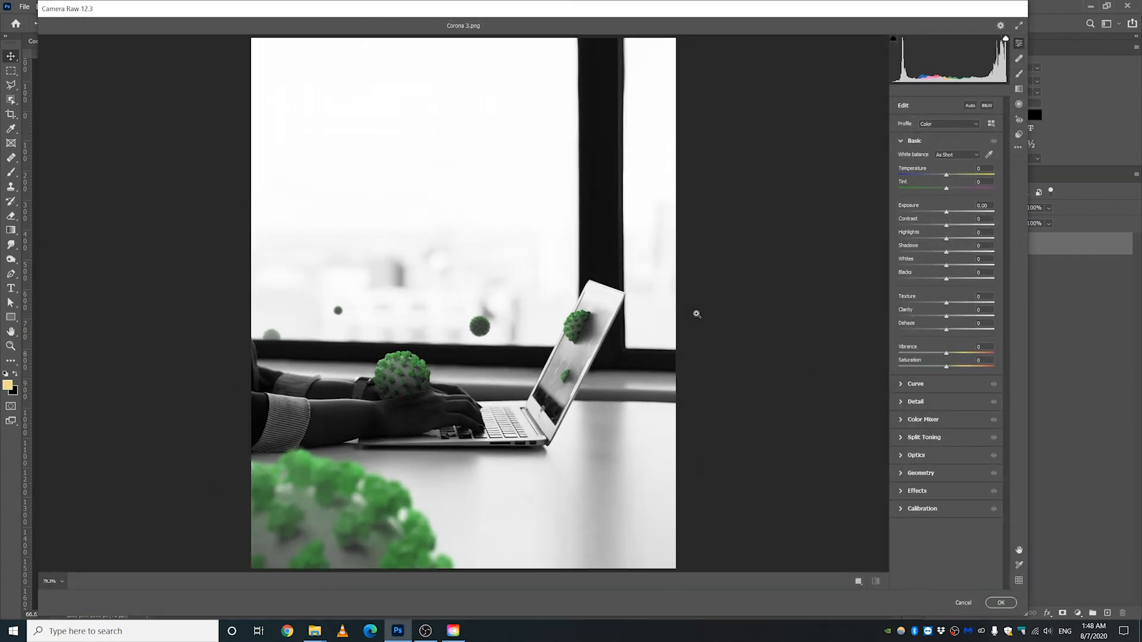
drag(946, 212, 959, 232)
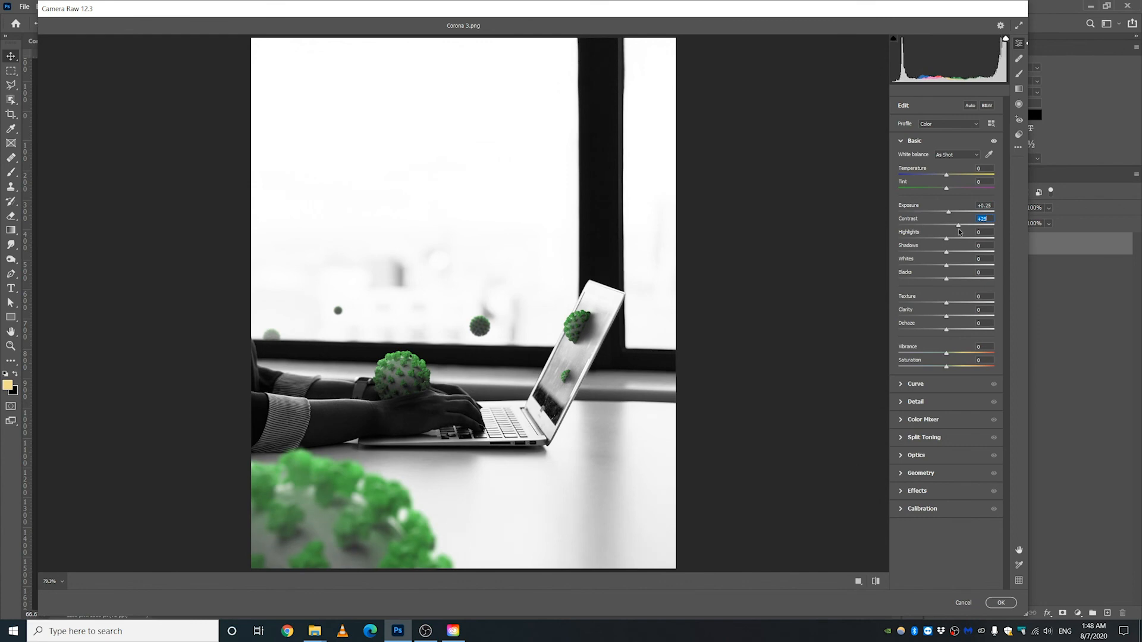
drag(946, 189, 940, 191)
drag(947, 254, 949, 331)
Step: Raise the Sharpening amount in the Camera Raw detail settings and apply the filter
click(908, 385)
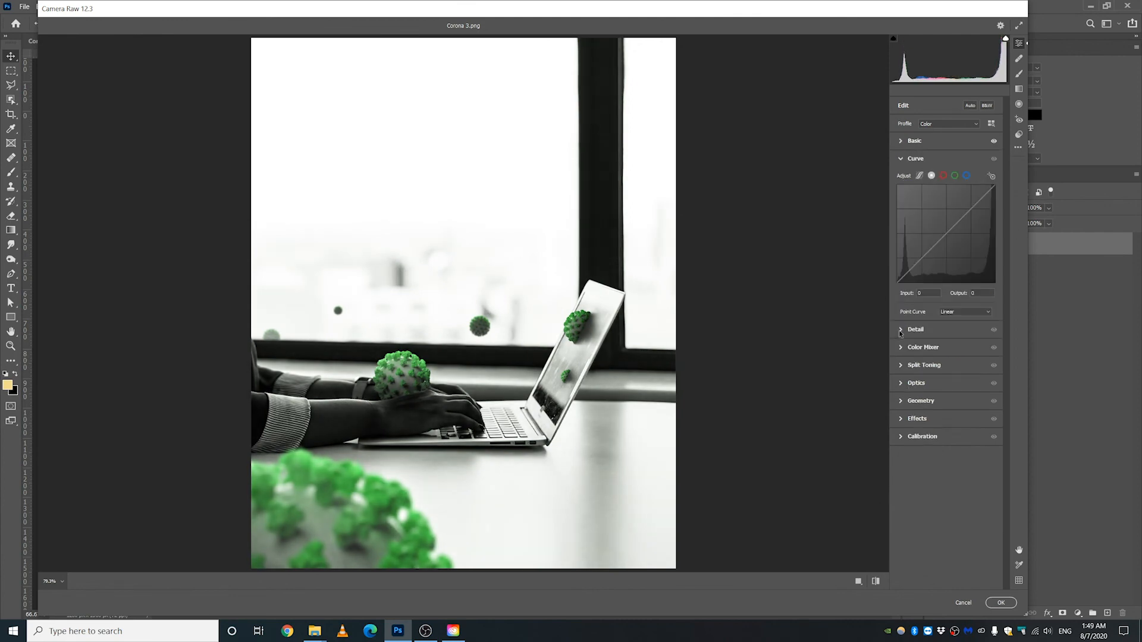
click(910, 329)
drag(900, 199, 915, 200)
key(Return)
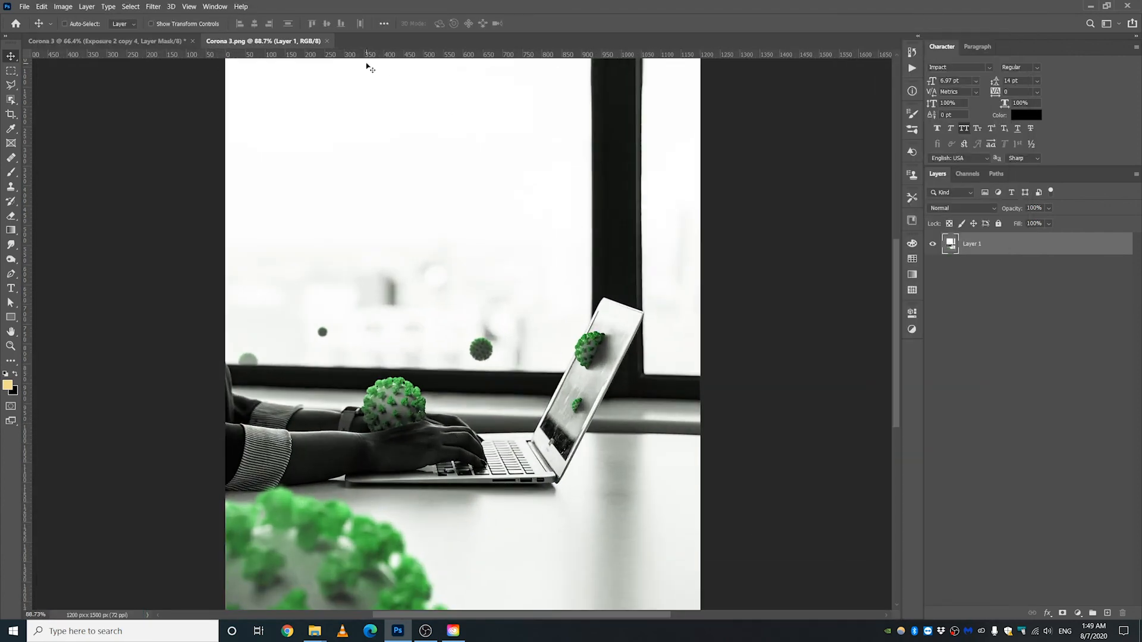
Step: Close the graded Corona 3.png document, saving its changes
key(ctrl+w)
click(541, 240)
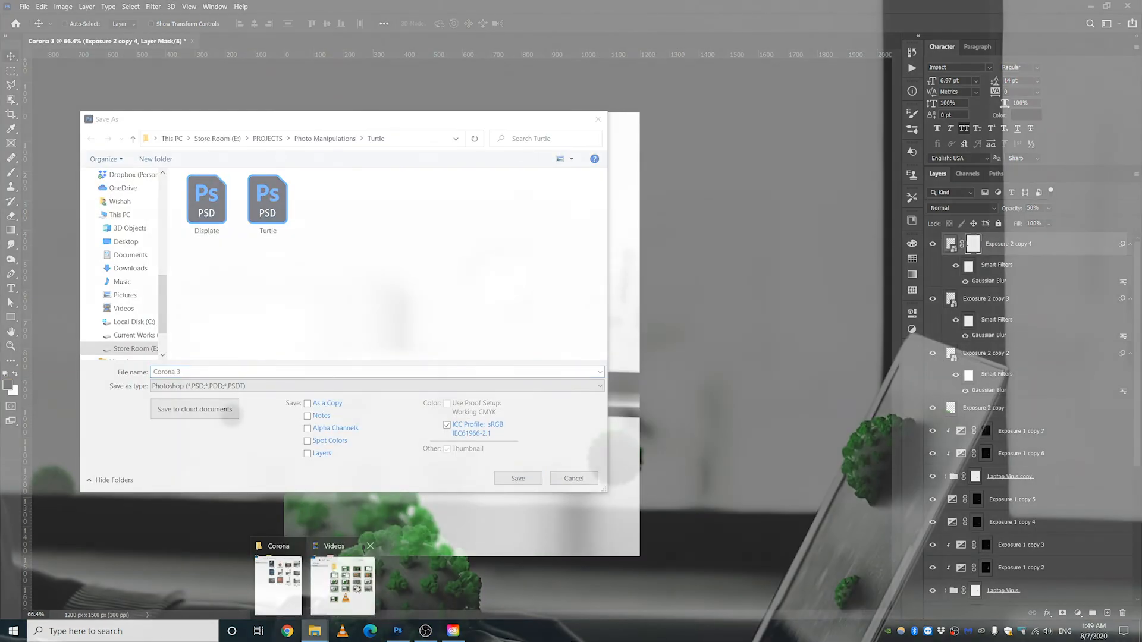